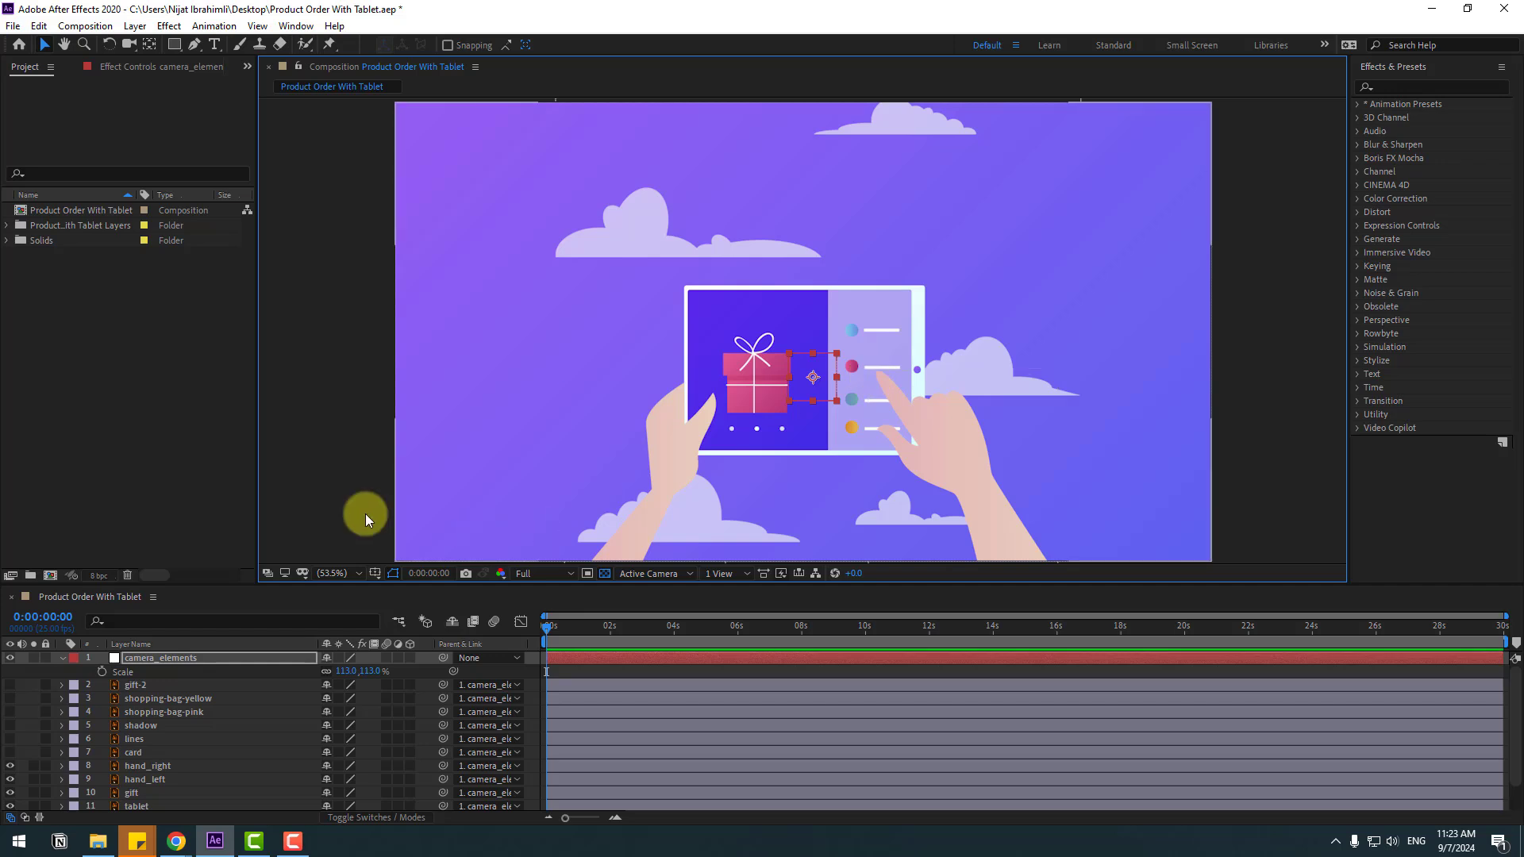
Step: Parent the tablet layer to hand_left and the gift layer to tablet
scroll(238, 764, down, 1)
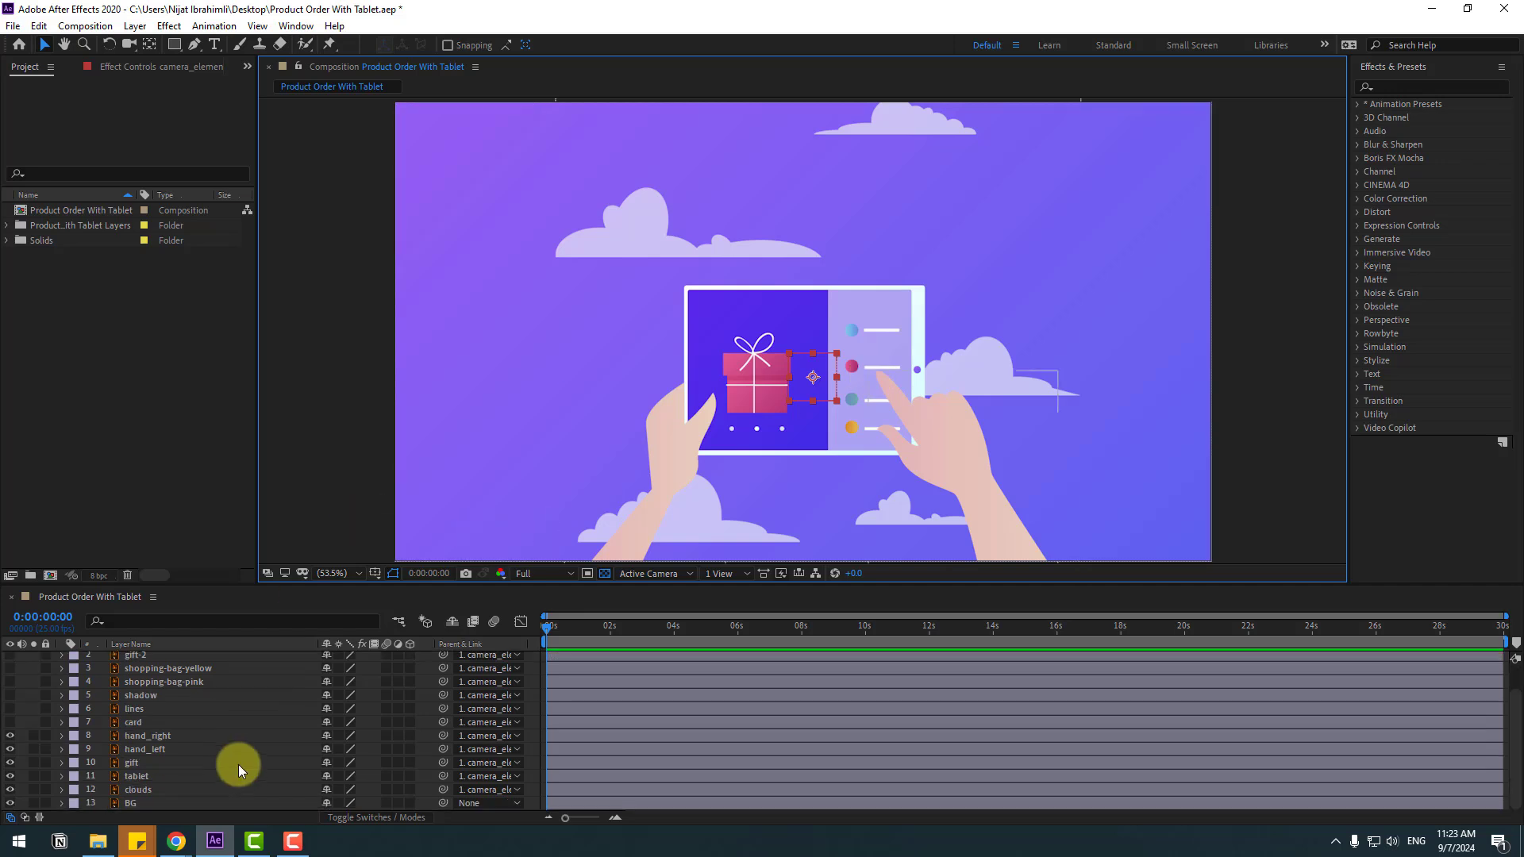
click(131, 778)
drag(442, 776, 162, 751)
click(151, 764)
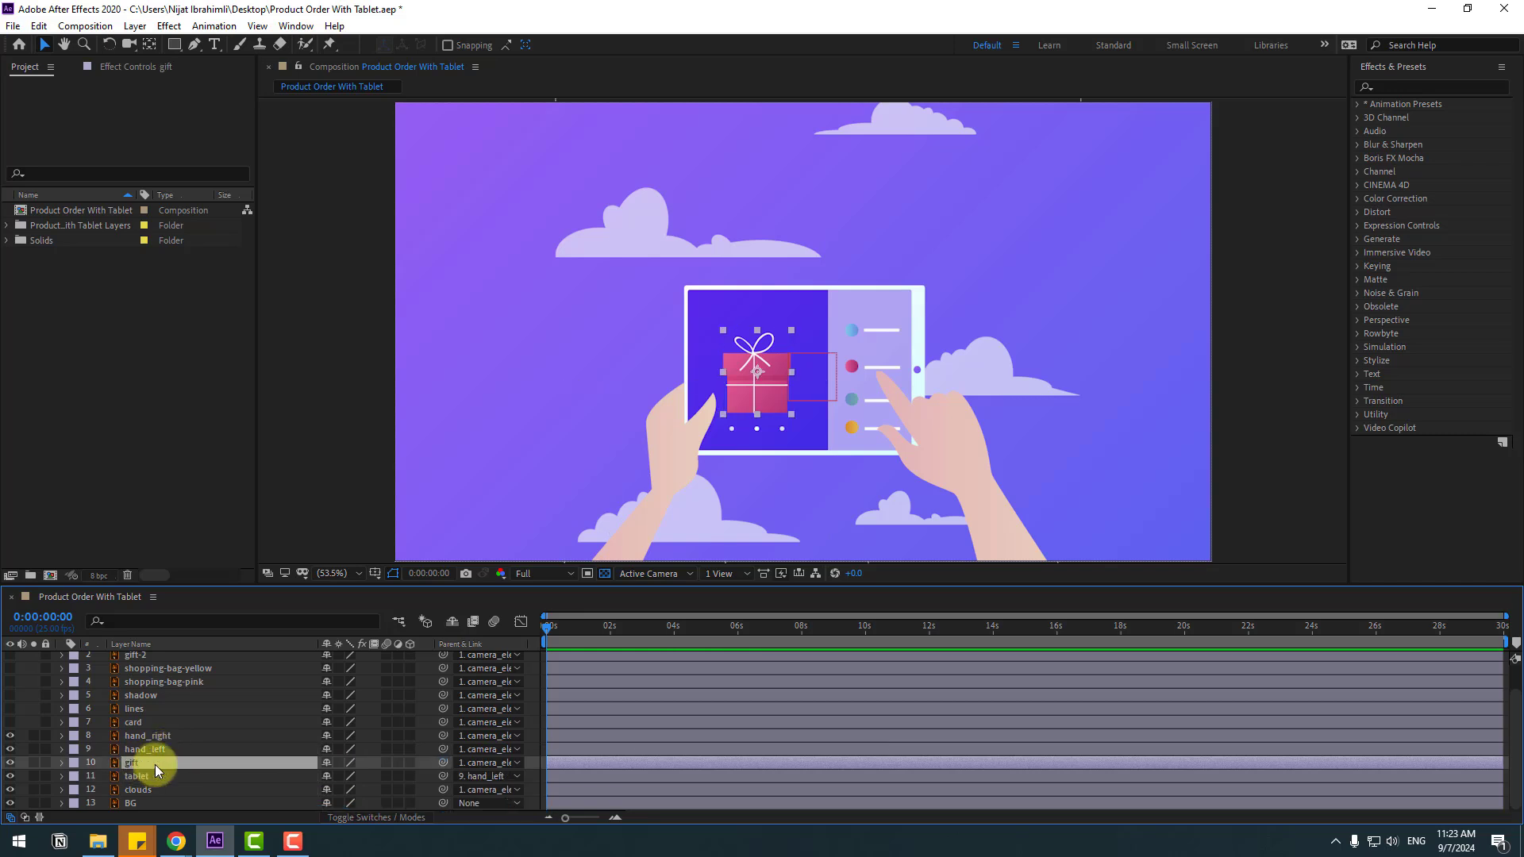
drag(442, 763, 127, 777)
Step: Move the camera_elements null up to reveal both forearms and place hand_left's anchor point at the lower end of its forearm
click(154, 751)
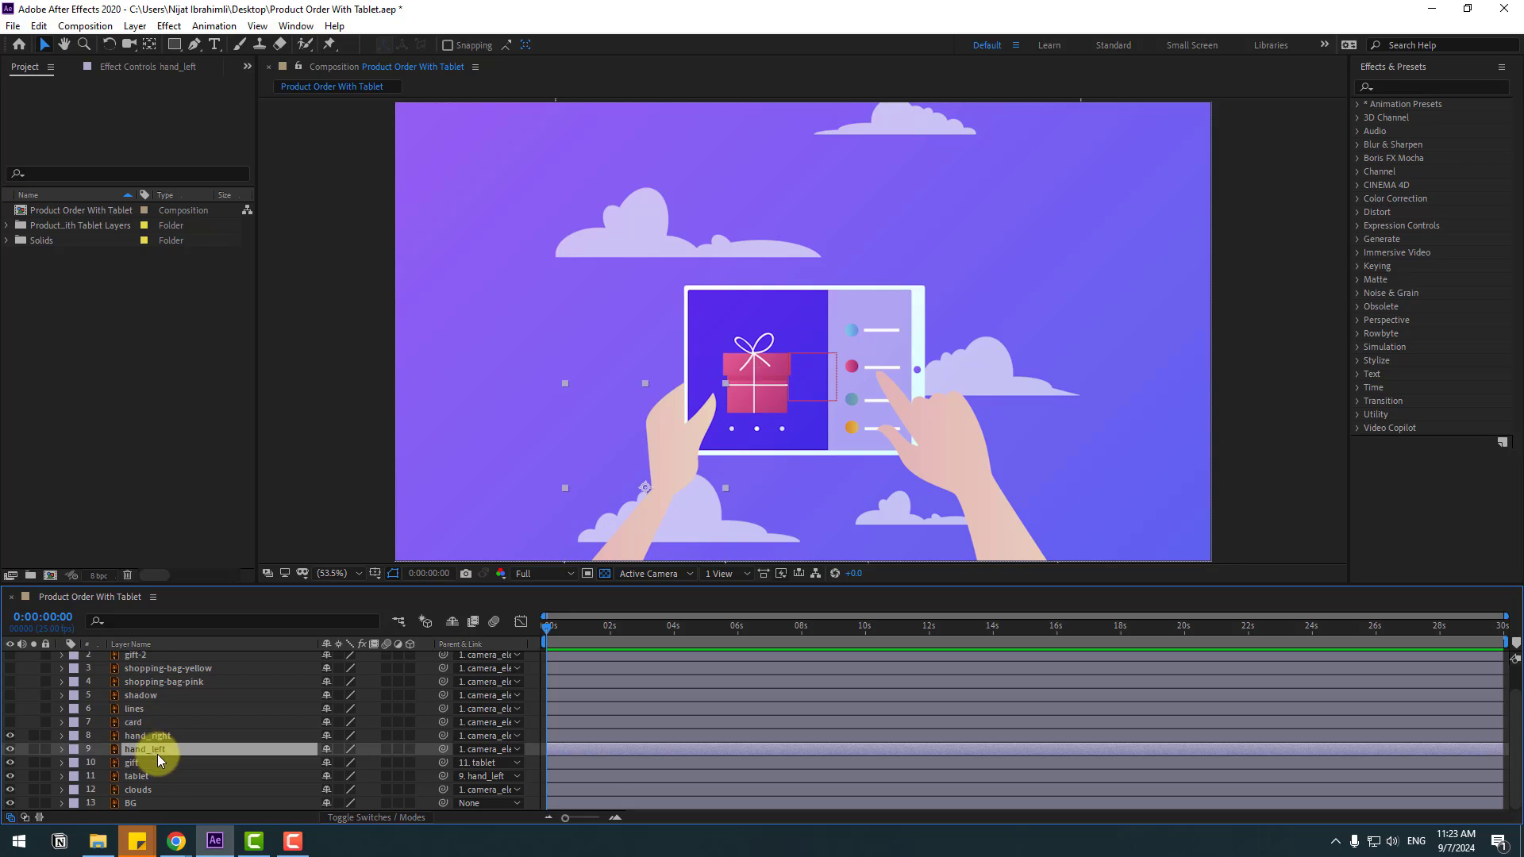
mouse_move(690, 518)
mouse_down()
mouse_move(692, 452)
mouse_move(667, 436)
mouse_move(620, 476)
mouse_move(681, 535)
mouse_up()
drag(821, 376, 802, 274)
click(656, 363)
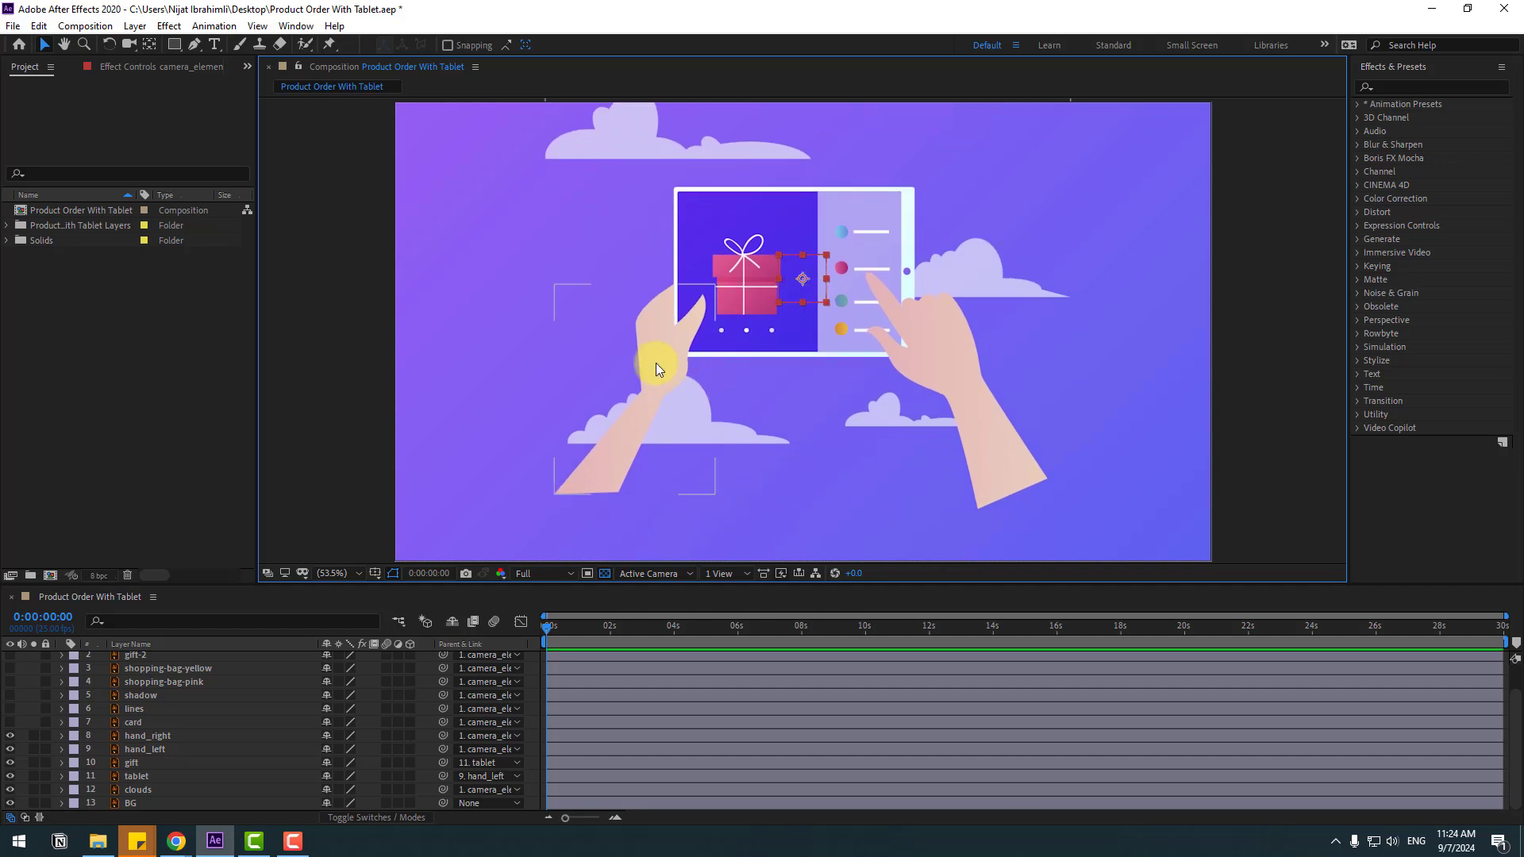
click(150, 48)
drag(635, 389, 592, 492)
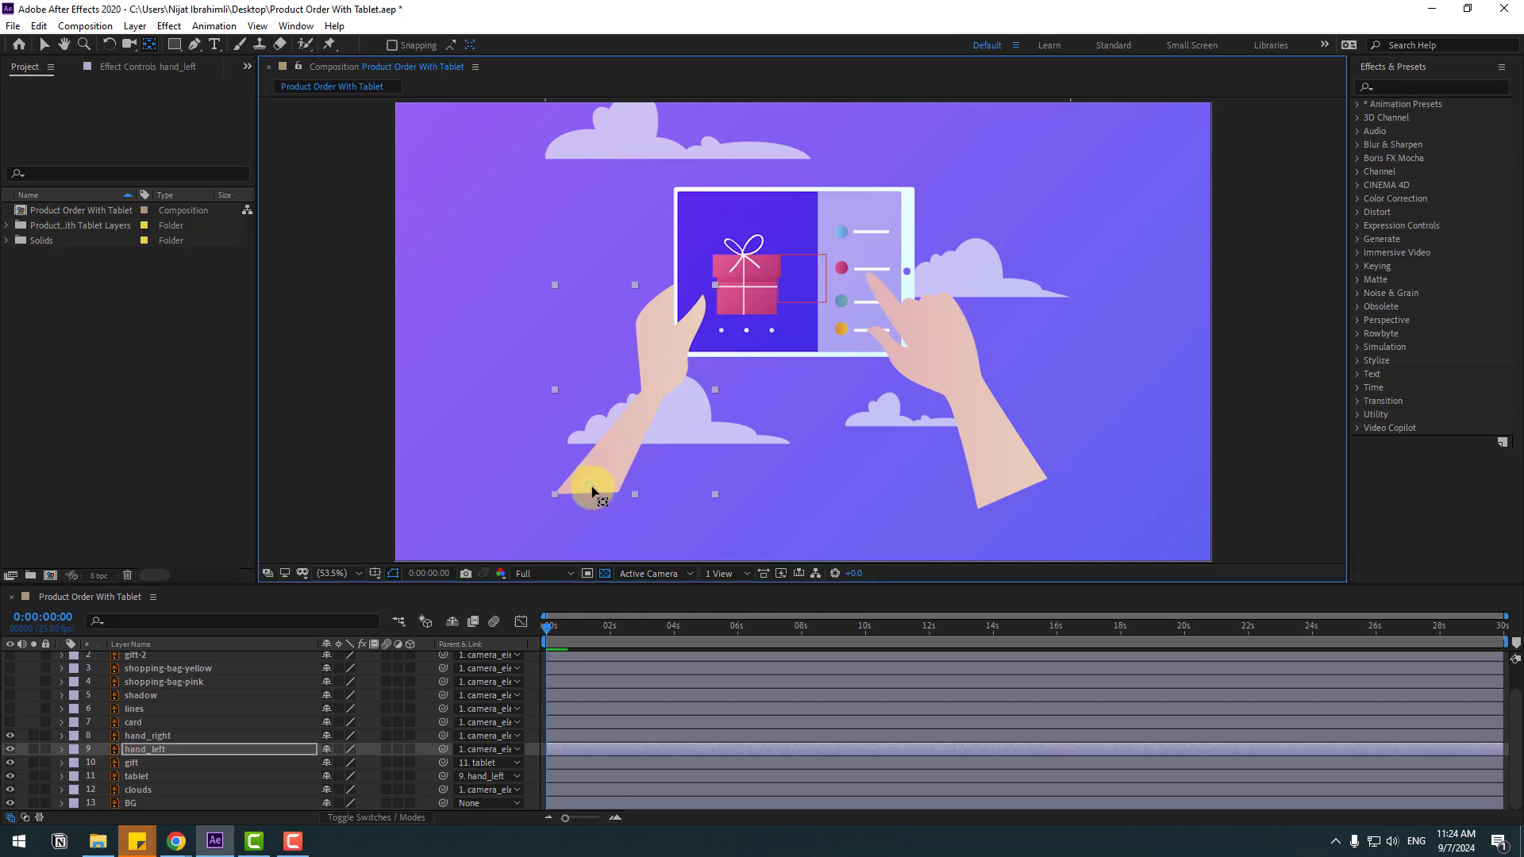
Step: Place hand_right's anchor point at the lower end of its forearm and move the camera_elements null back down
click(147, 736)
drag(931, 403, 1015, 492)
click(45, 45)
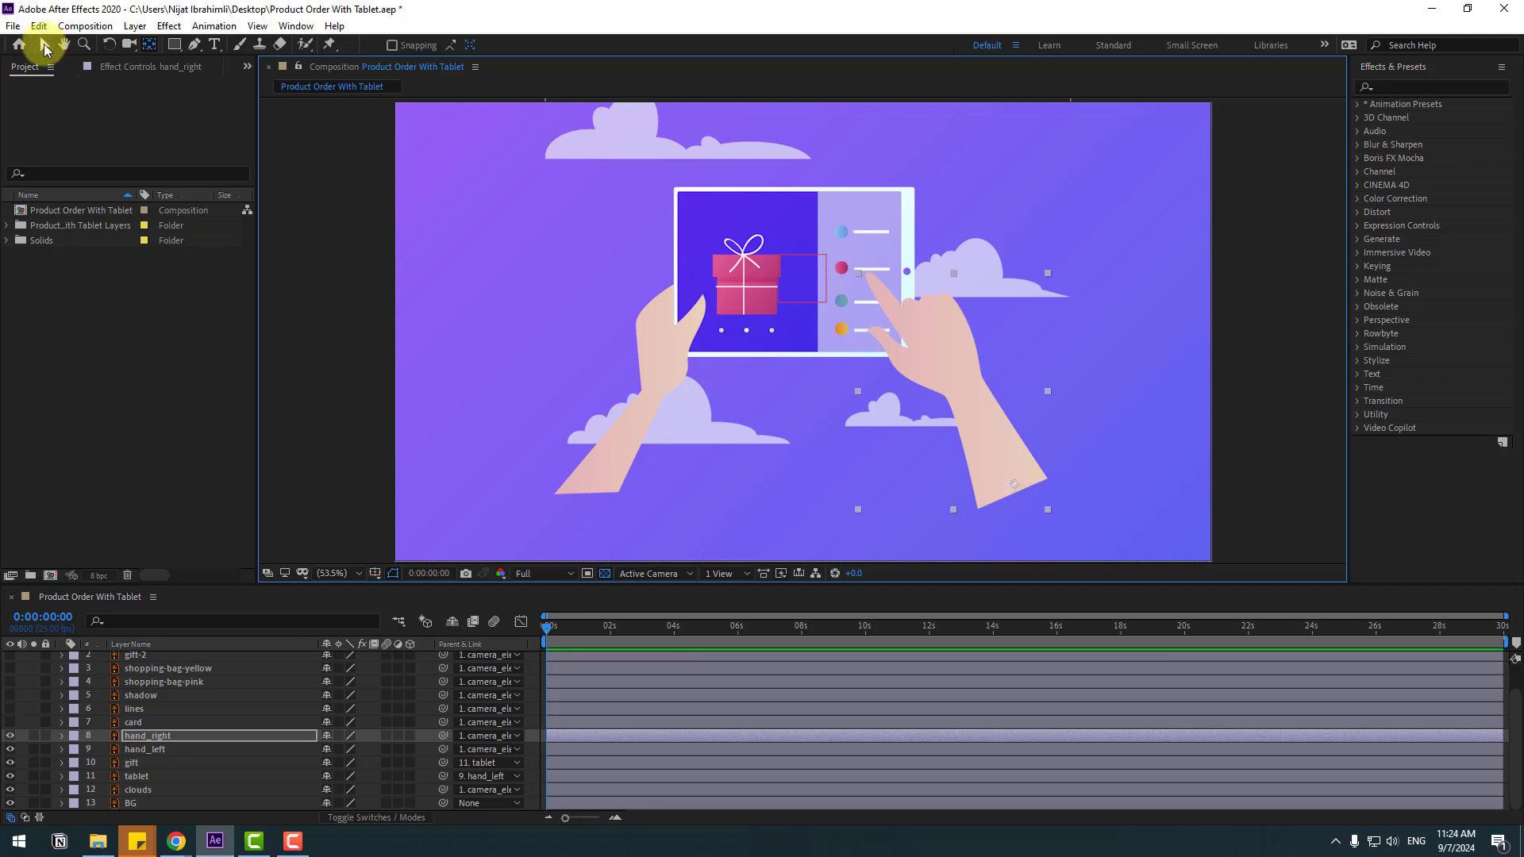
drag(798, 276, 807, 369)
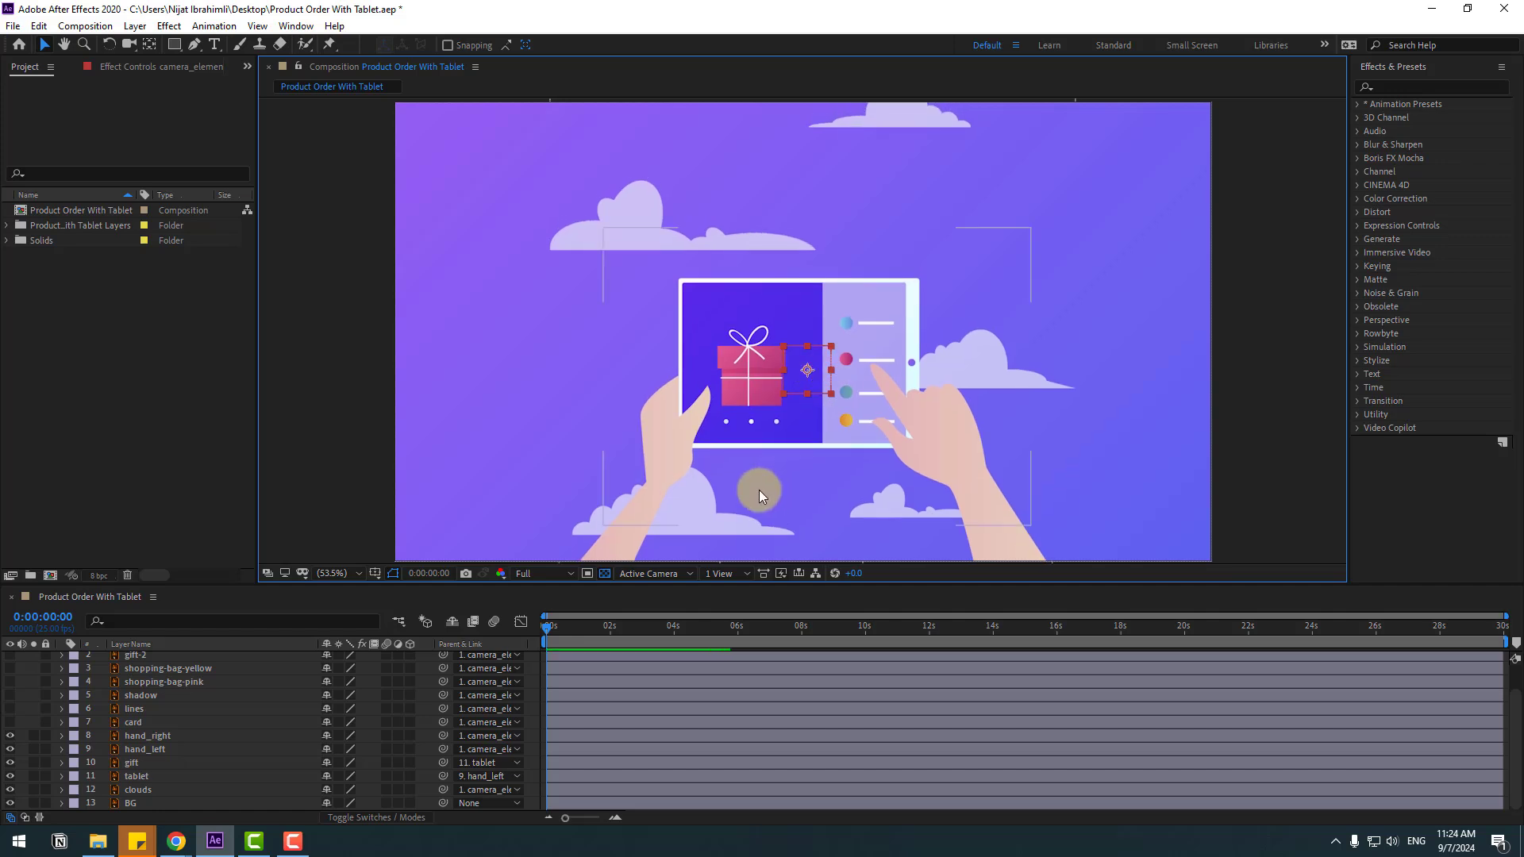
Step: Set hand_left's Rotation to 70° and add a starting keyframe at 0:00:00:00
click(145, 749)
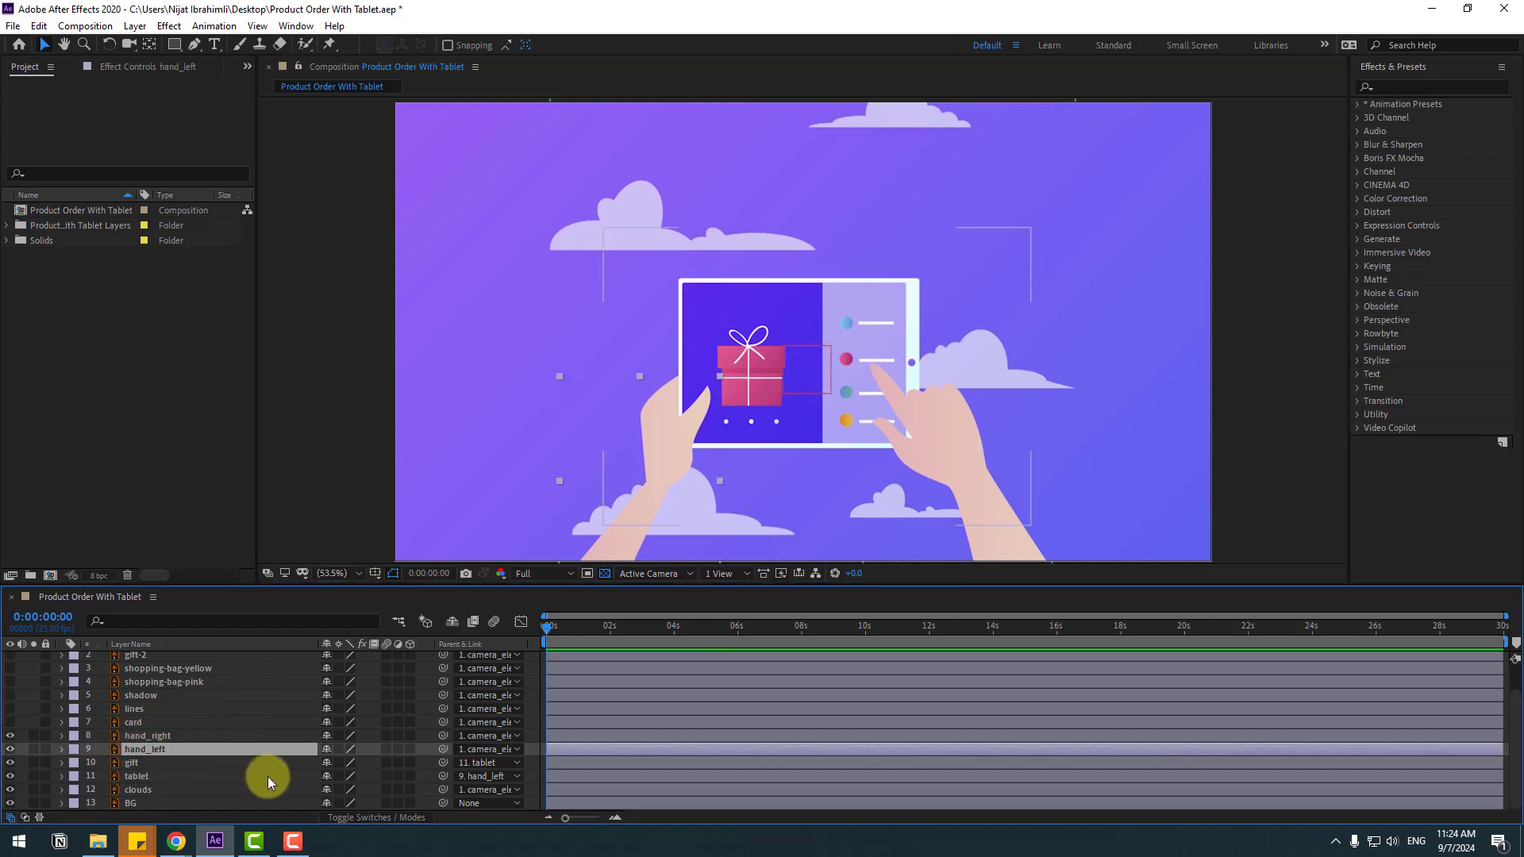
key(r)
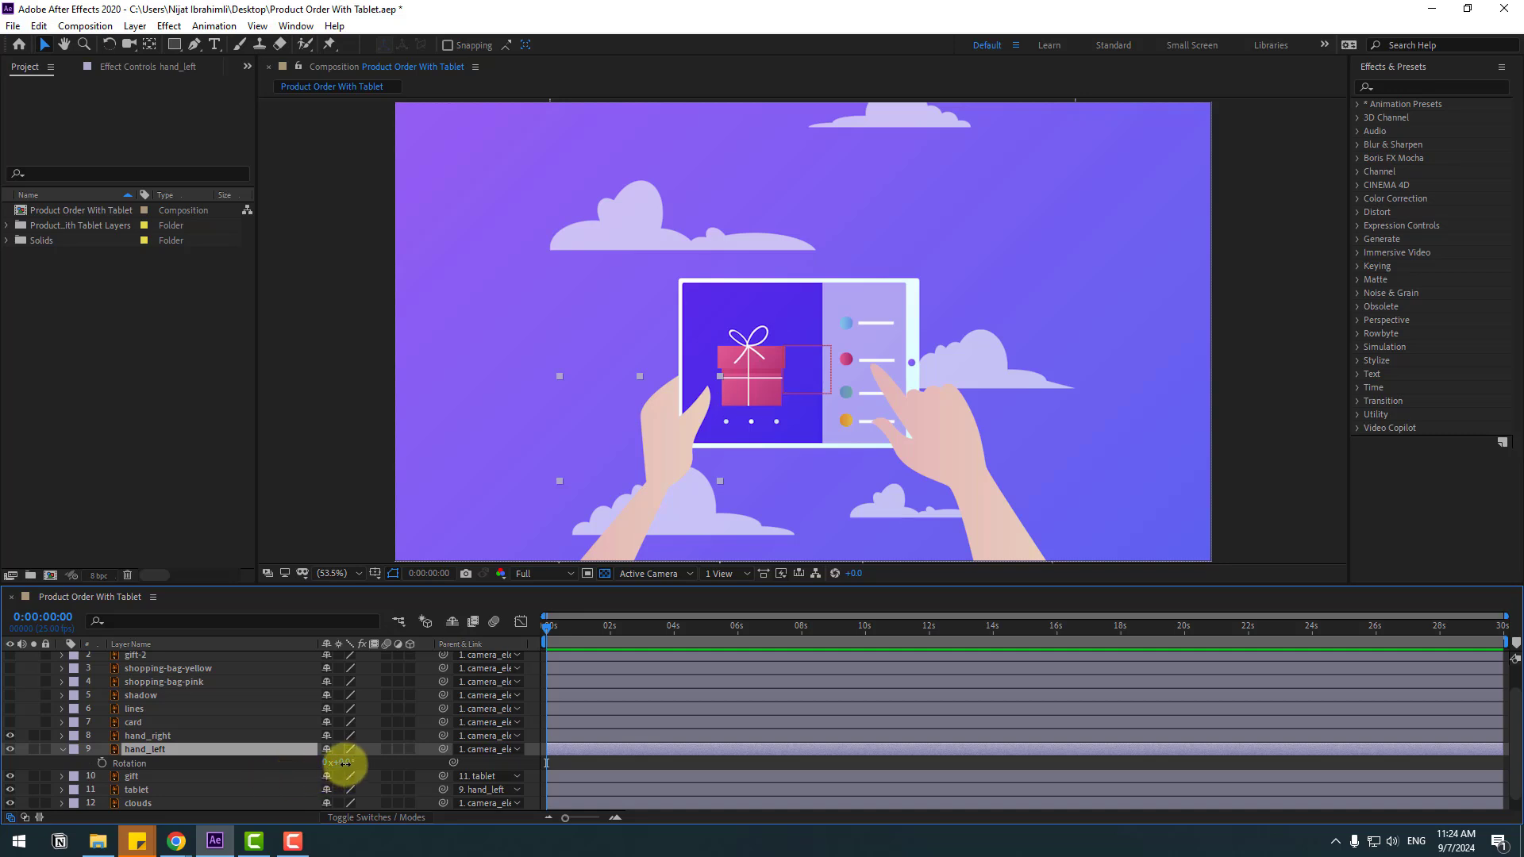
drag(340, 763, 397, 769)
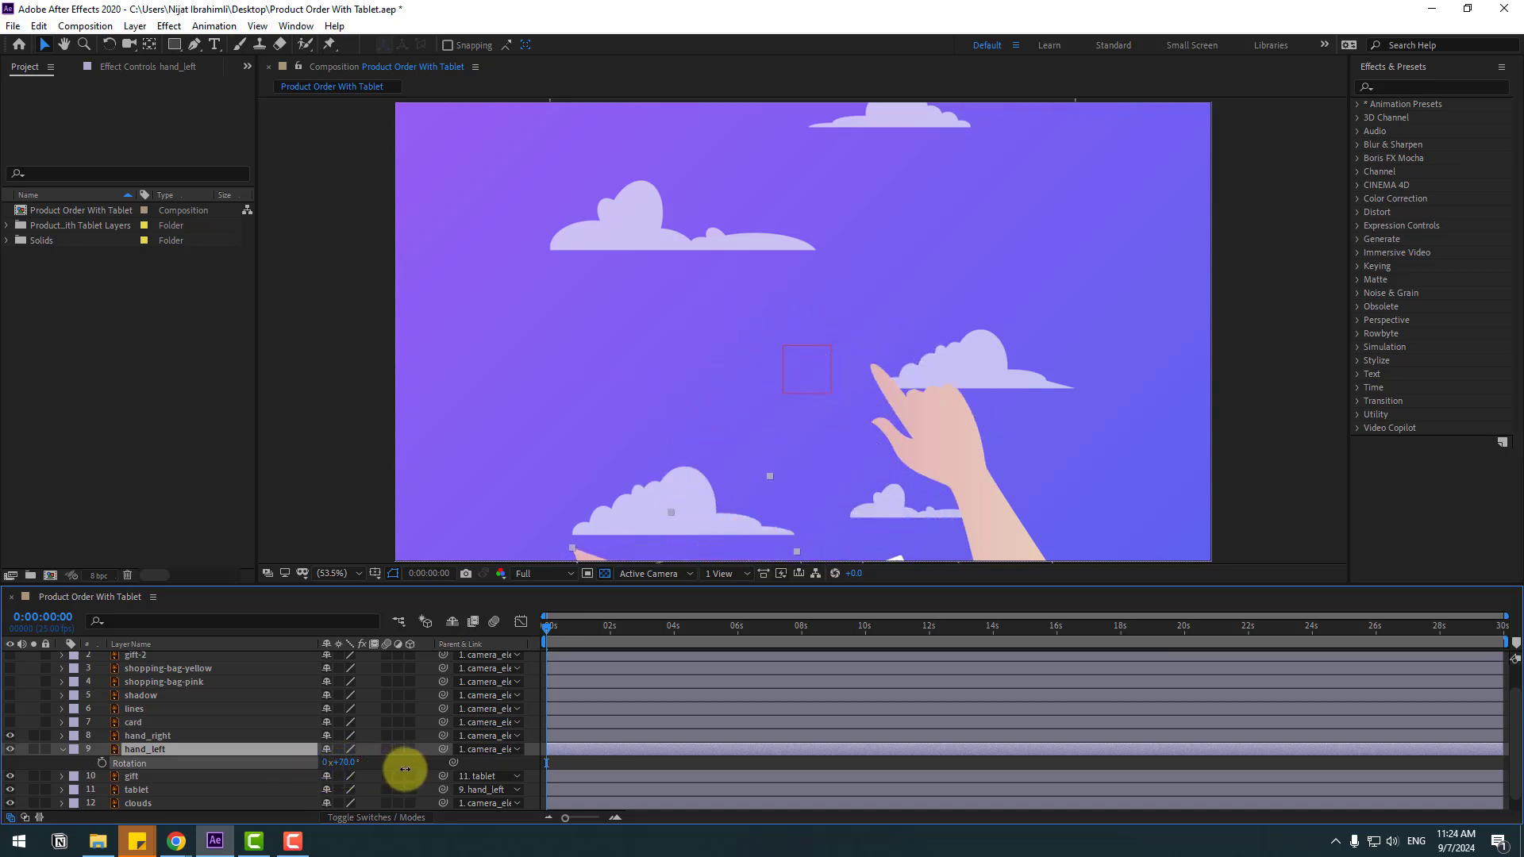
click(344, 762)
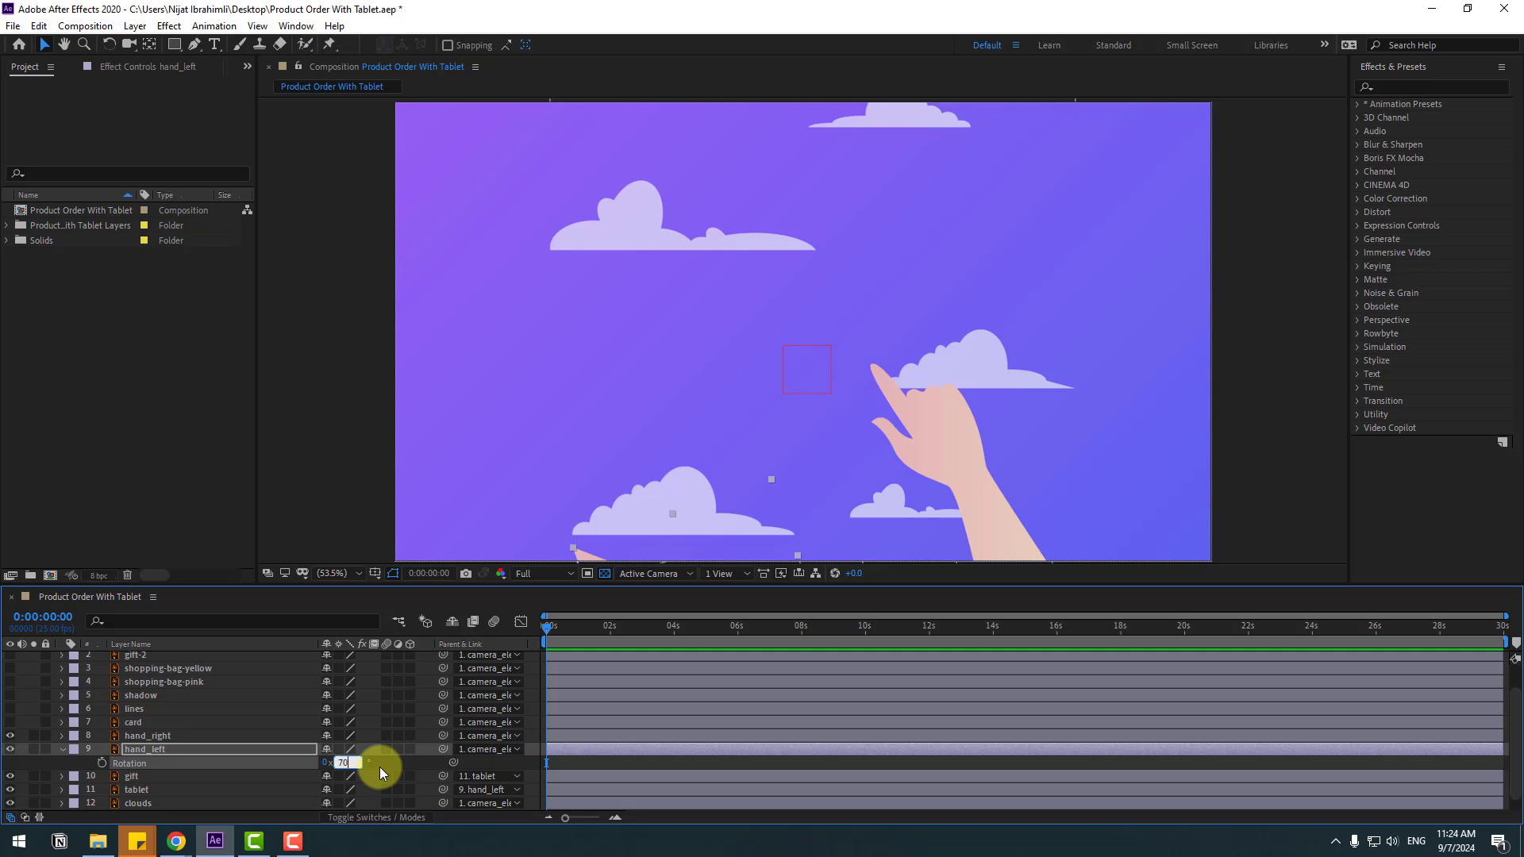
text(70)
key(Return)
click(101, 763)
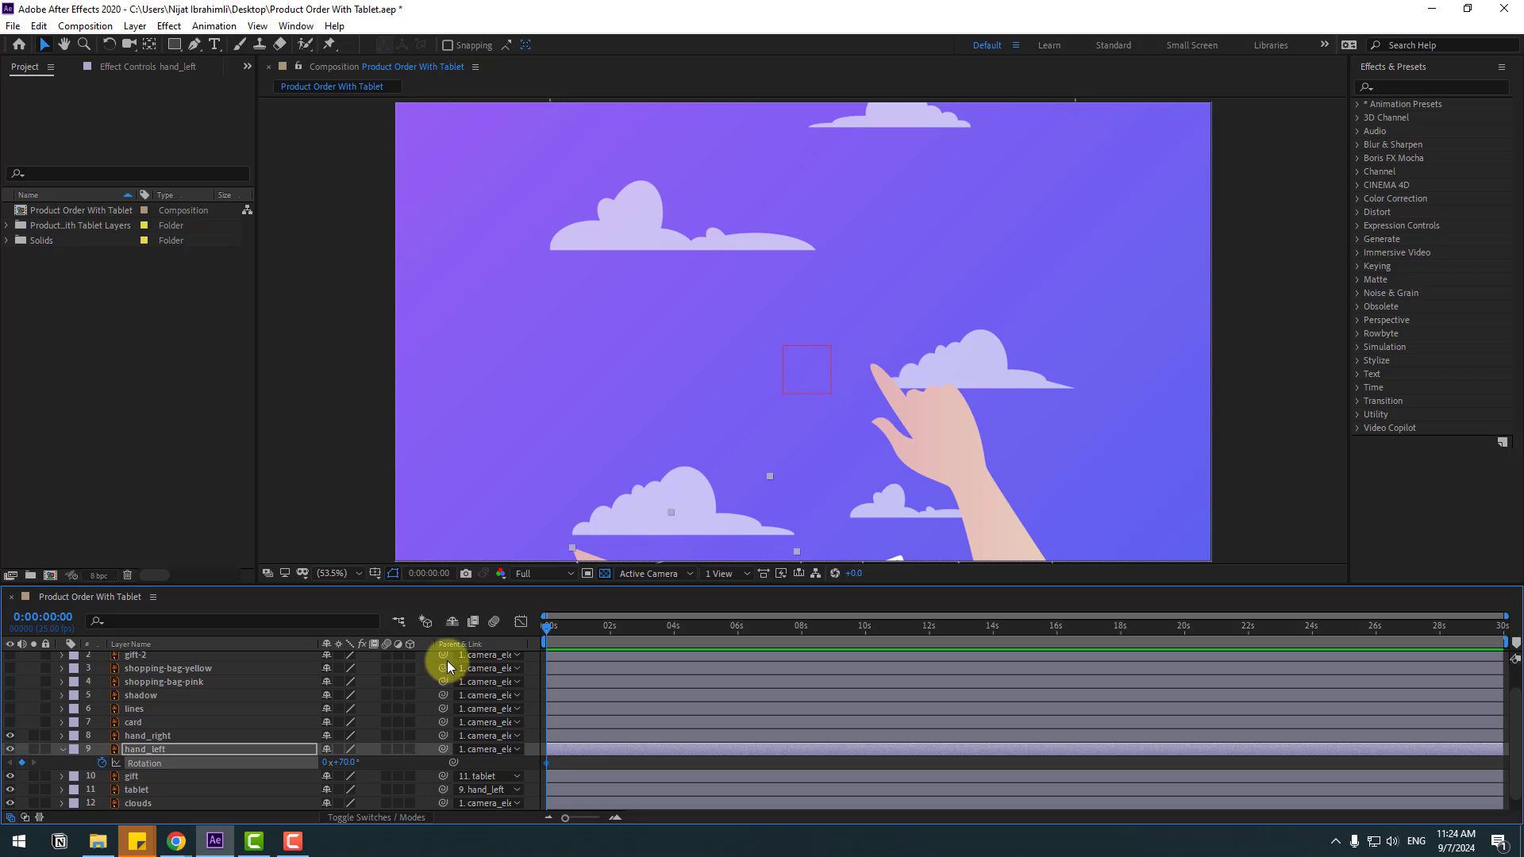
Step: Keyframe hand_left's Rotation at -20° at time 0:00:00:10
click(426, 574)
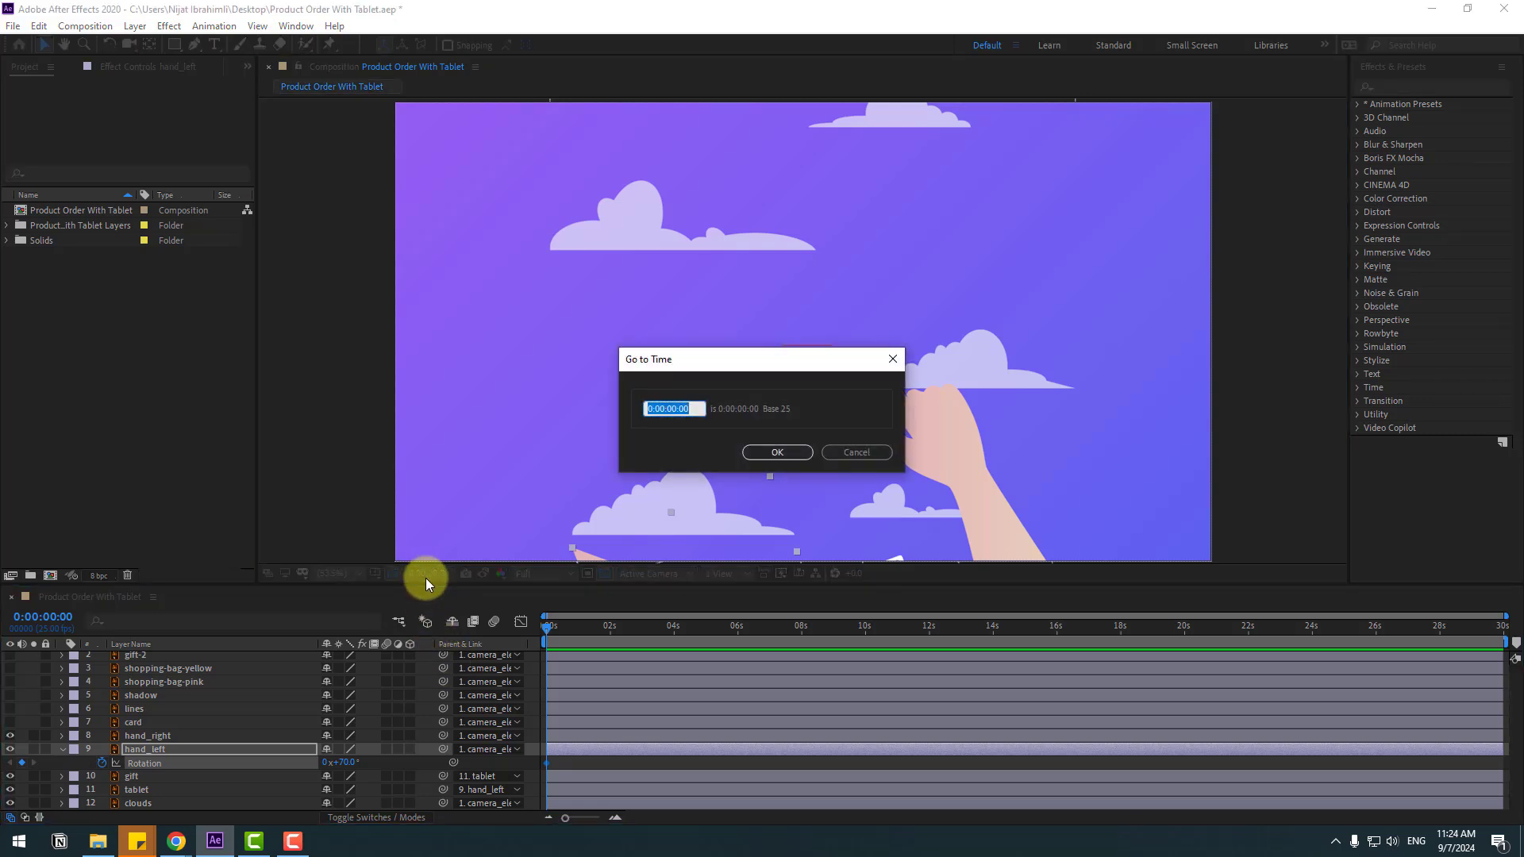
text(+10)
click(778, 453)
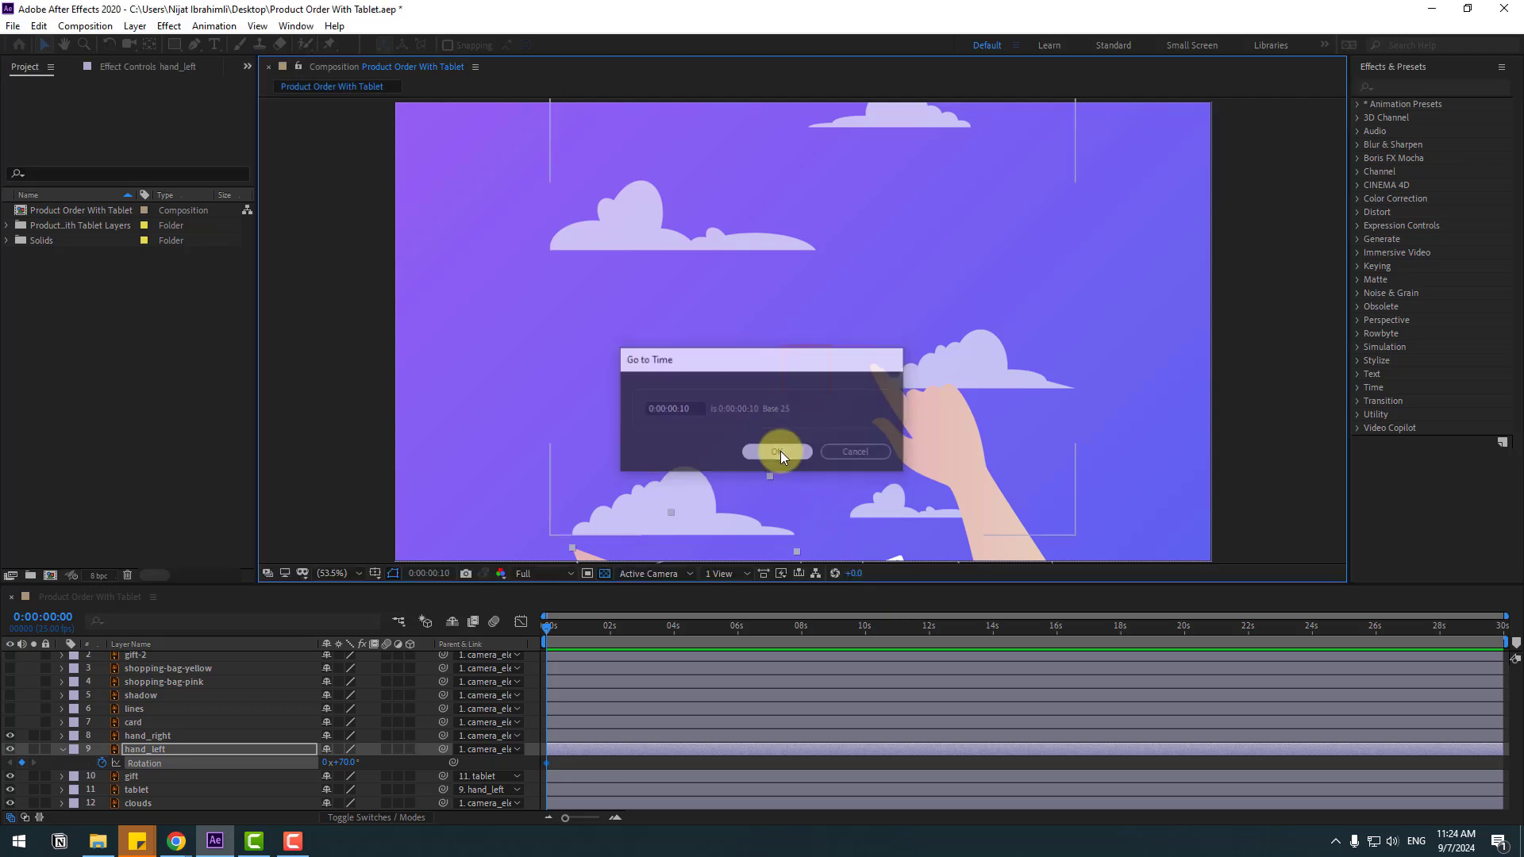
click(346, 763)
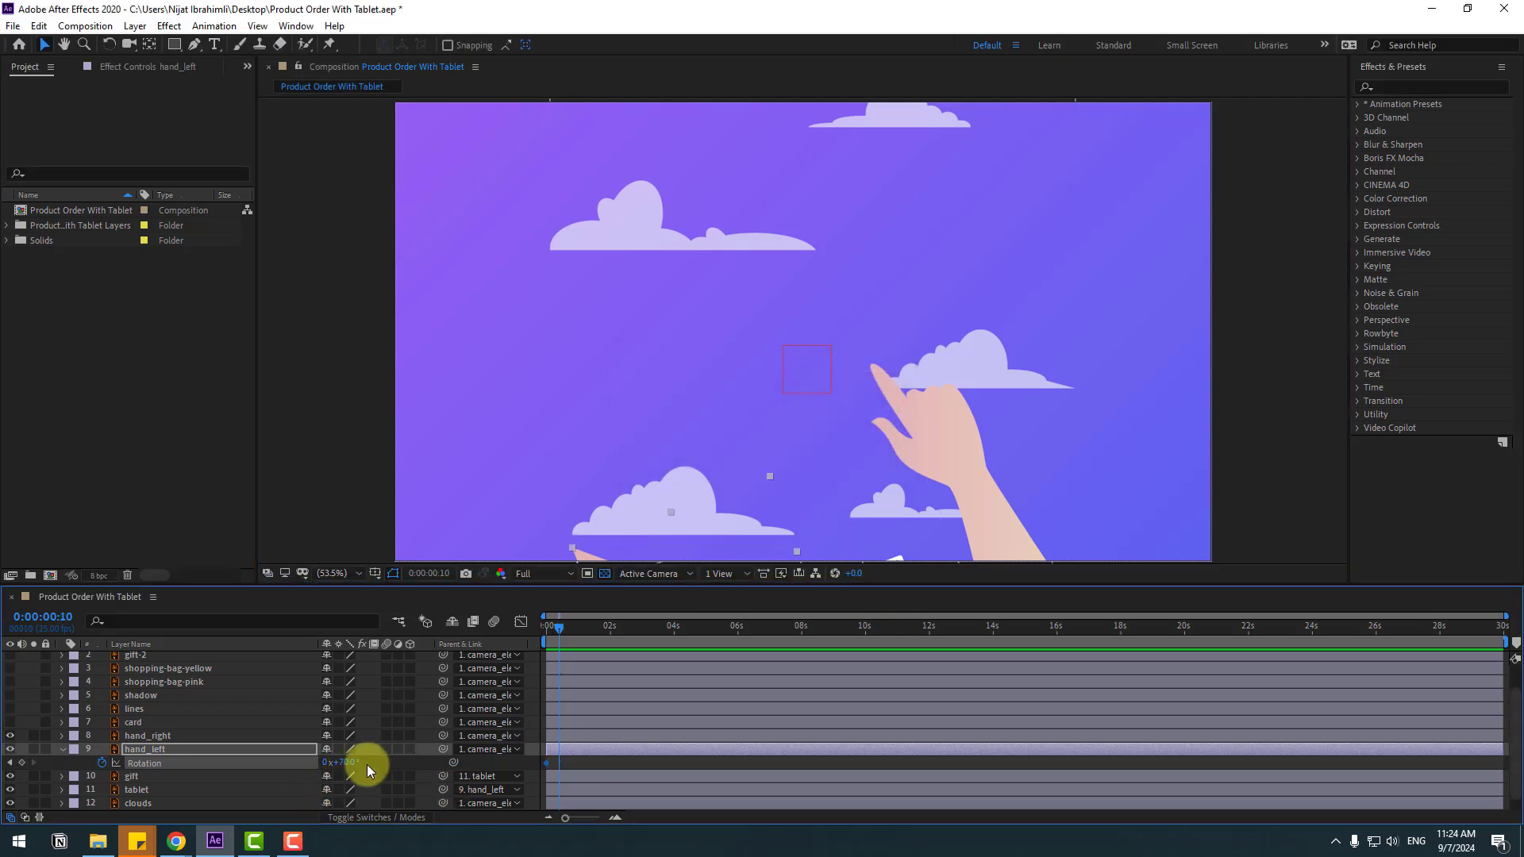
click(347, 763)
text(-)
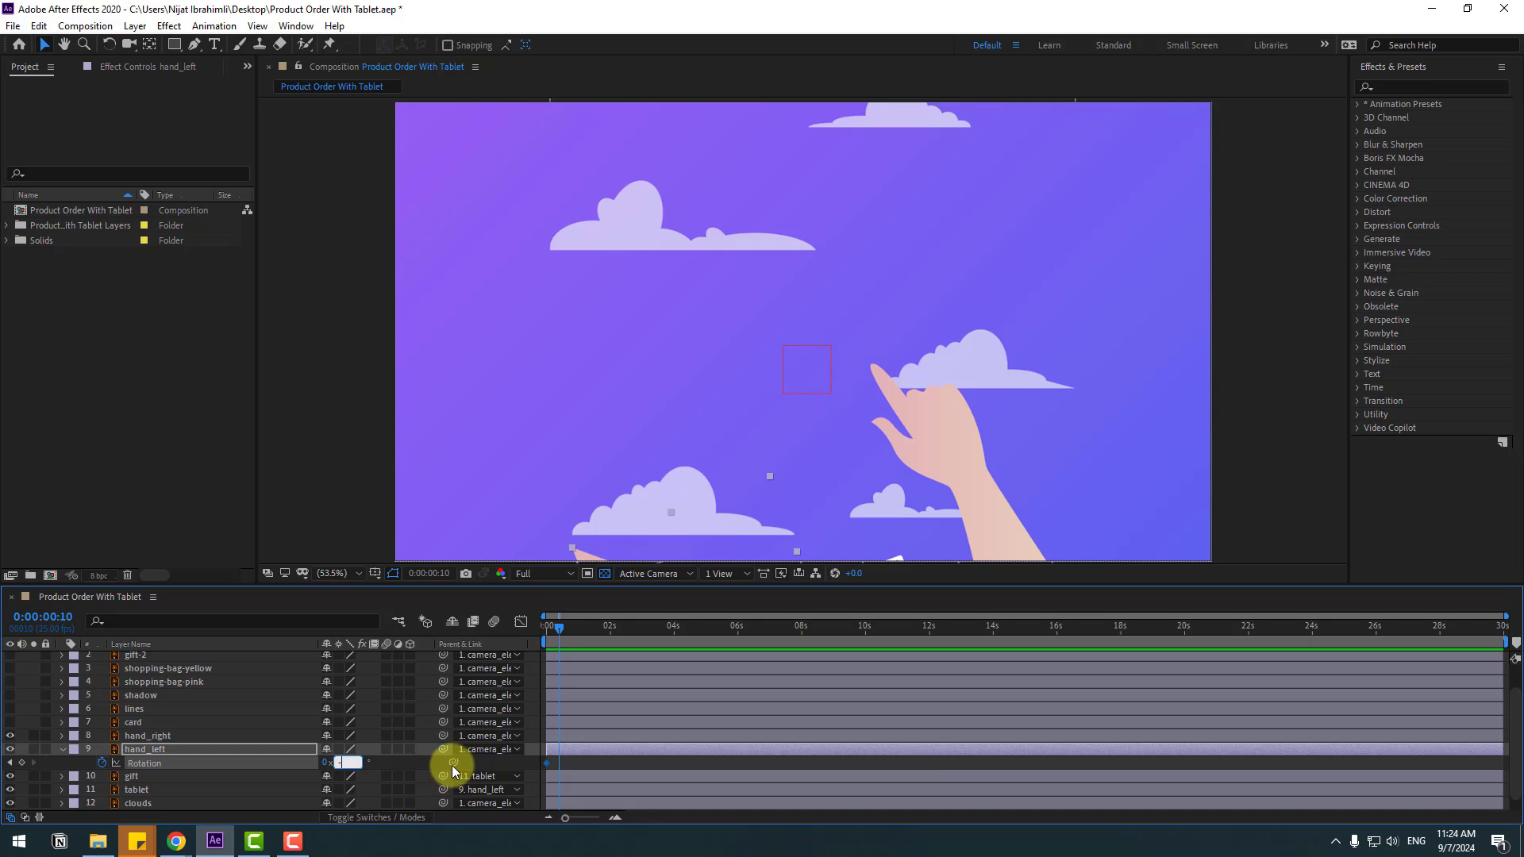
text(20)
key(Return)
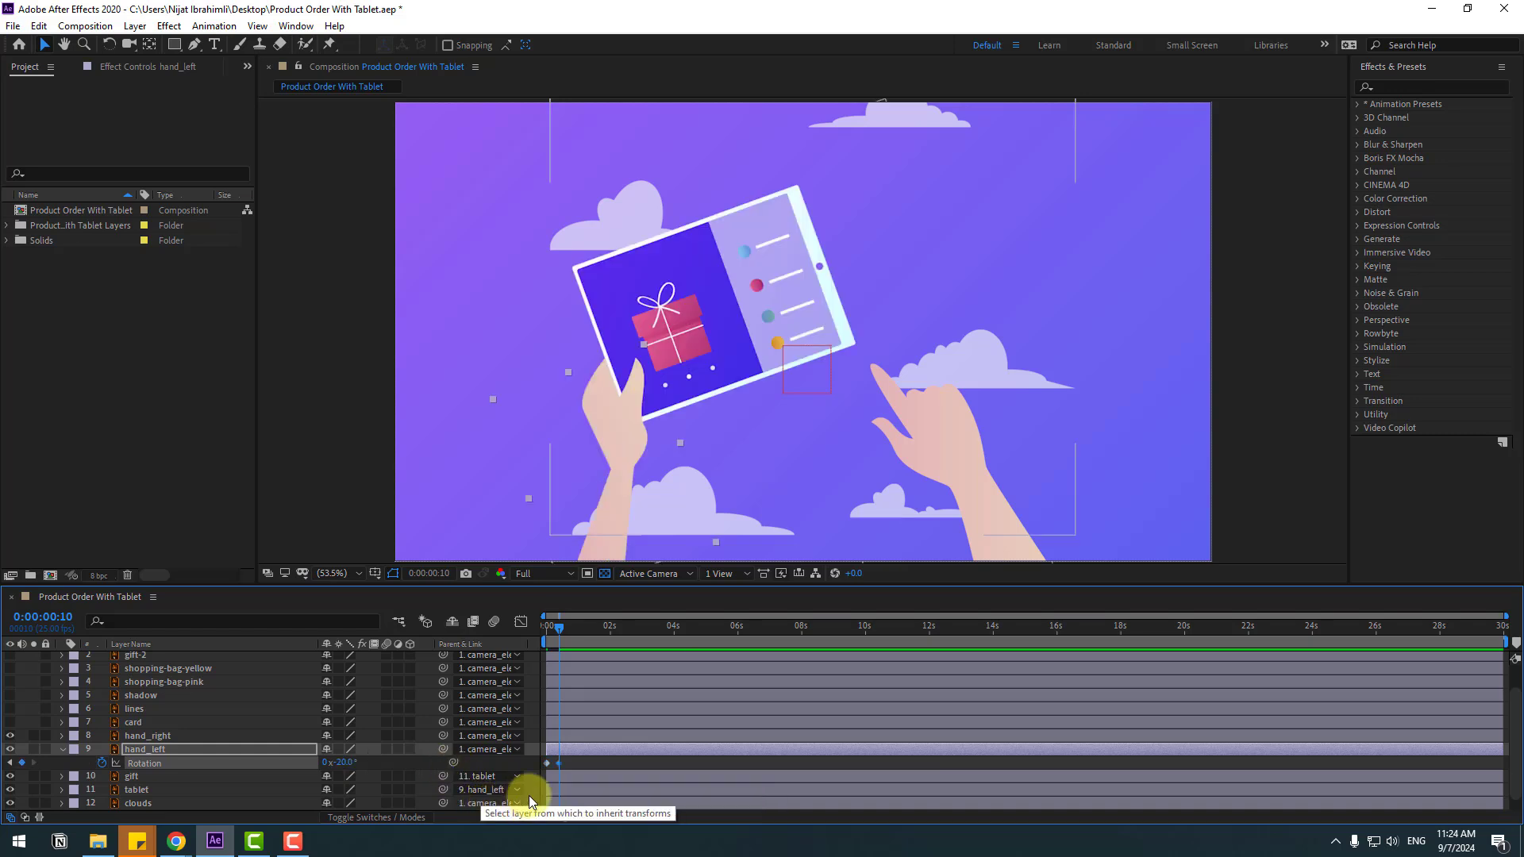
Step: Keyframe hand_left's Rotation at 10° at 0:00:00:20 and at -5° at 0:00:01:05
key(shift+Page_Down)
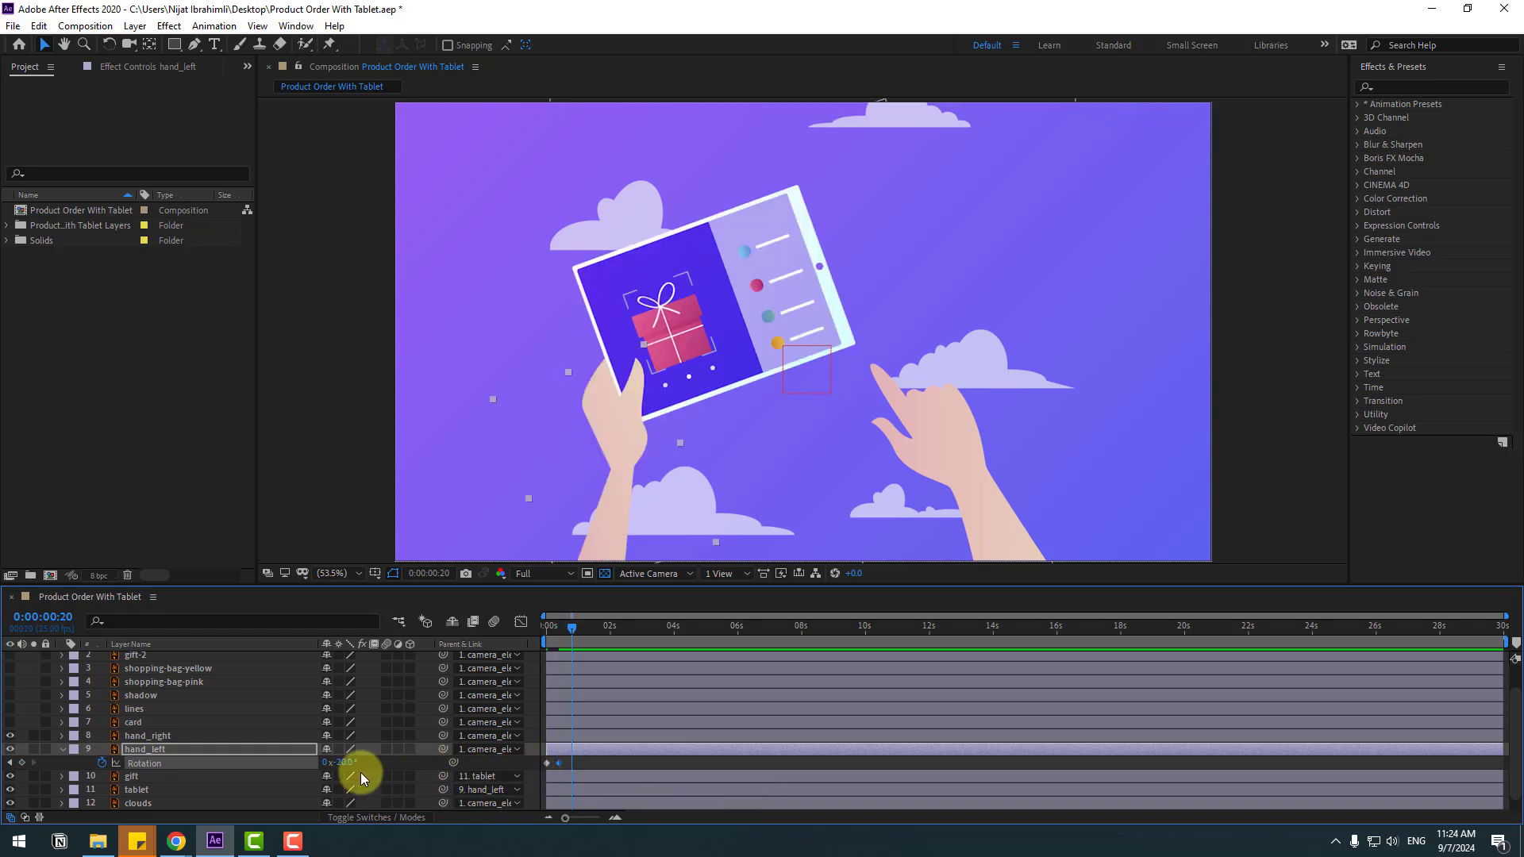
click(341, 763)
text(10)
key(Return)
key(shift+Page_Down)
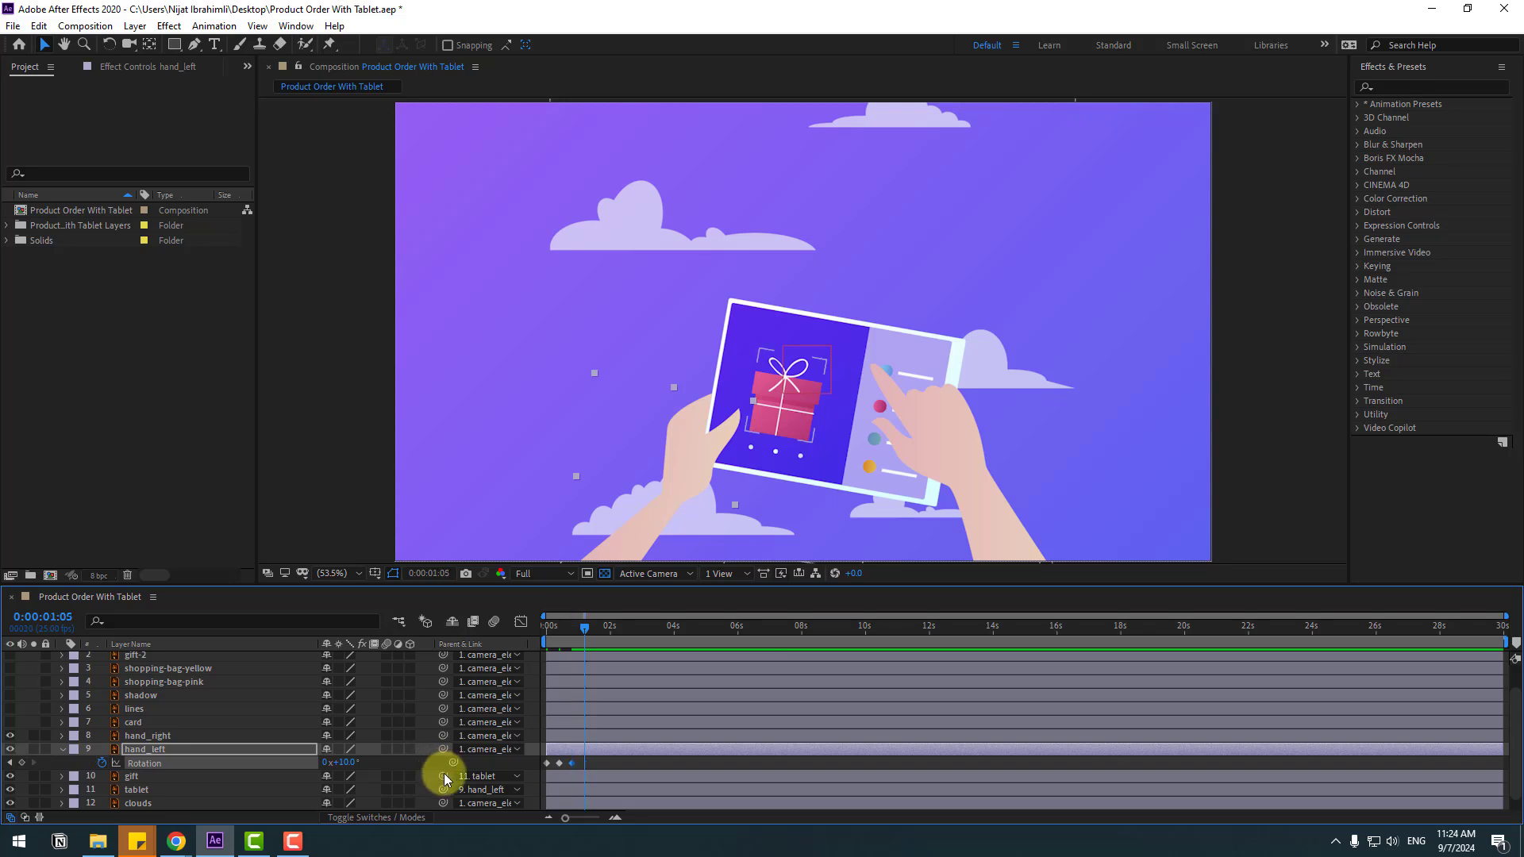
click(345, 762)
text(-5)
key(Return)
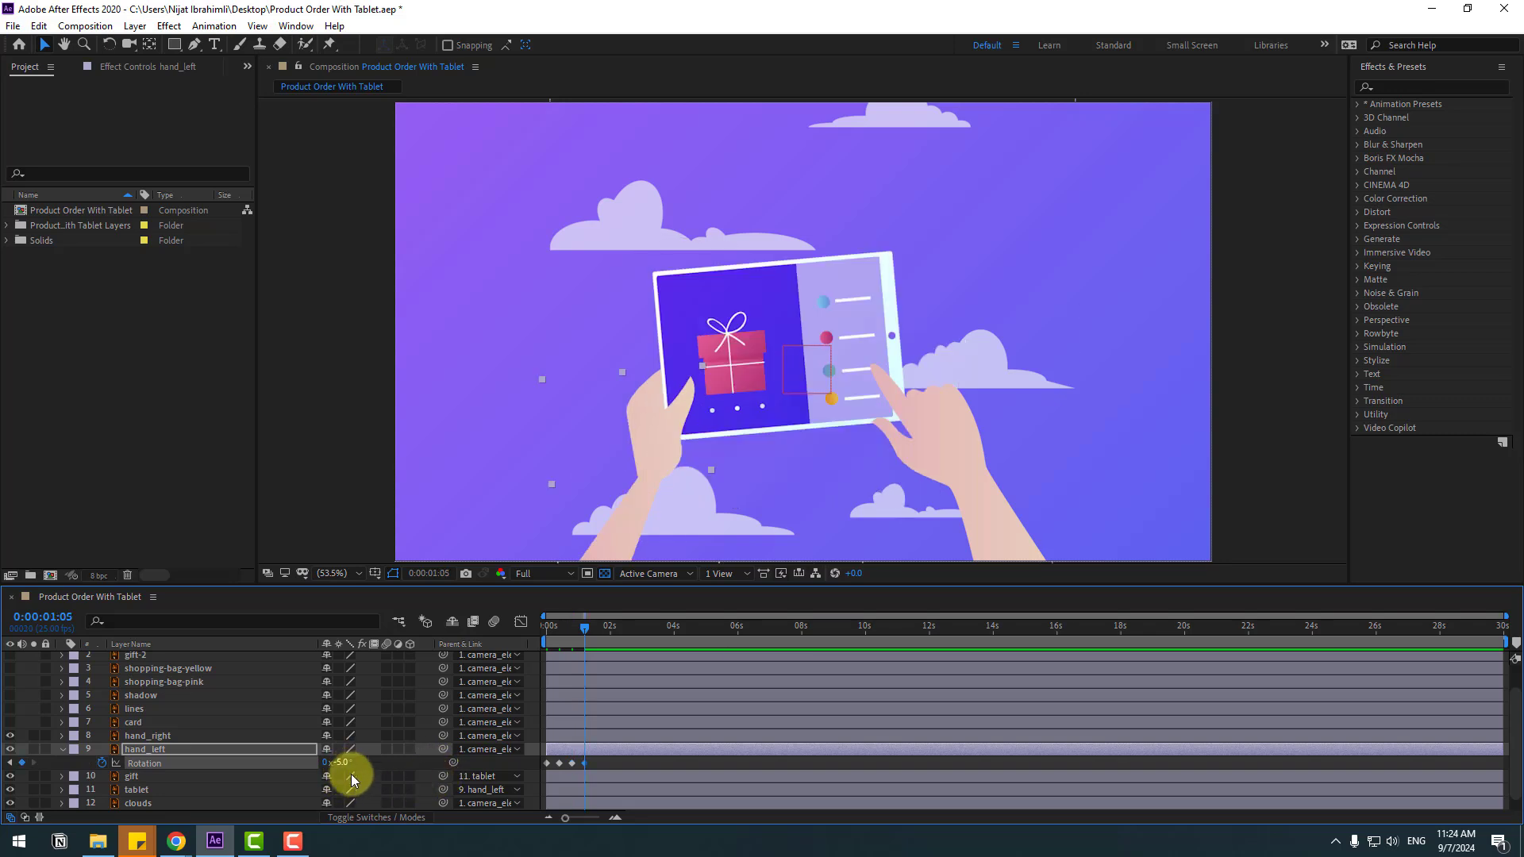
Step: Keyframe hand_left's Rotation at 2° at 0:00:01:15 and at 0° at 0:00:02:00
key(shift+Page_Down)
click(344, 764)
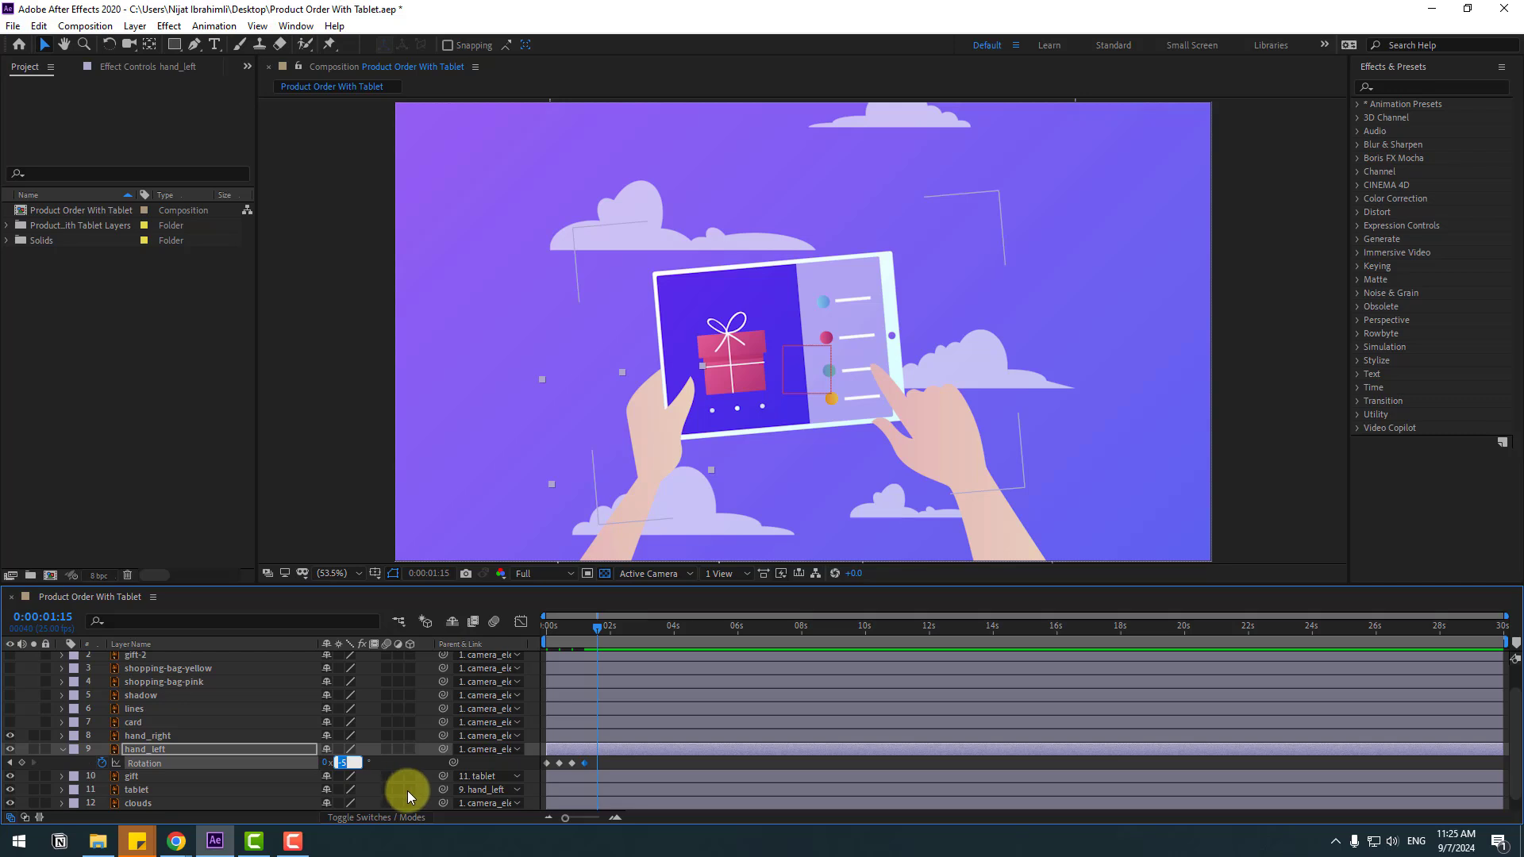
text(2)
key(Return)
key(shift+Page_Down)
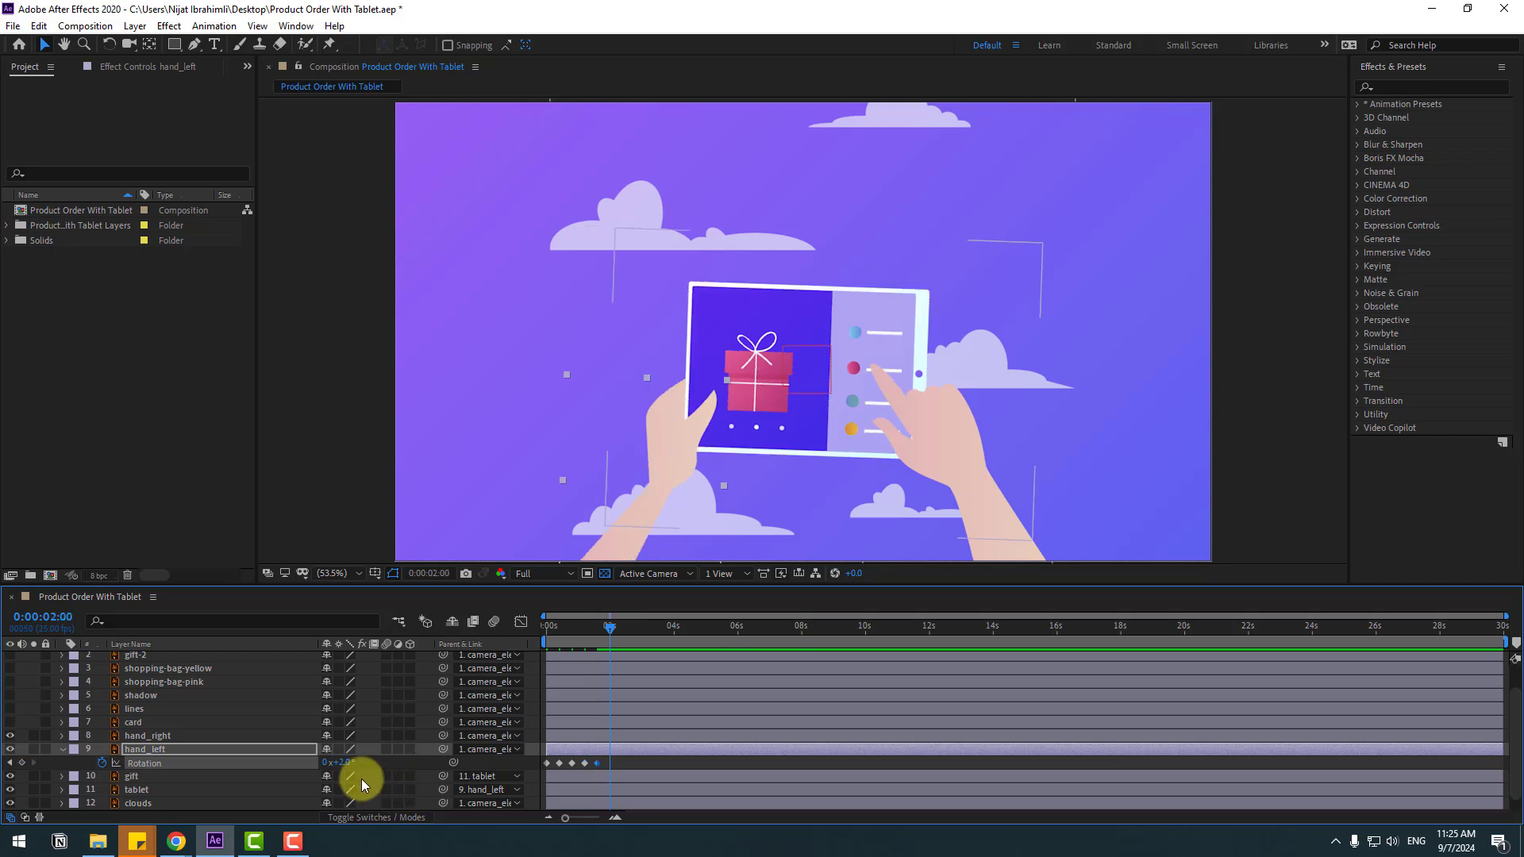
click(343, 763)
text(0)
key(Return)
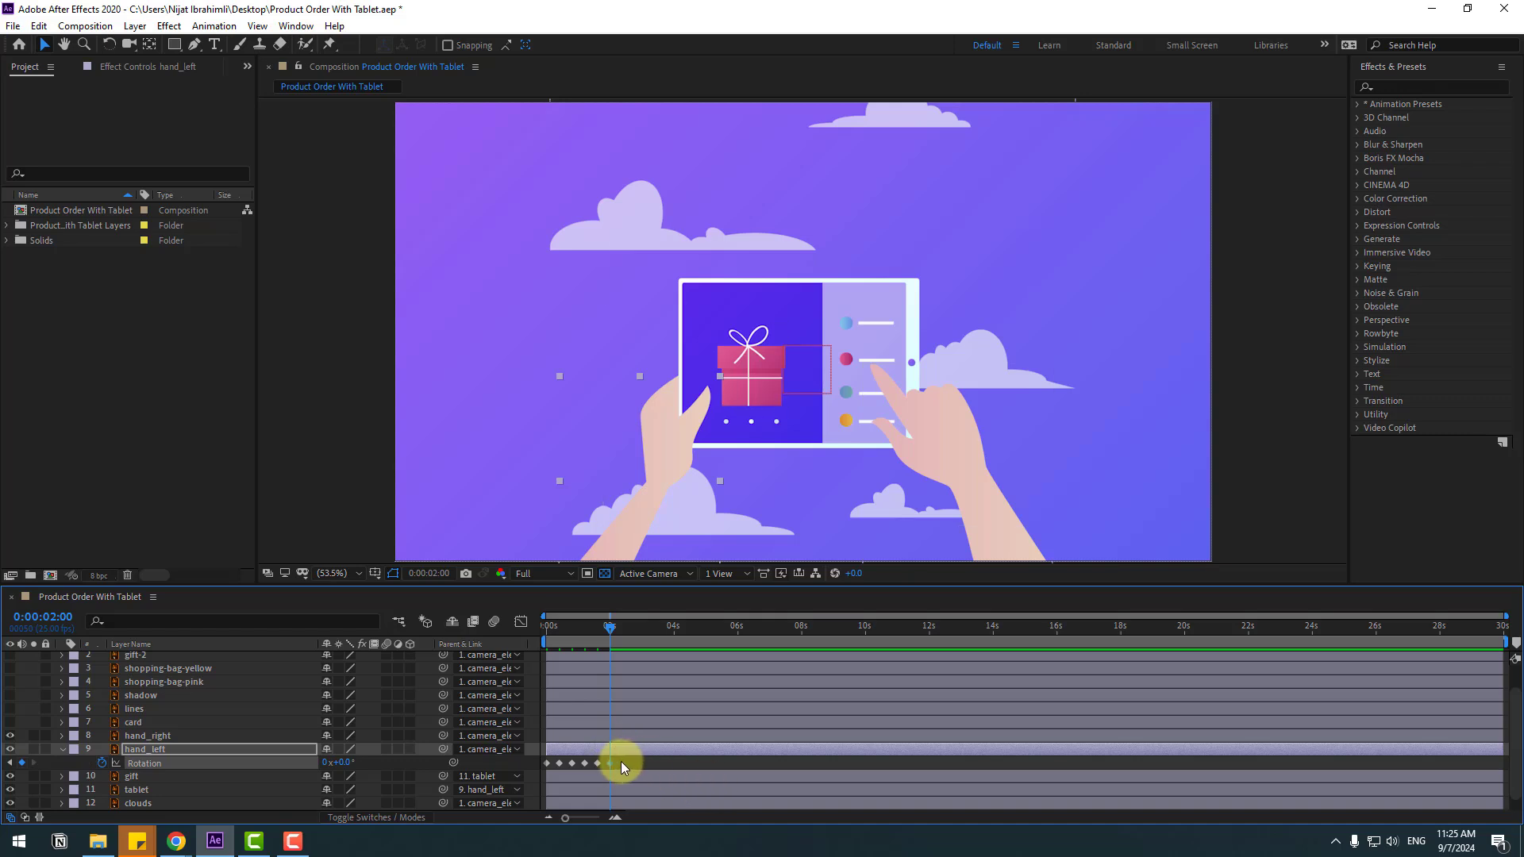
Step: Apply Easy Ease to all of hand_left's Rotation keyframes
drag(538, 766, 612, 764)
right_click(609, 763)
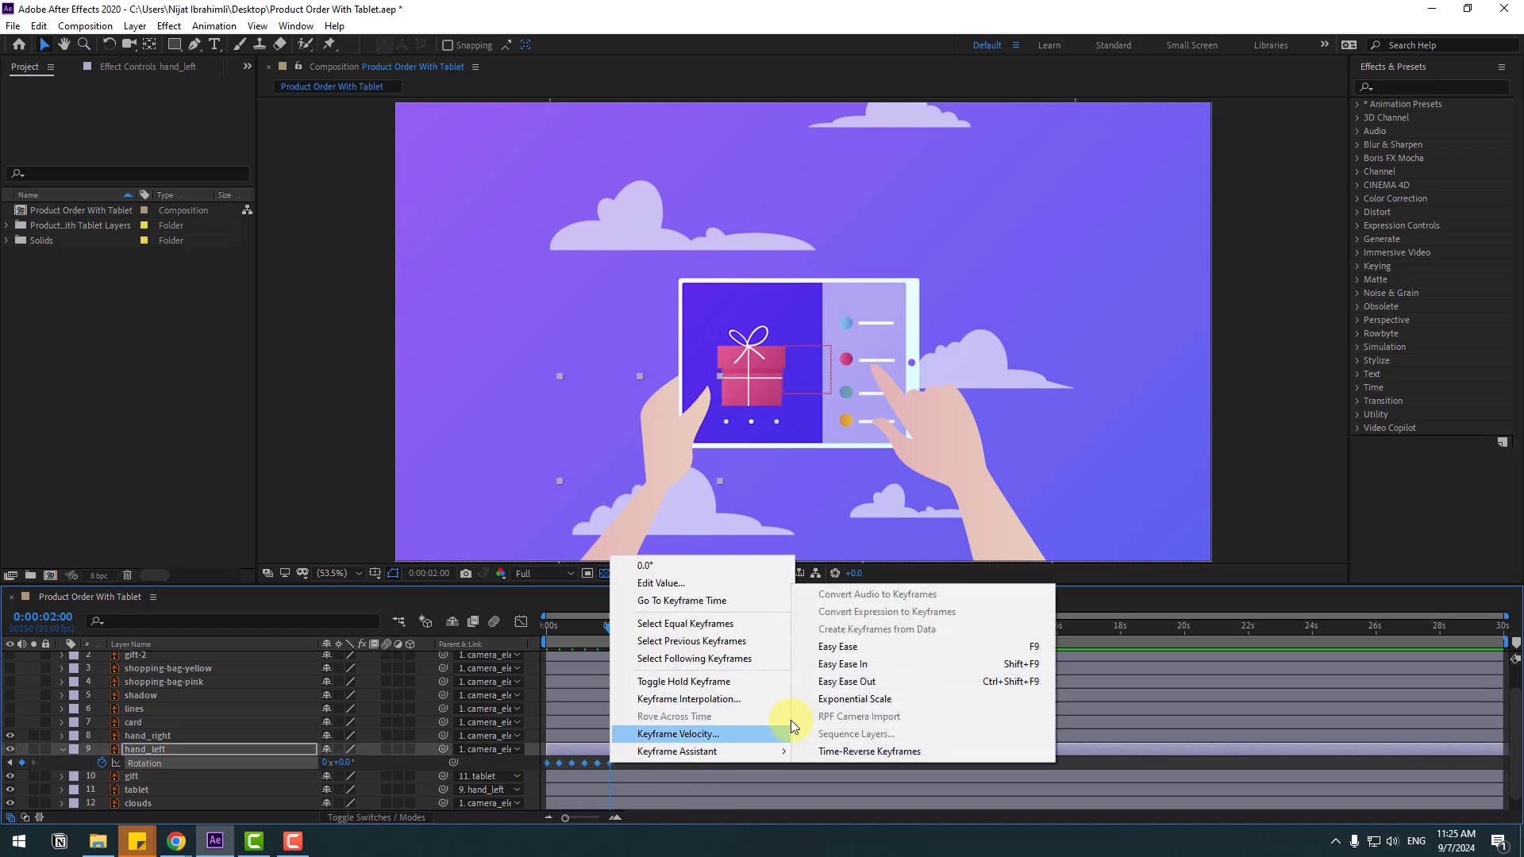
click(1021, 646)
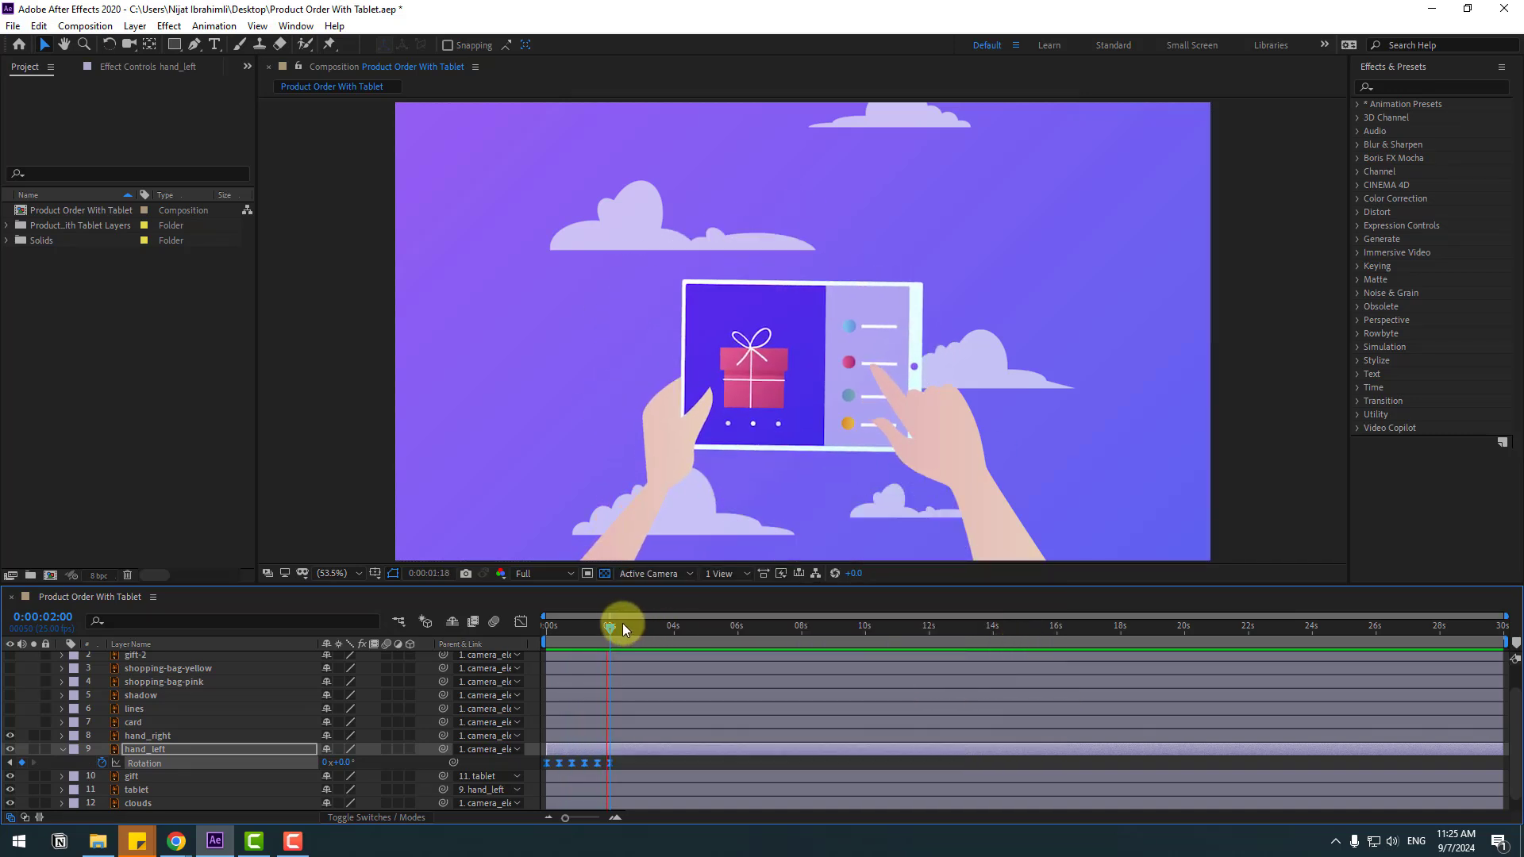
Step: Move hand_right below the visible frame and shift its layer to start at 0:00:01:10
click(979, 481)
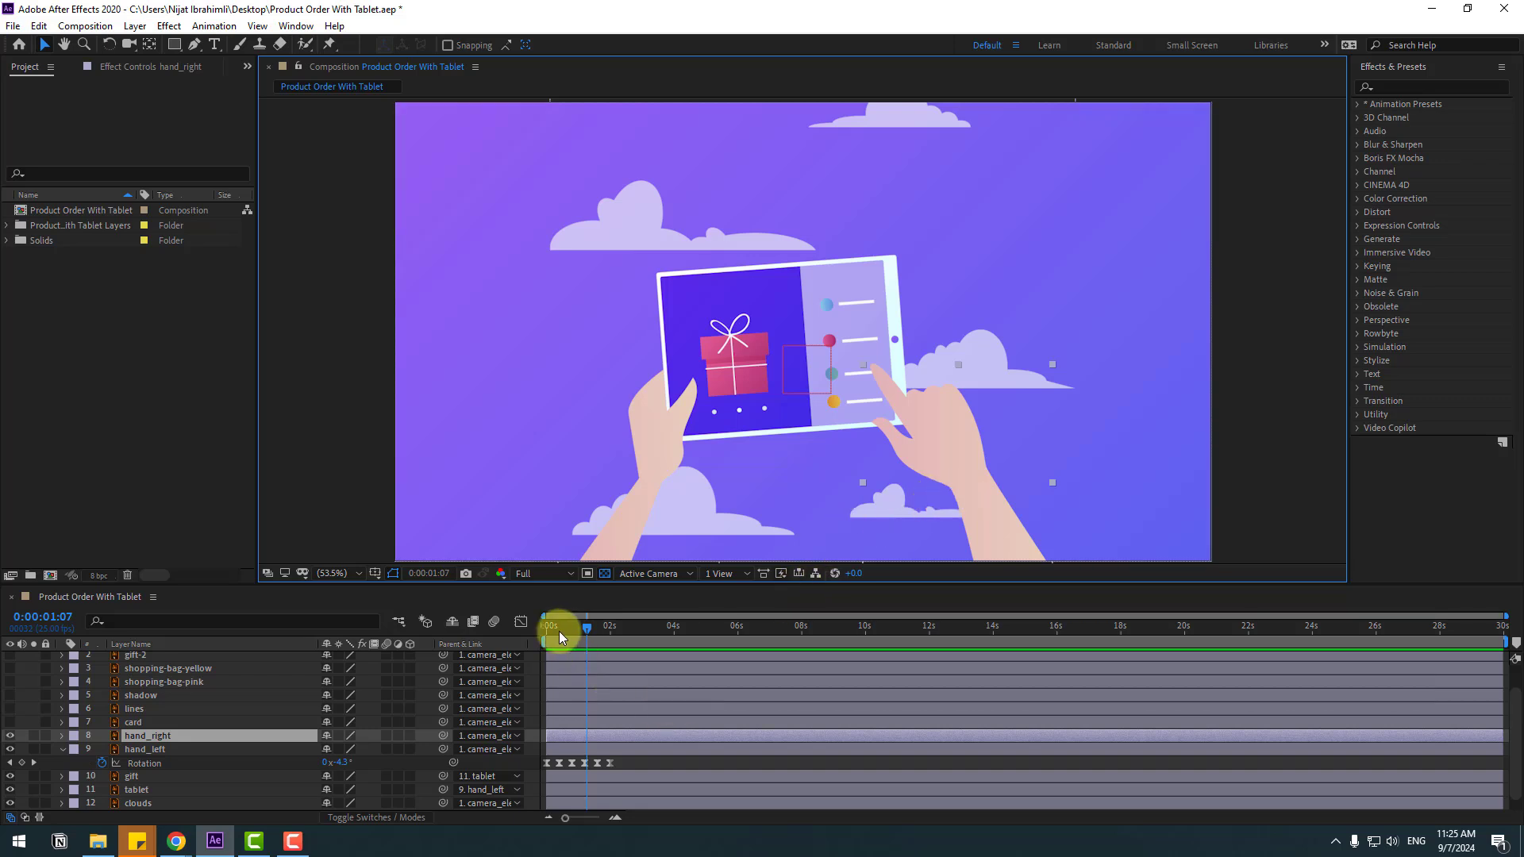
drag(611, 627, 638, 627)
drag(963, 506, 951, 611)
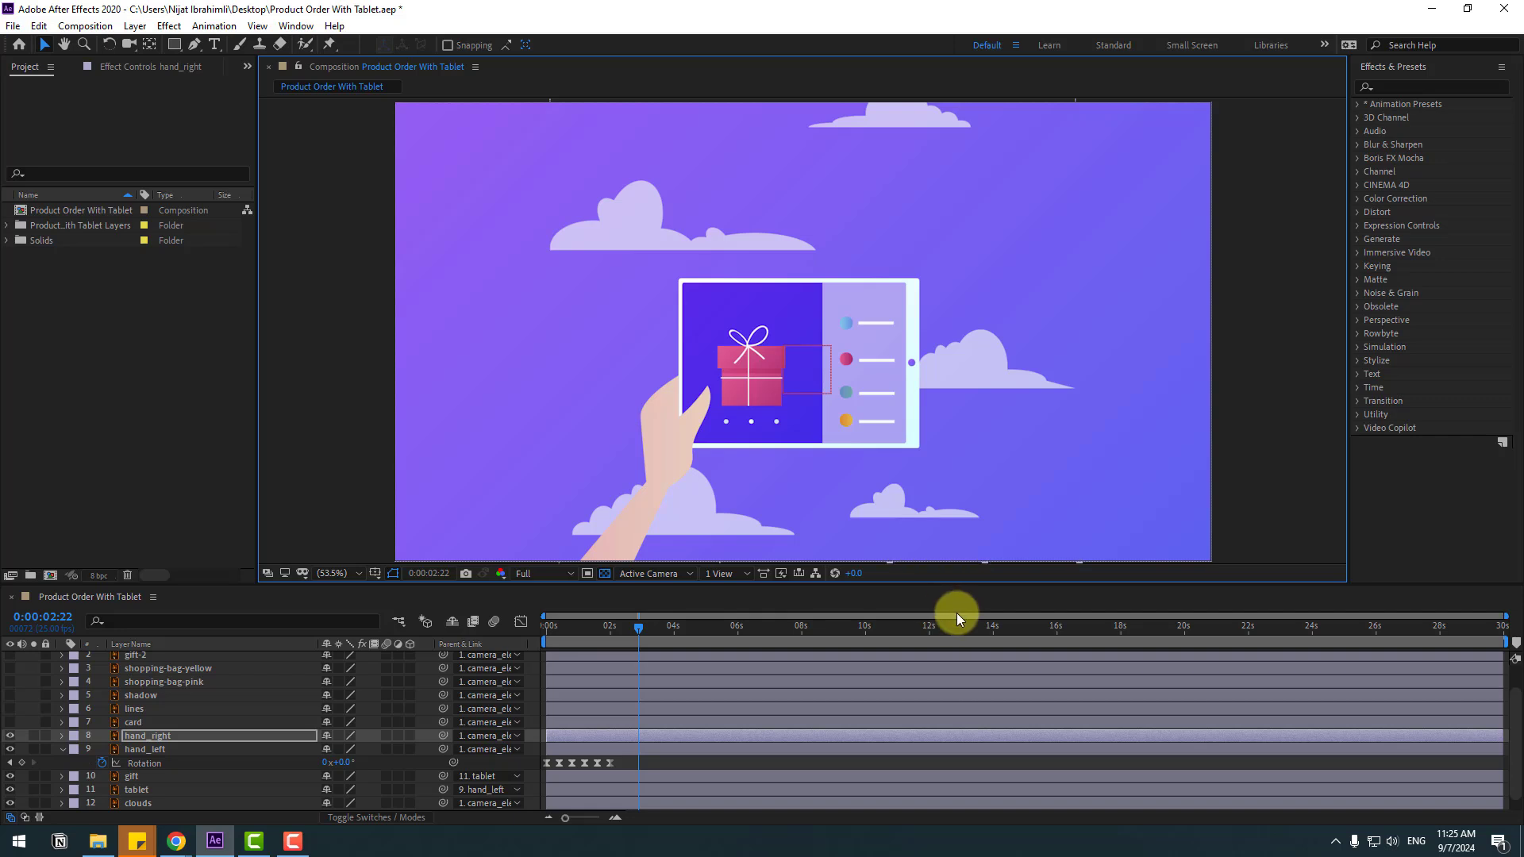
click(601, 630)
drag(600, 632, 589, 628)
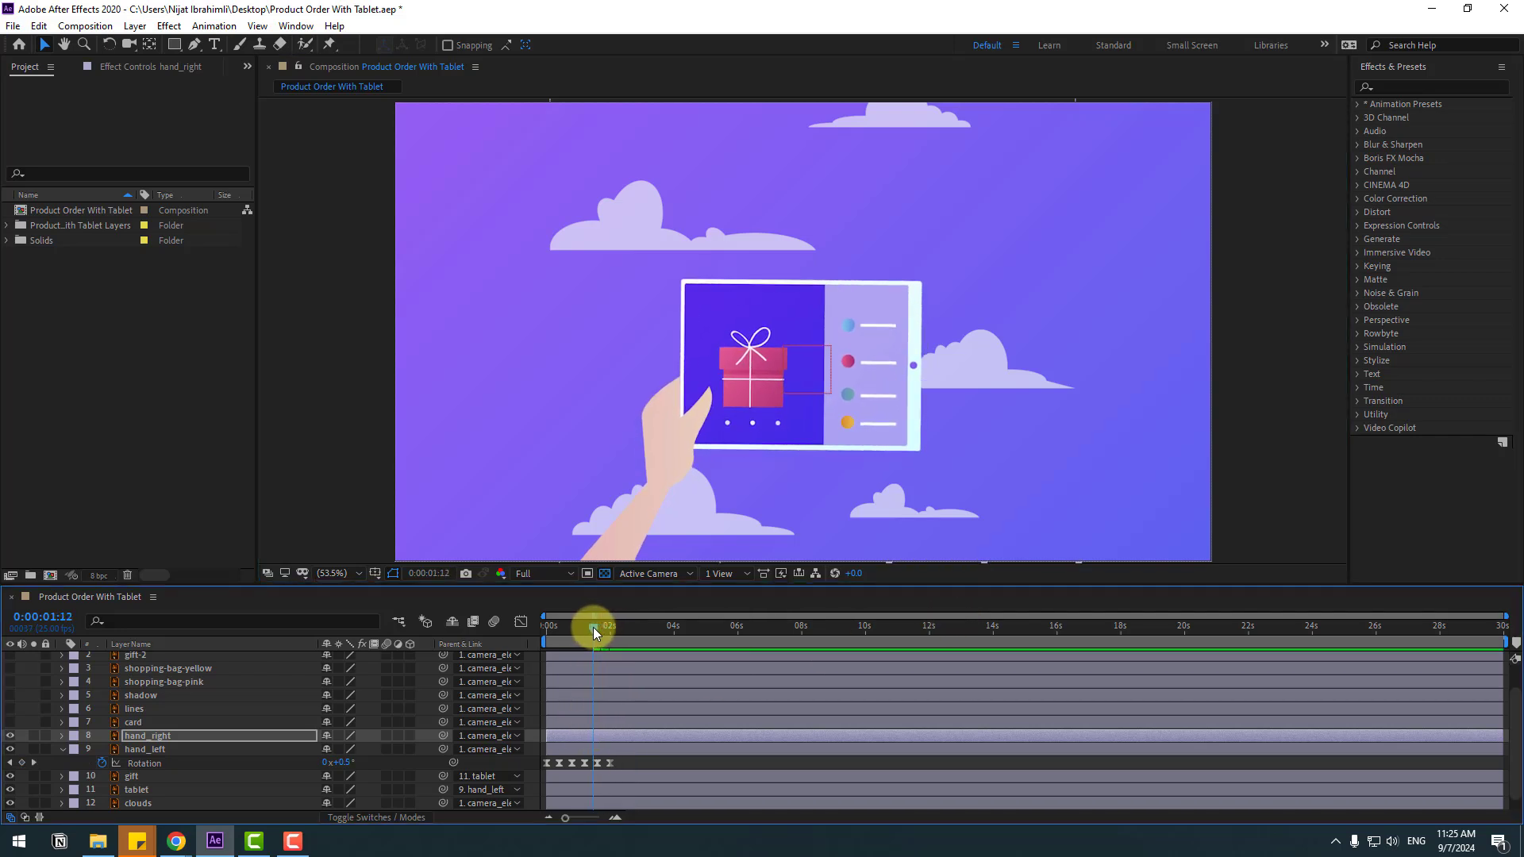
drag(553, 730, 600, 736)
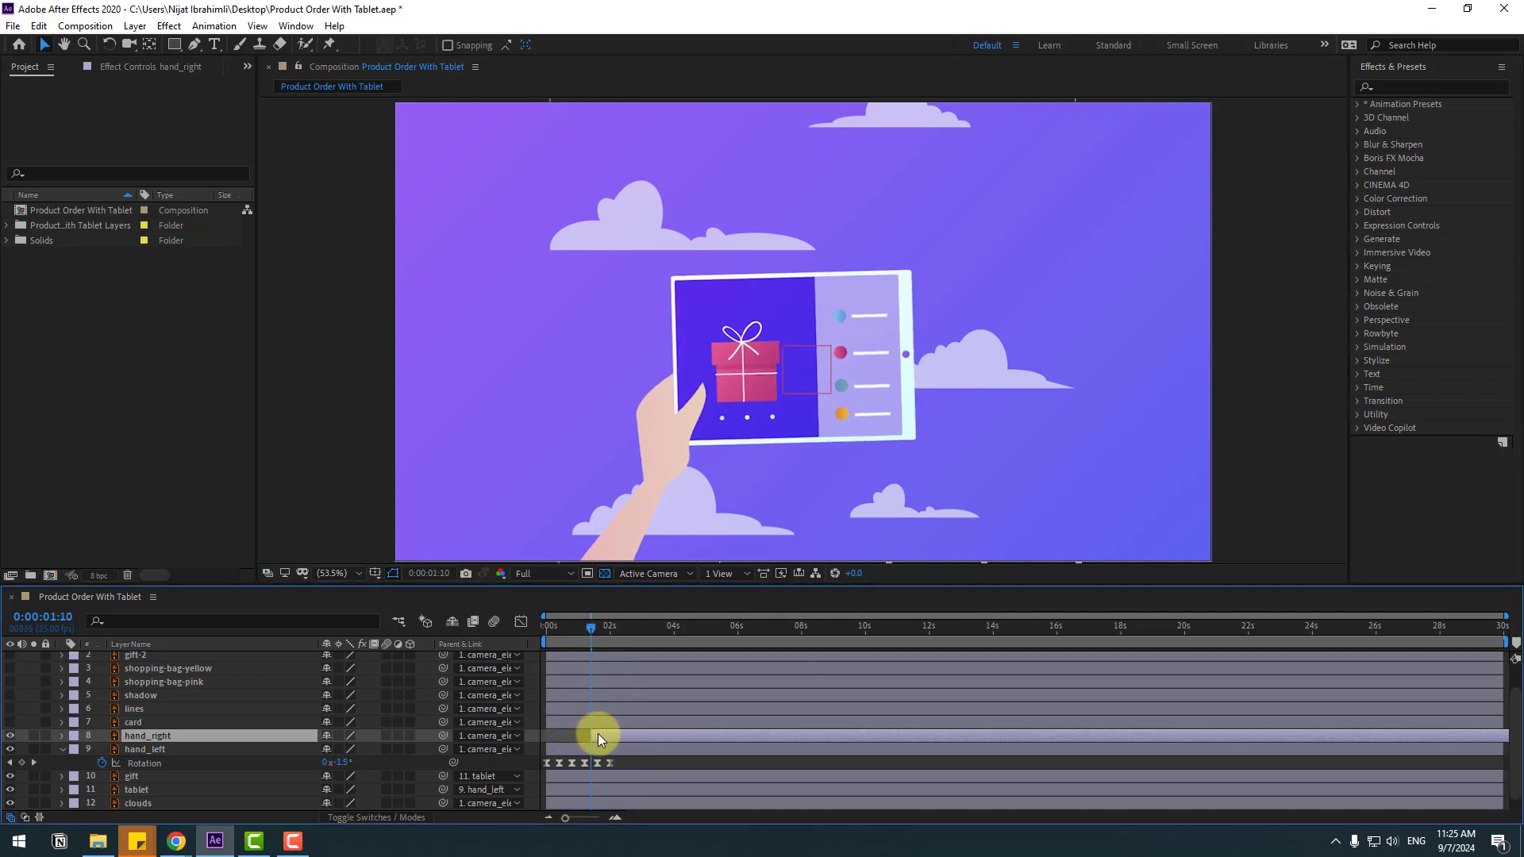
Step: Keyframe hand_right's Position off-frame at 0:00:01:10 and with its finger over the gift at 0:00:02:17
key(p)
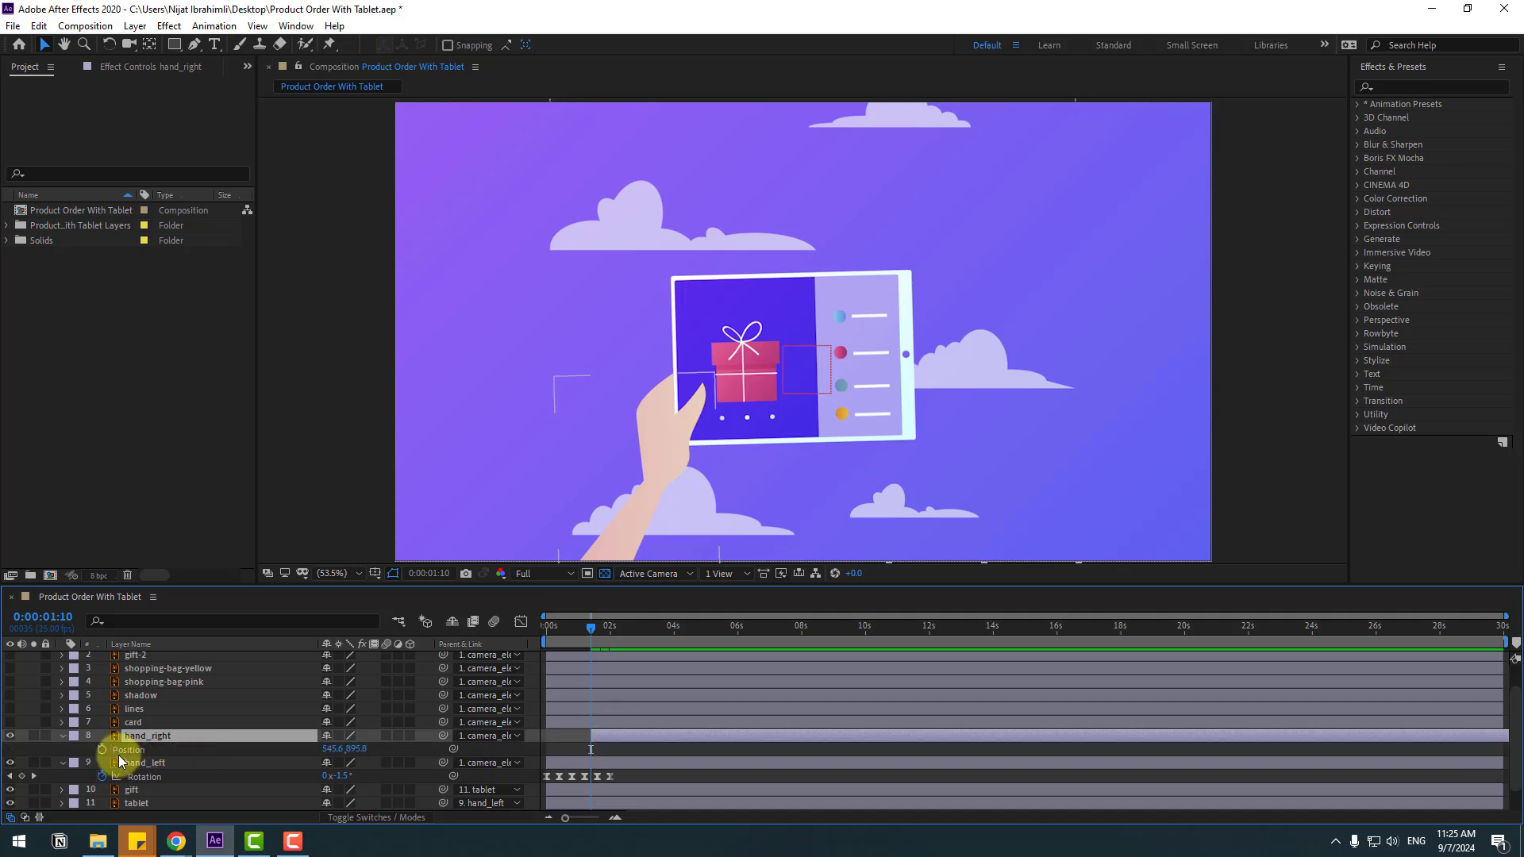
click(102, 749)
drag(615, 626, 632, 627)
drag(984, 410, 979, 390)
drag(976, 554, 840, 351)
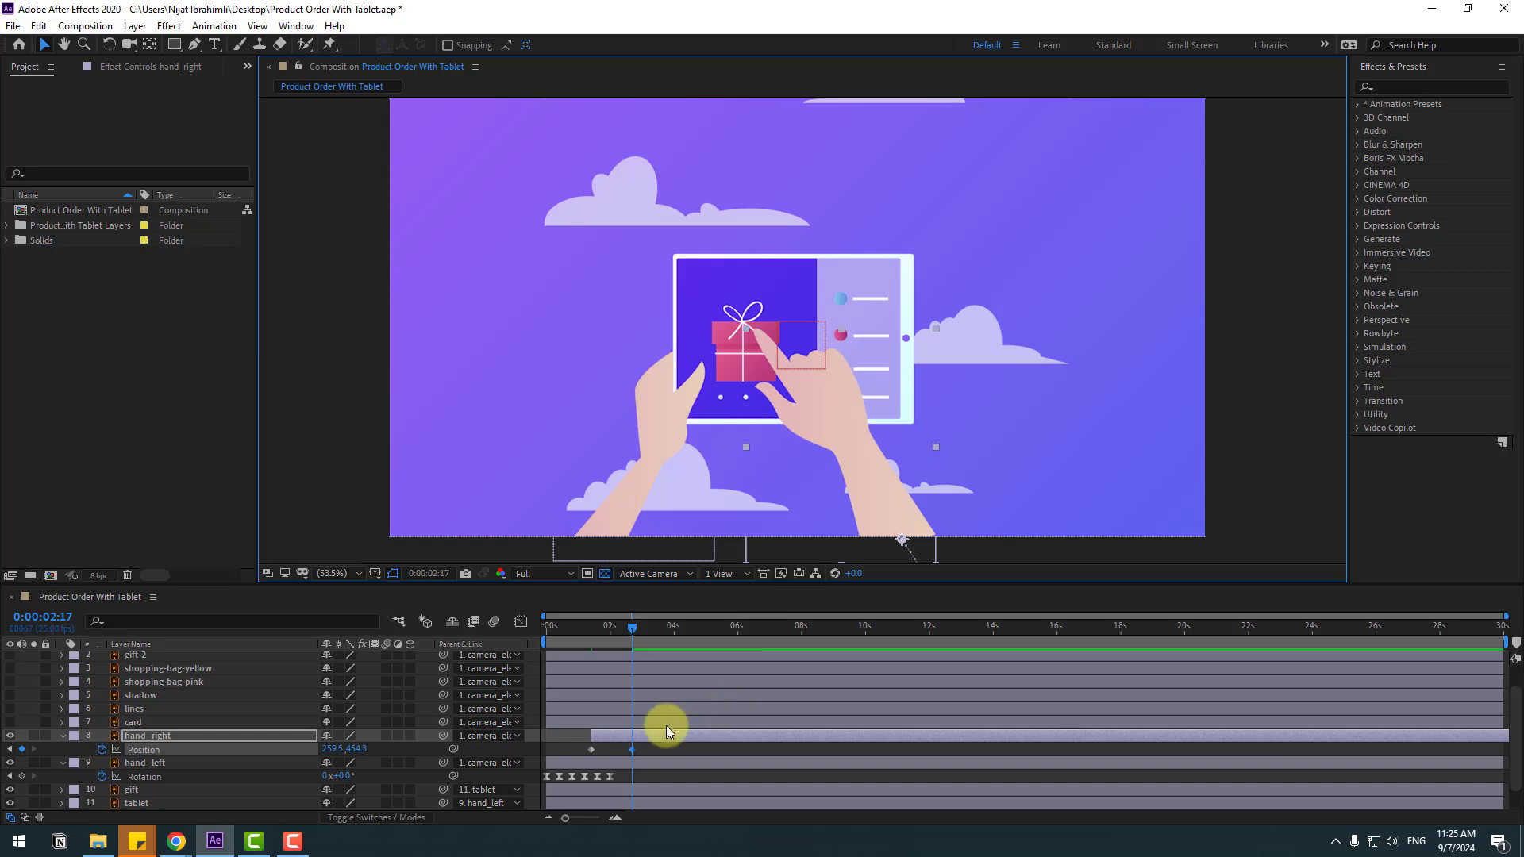
Step: Apply Easy Ease to hand_right's two Position keyframes
right_click(591, 750)
mouse_move(715, 738)
click(826, 639)
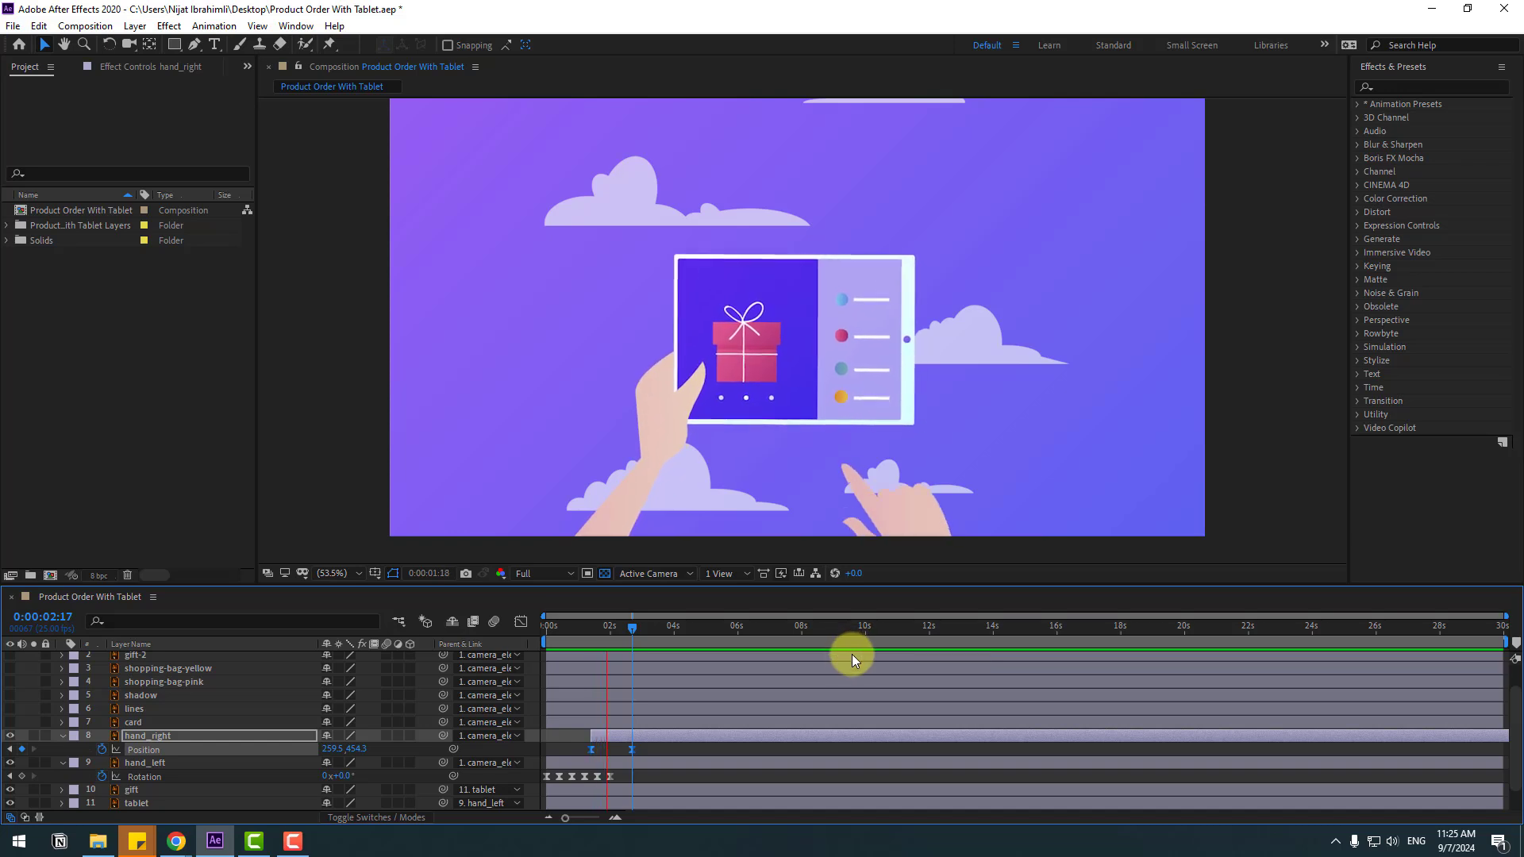
Step: Reshape the easing curve of hand_right's Position animation in the Graph Editor for a slower start
click(612, 628)
click(521, 622)
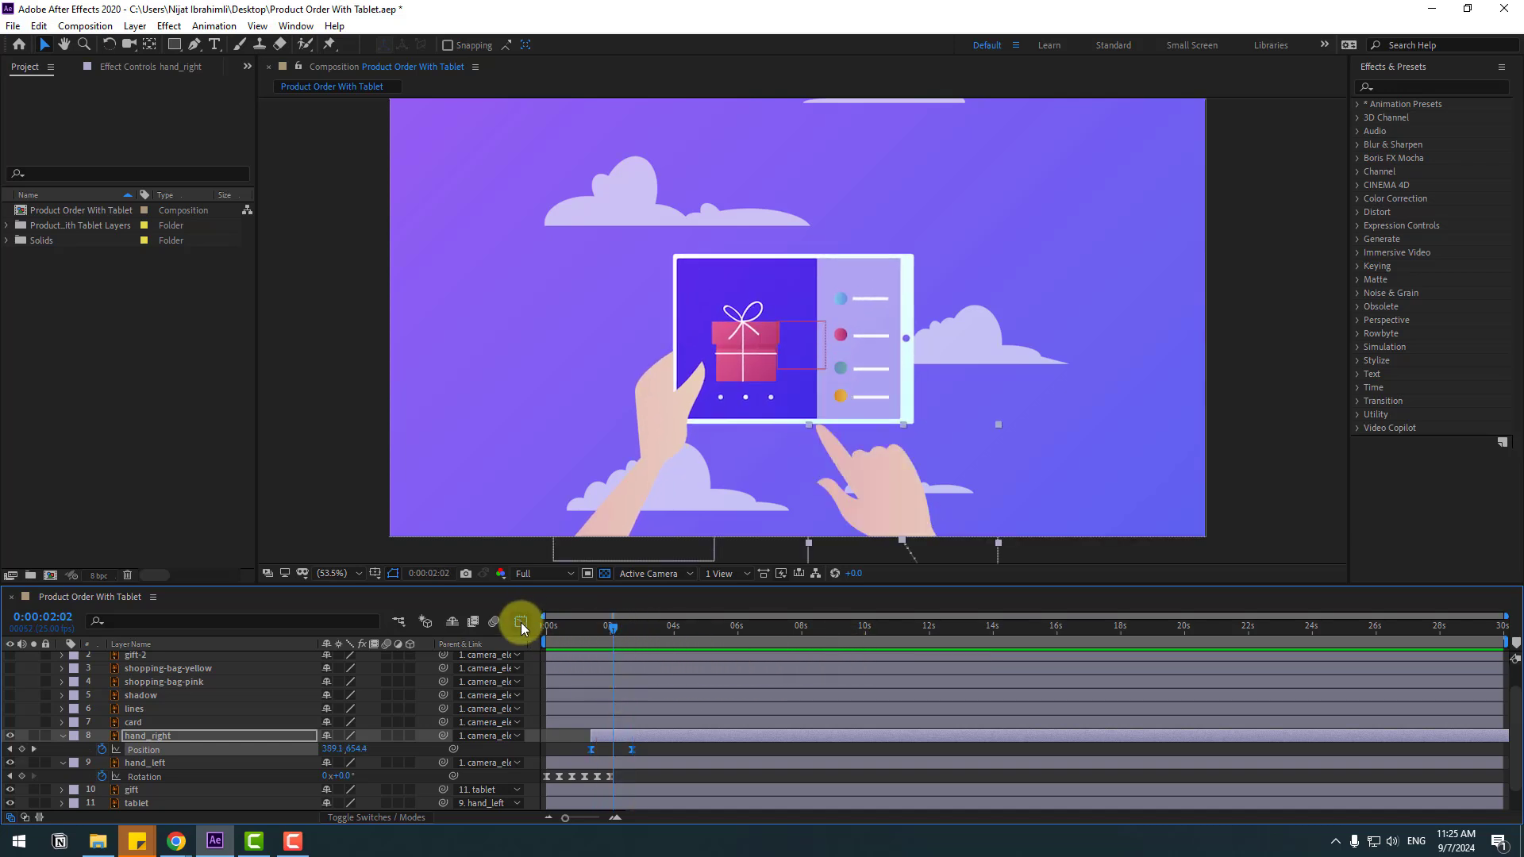
drag(597, 788, 607, 776)
click(522, 625)
Step: Move hand_right's last Position keyframe earlier, shift the layer to start sooner, and preview the animation
click(631, 750)
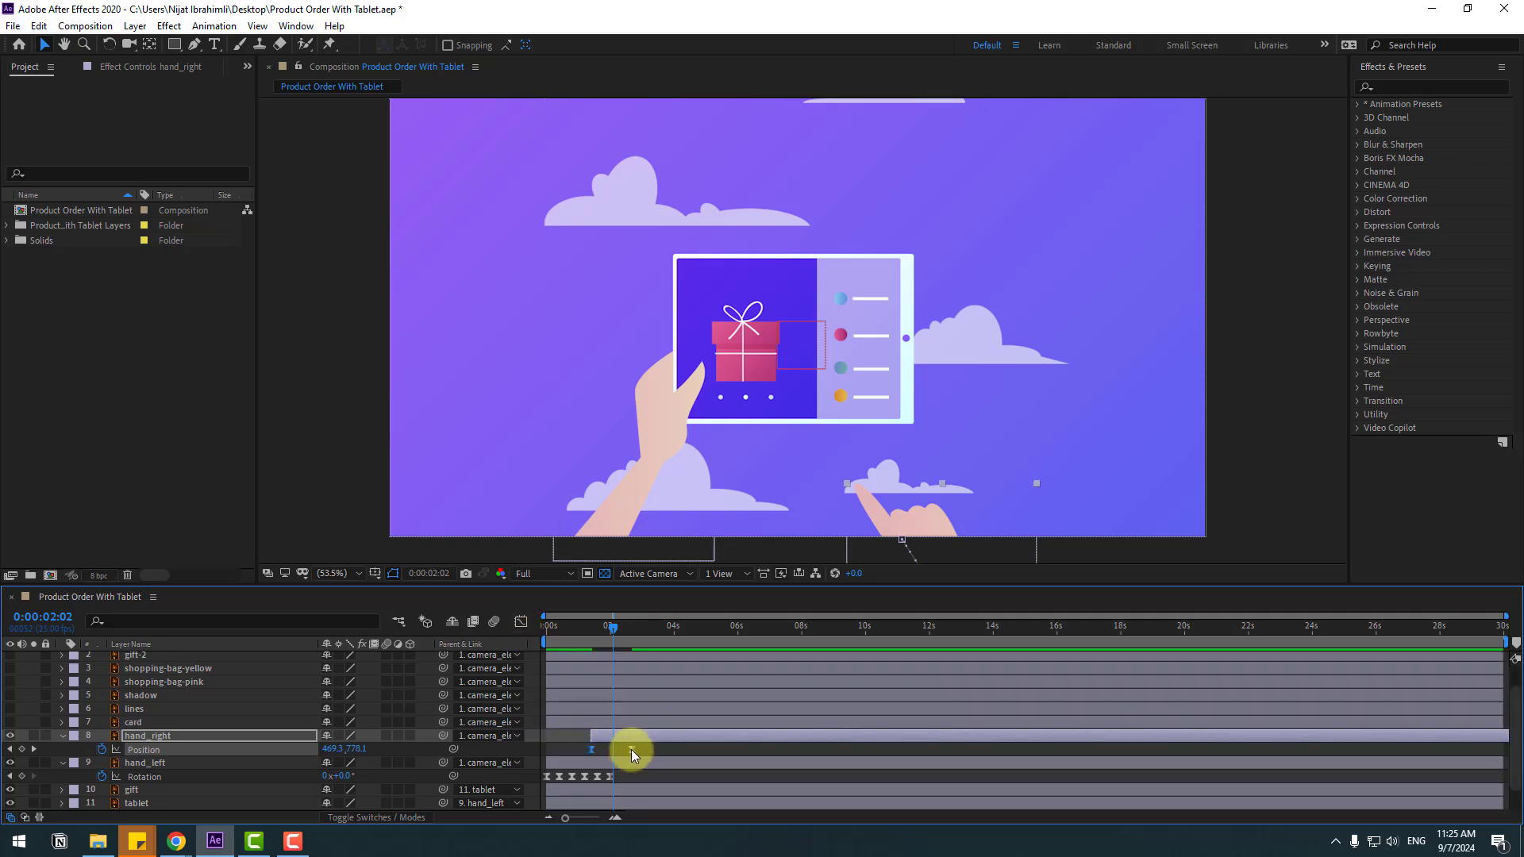
drag(631, 749, 627, 740)
key(space)
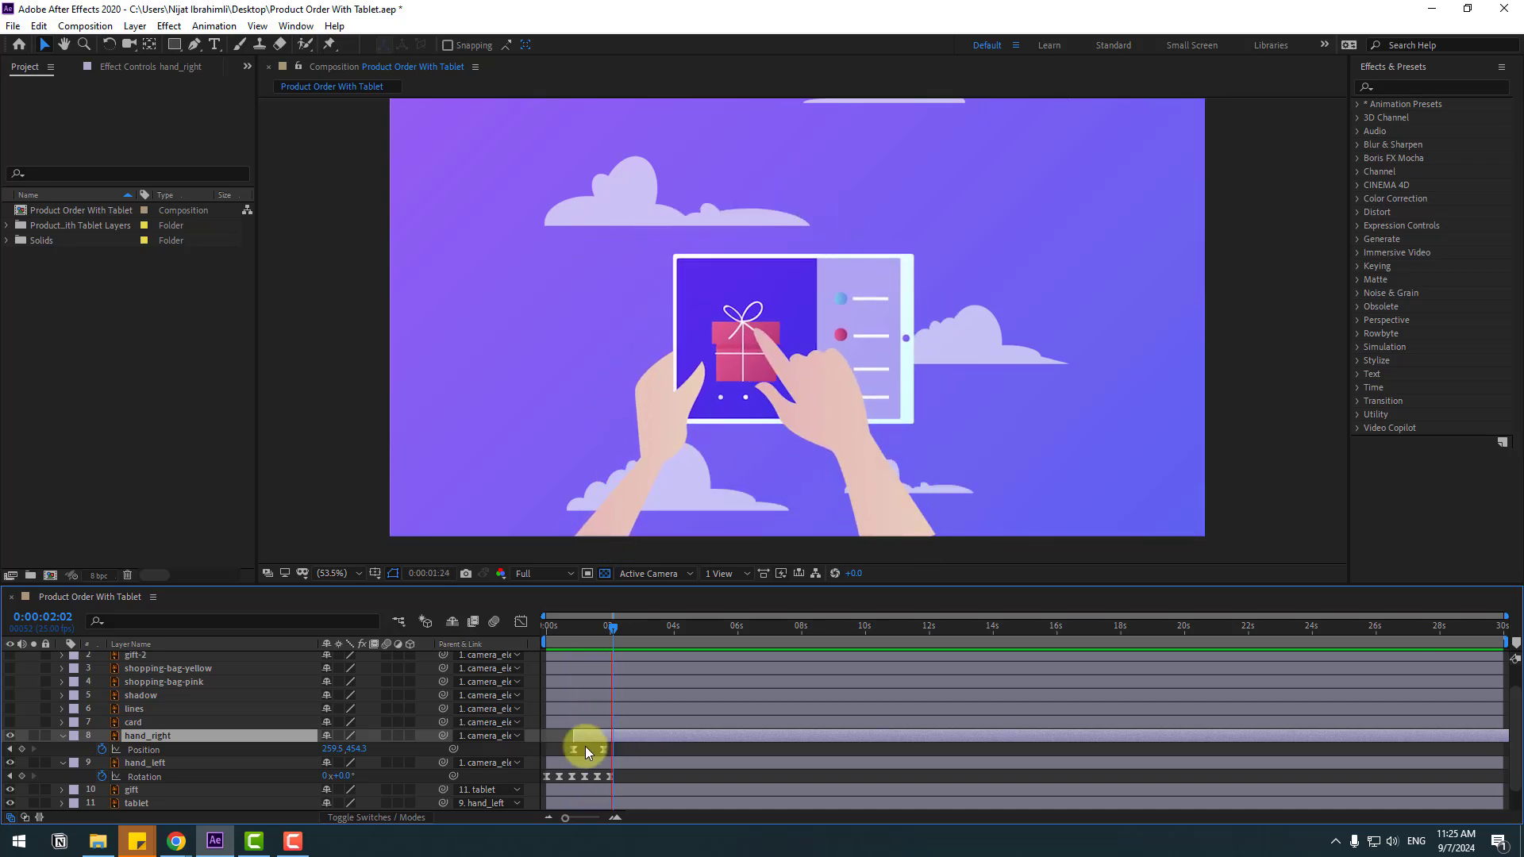
Step: Bring hand_right's two Position keyframes closer together, preview the motion, and shift the layer to start slightly later
key(space)
drag(608, 738, 585, 747)
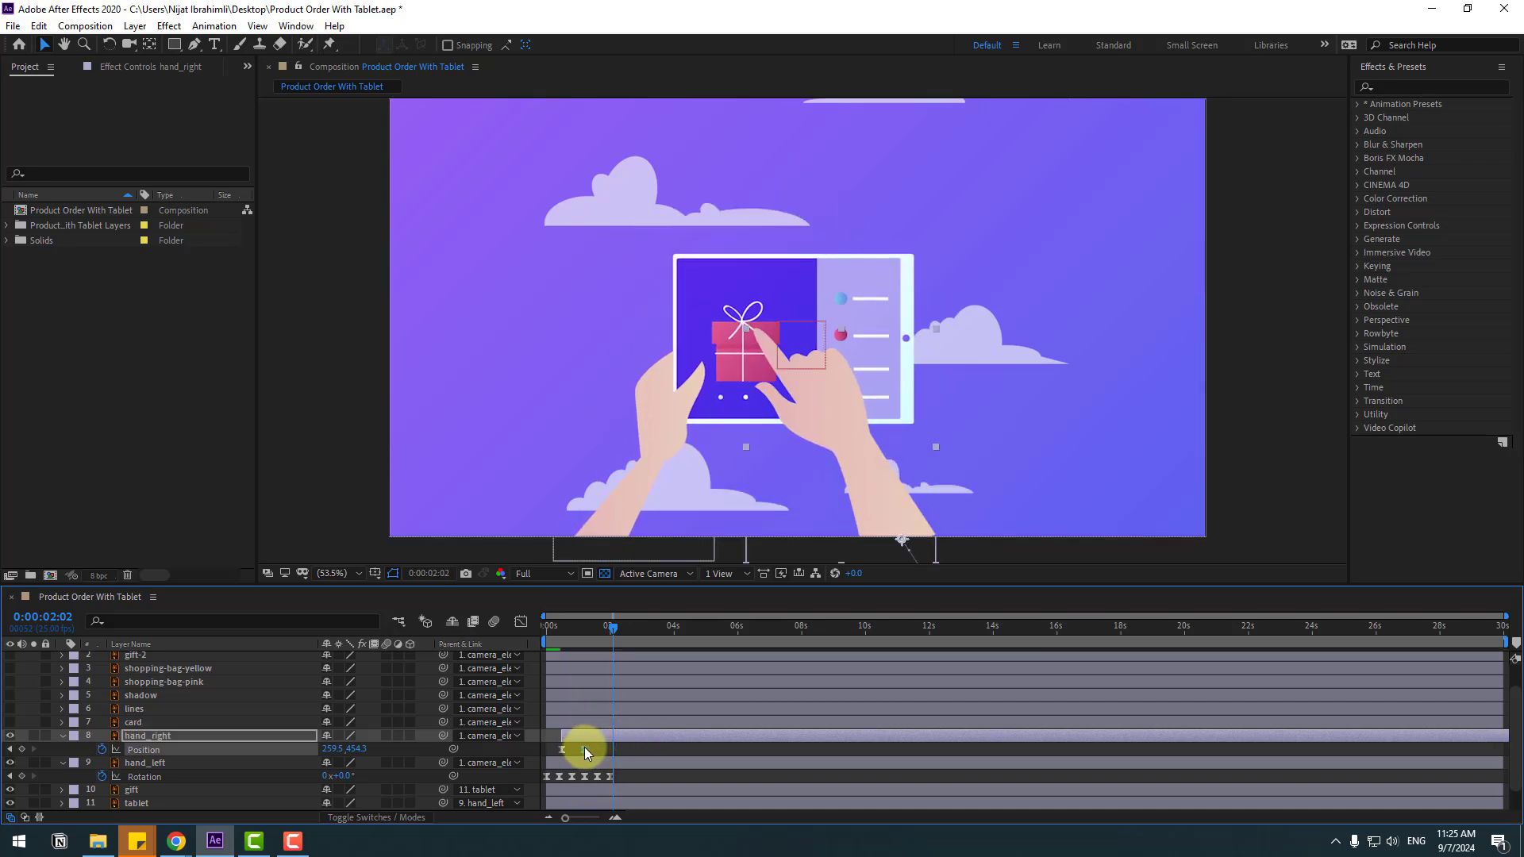
key(space)
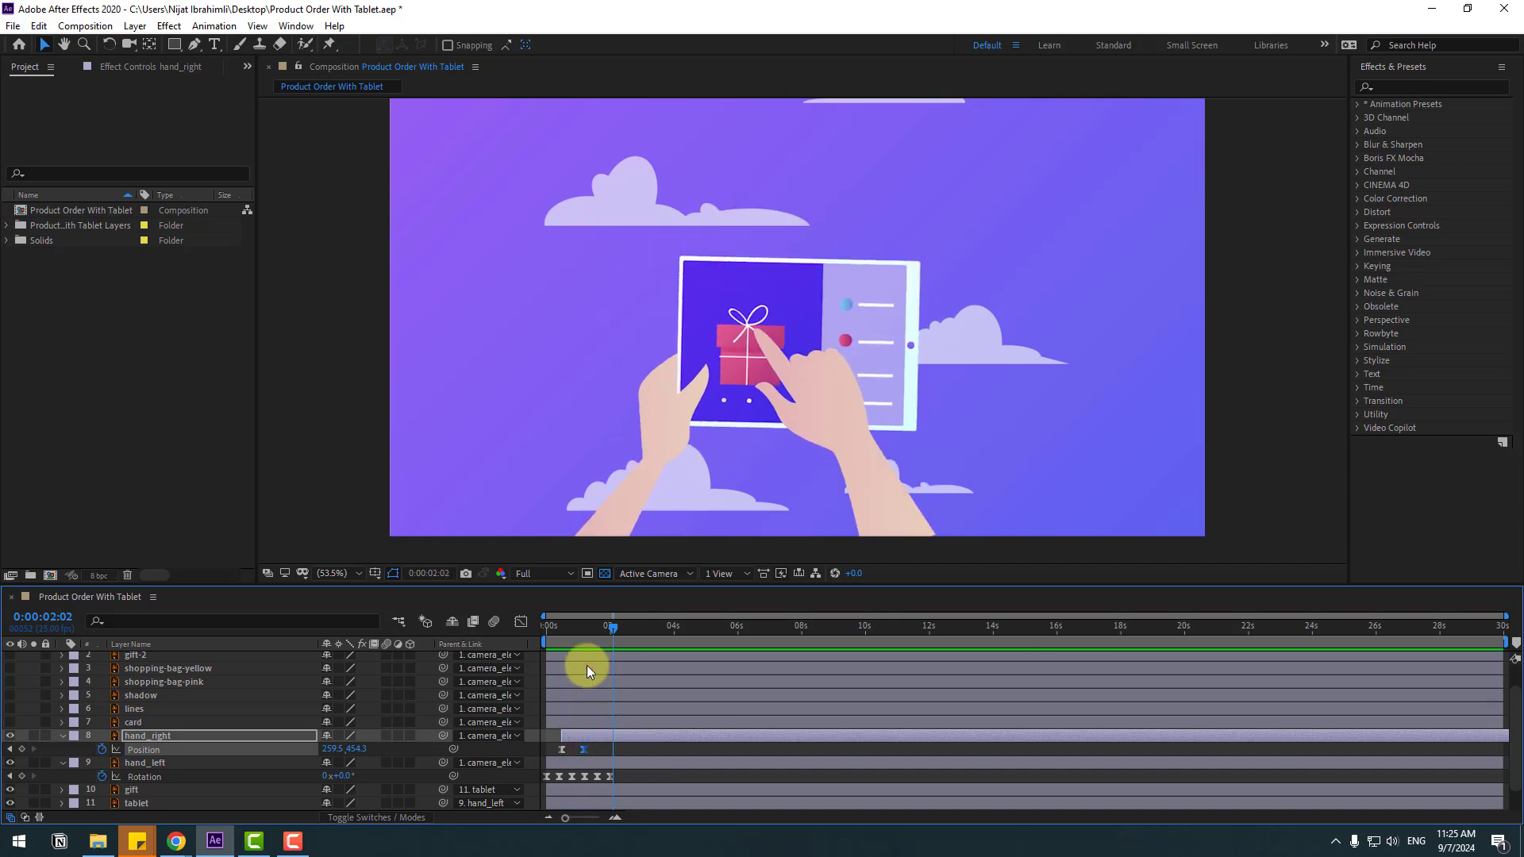
key(space)
drag(591, 738, 602, 739)
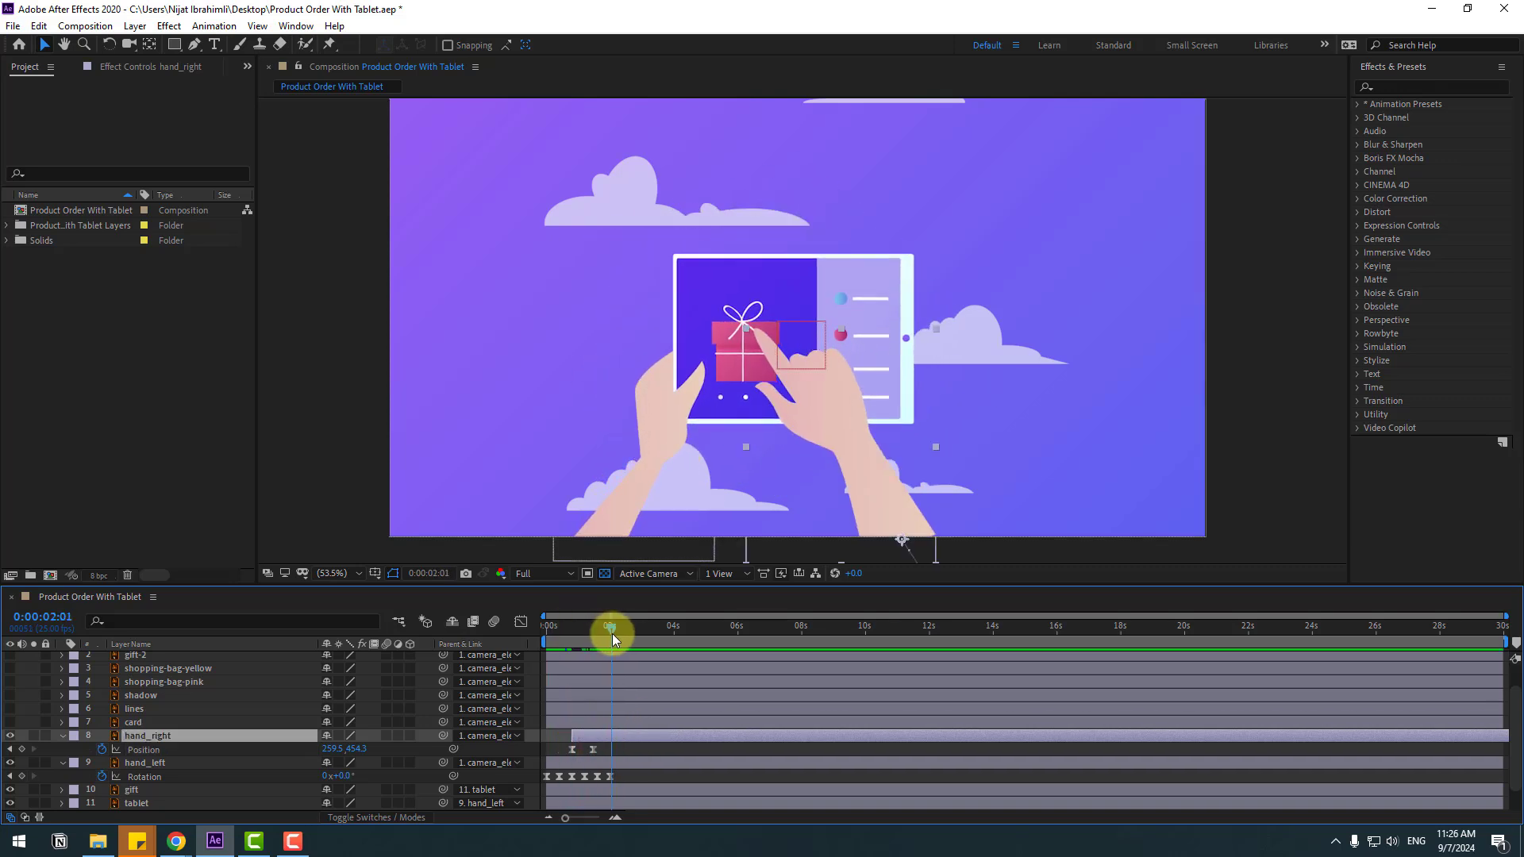
Step: Keyframe hand_right's Rotation at 0° at 0:00:02:03 and at -28° about one second further along
drag(613, 631, 601, 638)
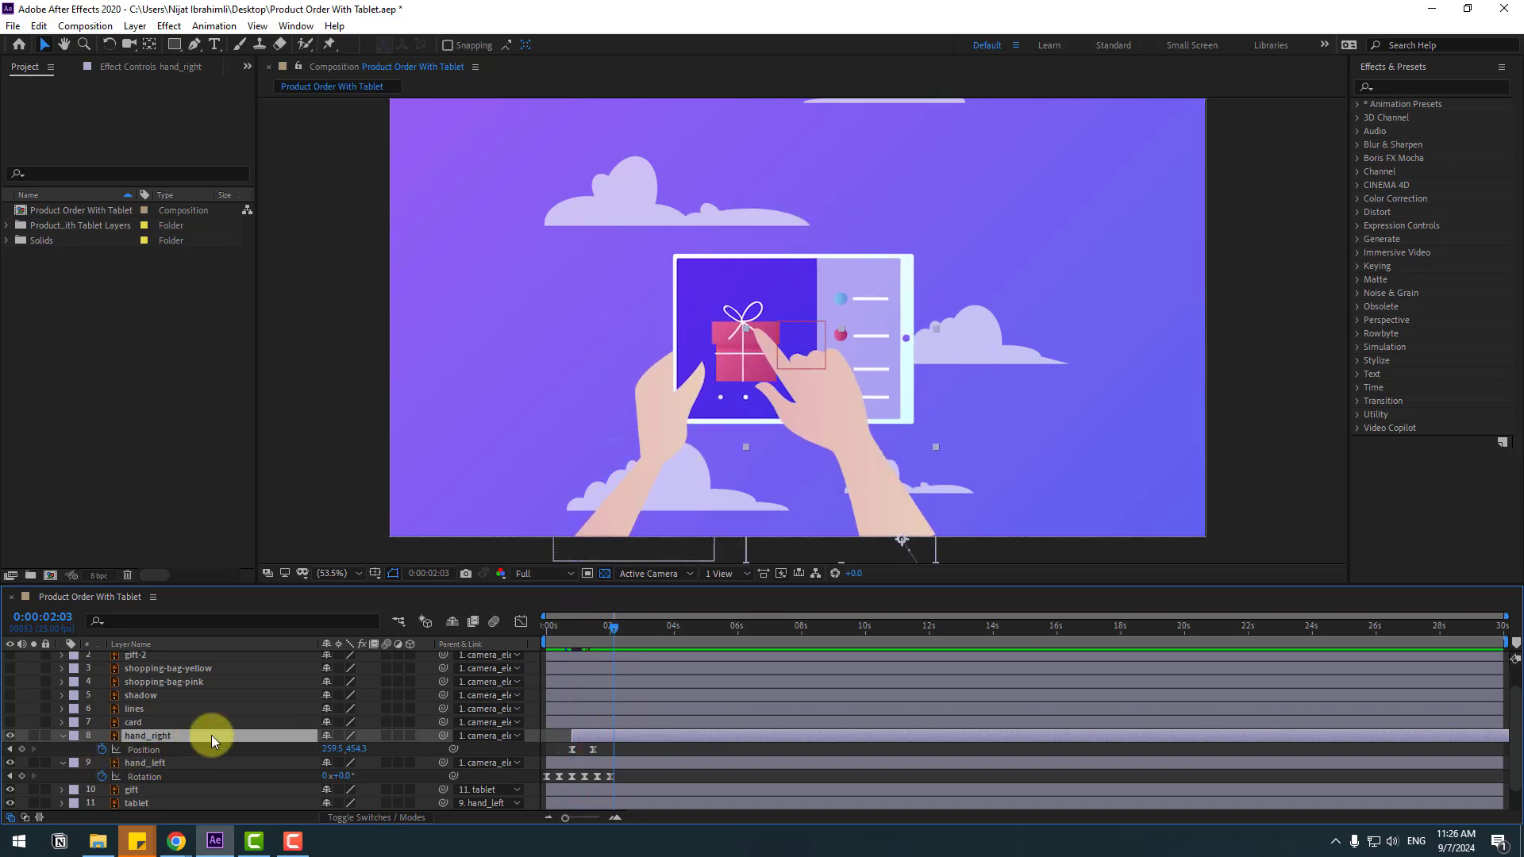
key(shift+r)
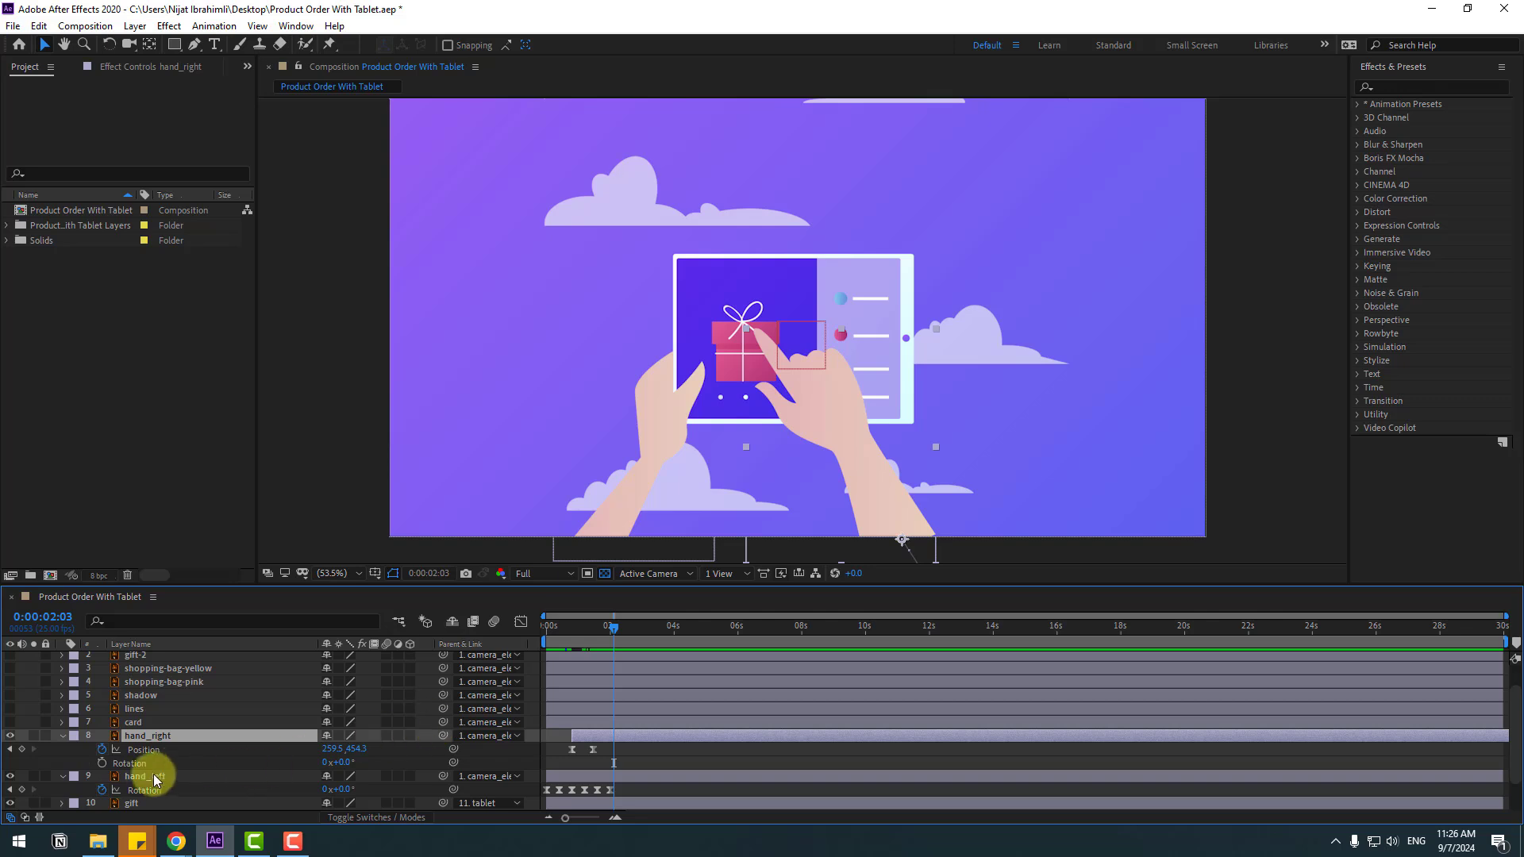
click(102, 763)
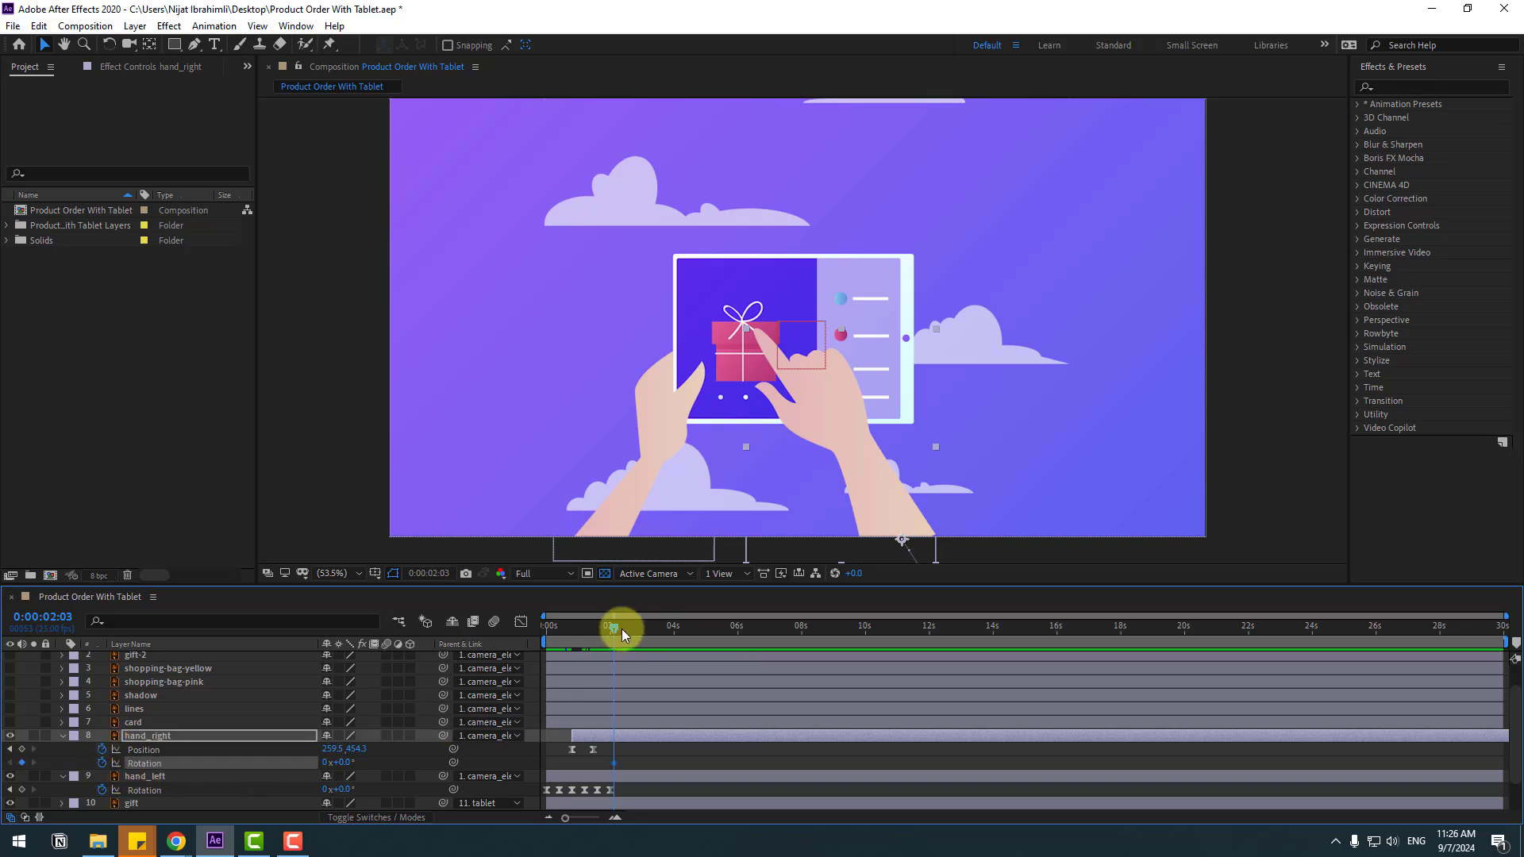
drag(622, 629, 646, 631)
drag(340, 762, 323, 765)
Step: Add a holding Position keyframe for hand_right at 0:00:02:03, then keyframe the hand at 0:00:03:05 with its finger just below the gift
mouse_move(630, 631)
mouse_down()
mouse_move(620, 646)
mouse_move(649, 631)
mouse_up()
click(21, 749)
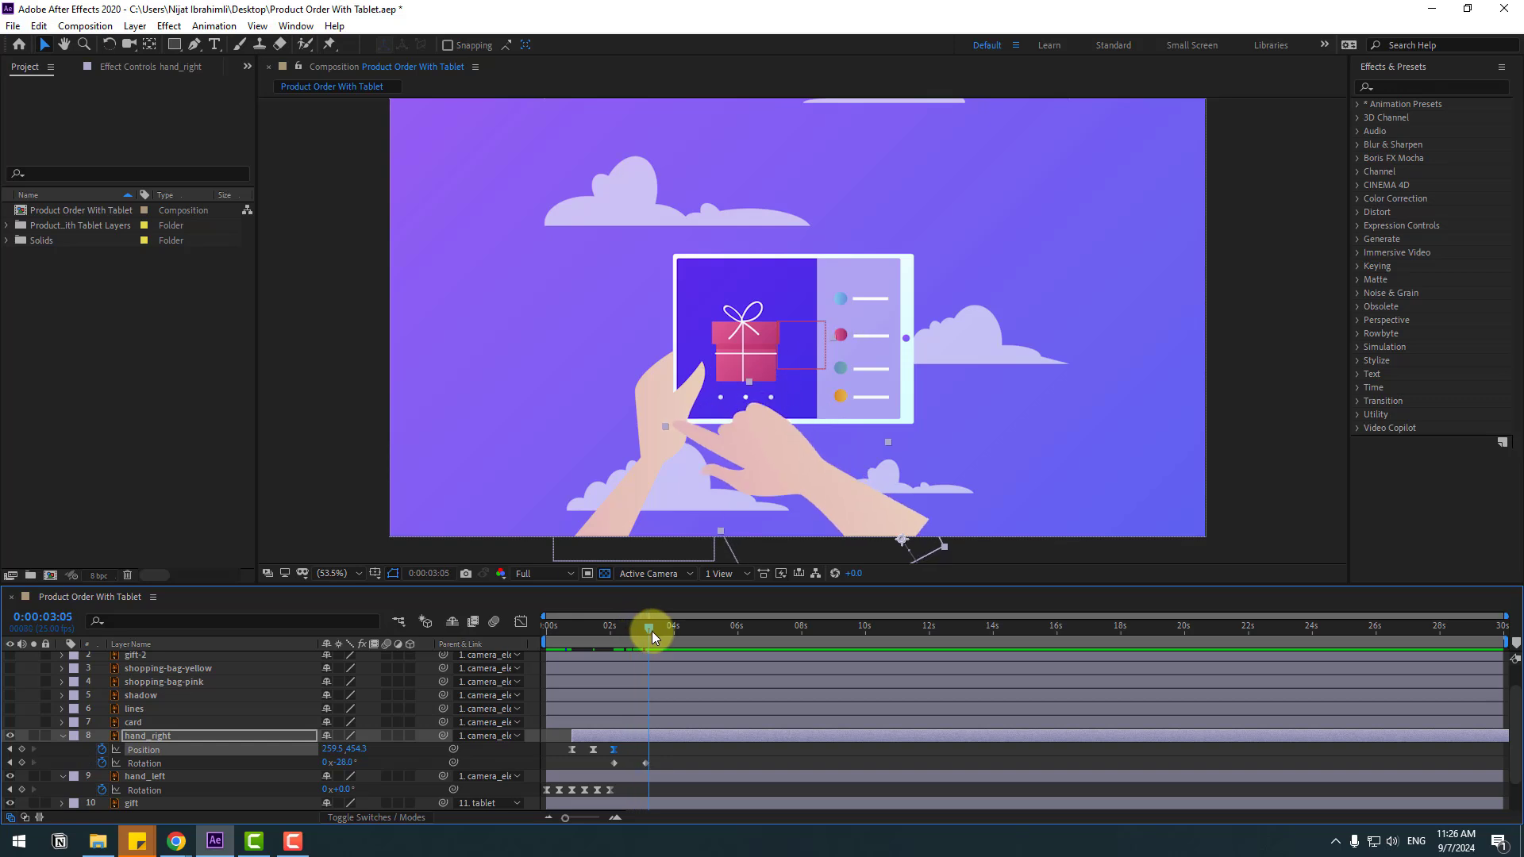
drag(746, 469, 813, 431)
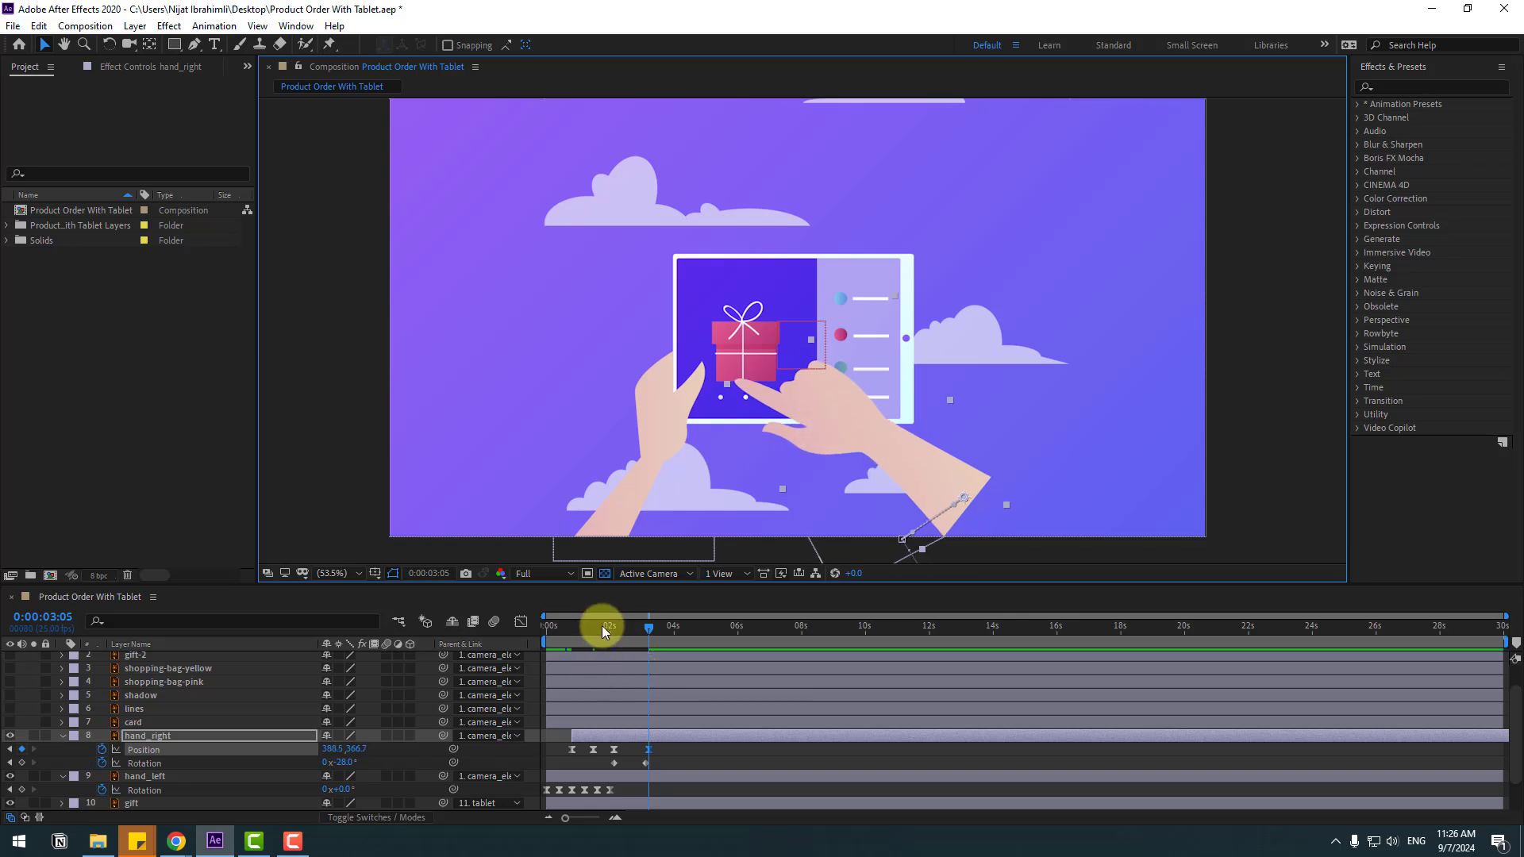
drag(600, 622, 649, 626)
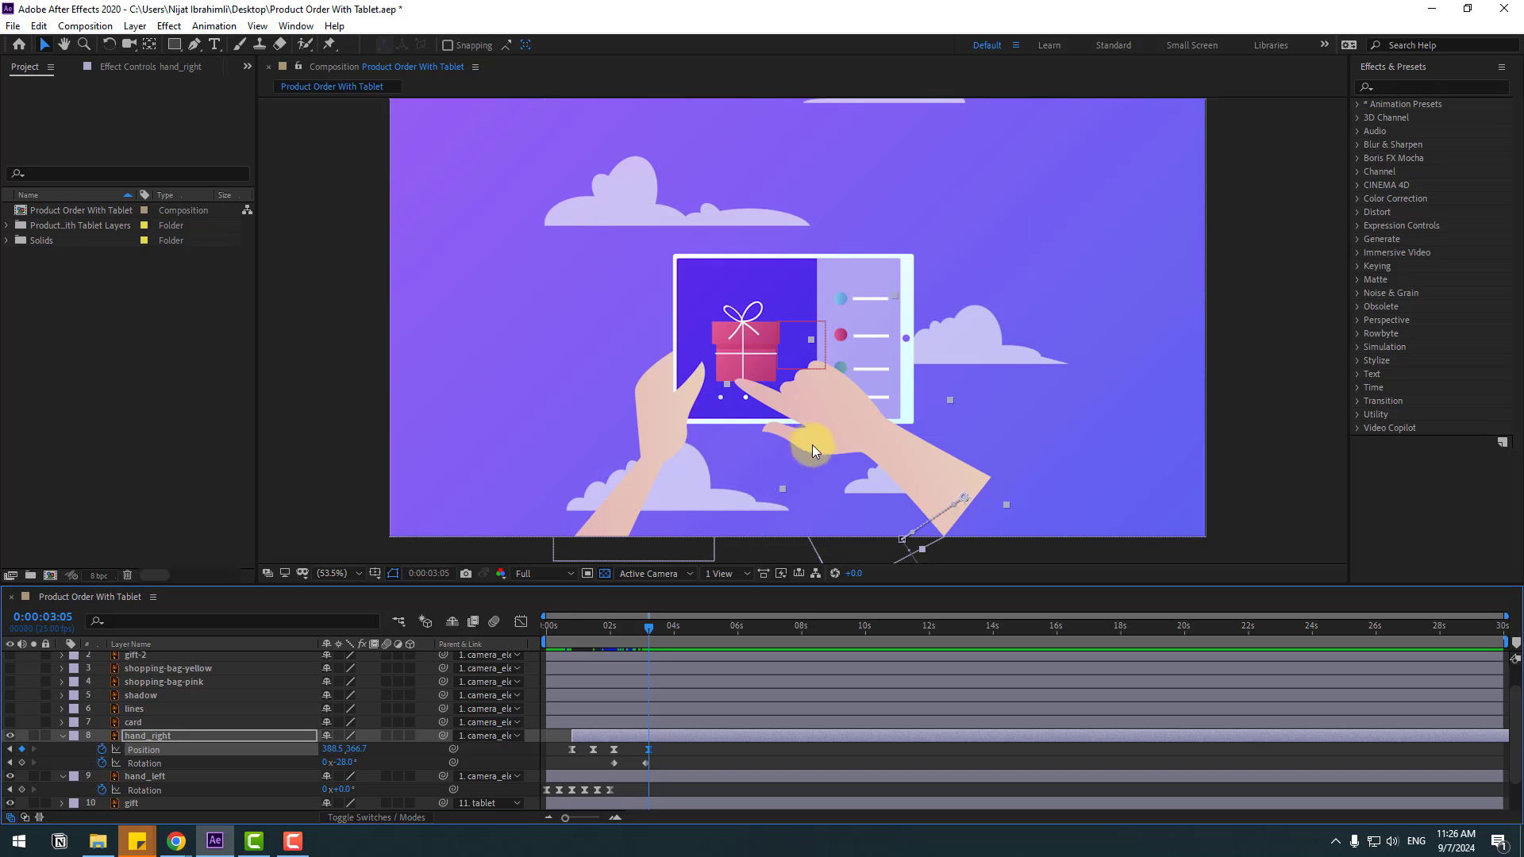
drag(812, 445, 818, 472)
Step: At 0:00:04:06, keyframe hand_right's Rotation at -7° and its Position with the finger above the gift, then scrub through the motion
drag(587, 630, 681, 631)
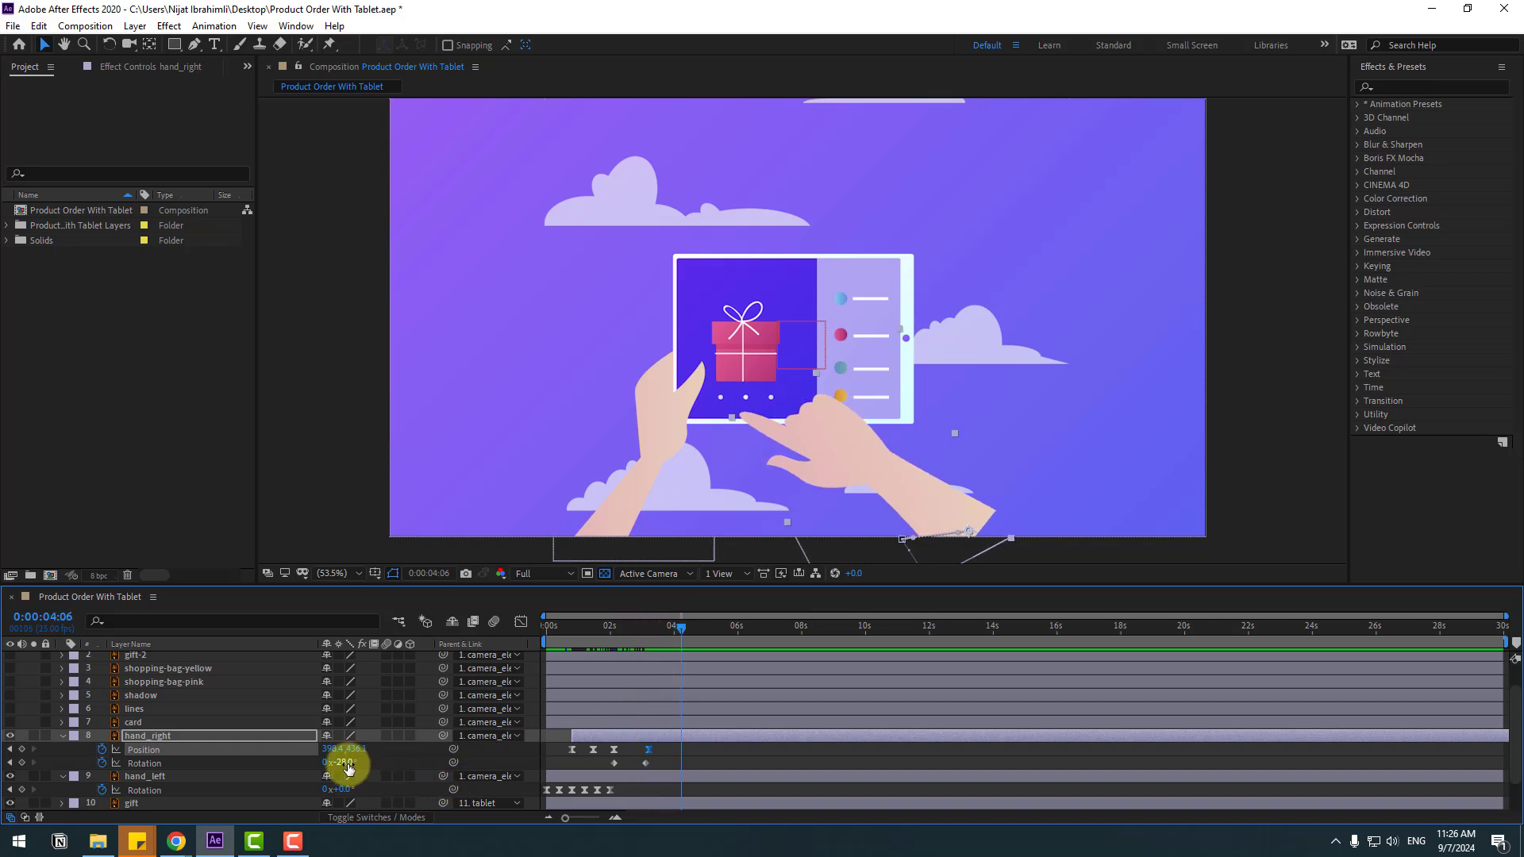
drag(347, 767, 350, 755)
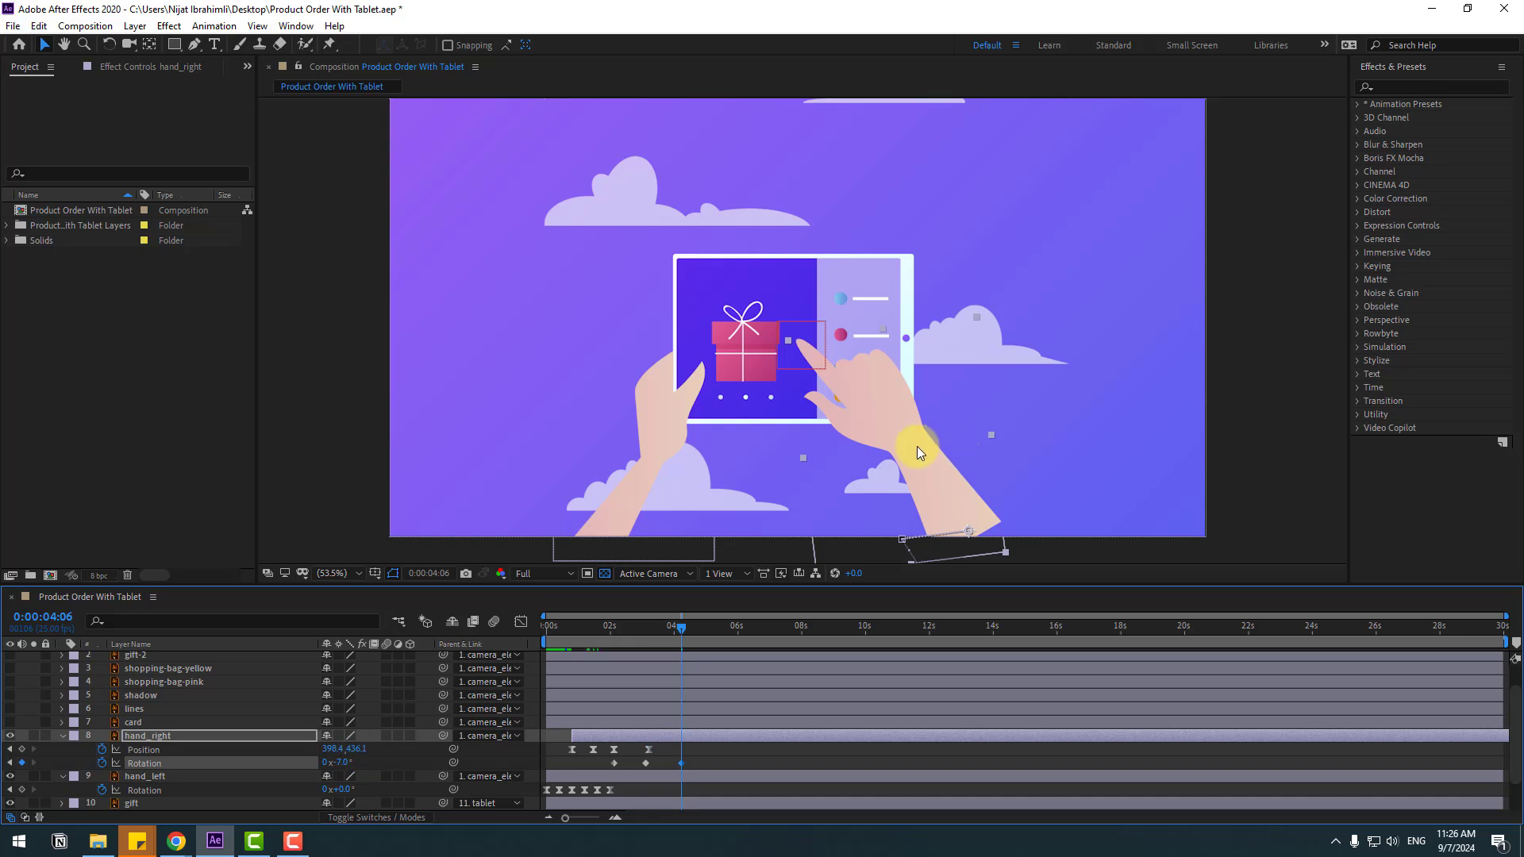
drag(915, 442, 879, 414)
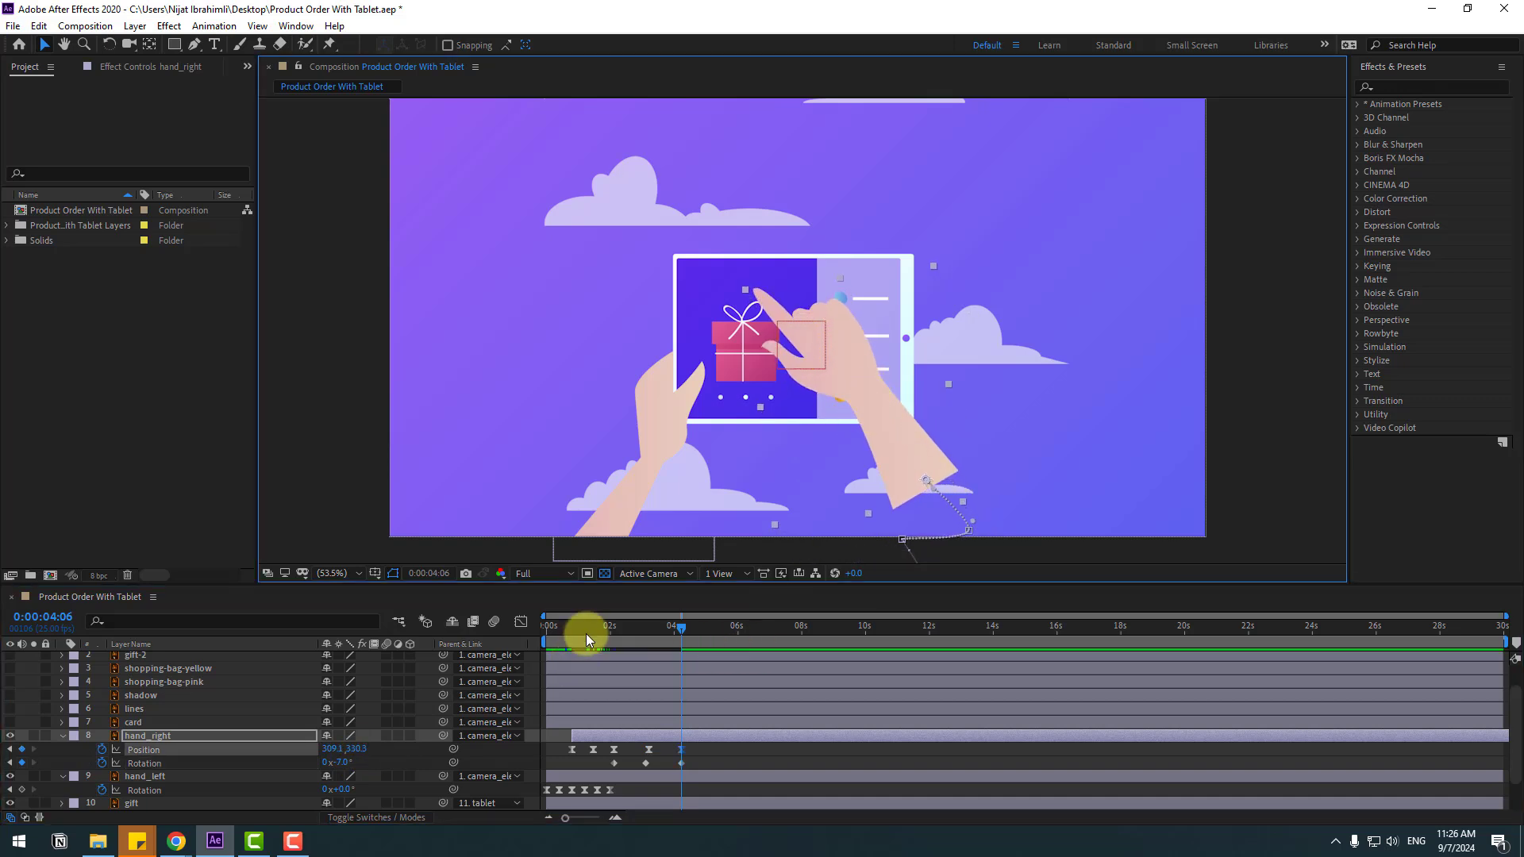
click(616, 631)
drag(616, 631, 681, 627)
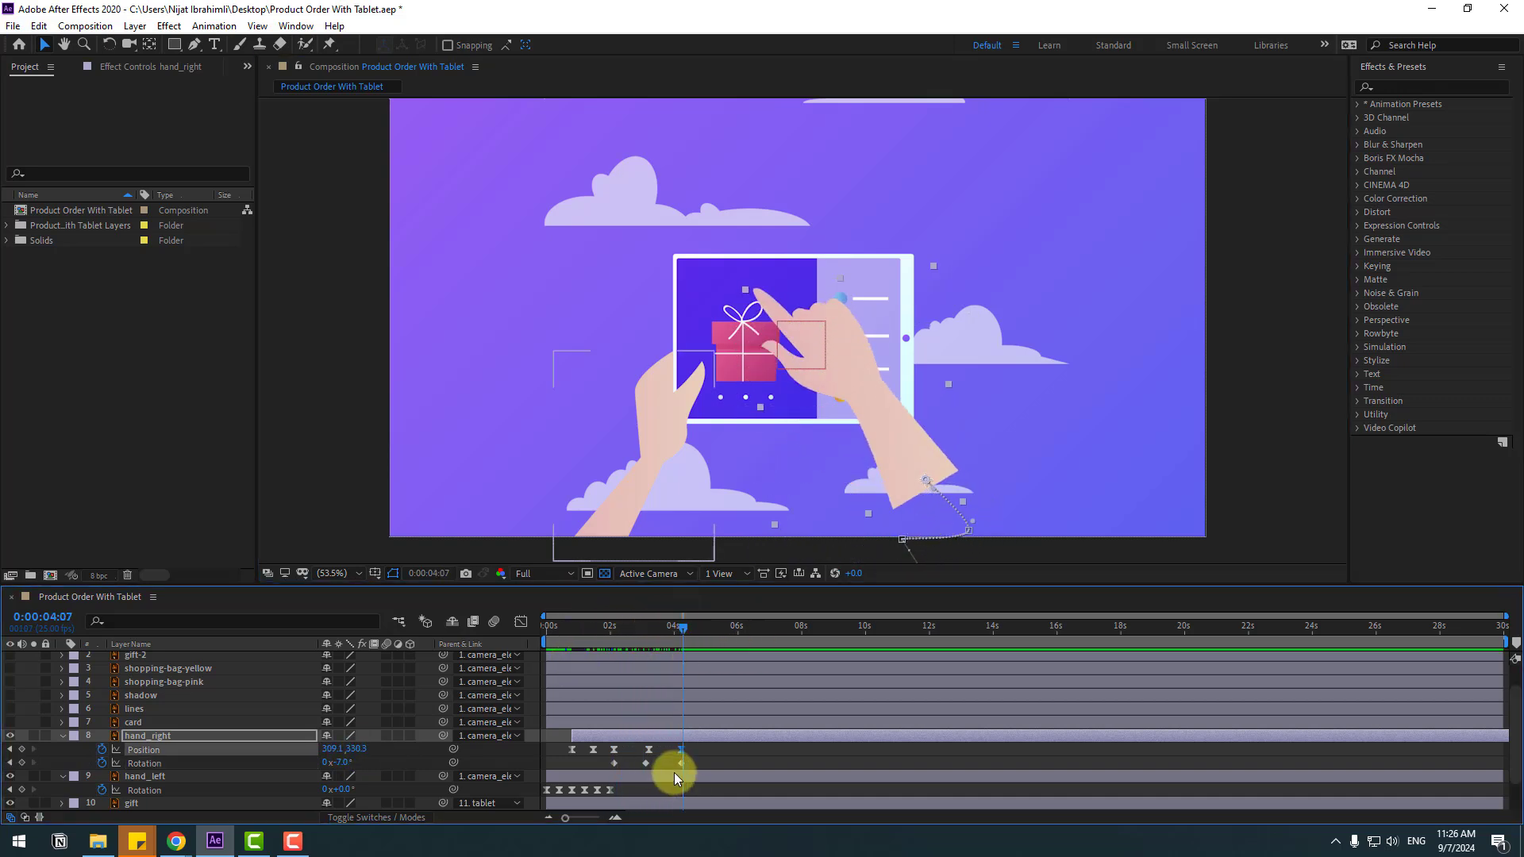
Step: Apply Easy Ease to hand_right's three Rotation keyframes and preview the gesture
click(633, 768)
right_click(613, 763)
mouse_move(715, 752)
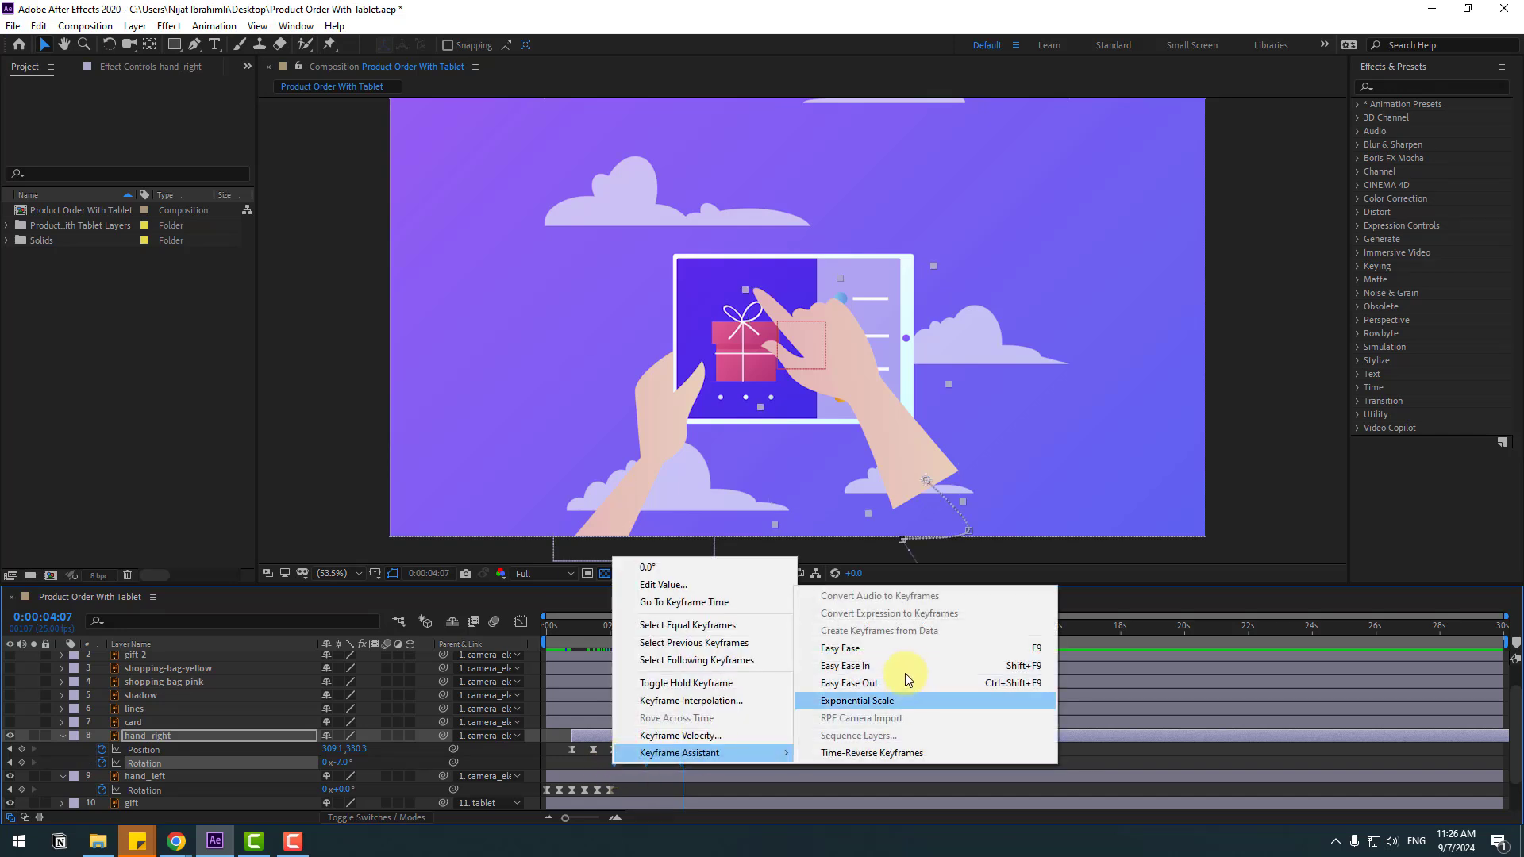
click(879, 654)
key(space)
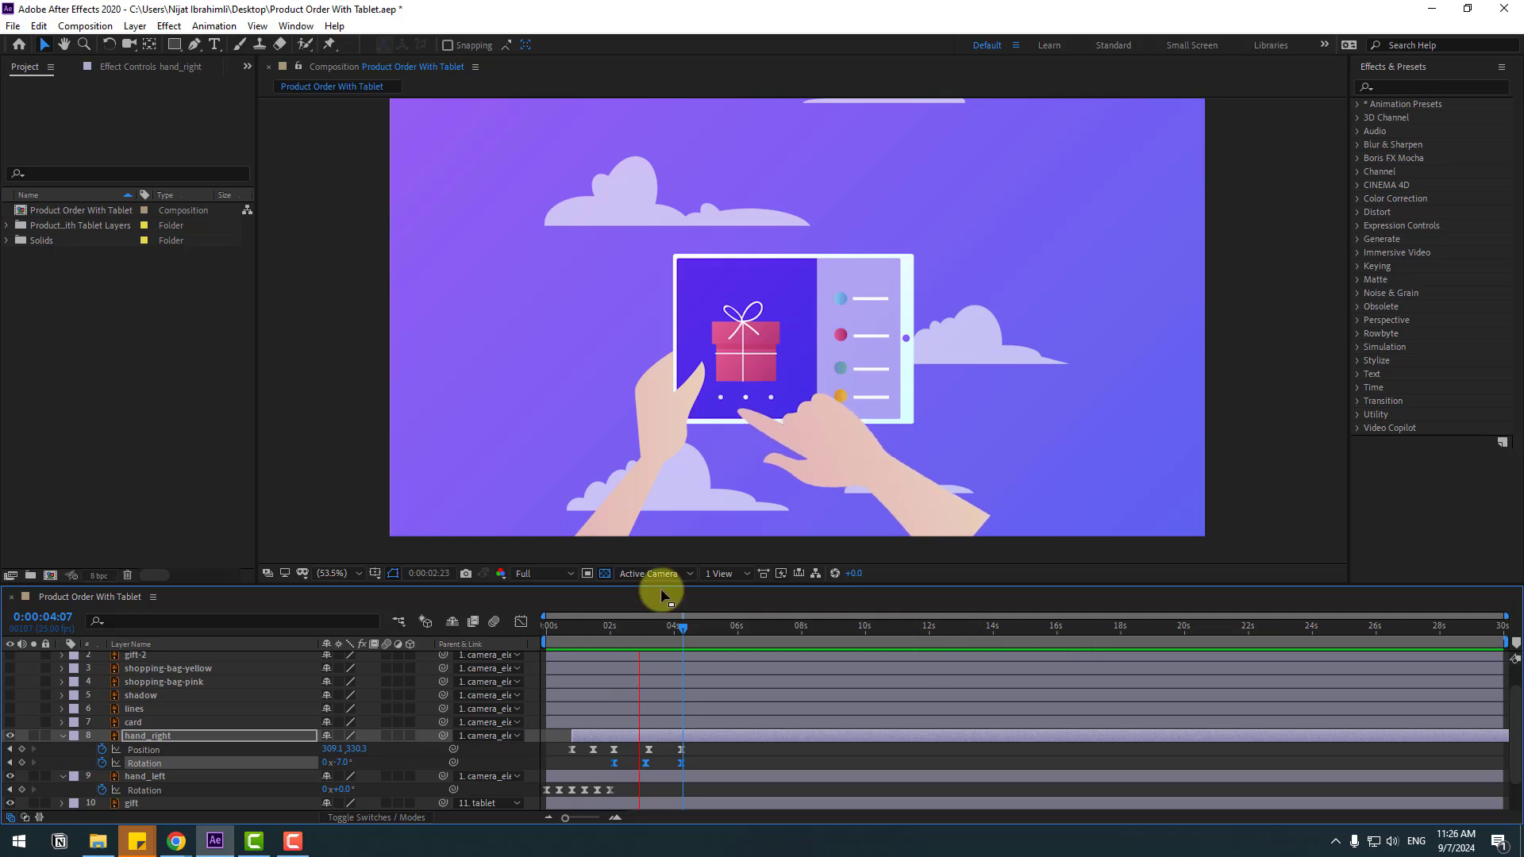
click(604, 628)
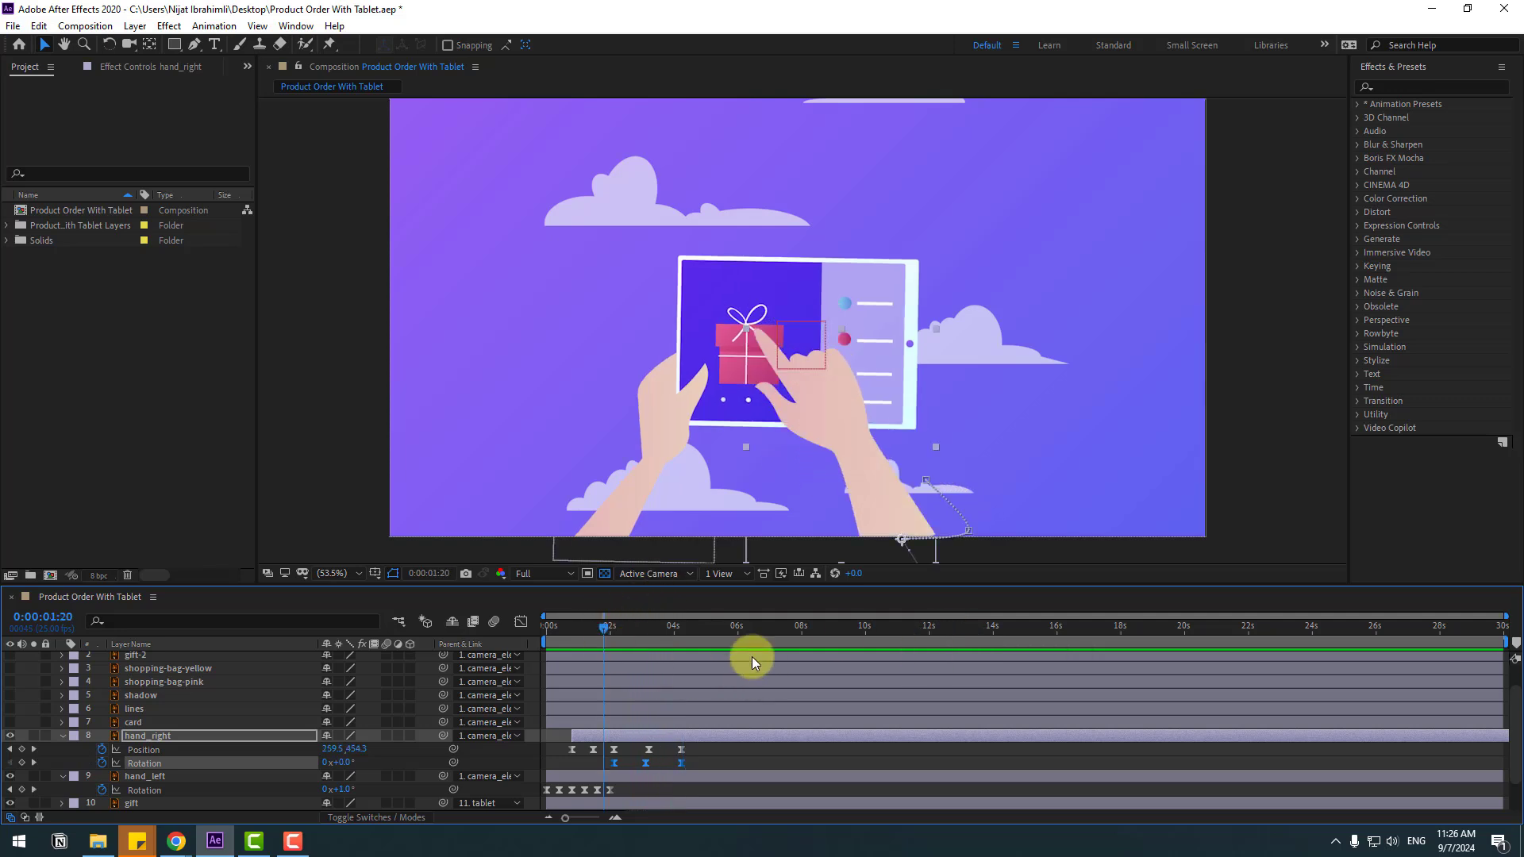
Step: End the work area at 0:00:10:22 and trim the composition to it
drag(773, 627, 894, 628)
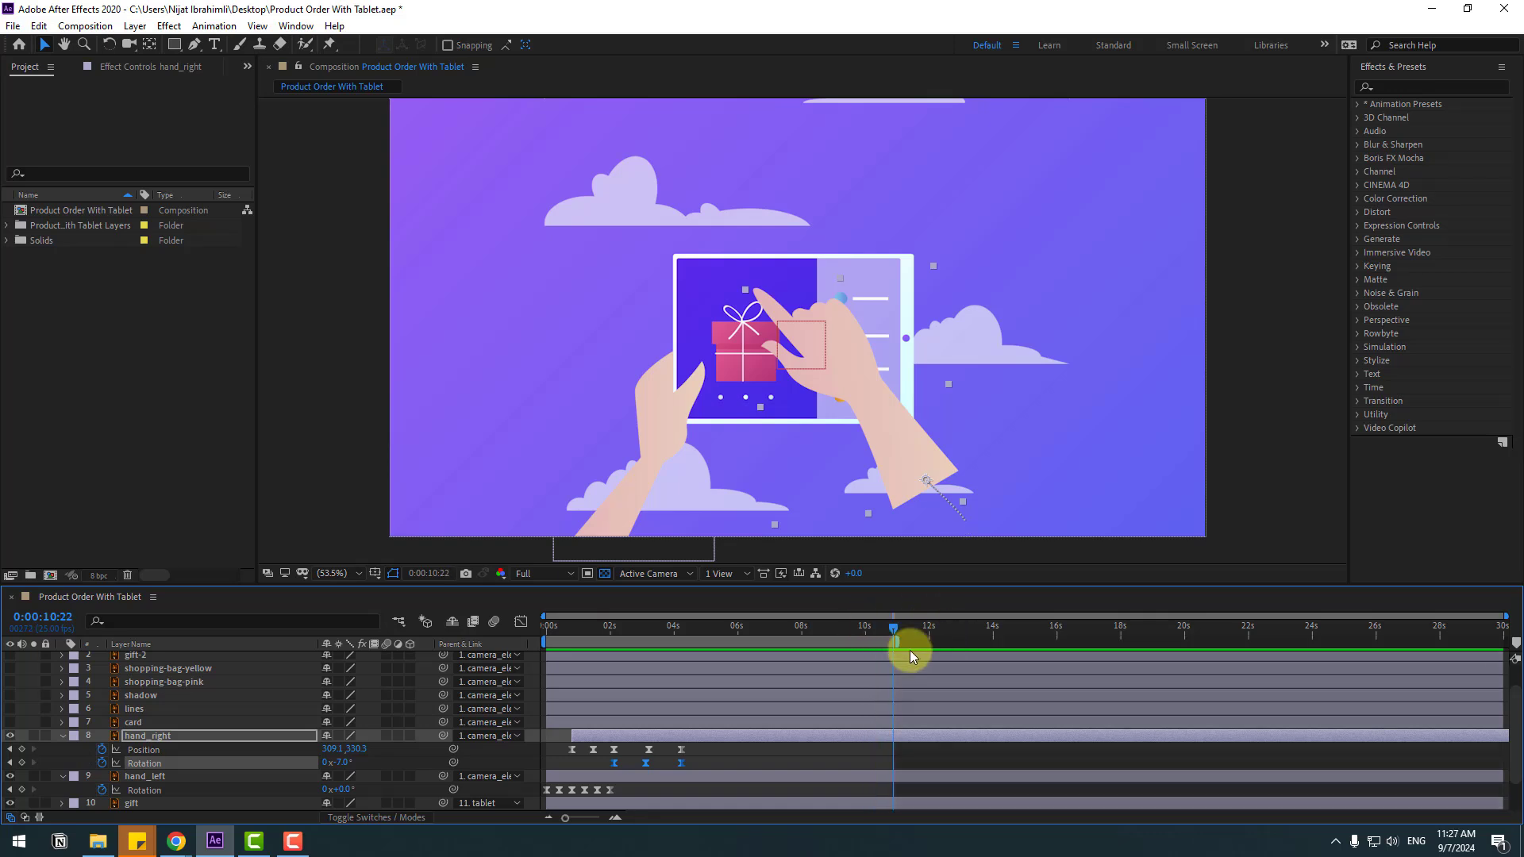
right_click(873, 649)
click(925, 686)
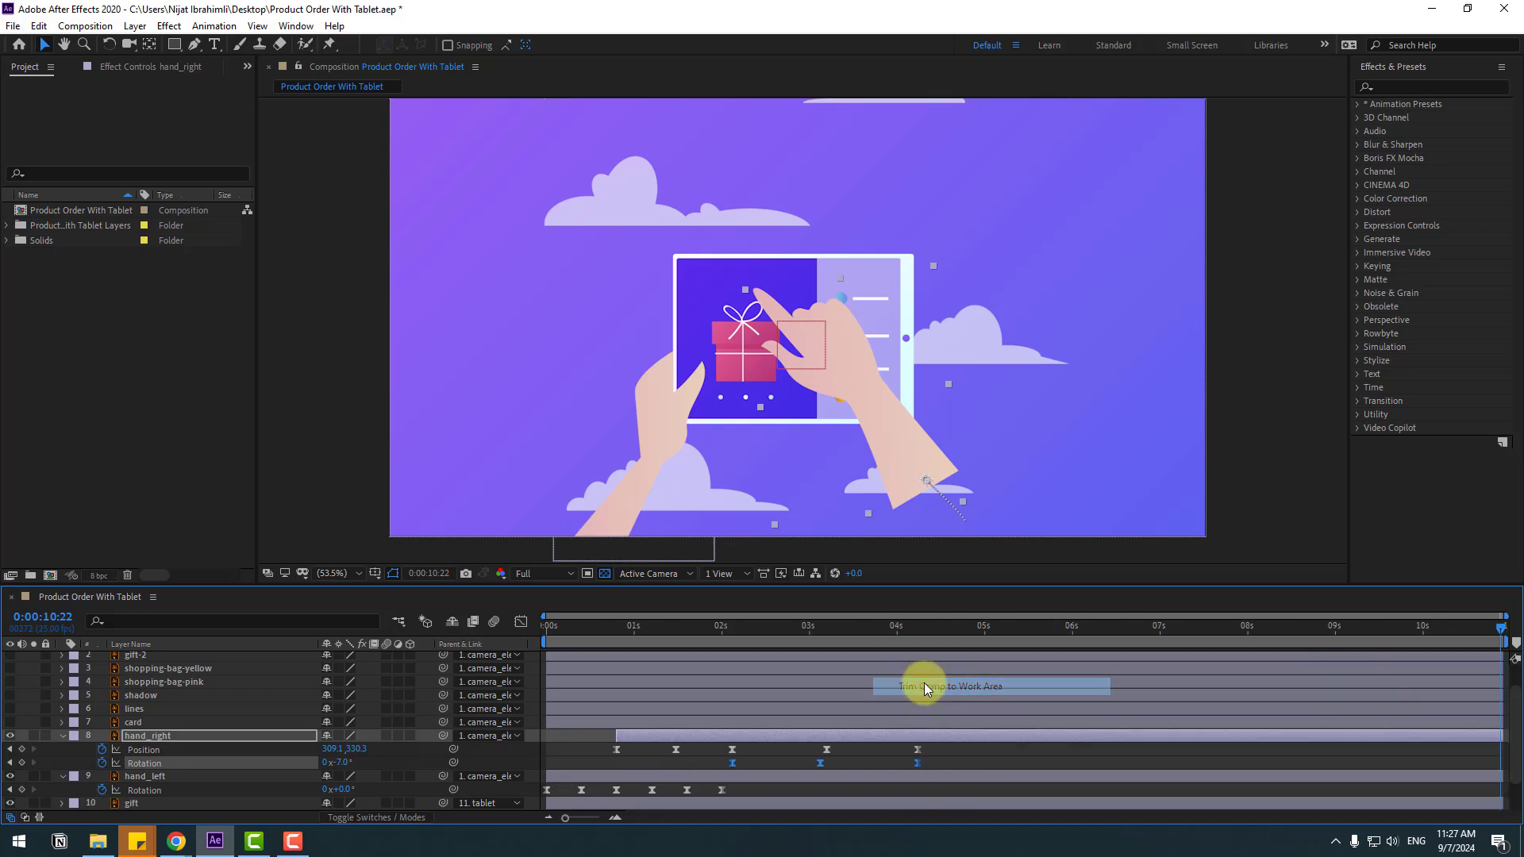
Step: Compress hand_right's last three Position and Rotation keyframes into a shorter span starting slightly earlier, and preview the animation
drag(932, 749, 723, 770)
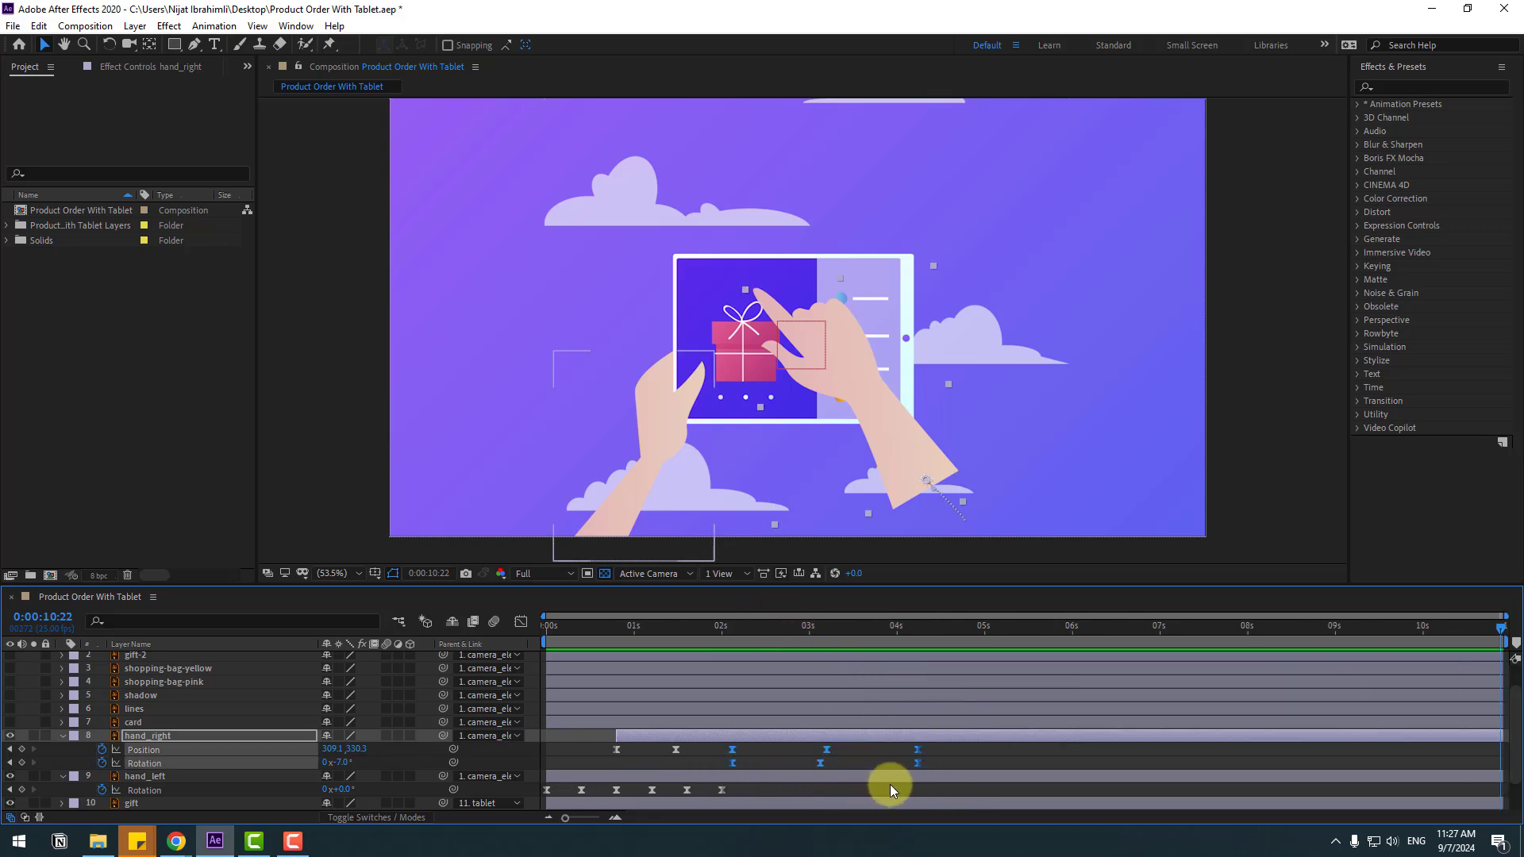
drag(918, 767, 774, 763)
key(space)
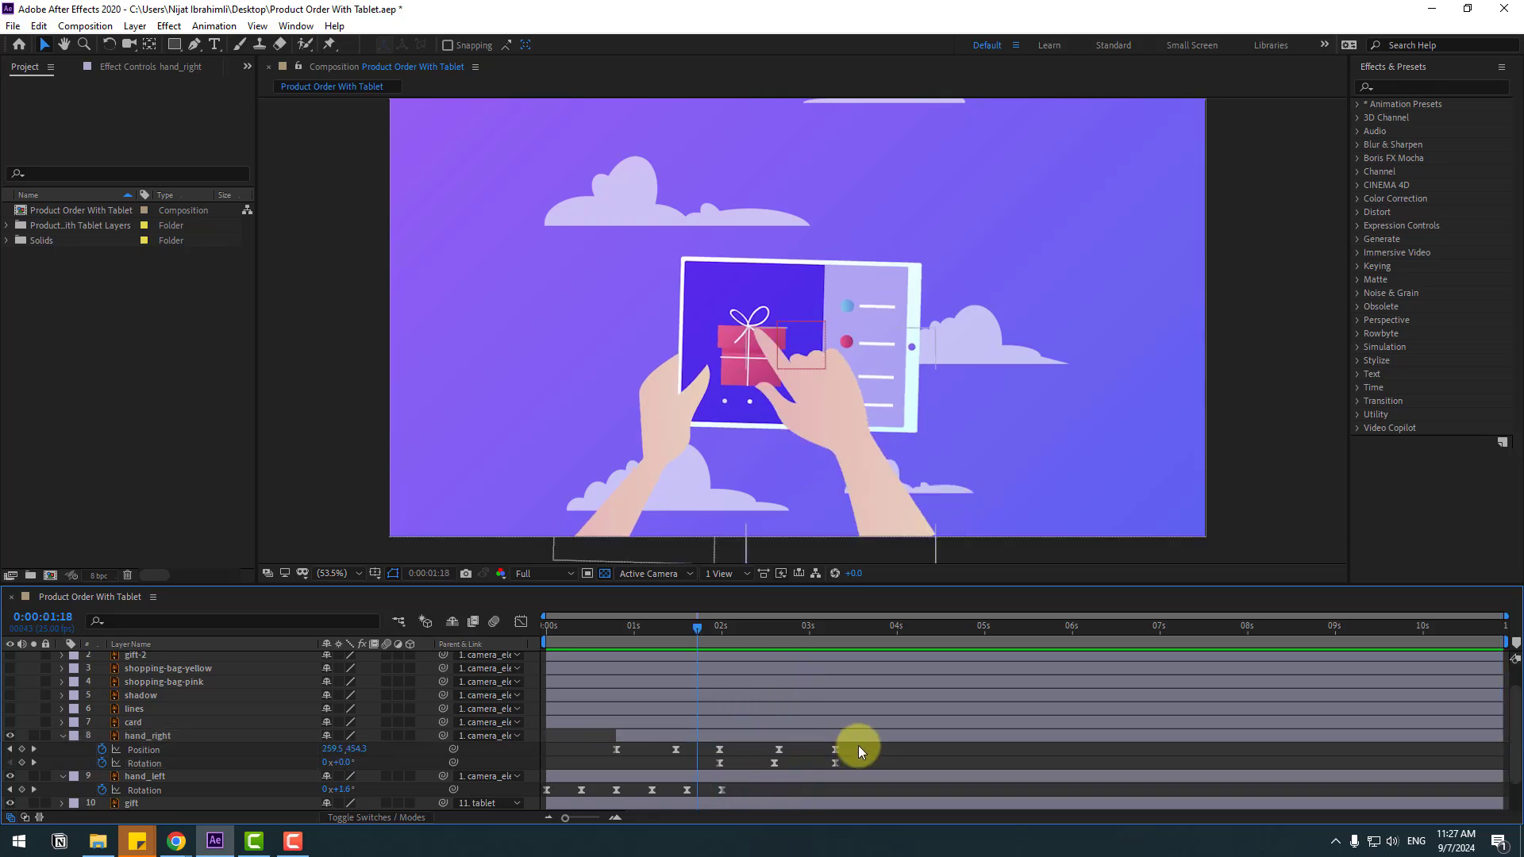
Step: Compress all of hand_right's Position and Rotation keyframes proportionally toward the layer's start to speed up the gesture
drag(859, 744, 608, 771)
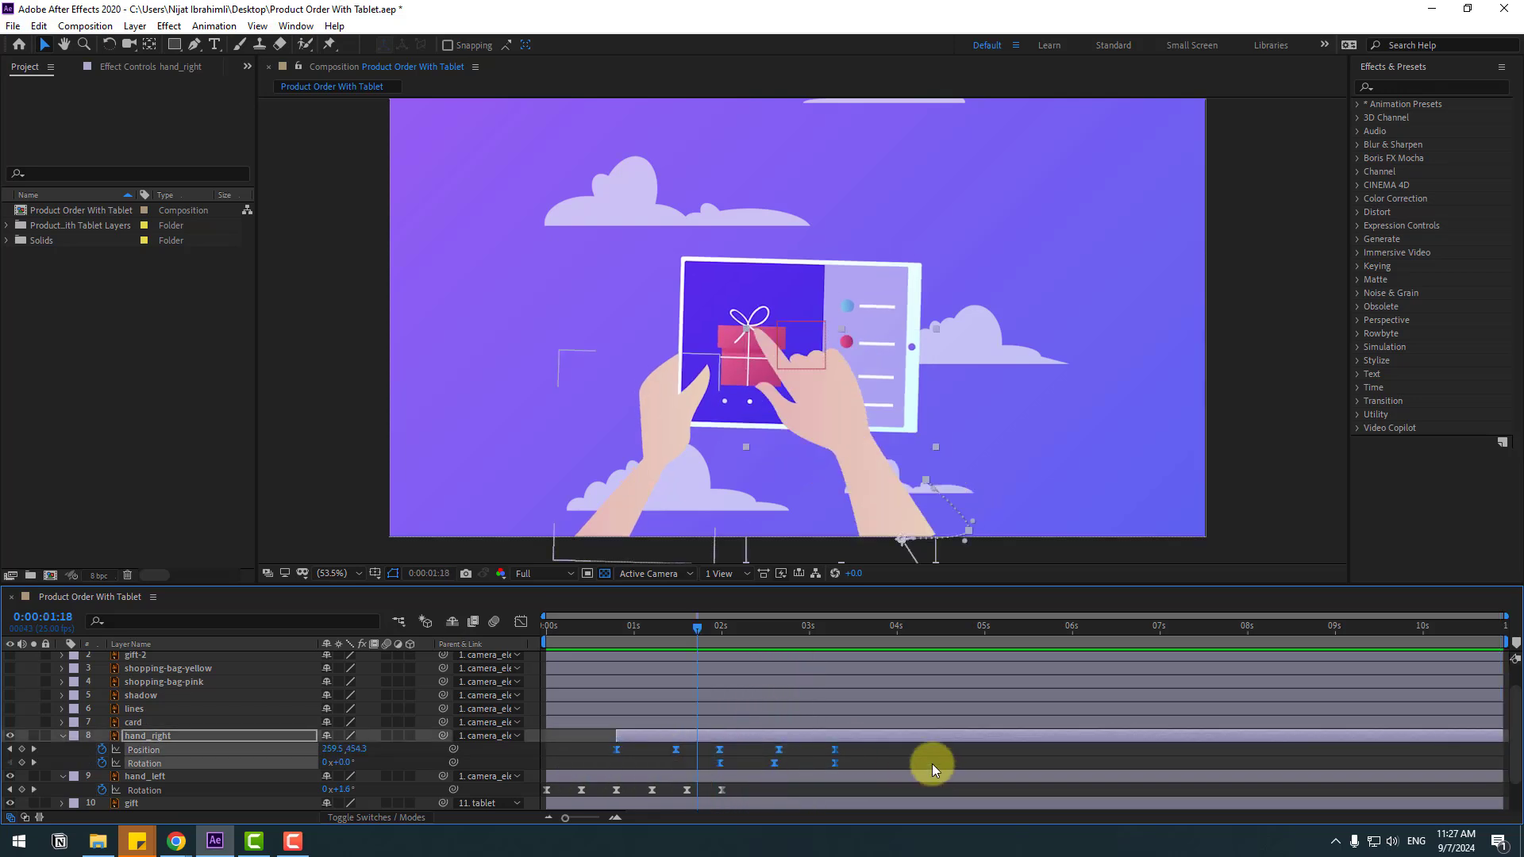
drag(833, 754, 645, 762)
click(660, 764)
click(644, 766)
mouse_move(626, 627)
mouse_down()
mouse_move(599, 623)
mouse_move(648, 632)
mouse_up()
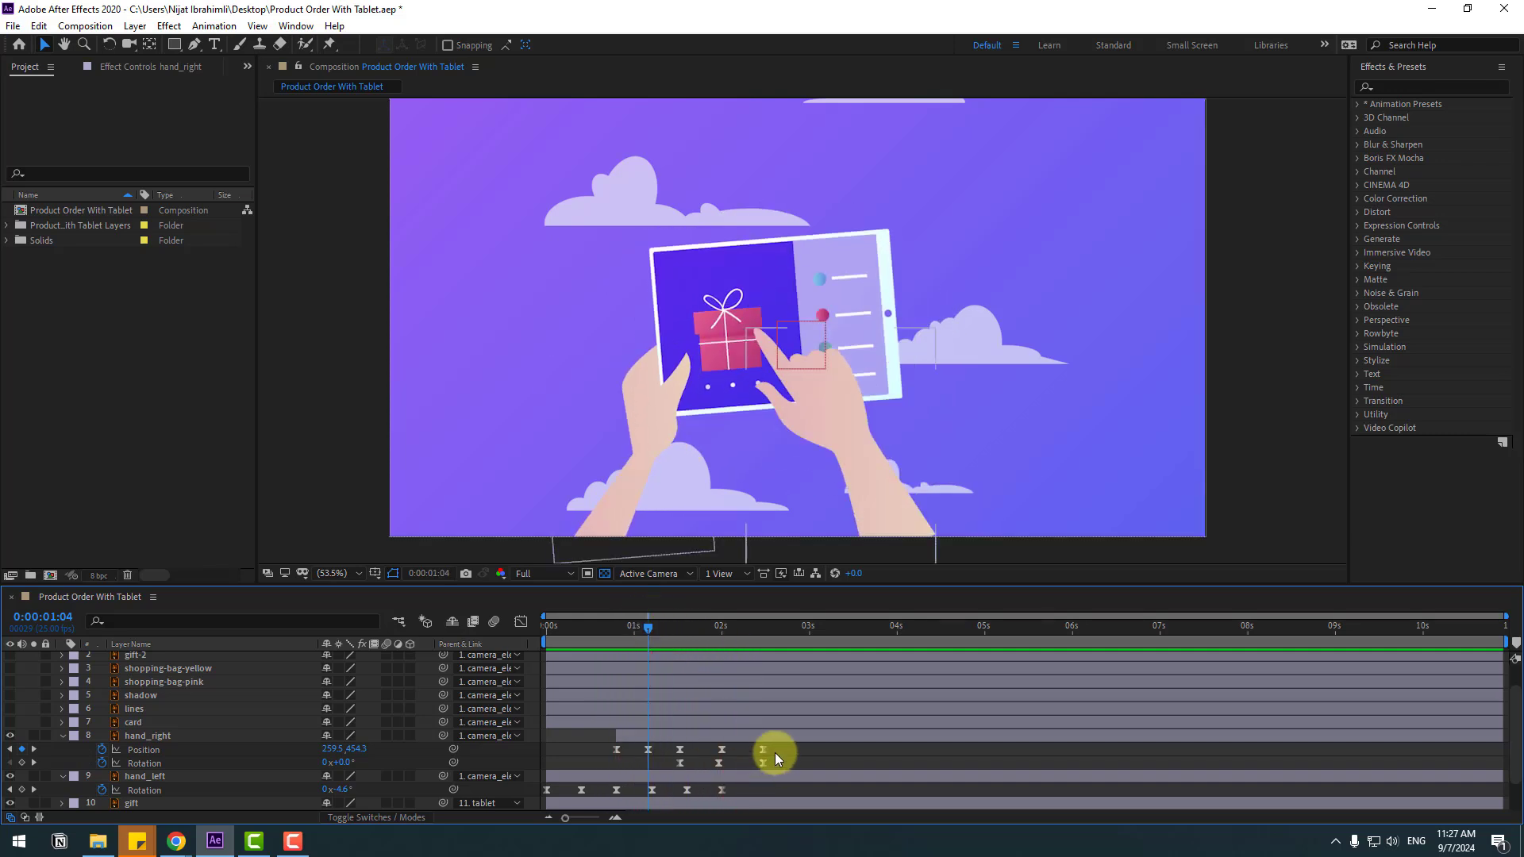
Step: Move hand_right's last three Position and Rotation keyframes to start at 0:00:01:04, replacing the second Position keyframe, and preview the result
drag(778, 750, 667, 774)
drag(608, 629, 647, 630)
click(678, 750)
drag(679, 751, 649, 755)
click(641, 631)
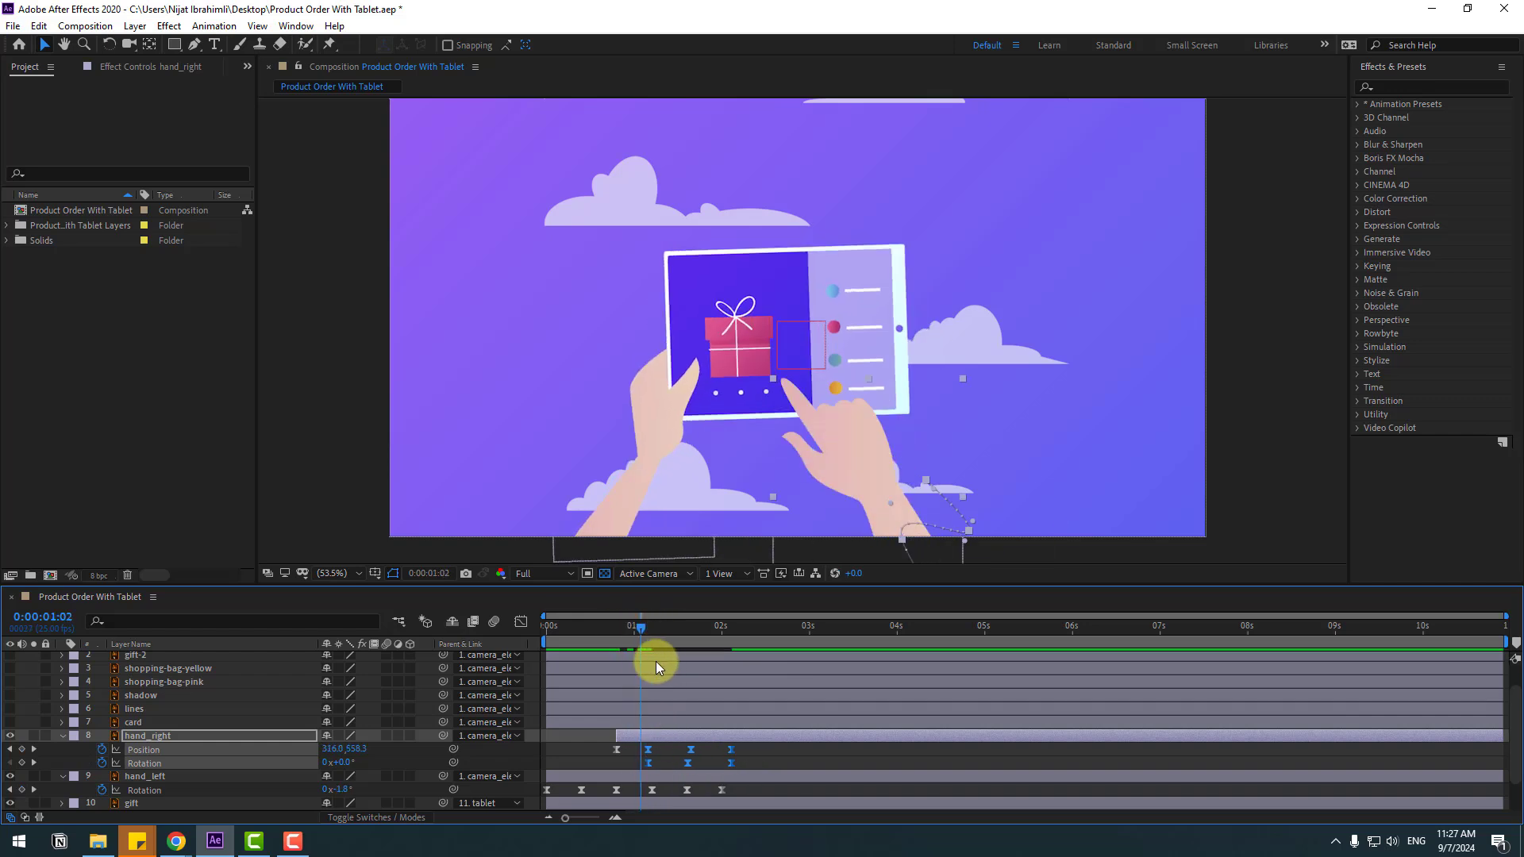
key(space)
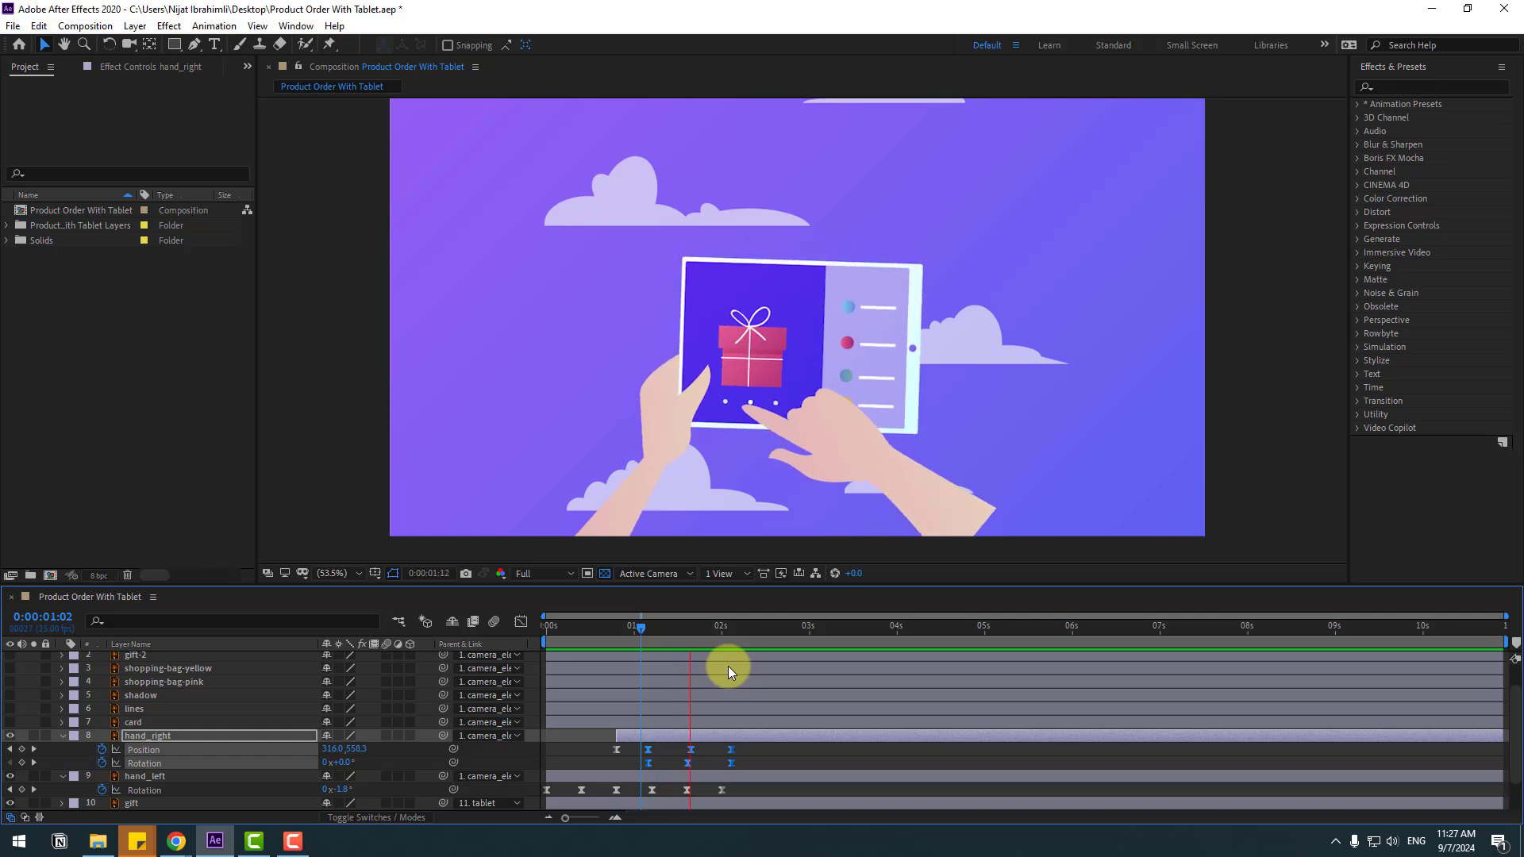
click(655, 627)
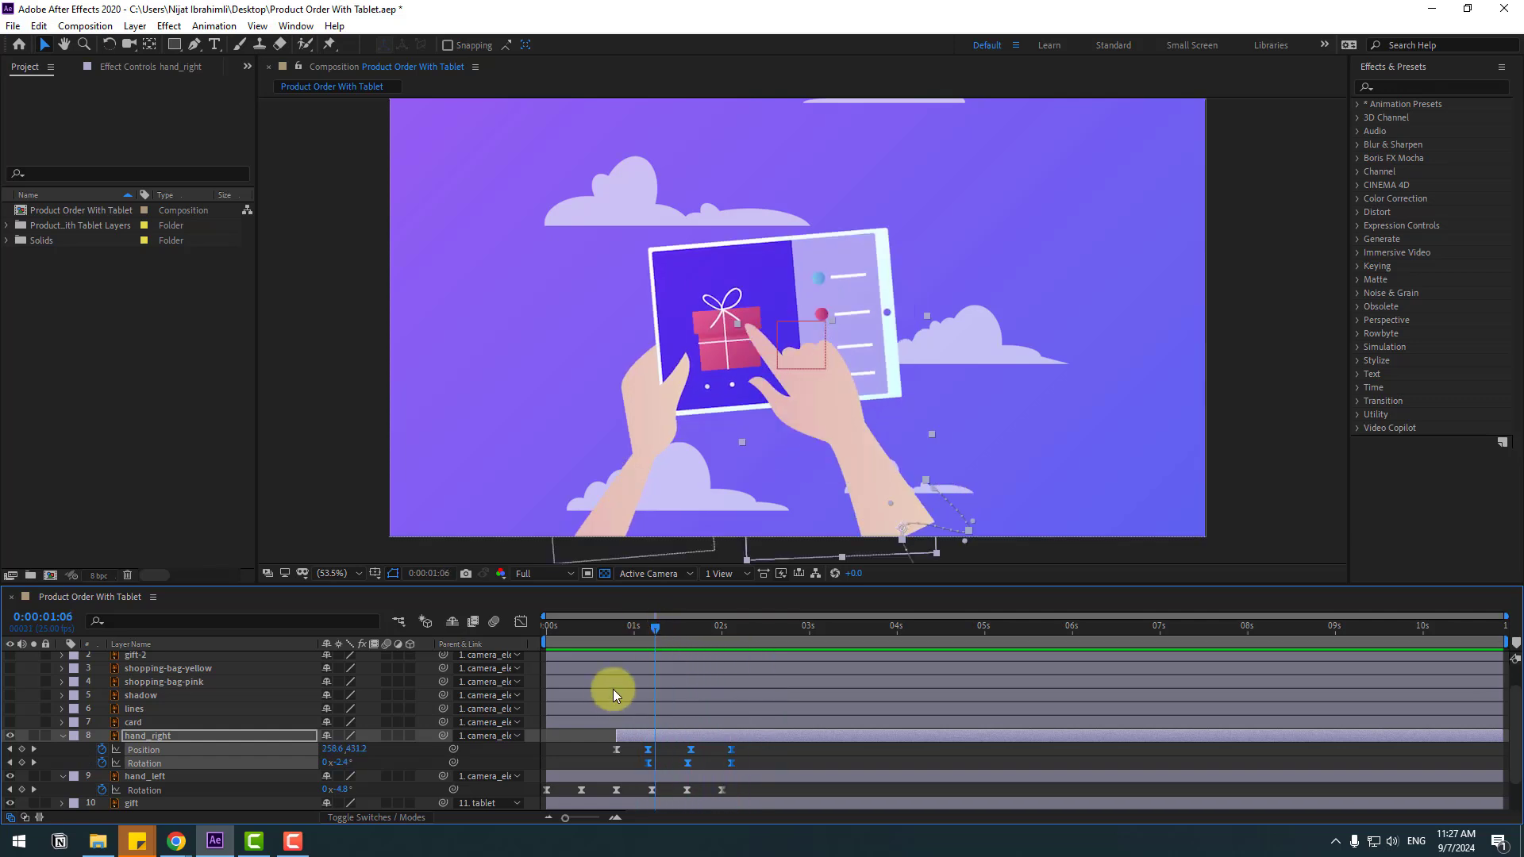
Step: Adjust the easing handles of hand_right's motion in the Graph Editor and preview the animation
click(521, 622)
scroll(670, 751, up, 5)
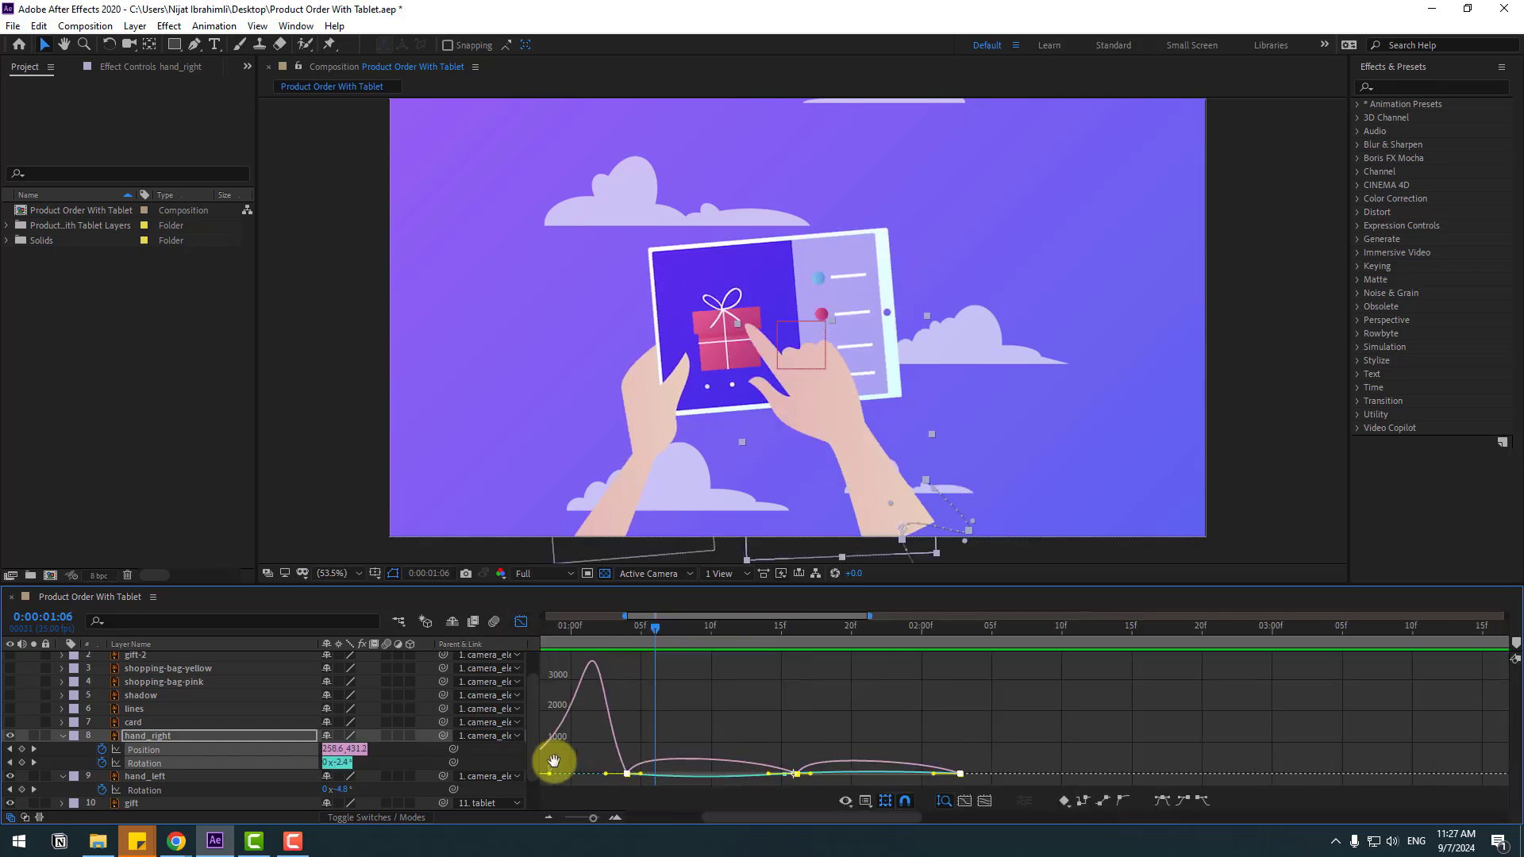
drag(685, 776, 721, 771)
scroll(755, 762, down, 3)
key(space)
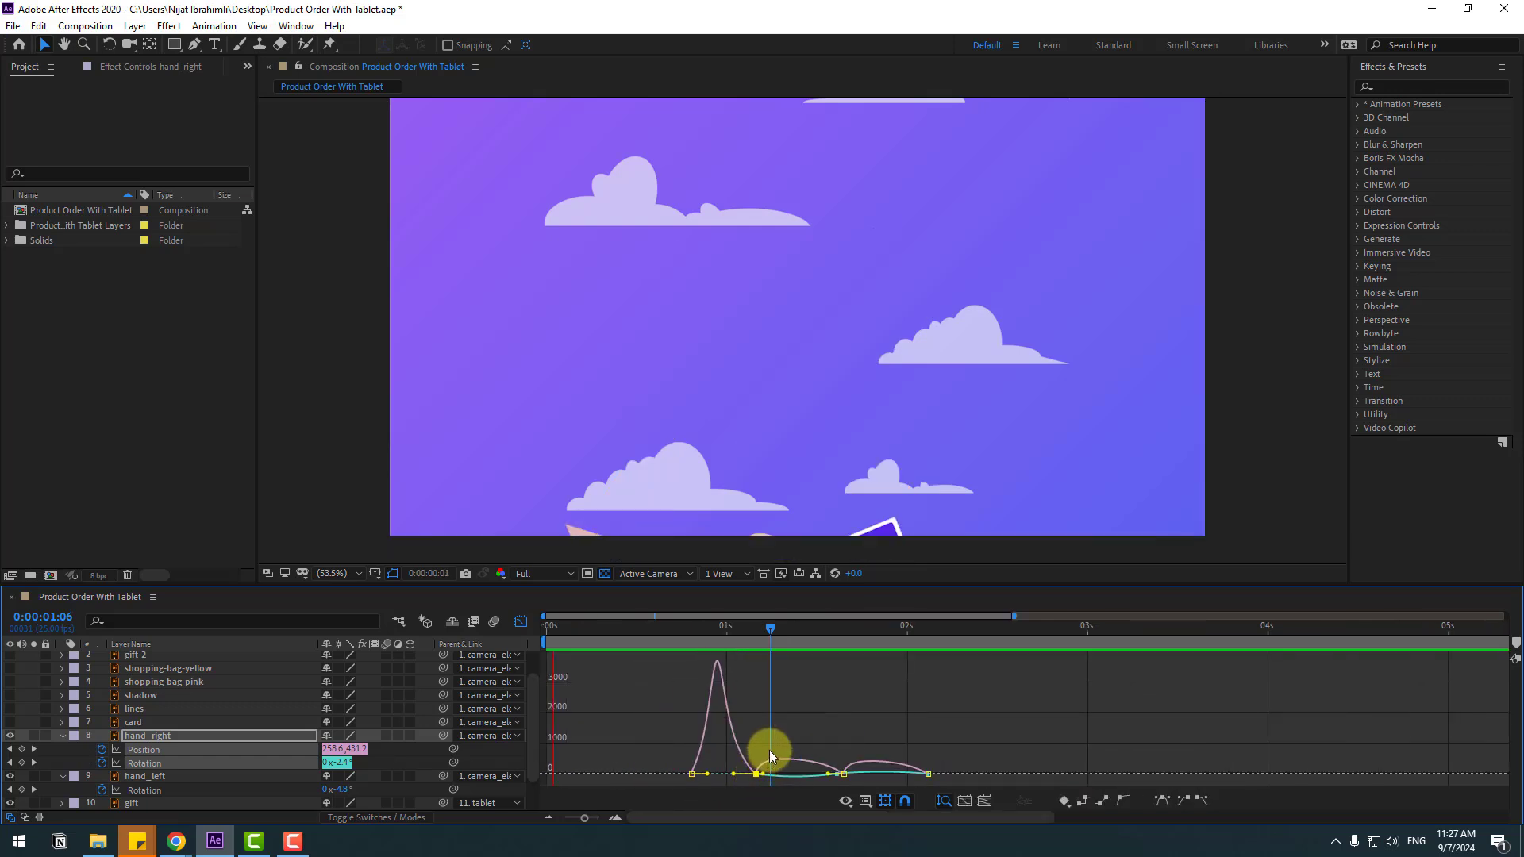
Step: Return to the keyframe timeline and stretch hand_right's Position and Rotation keyframes over a slightly longer span, previewing the gesture
click(521, 622)
scroll(750, 738, down, 3)
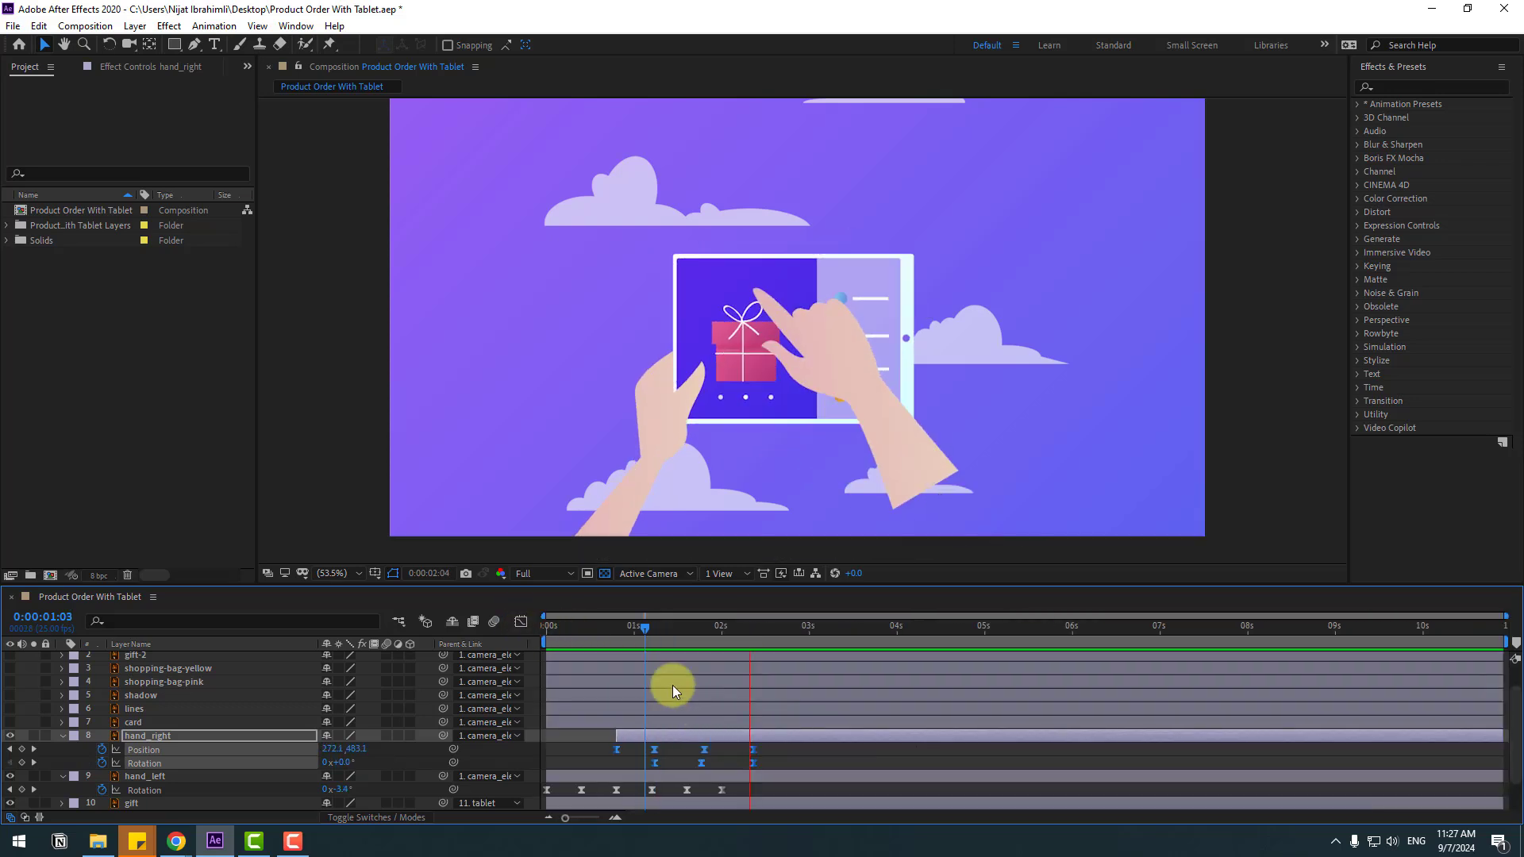
key(space)
Step: Scale the camera_elements null to 126%, reposition it to reframe the tablet scene, and preview the animation
drag(643, 628, 675, 627)
scroll(193, 683, up, 1)
click(802, 346)
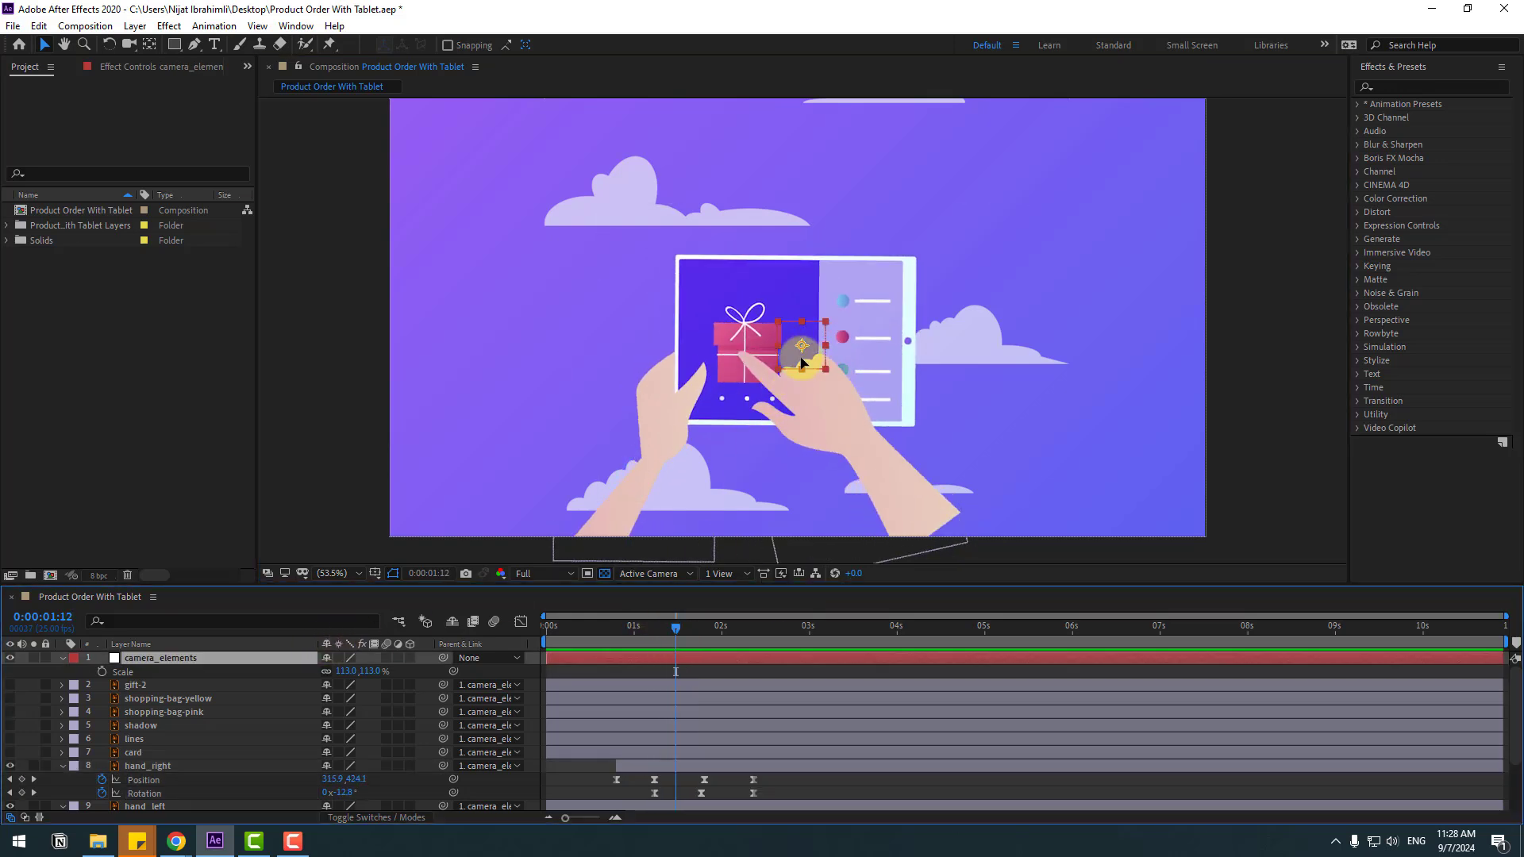
drag(801, 356, 801, 376)
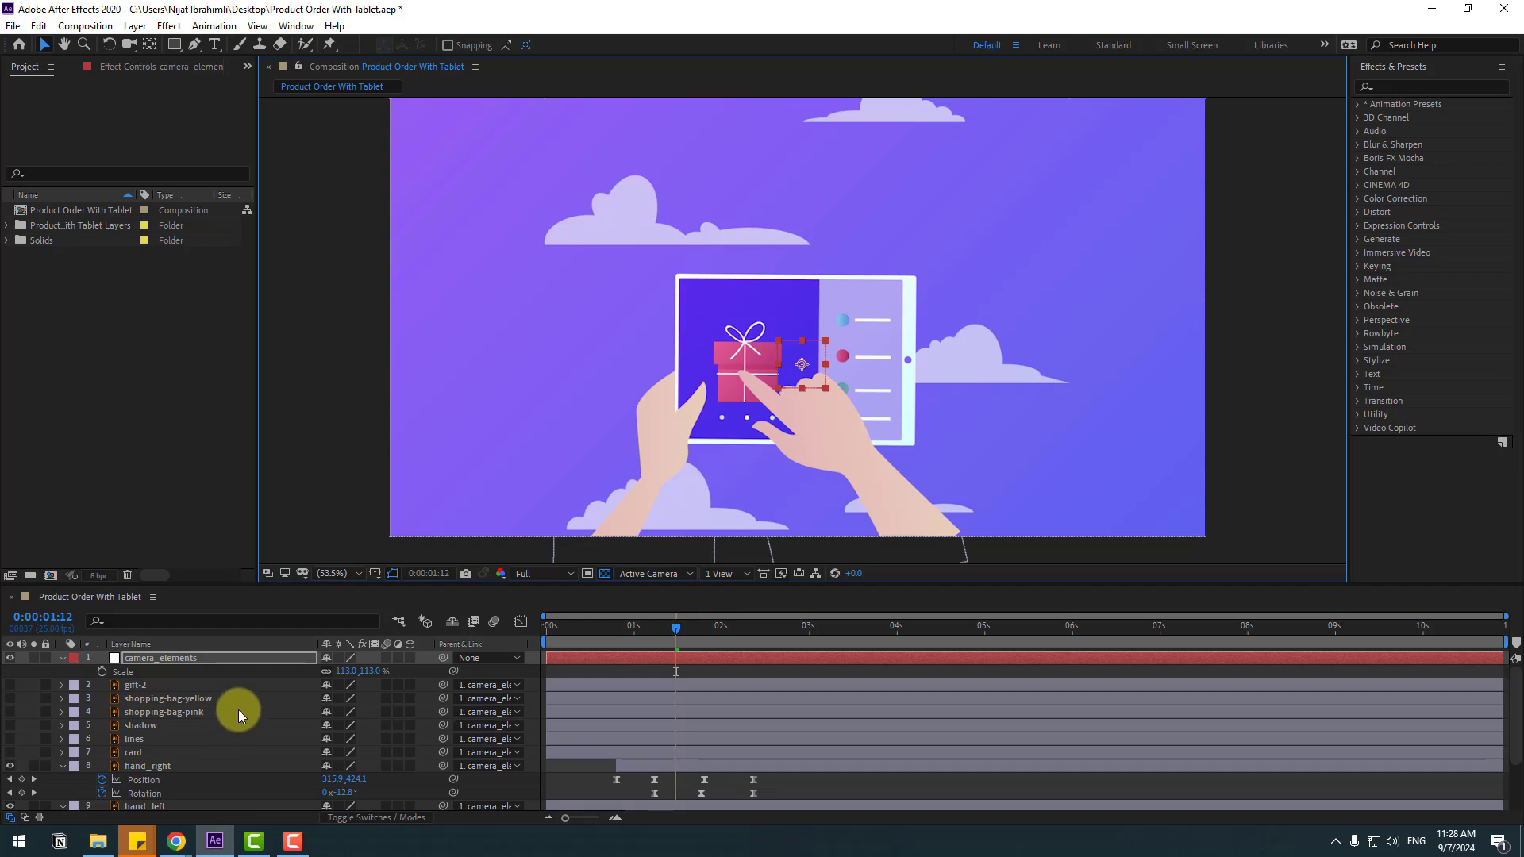
drag(341, 673, 351, 672)
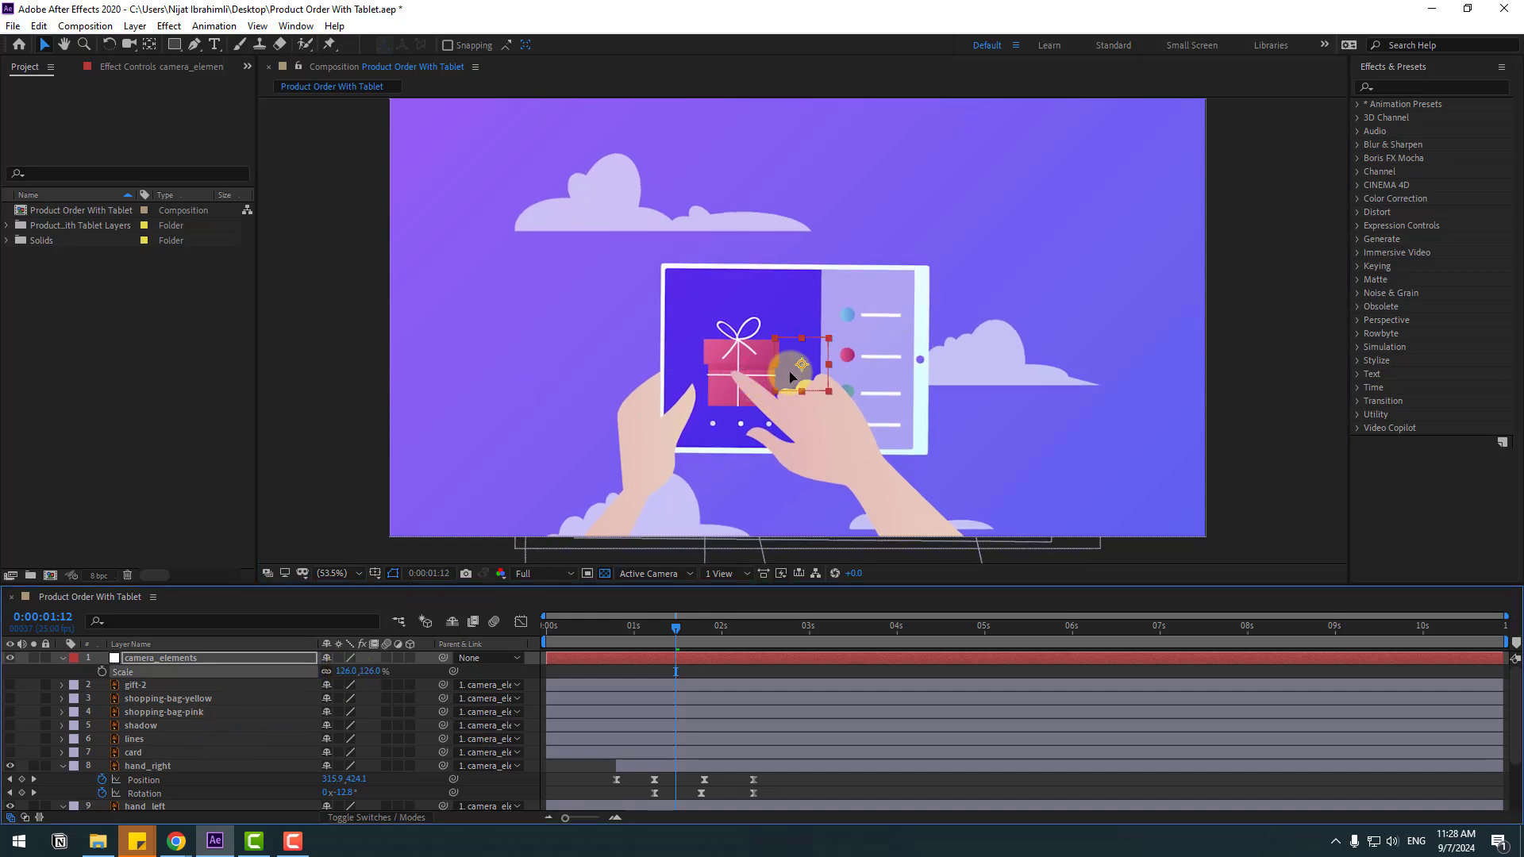
drag(789, 373, 807, 306)
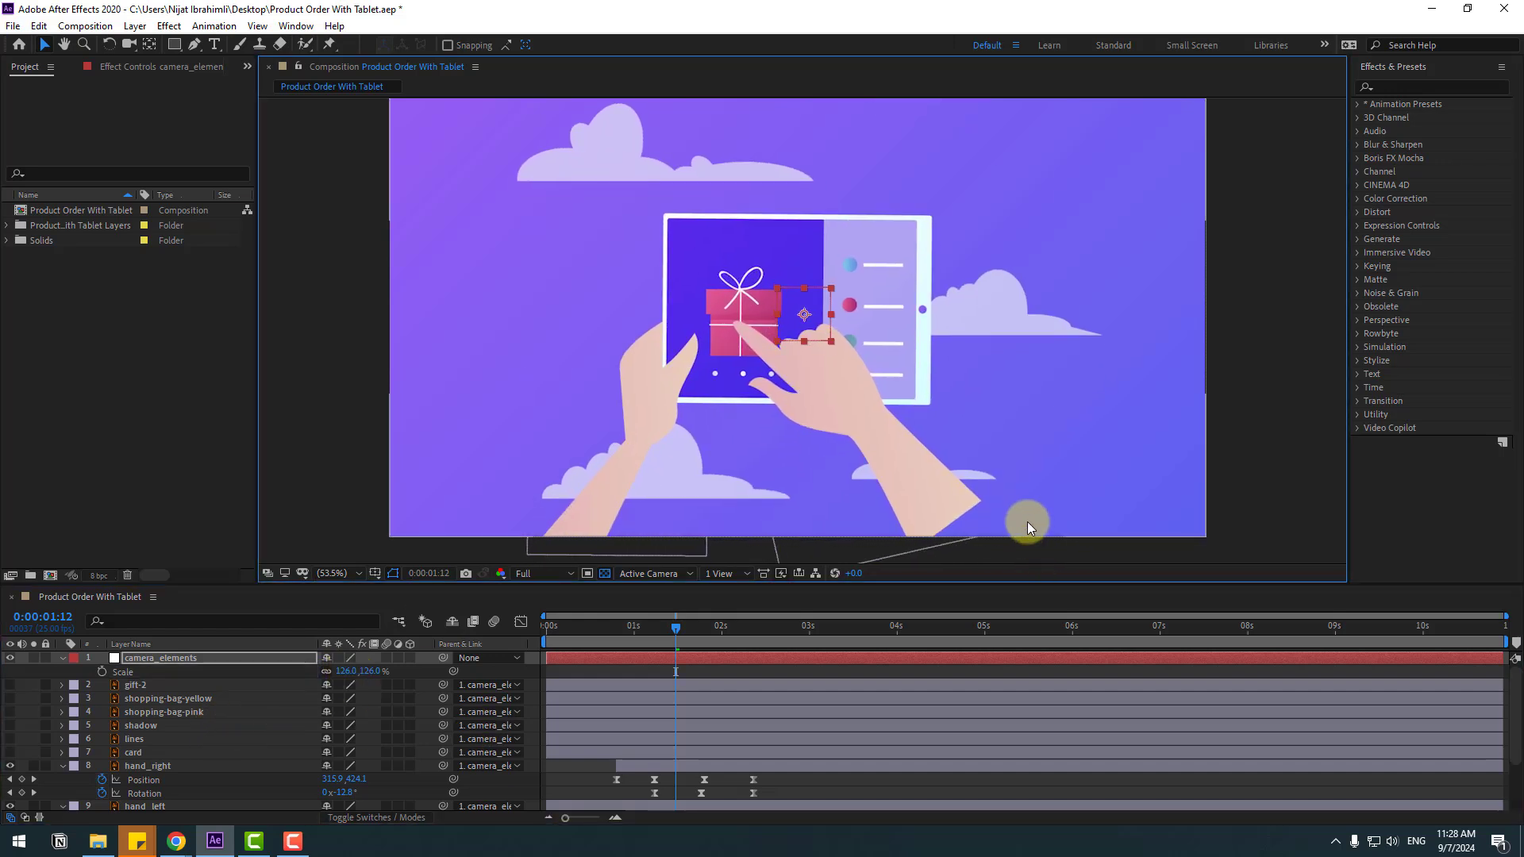
key(space)
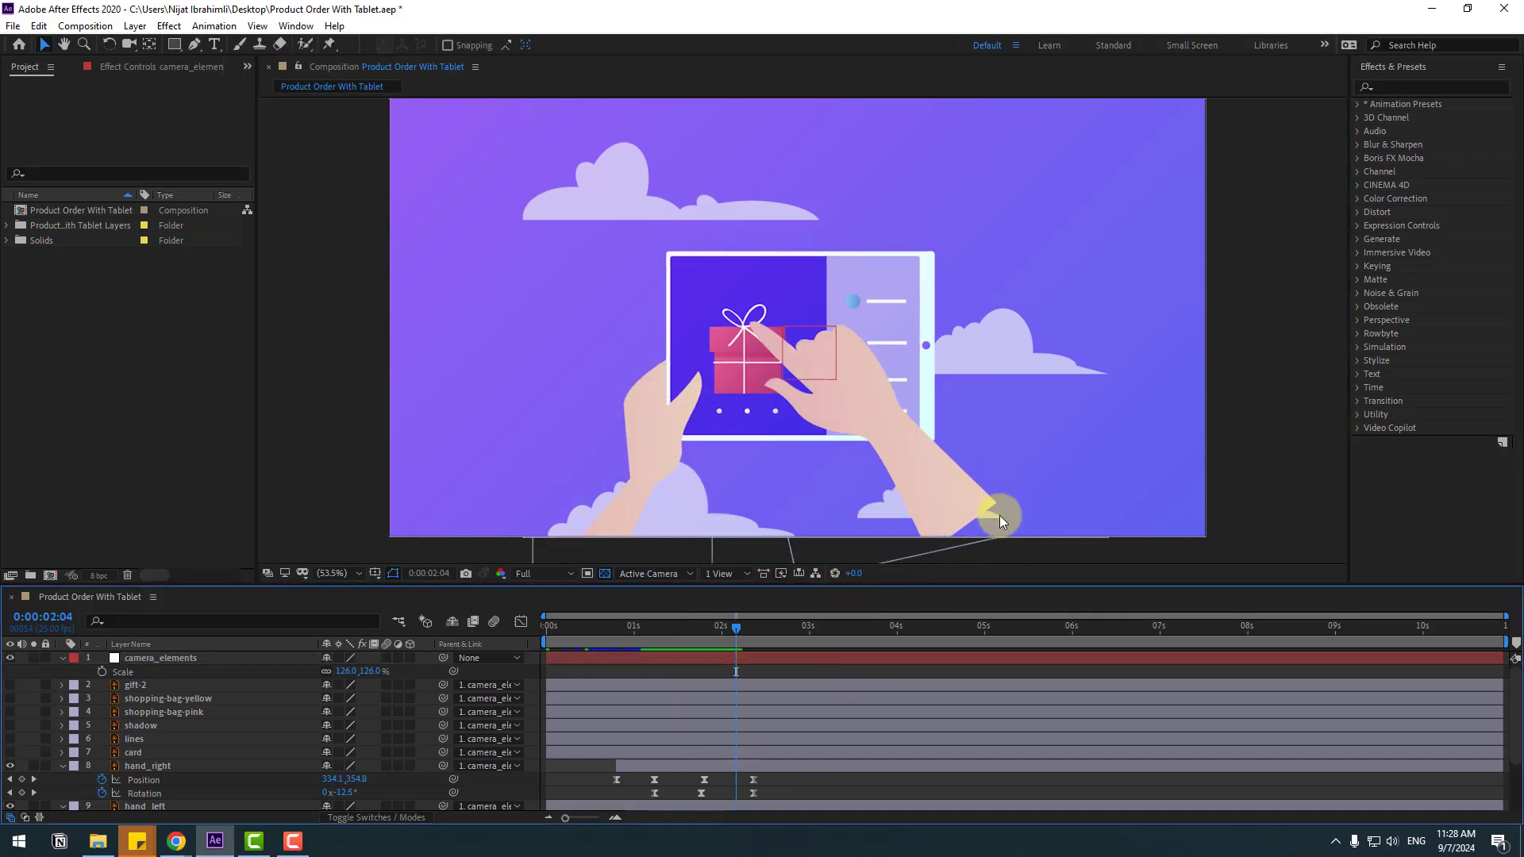
Step: Move the gift layer's anchor point to the bottom centre of the gift box
scroll(221, 735, down, 2)
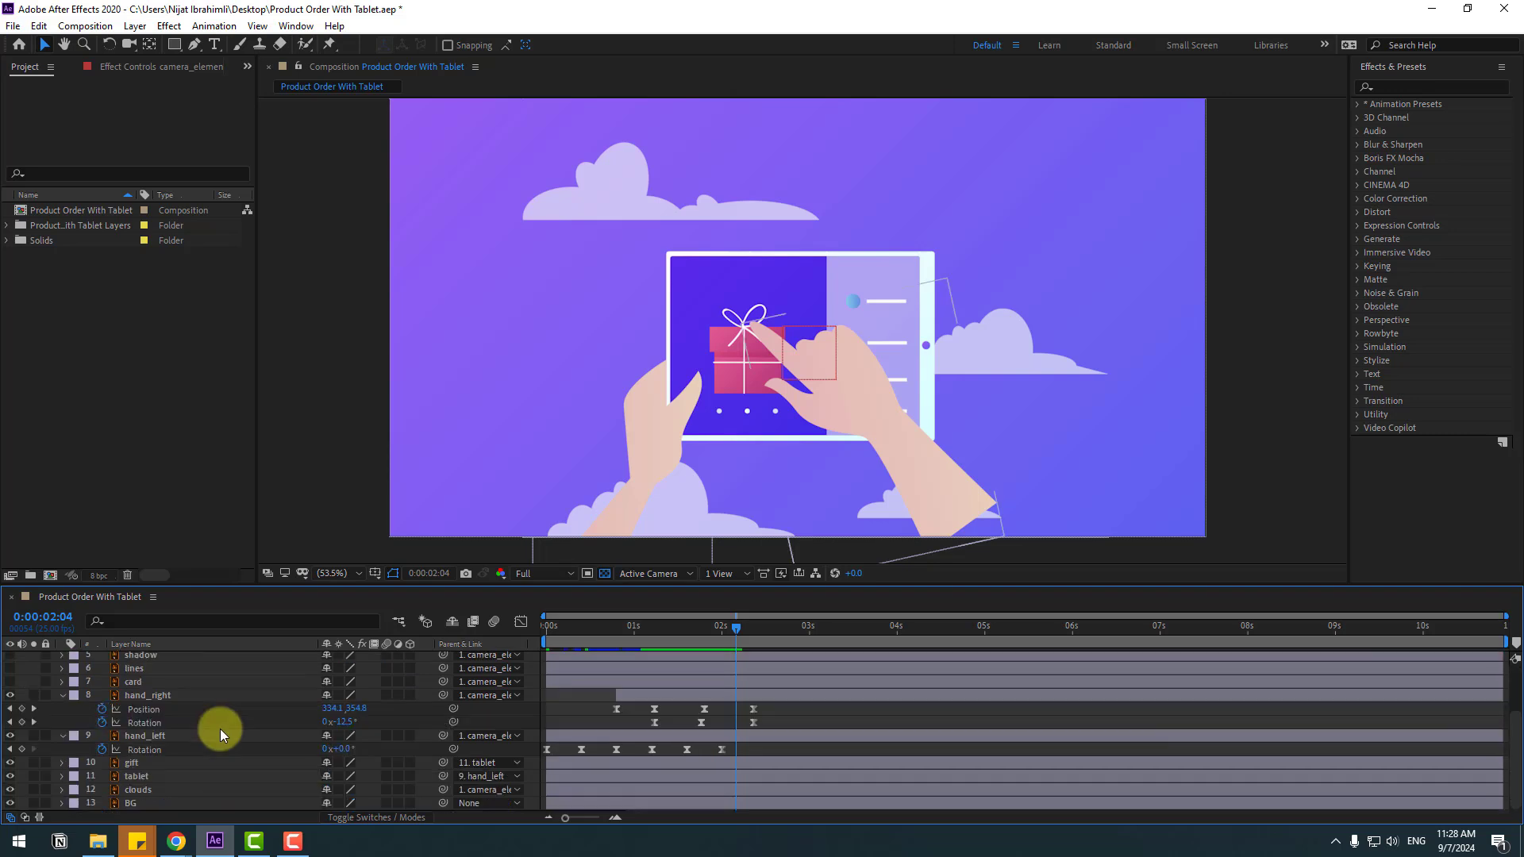
click(134, 764)
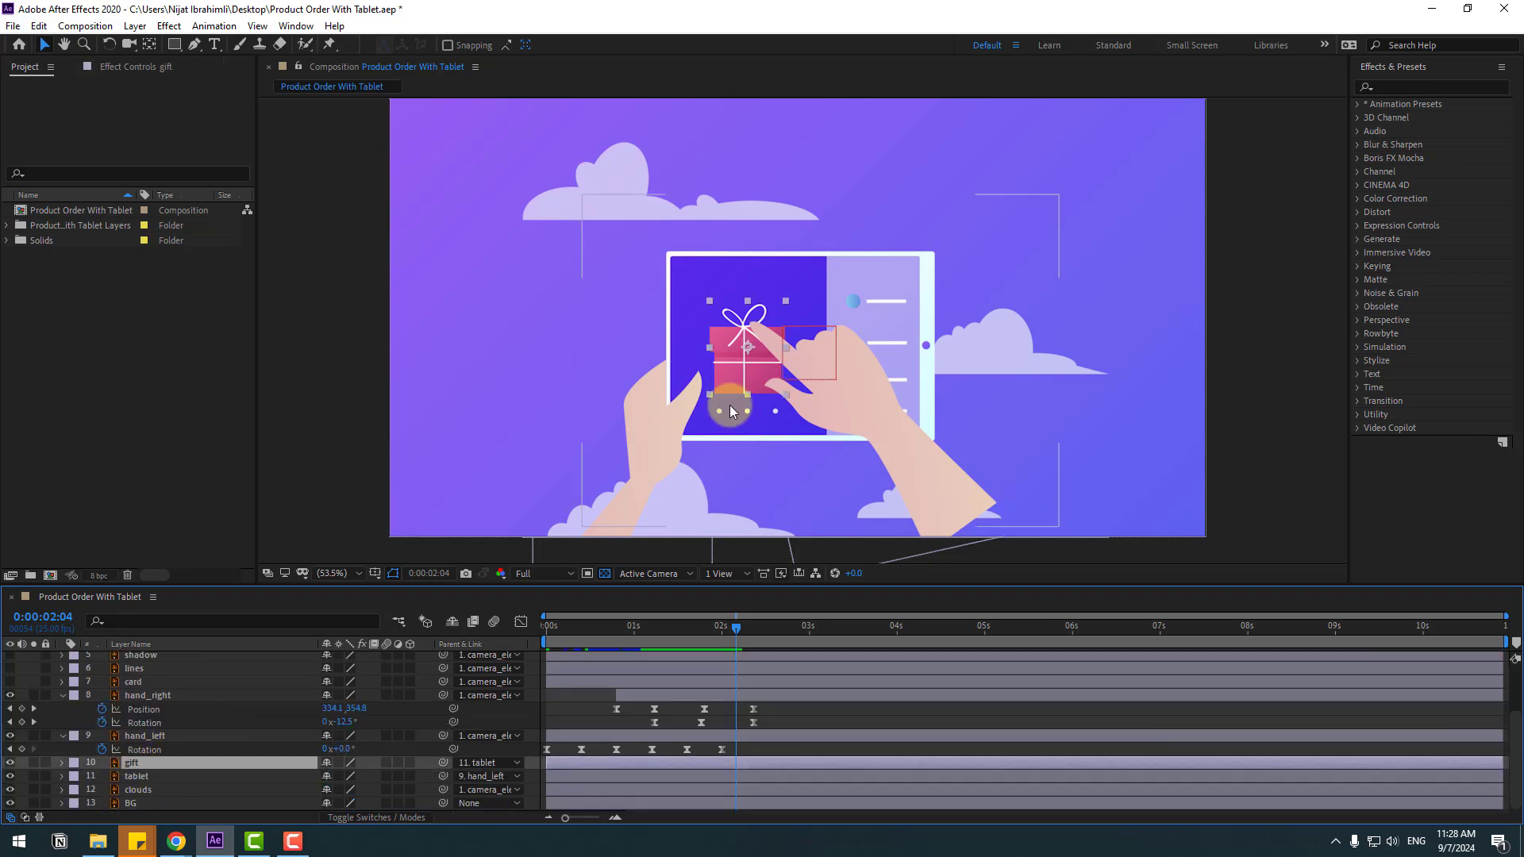
key(slash)
click(149, 44)
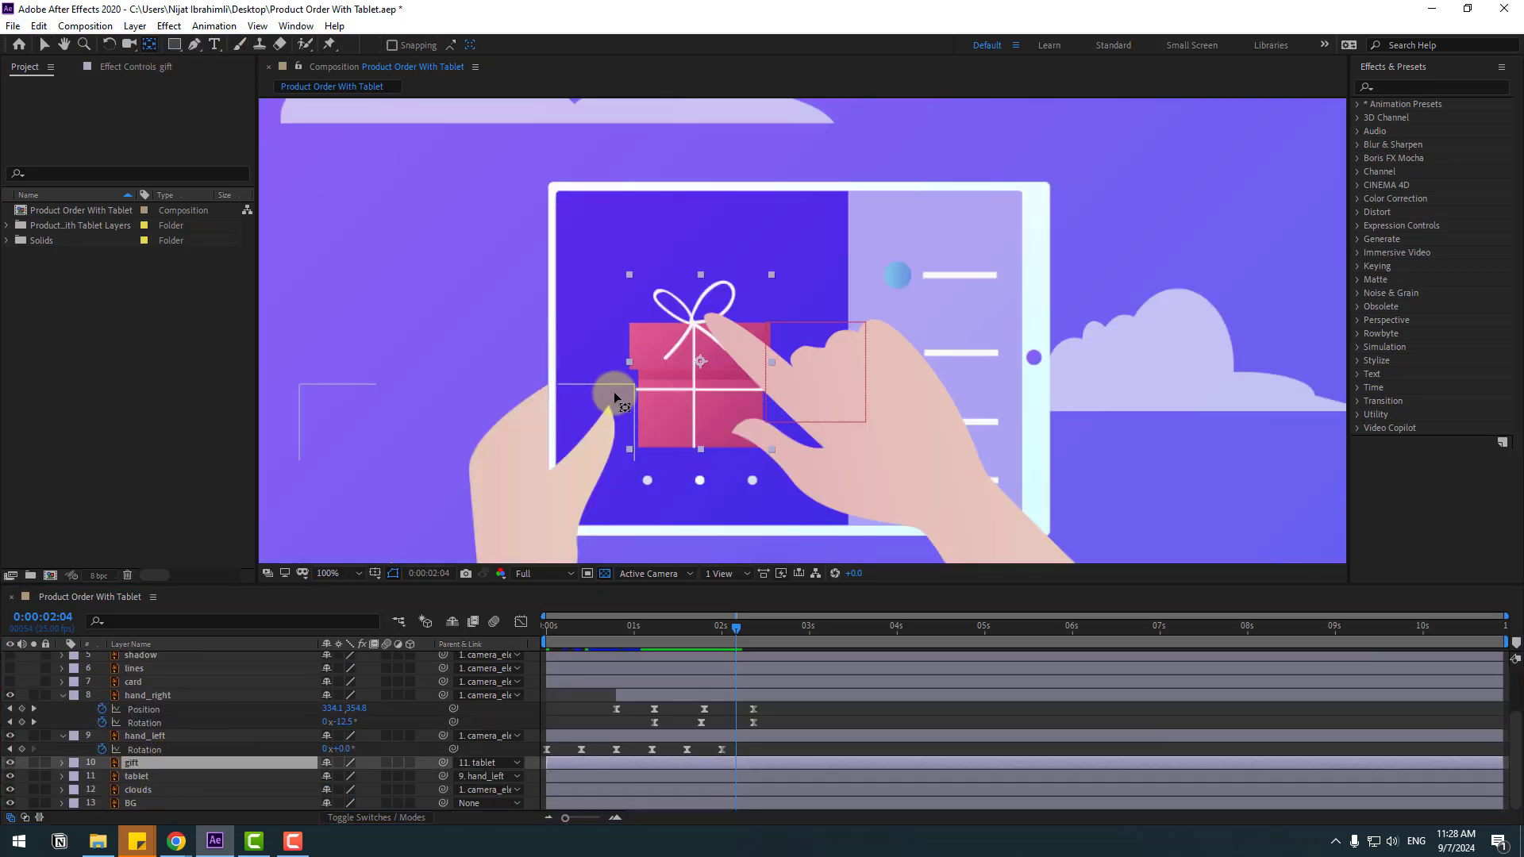
drag(700, 366, 696, 436)
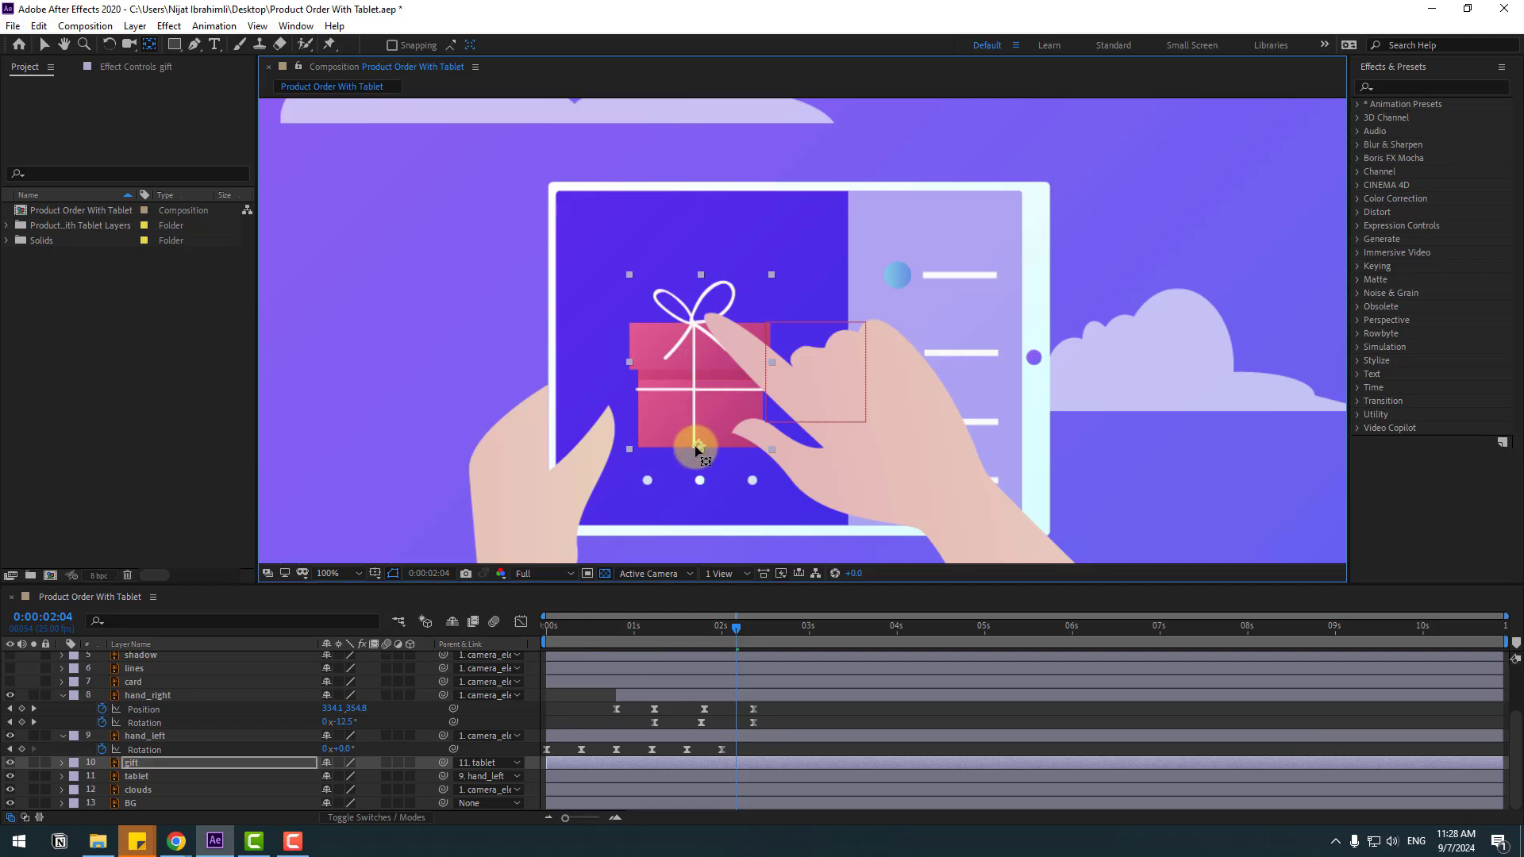
click(45, 45)
key(comma)
key(comma)
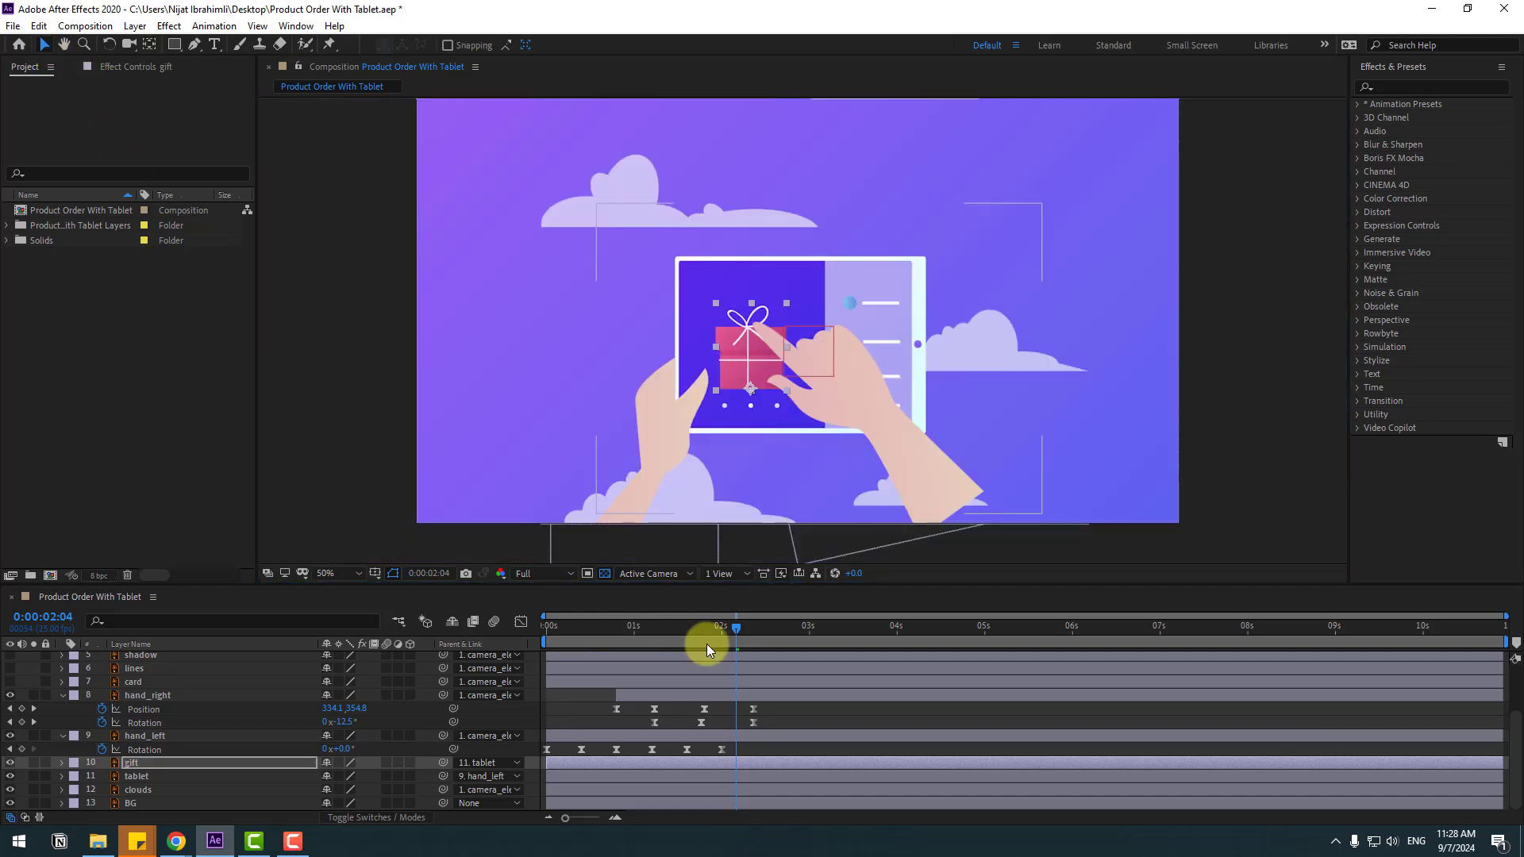
Step: Start Position and Scale keyframes on the gift layer at 0:00:01:10
drag(734, 637, 670, 635)
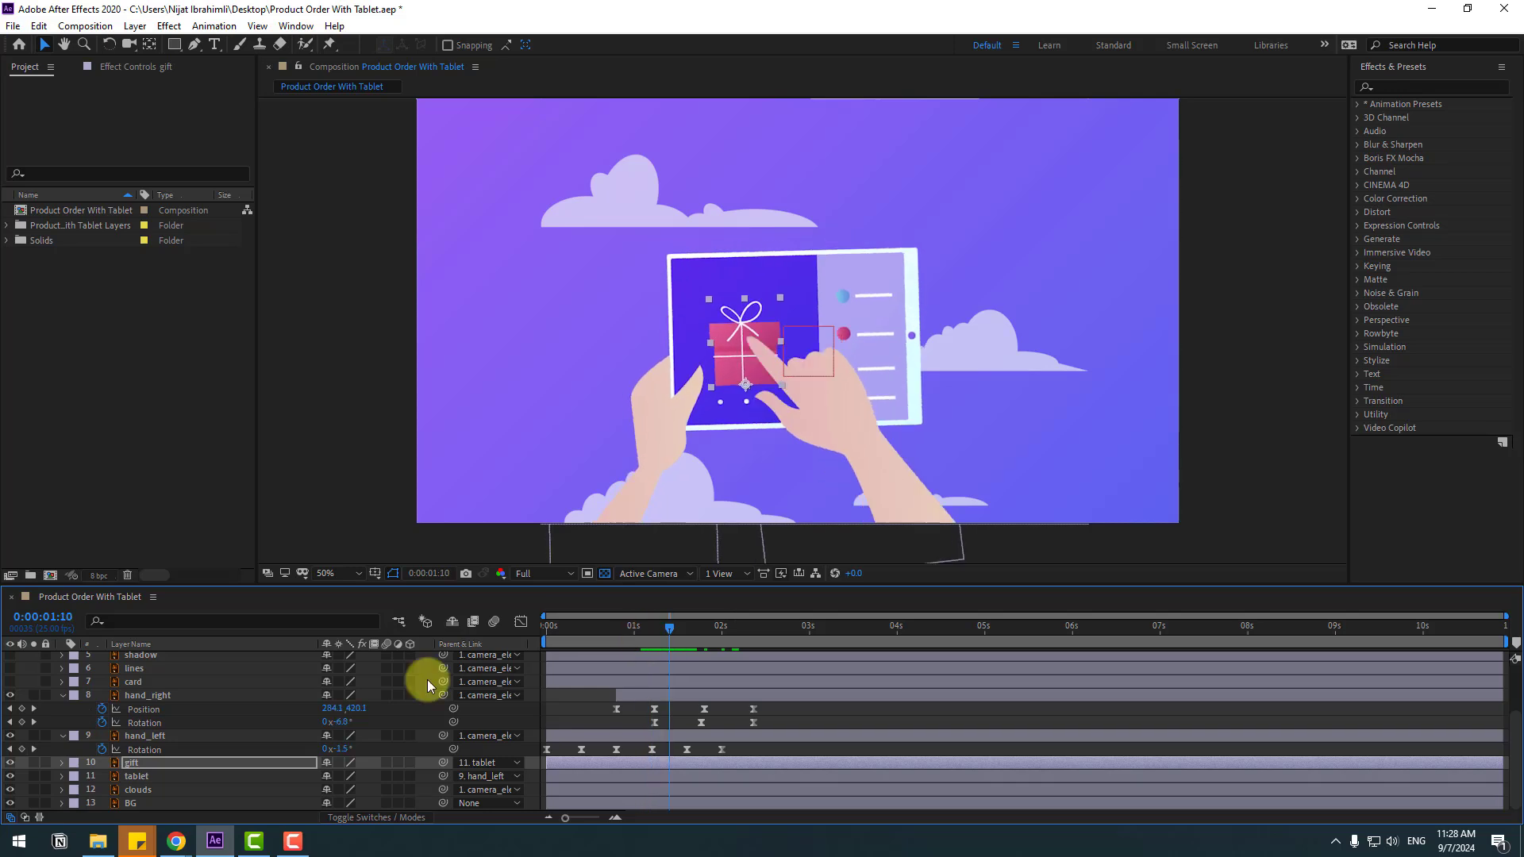
key(p)
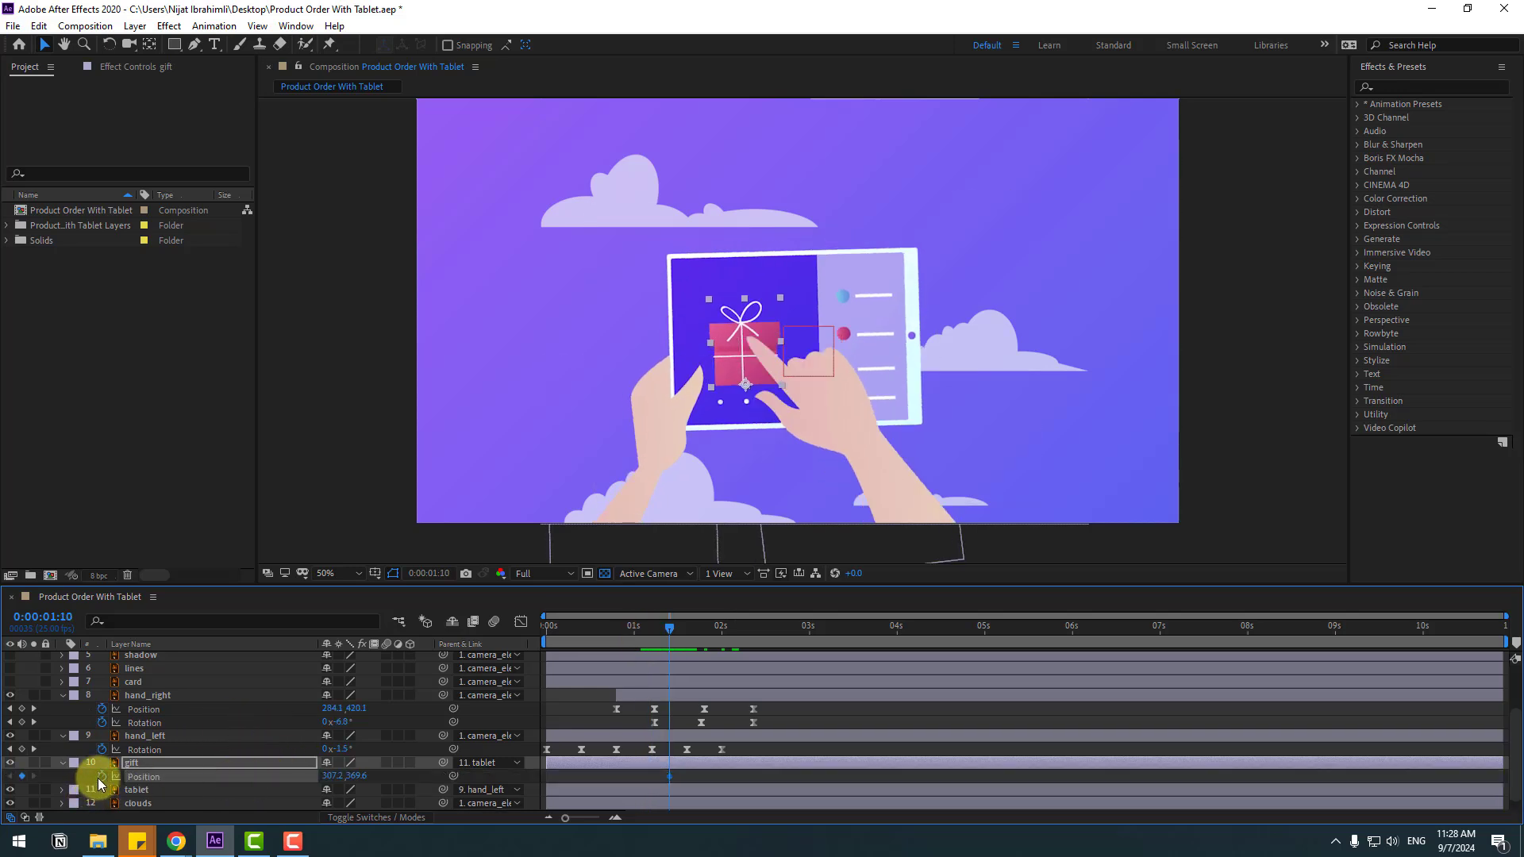
key(shift+s)
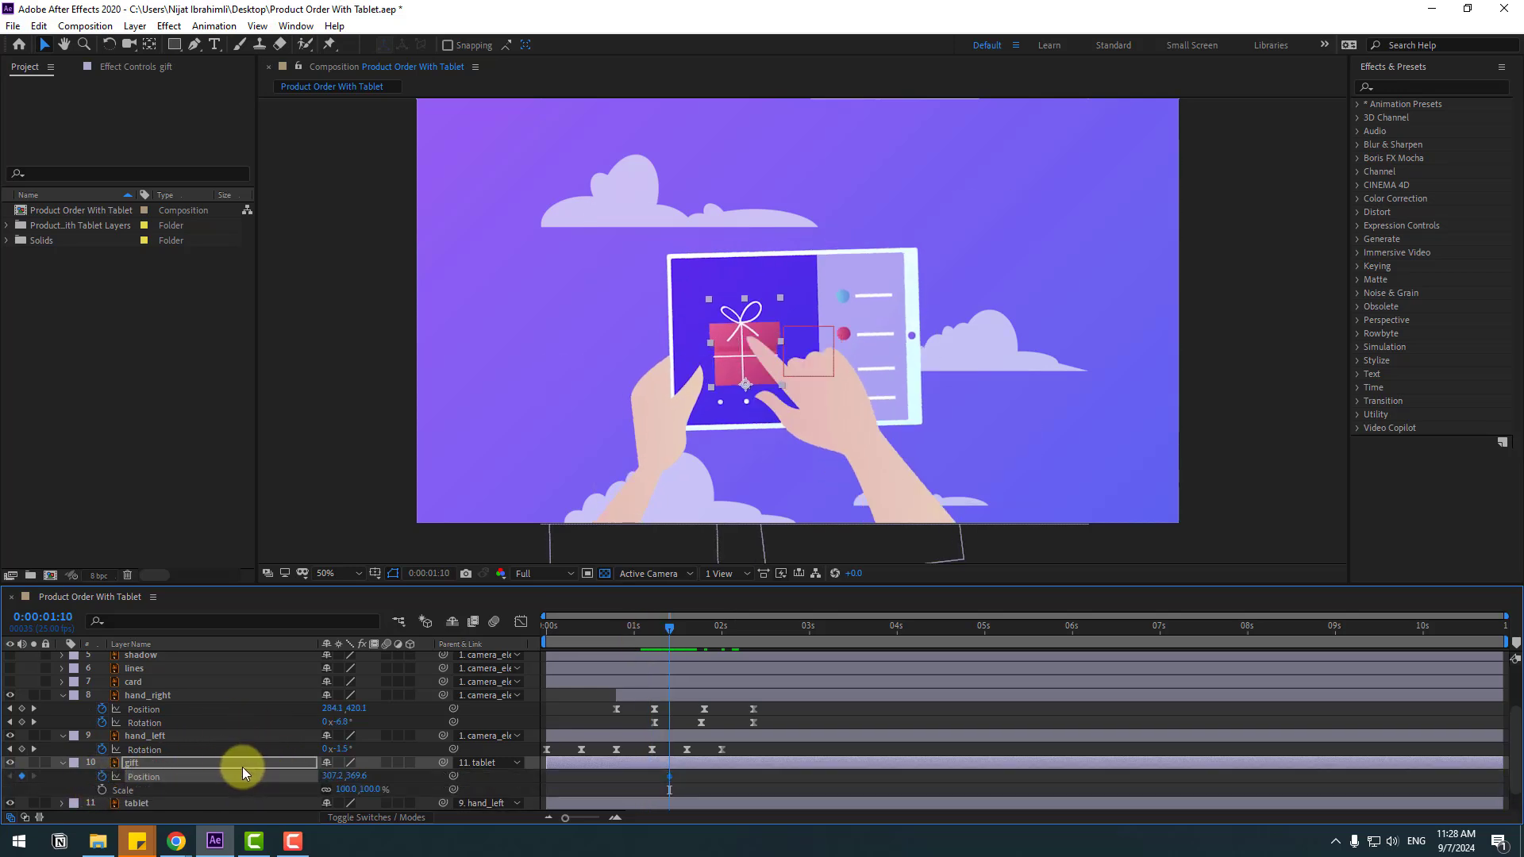
click(102, 790)
Step: At 0:00:01:19, lower the gift to Position 308.8, 441.0 and squash its Scale to 100, 53%
drag(675, 614, 702, 625)
drag(768, 395, 767, 420)
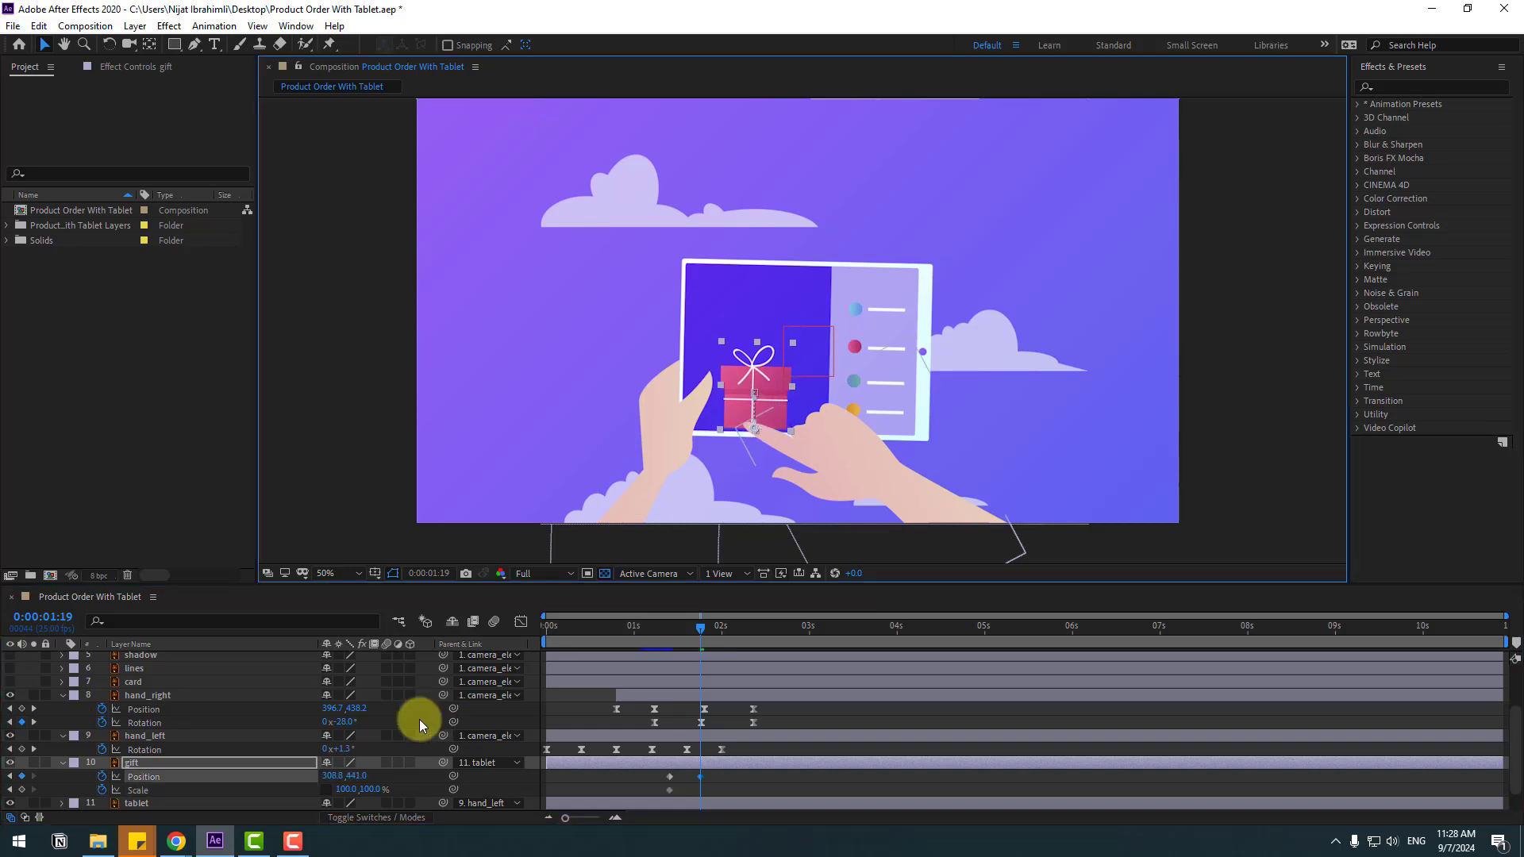
click(394, 775)
drag(371, 790, 340, 789)
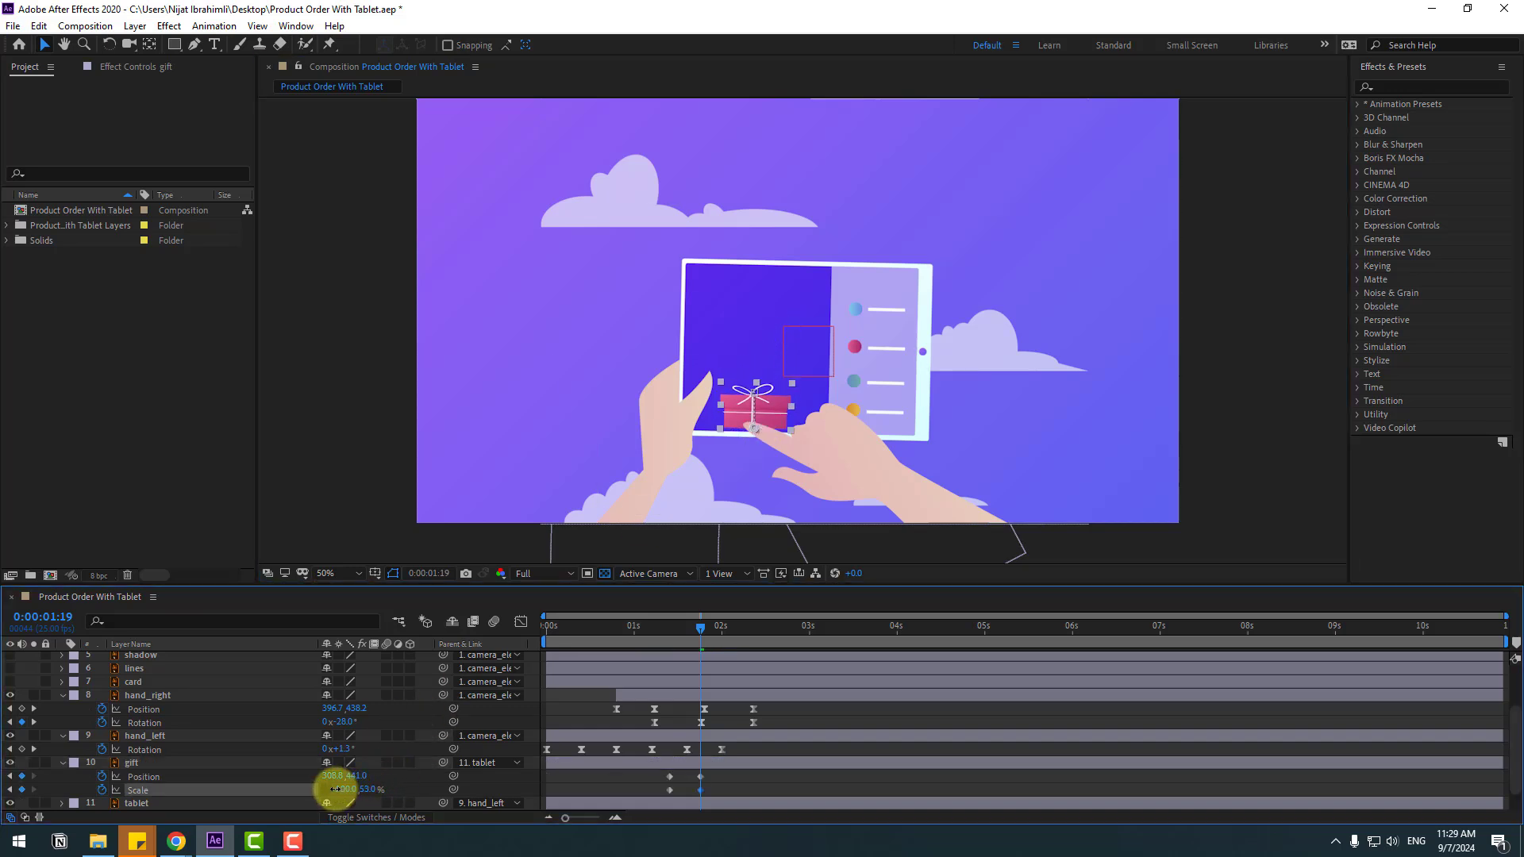
Step: At 0:00:02:08, set the gift's Scale to 60, 100% and move it up out of frame to Position 308.8, -459.0
drag(661, 633, 743, 628)
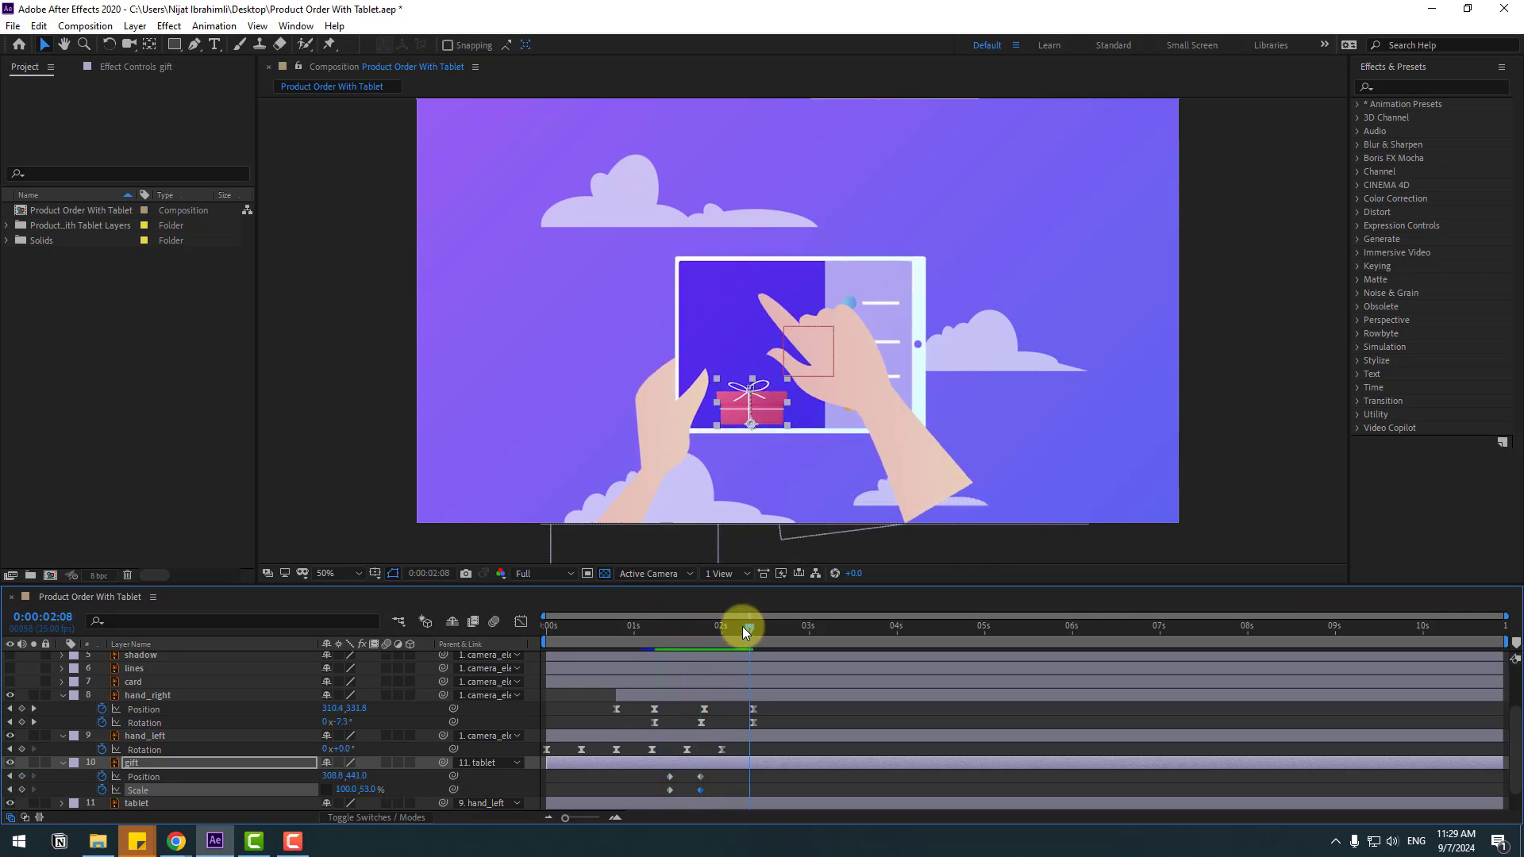
click(383, 785)
click(385, 781)
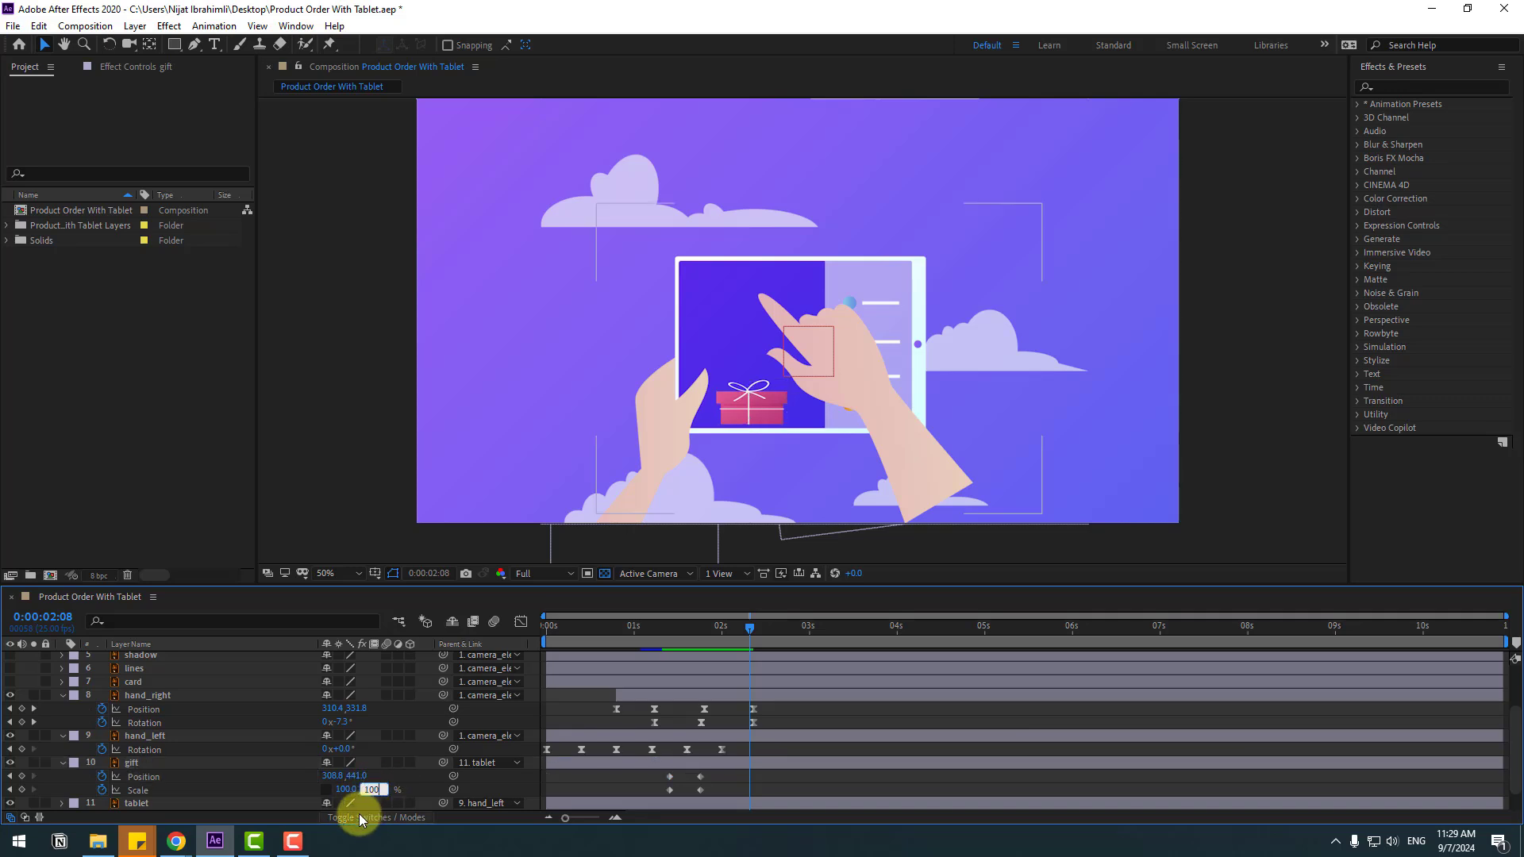
text(100)
key(Return)
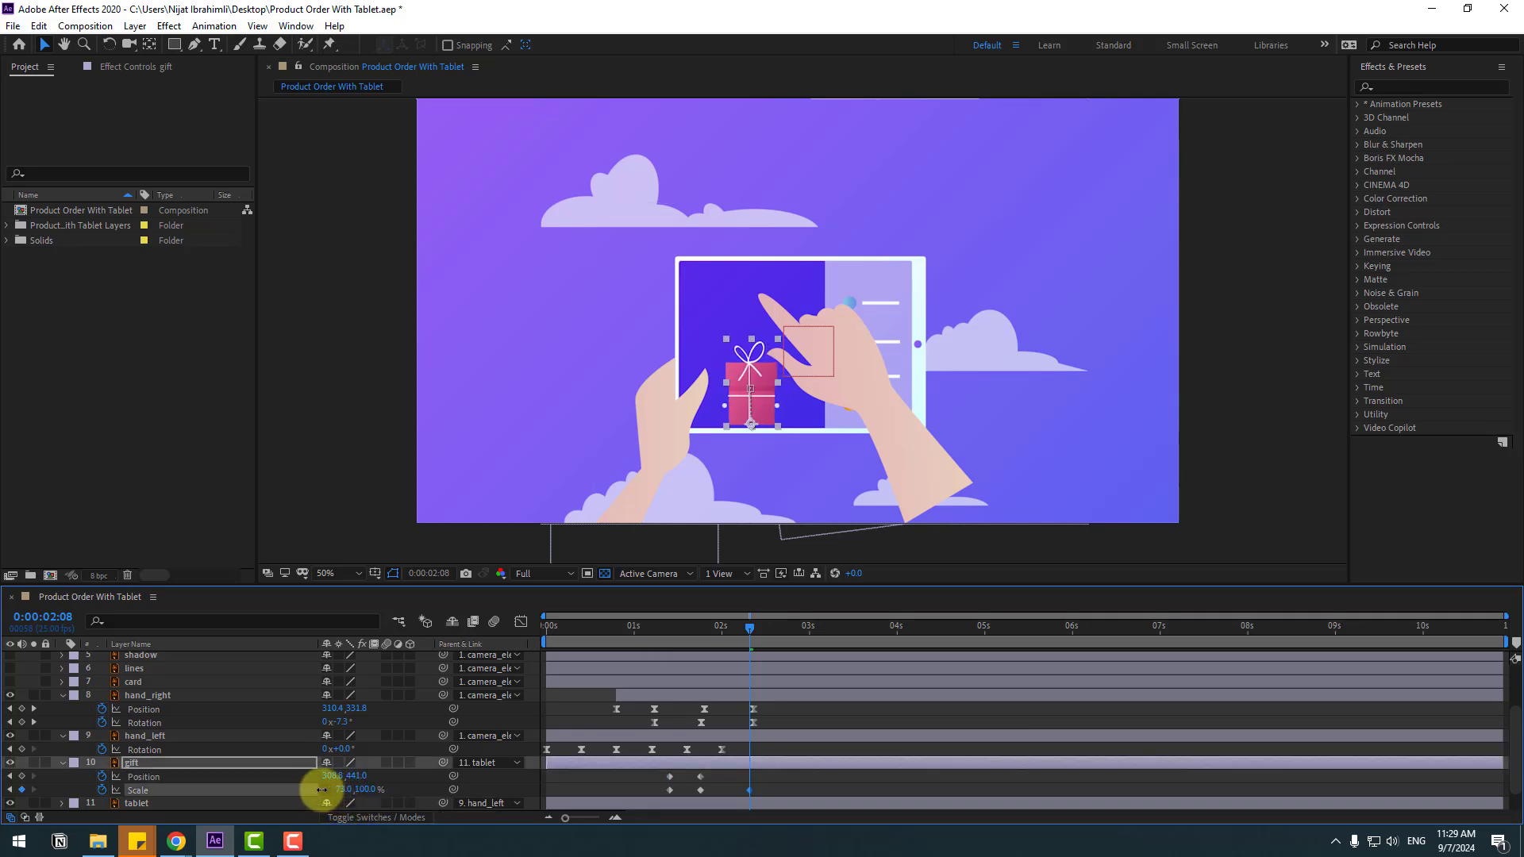
drag(357, 780, 304, 766)
Step: Apply Easy Ease to all of the gift's Position and Scale keyframes and preview the animation
drag(765, 775, 673, 794)
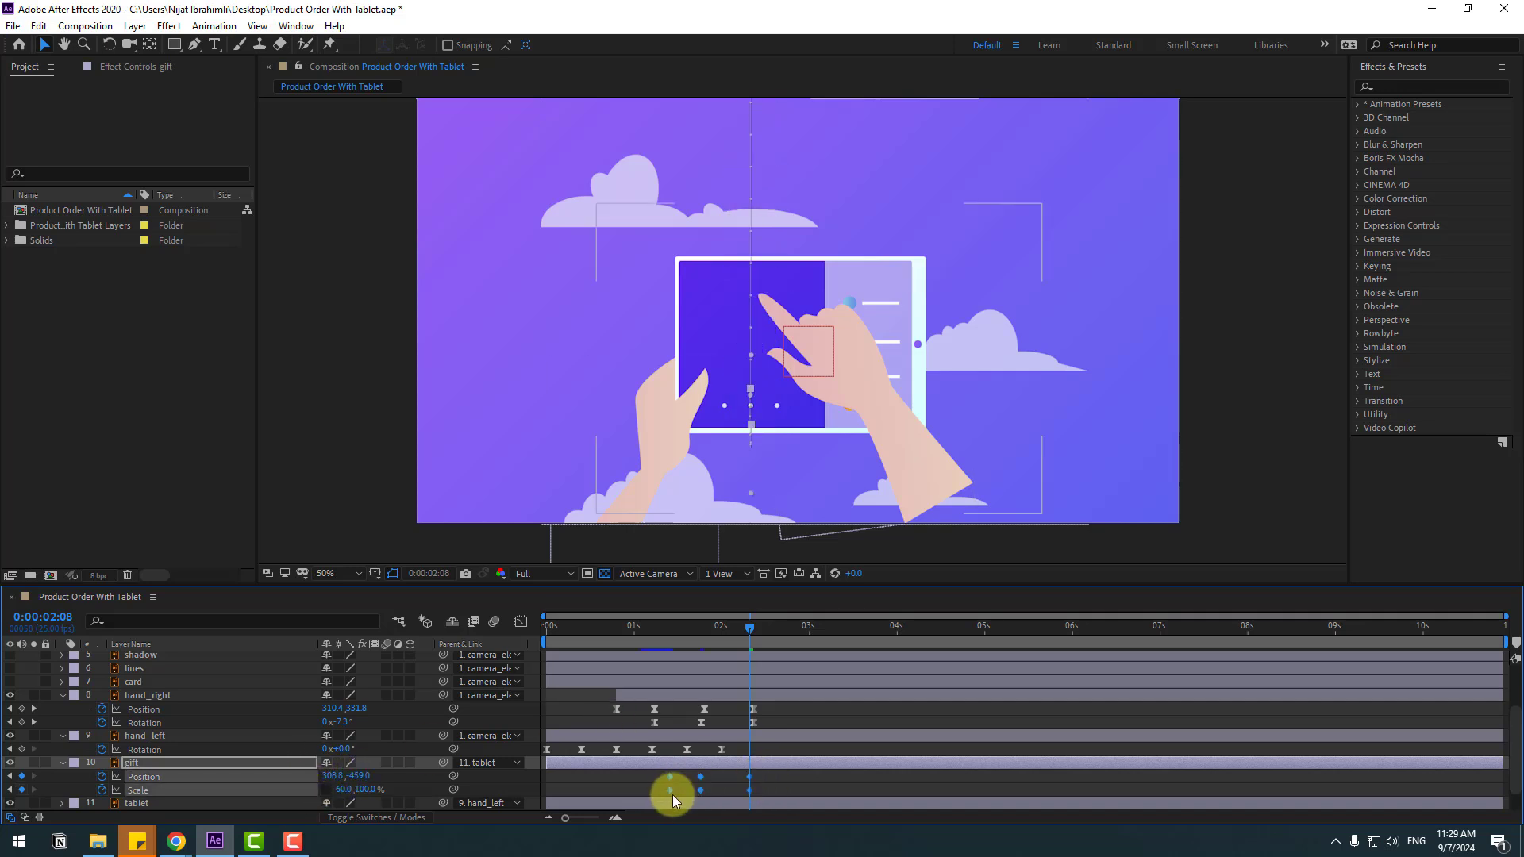
right_click(670, 791)
mouse_move(734, 779)
click(975, 676)
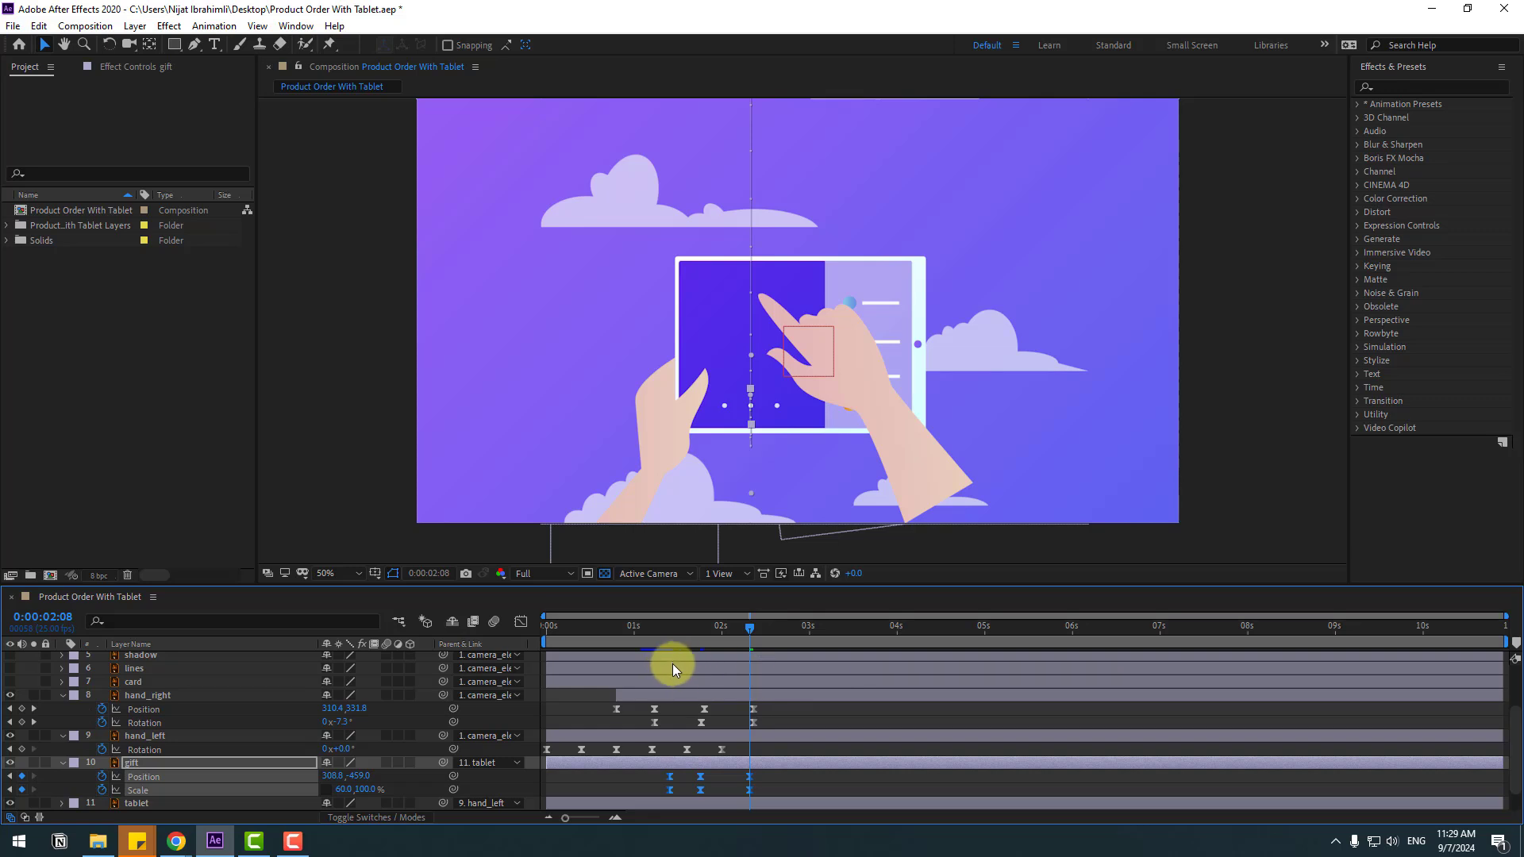
key(space)
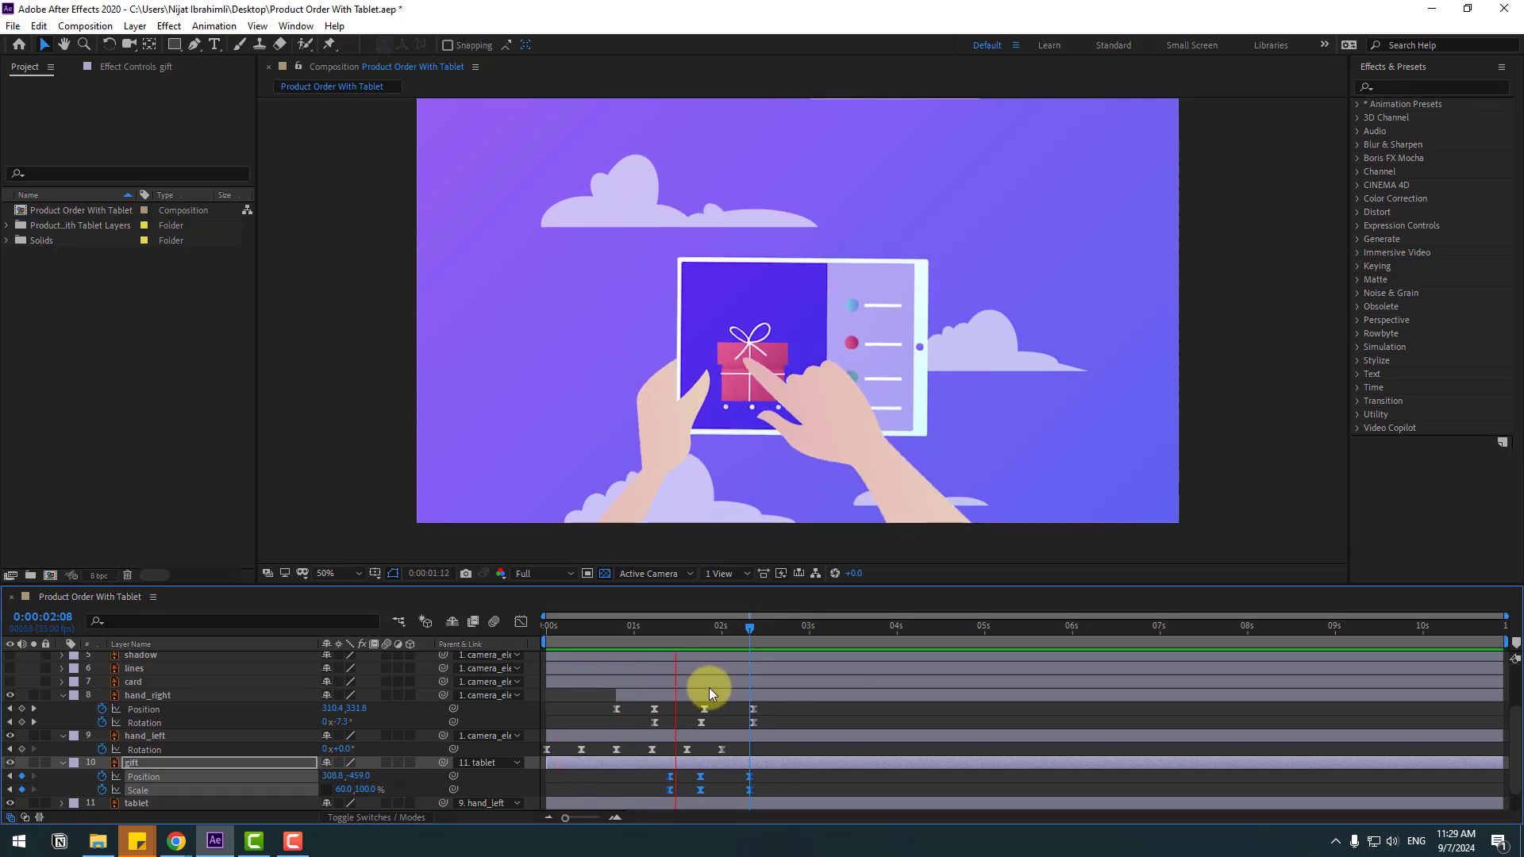
Step: Set the spatial interpolation of the gift's three Position keyframes to Linear and preview the motion
click(768, 778)
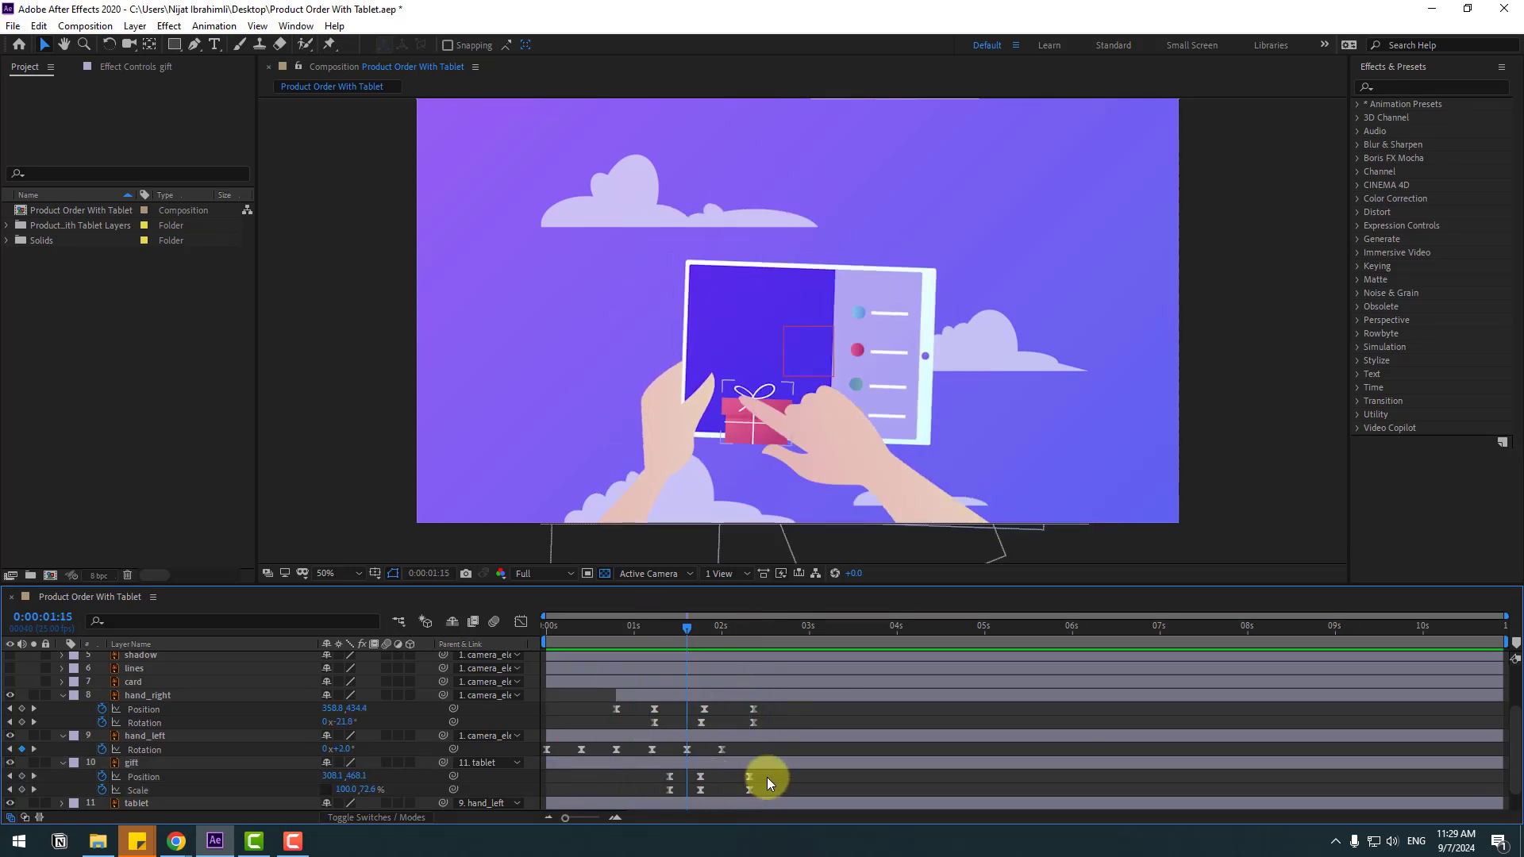
drag(766, 778, 616, 768)
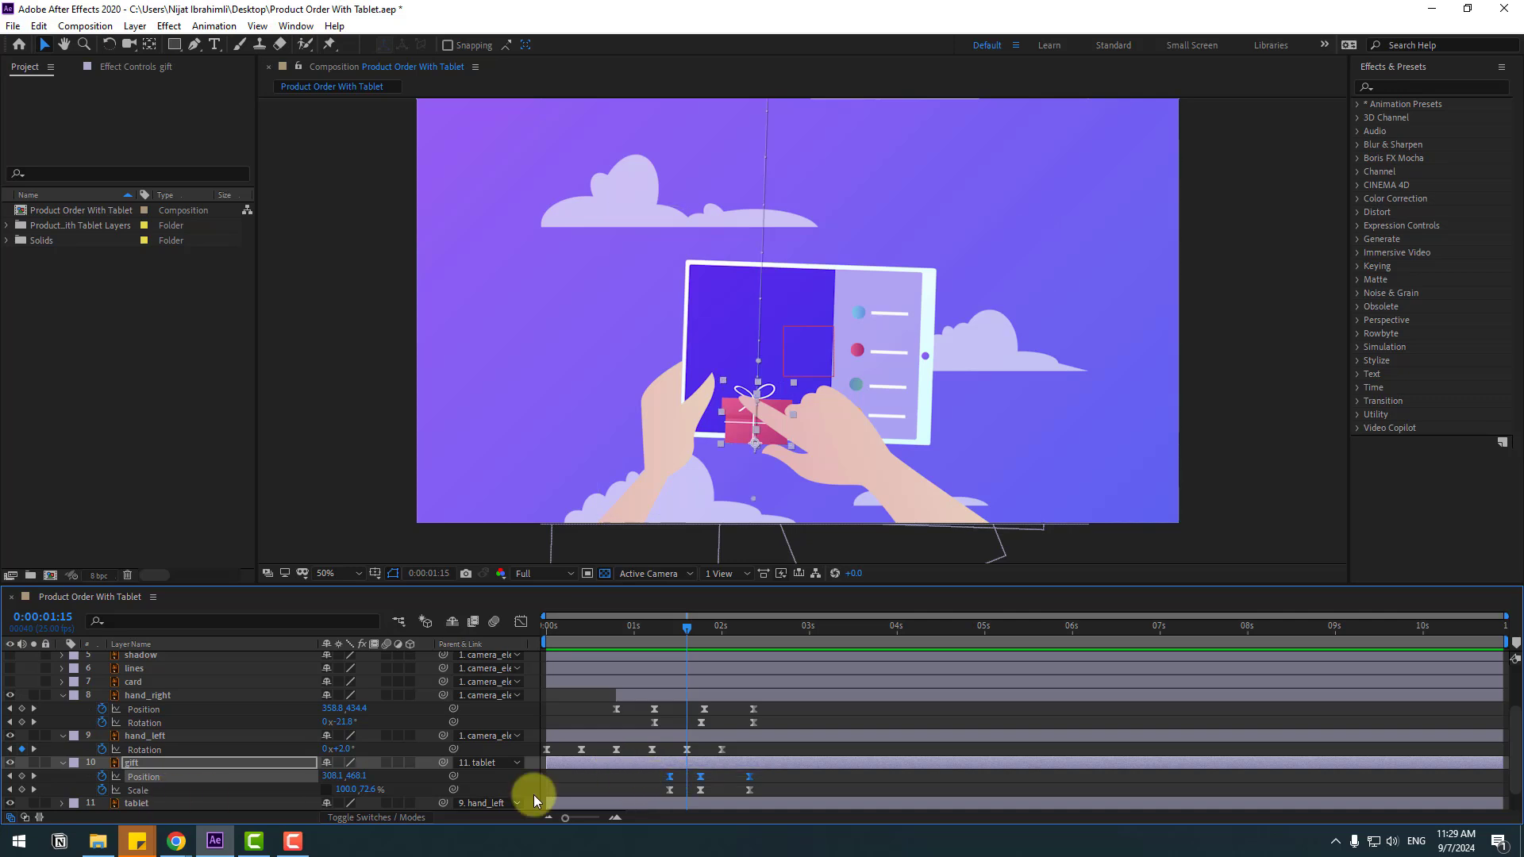
right_click(670, 777)
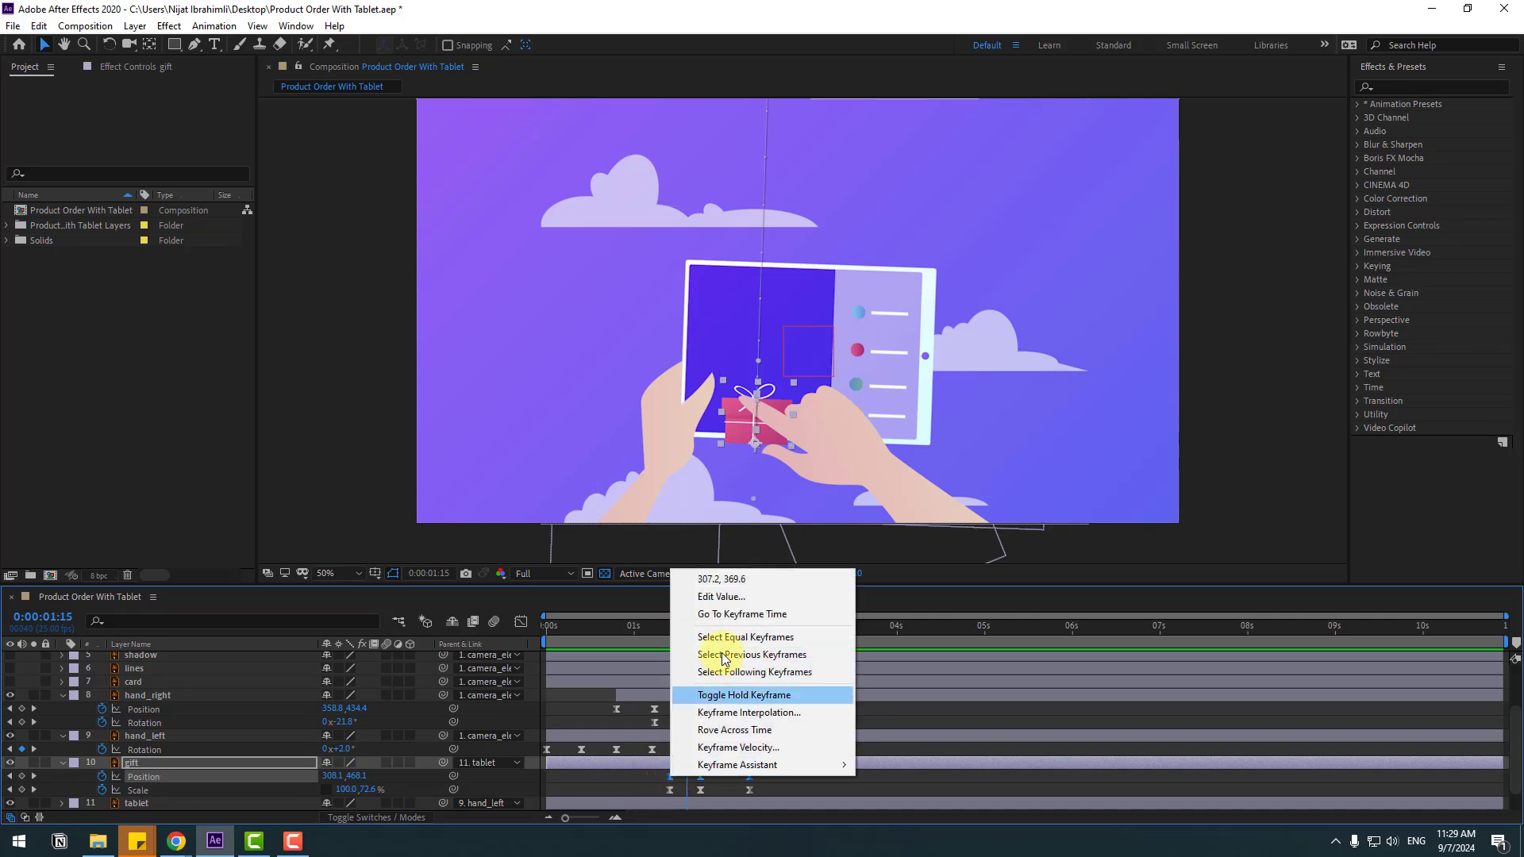
click(749, 713)
click(806, 395)
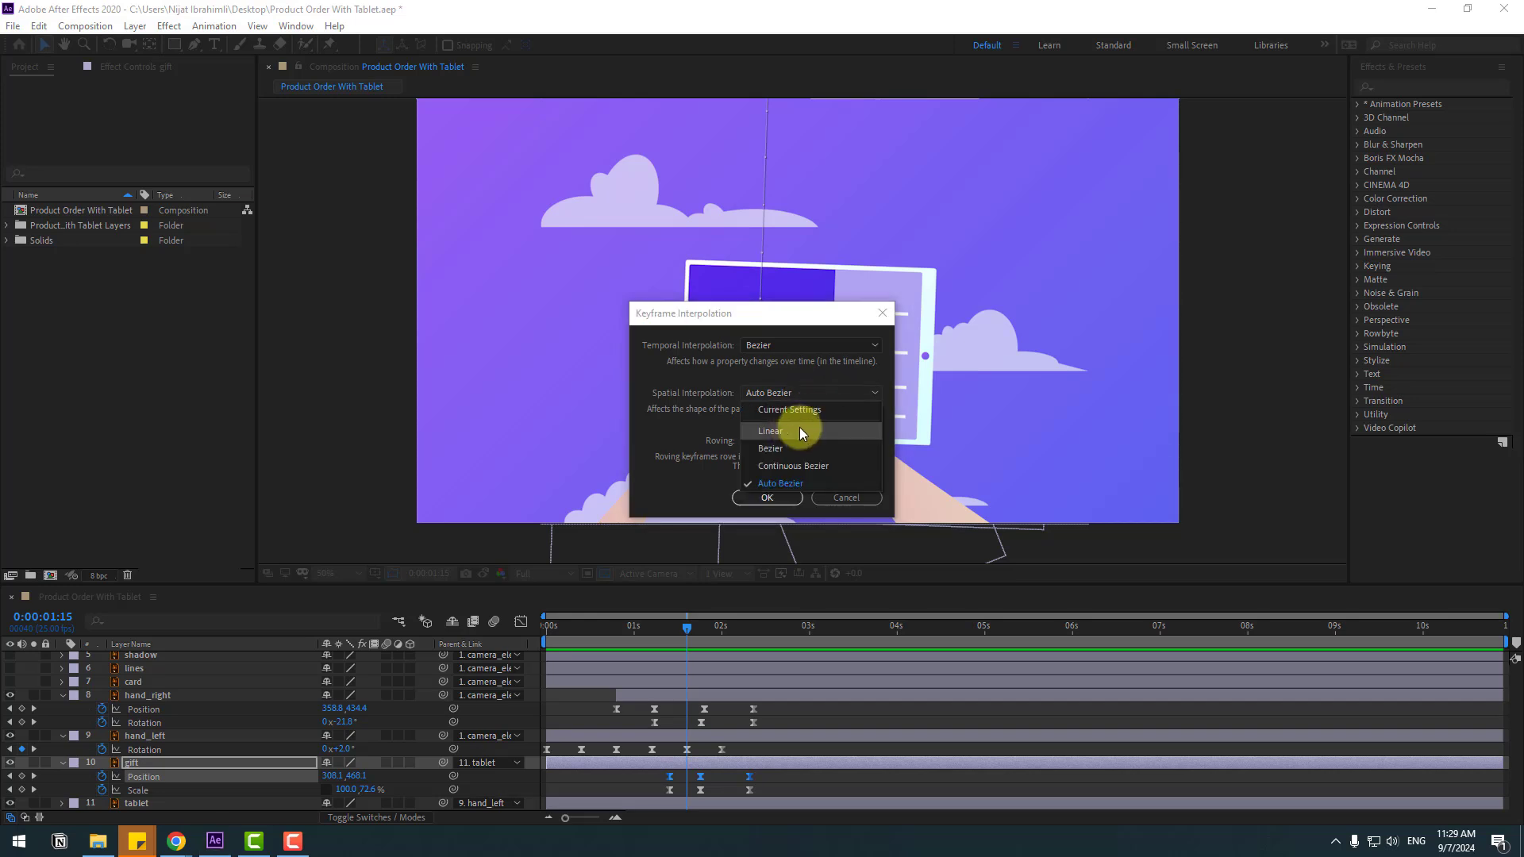
click(789, 450)
click(765, 498)
key(space)
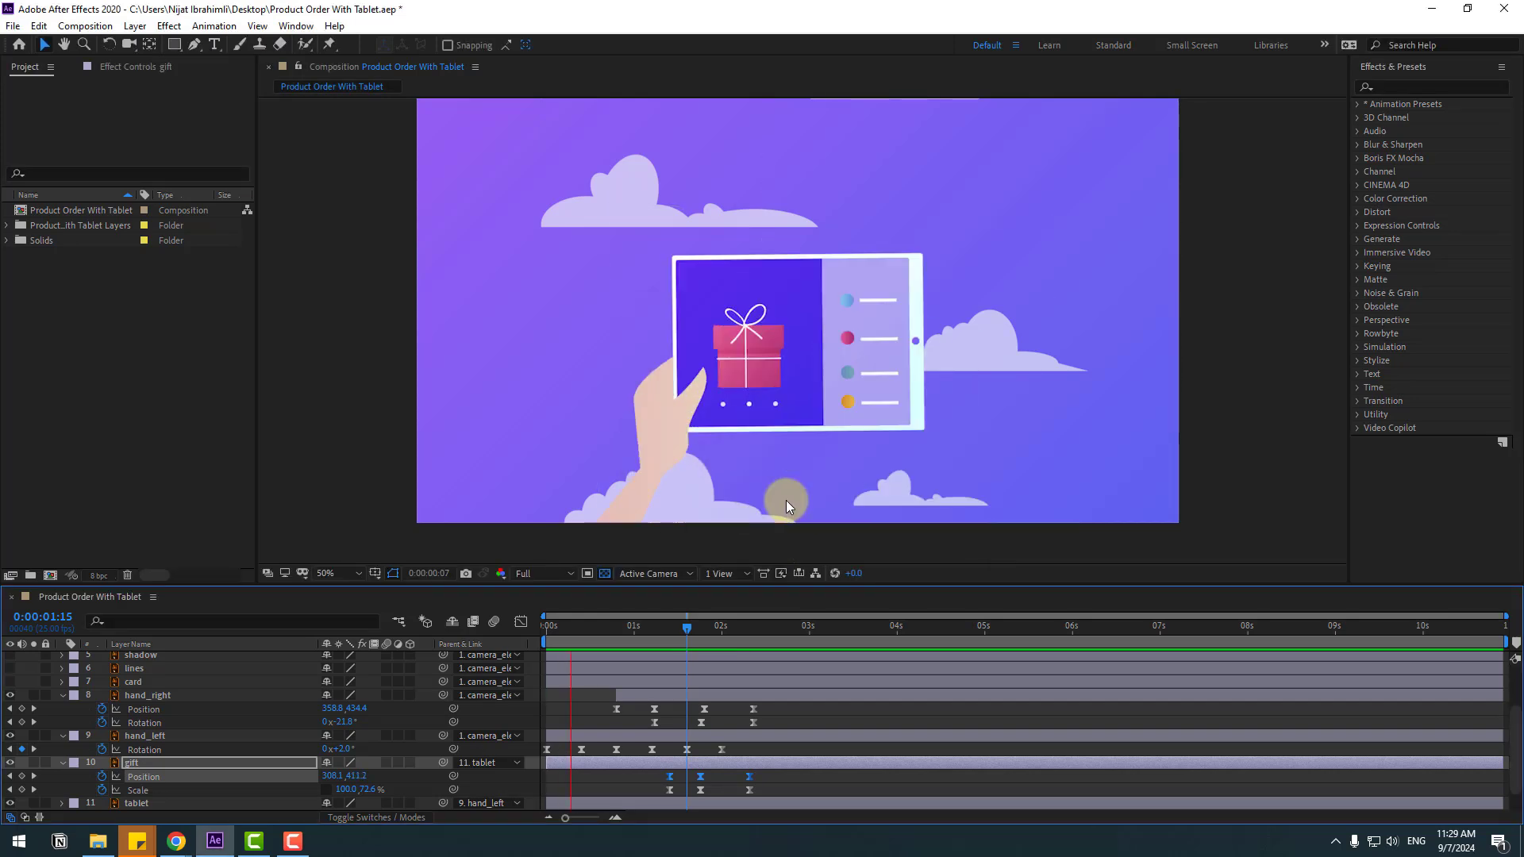
Step: Shift the gift's second and third Position and Scale keyframes slightly later and scrub through the launch
key(space)
drag(767, 771, 707, 790)
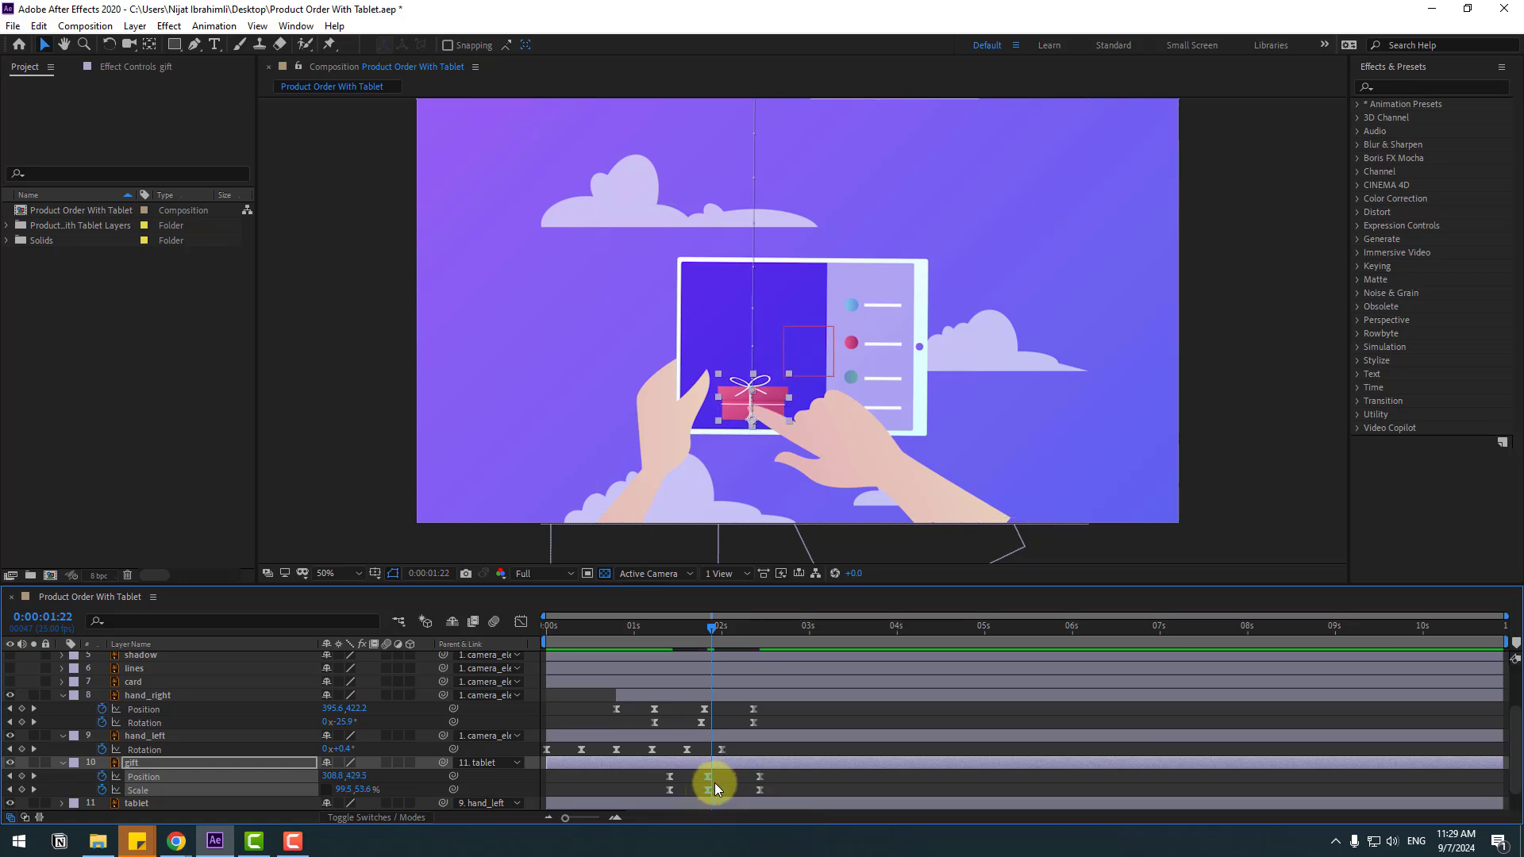
drag(647, 630, 754, 631)
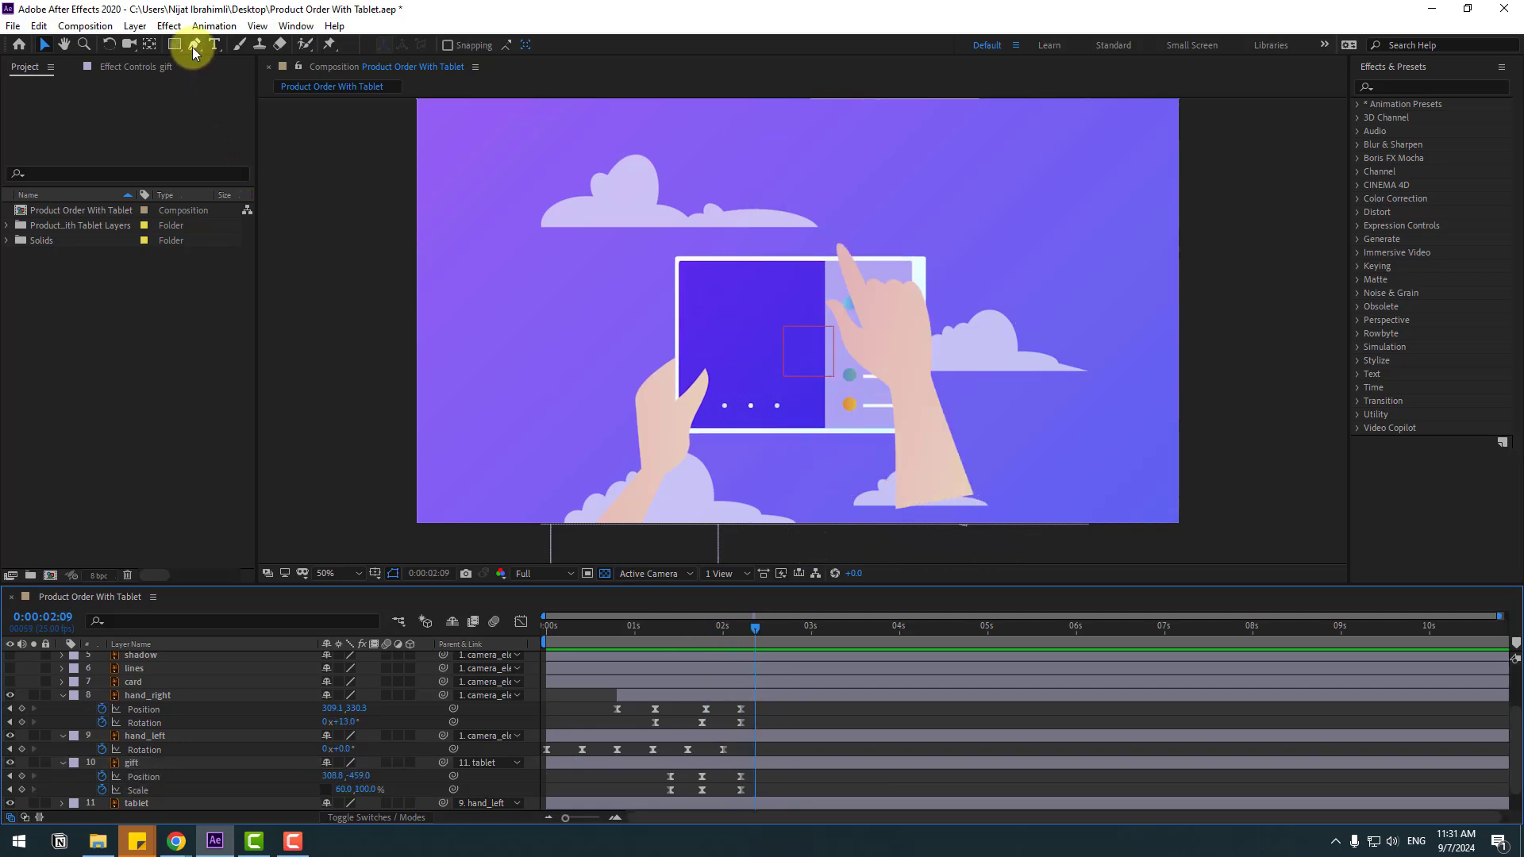
Step: Draw a closed four-point Pen shape that extends the right forearm's cut end down past the frame's lower edge
click(195, 44)
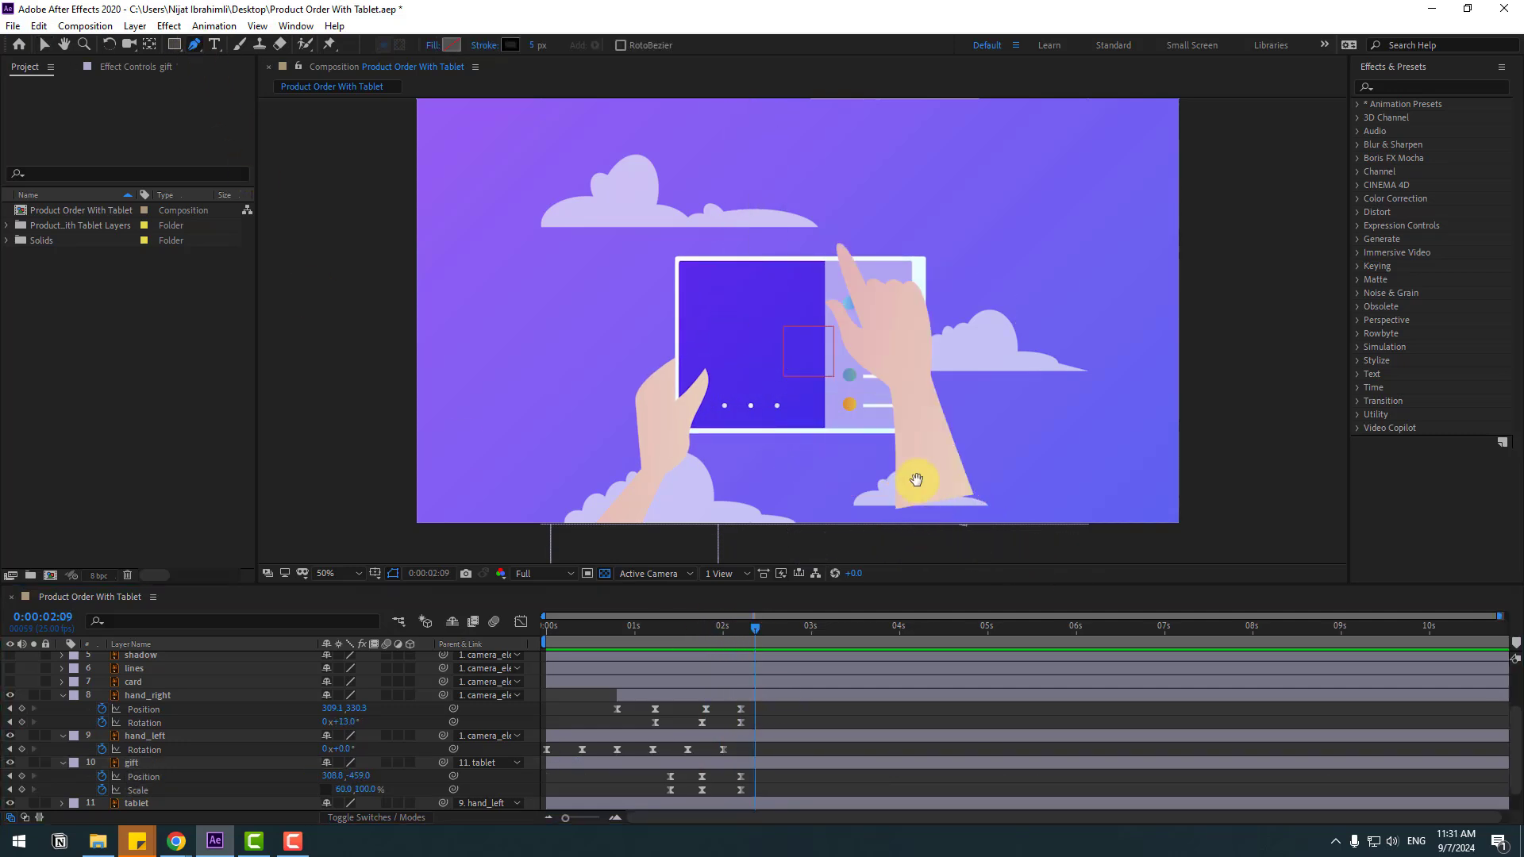
scroll(913, 429, up, 4)
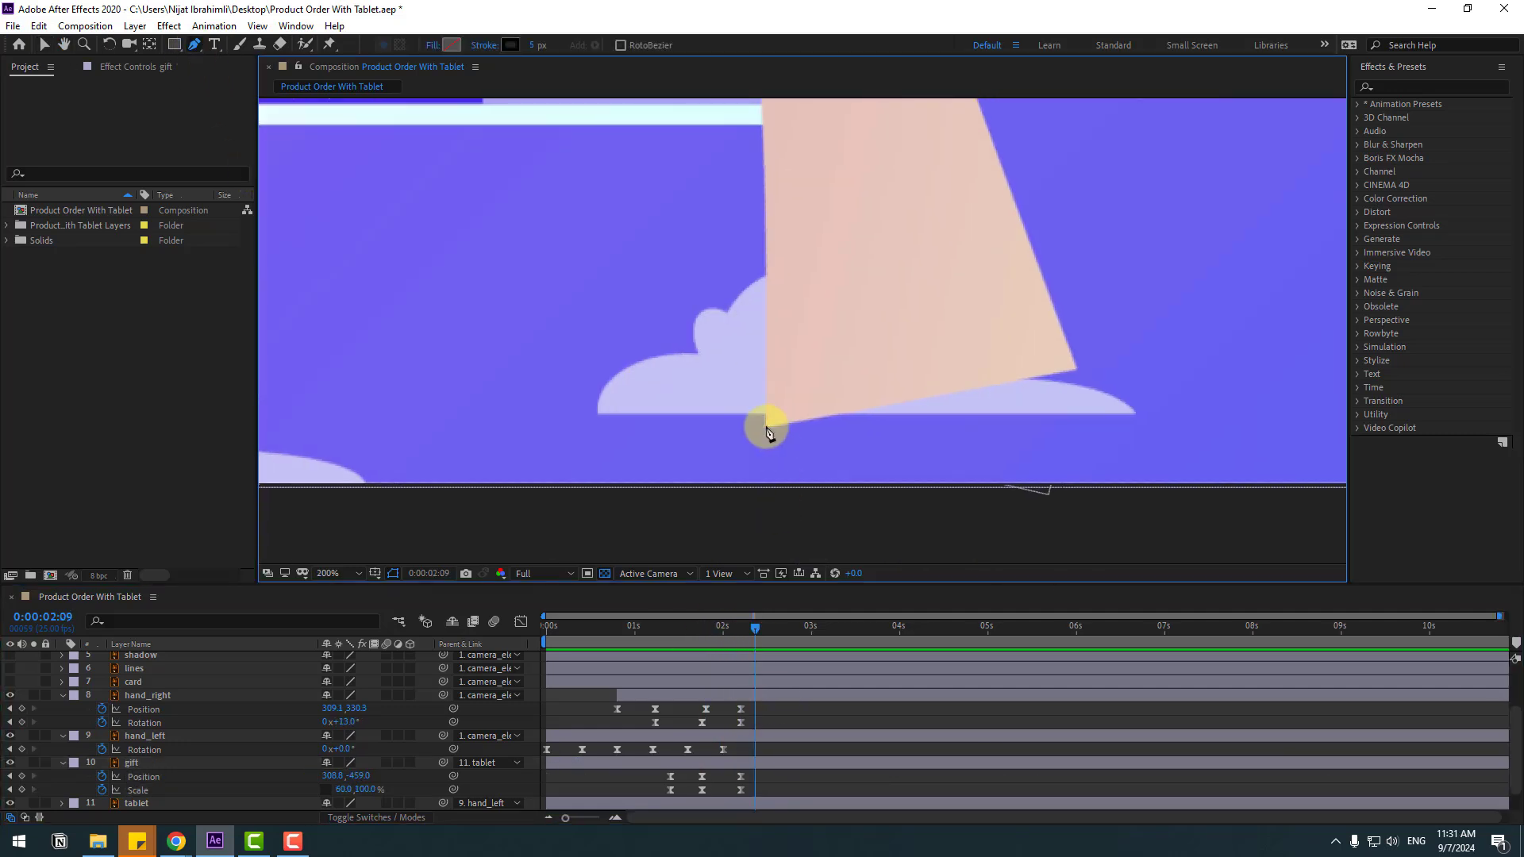
click(766, 428)
click(756, 546)
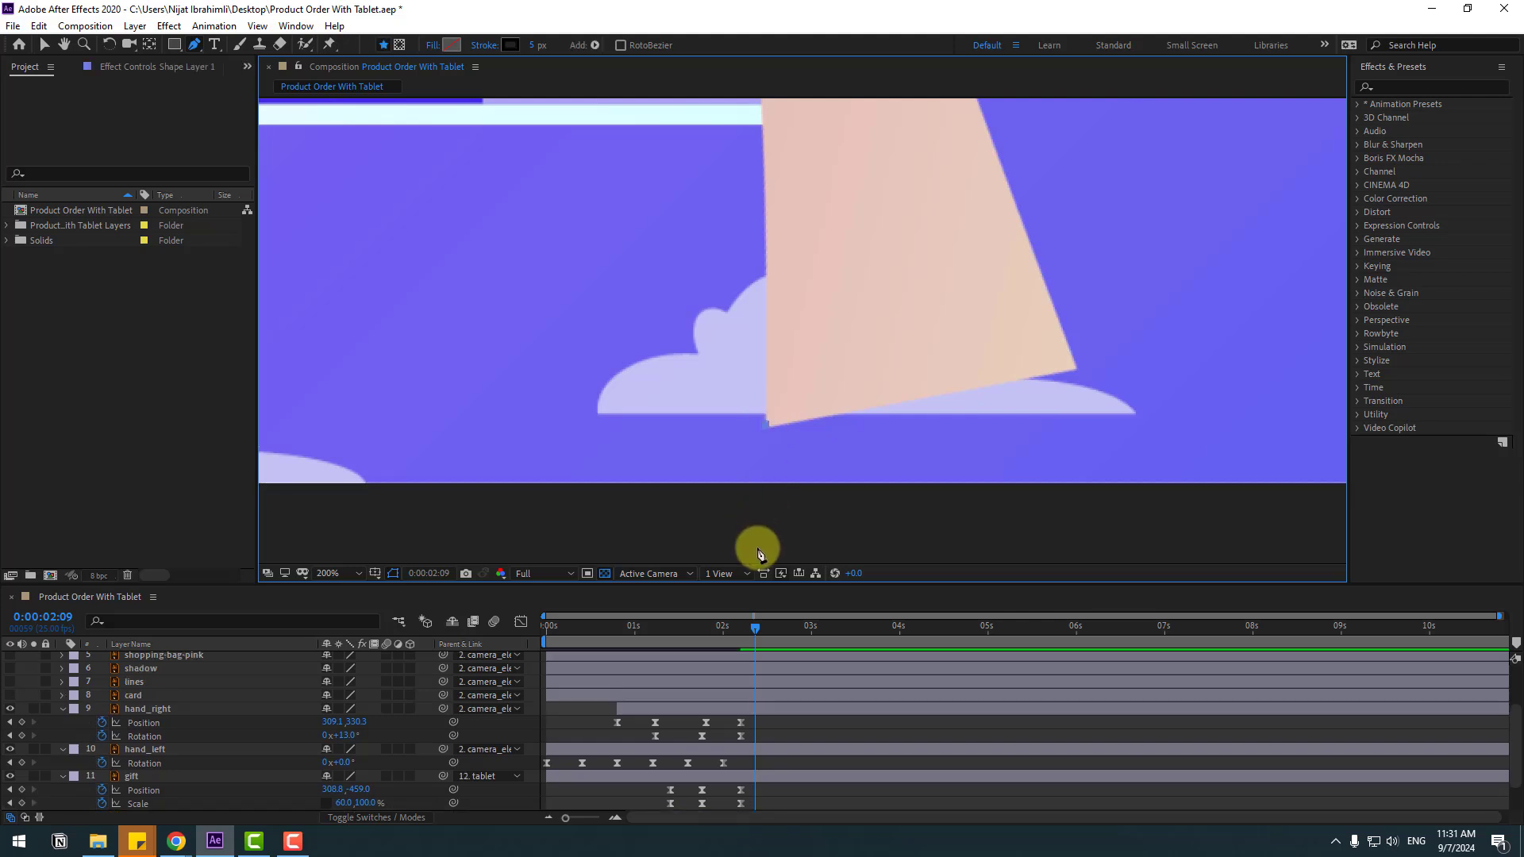
click(1130, 541)
click(1074, 364)
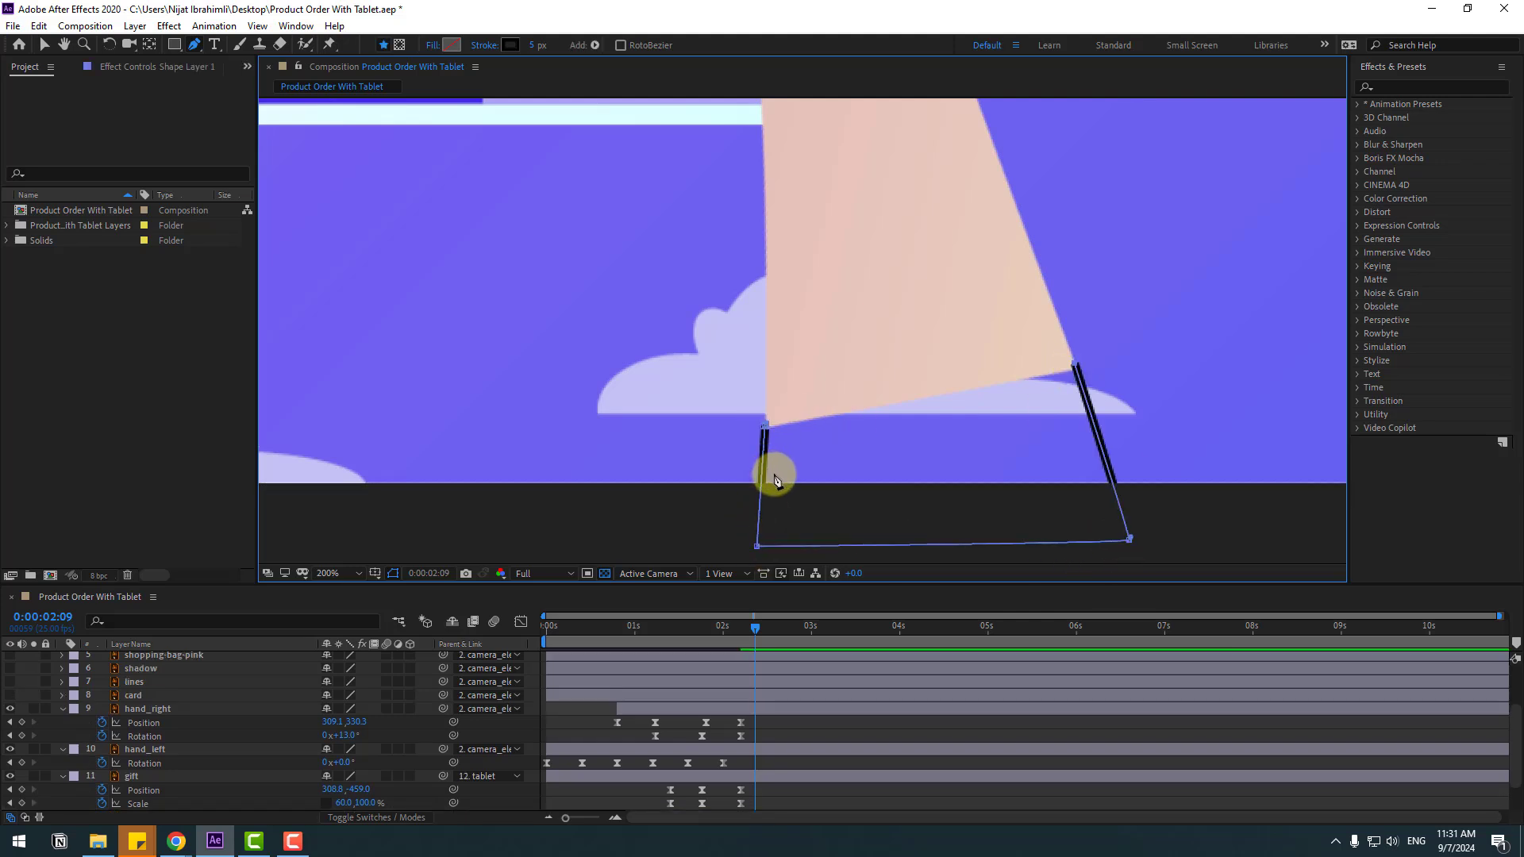
click(765, 427)
Step: Set the forearm shape's stroke to 0 px and its fill to skin colour E7C7BA sampled from the arm
click(44, 47)
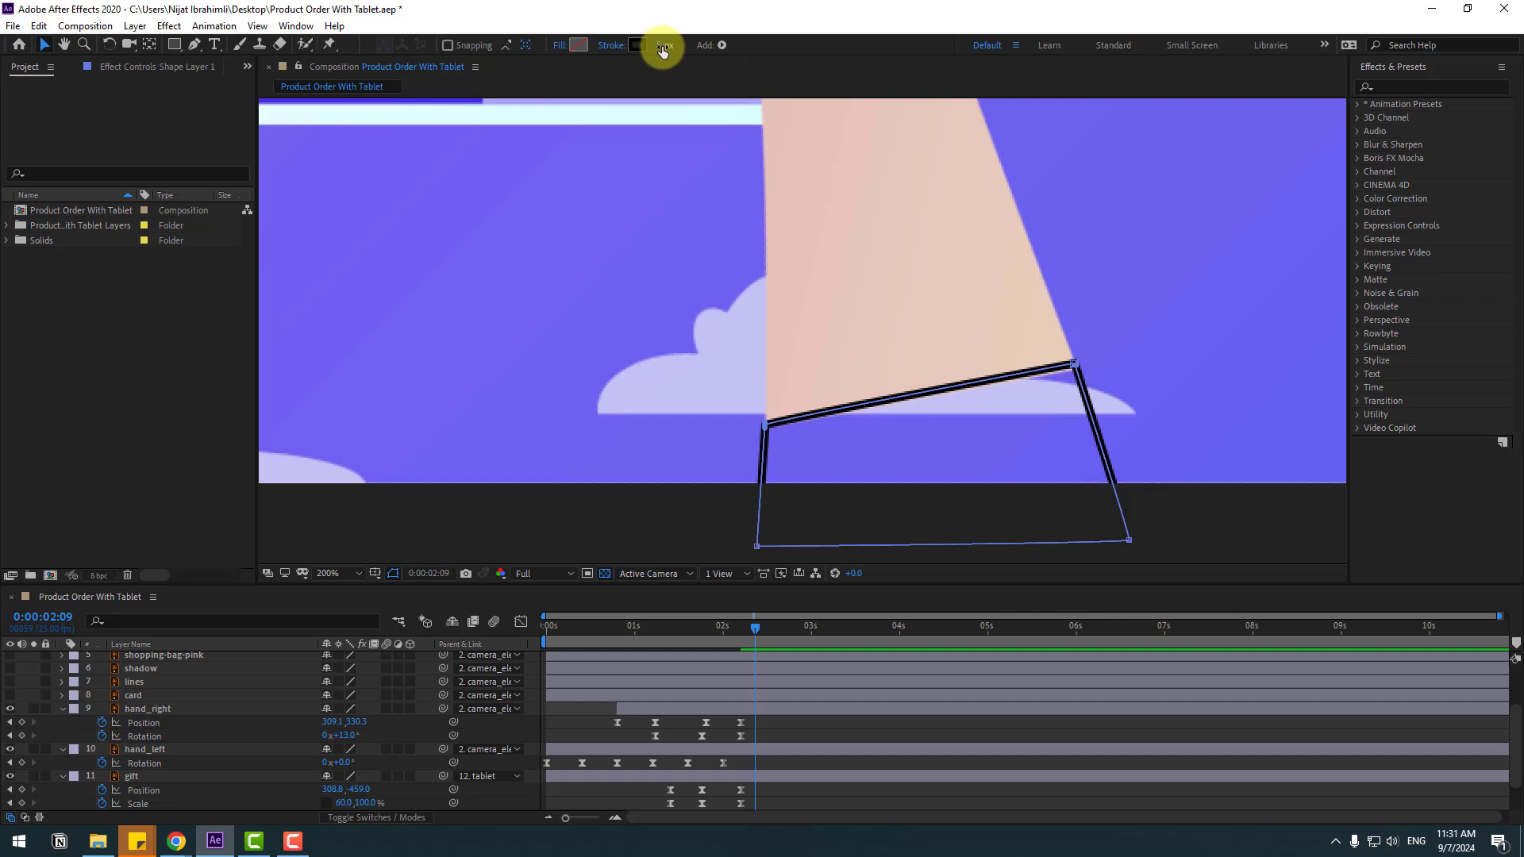
drag(662, 46, 703, 117)
click(579, 45)
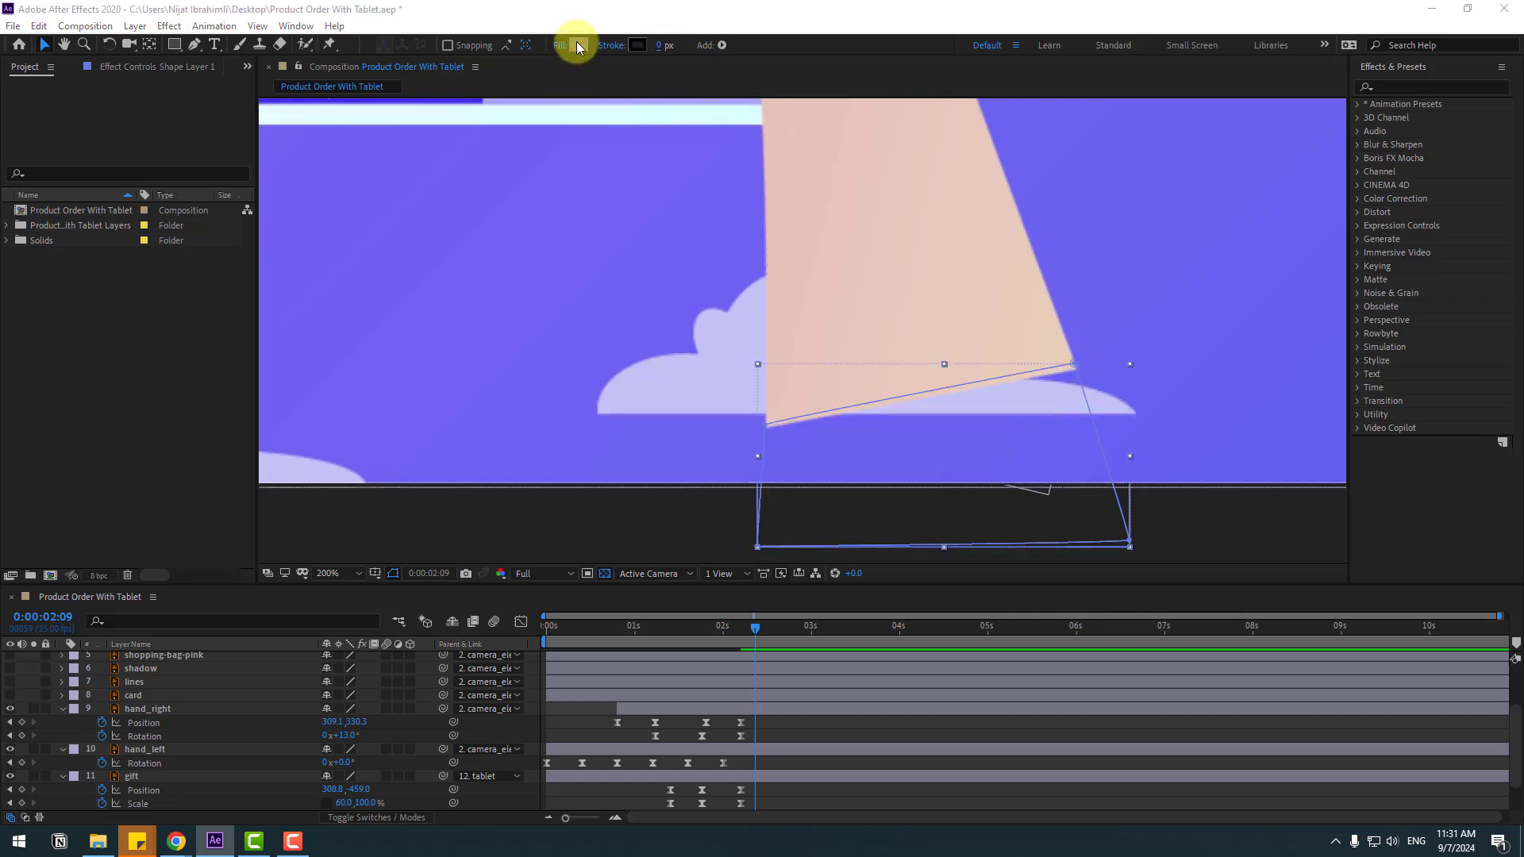
click(782, 672)
click(869, 265)
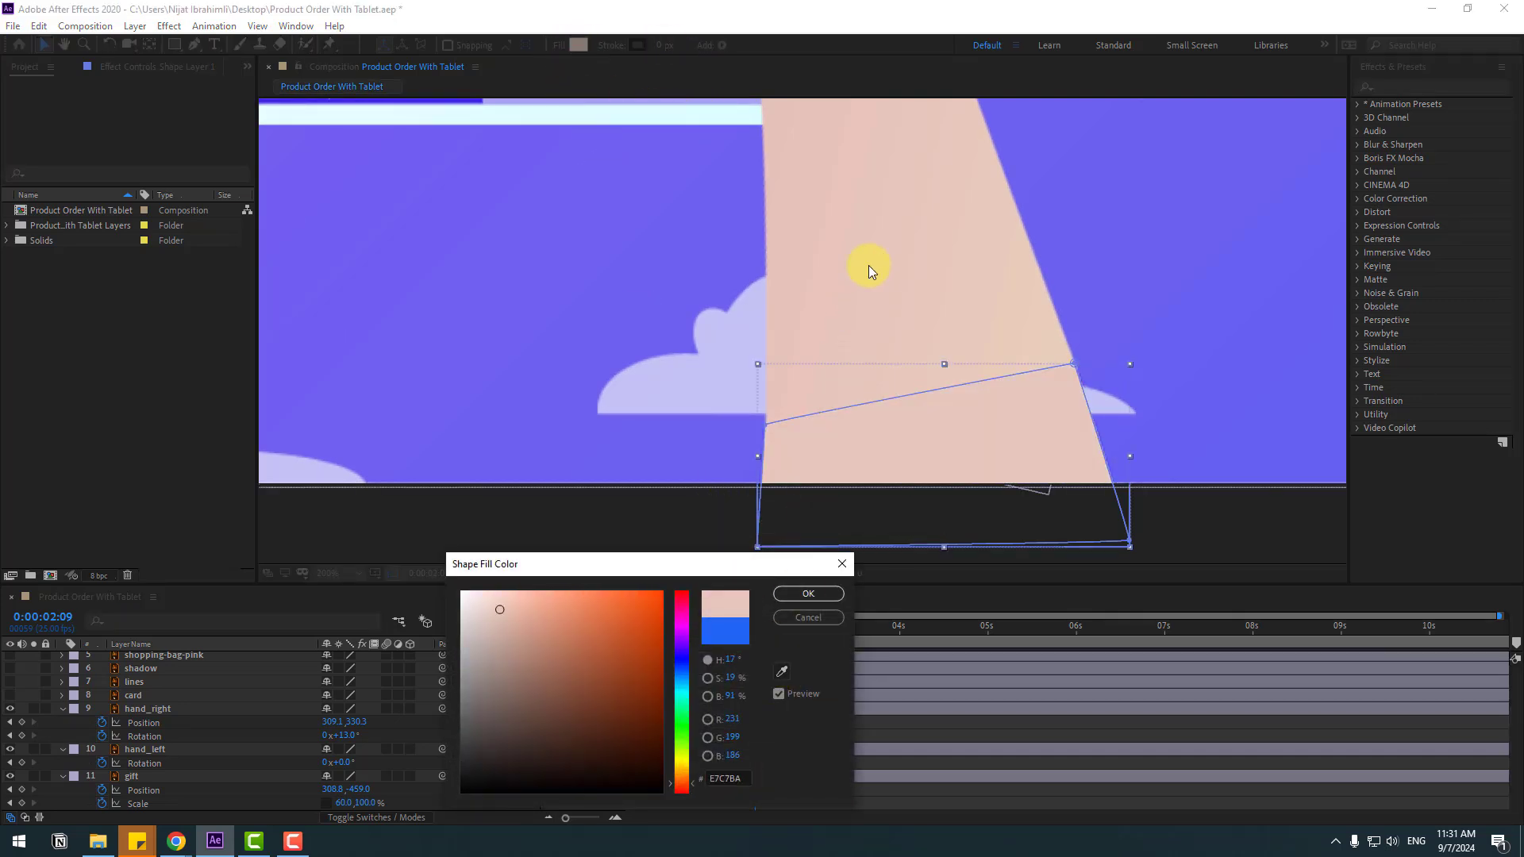
click(796, 606)
click(838, 723)
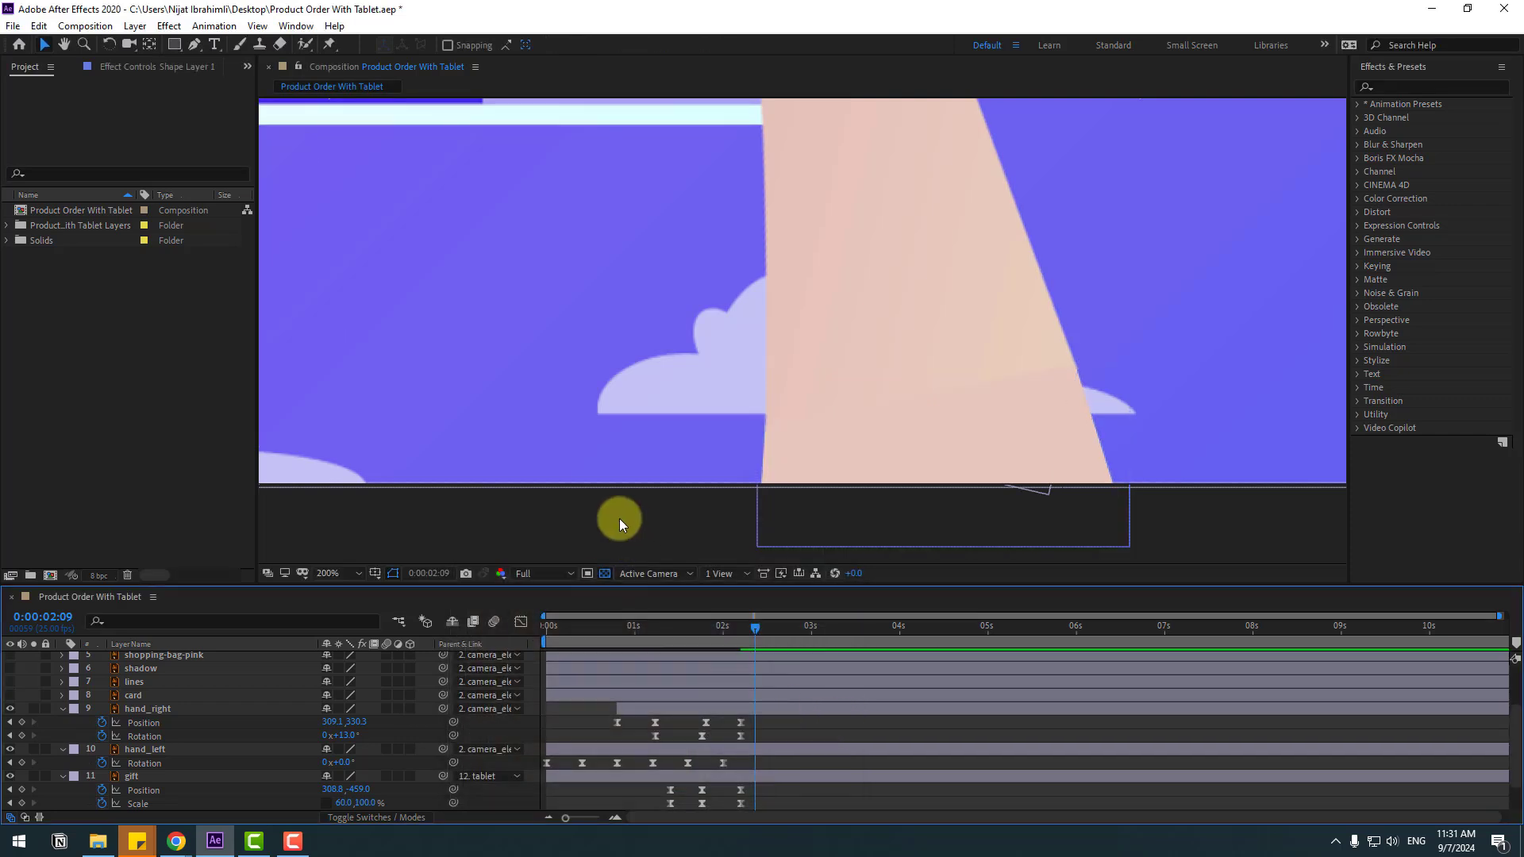
Step: Parent Shape Layer 1 to hand_right and preview the arm's movement
click(869, 452)
scroll(217, 729, down, 1)
scroll(218, 732, up, 3)
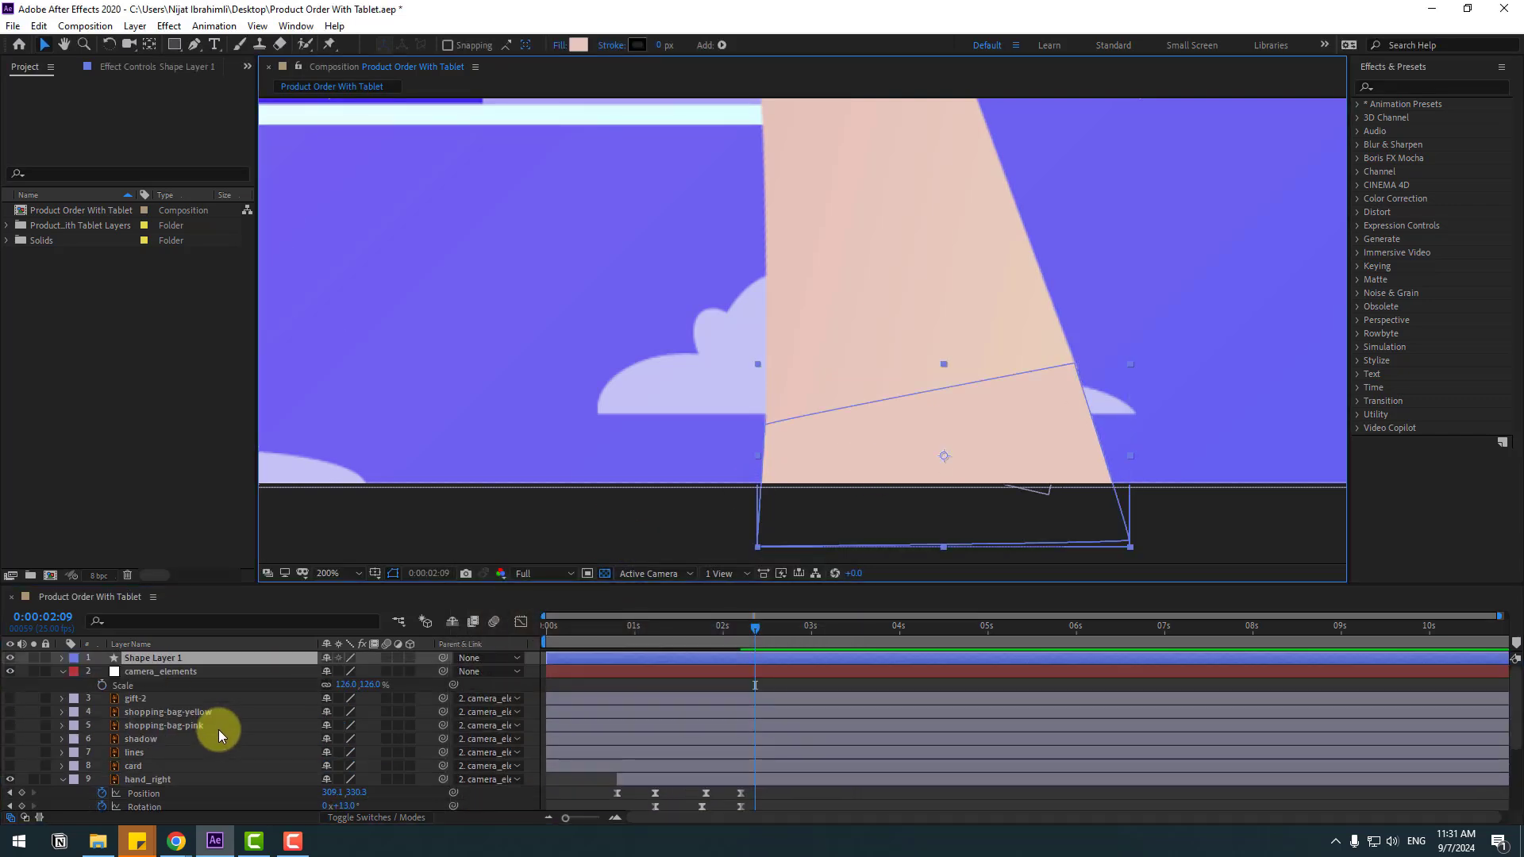
drag(442, 658, 171, 774)
scroll(717, 469, down, 4)
key(space)
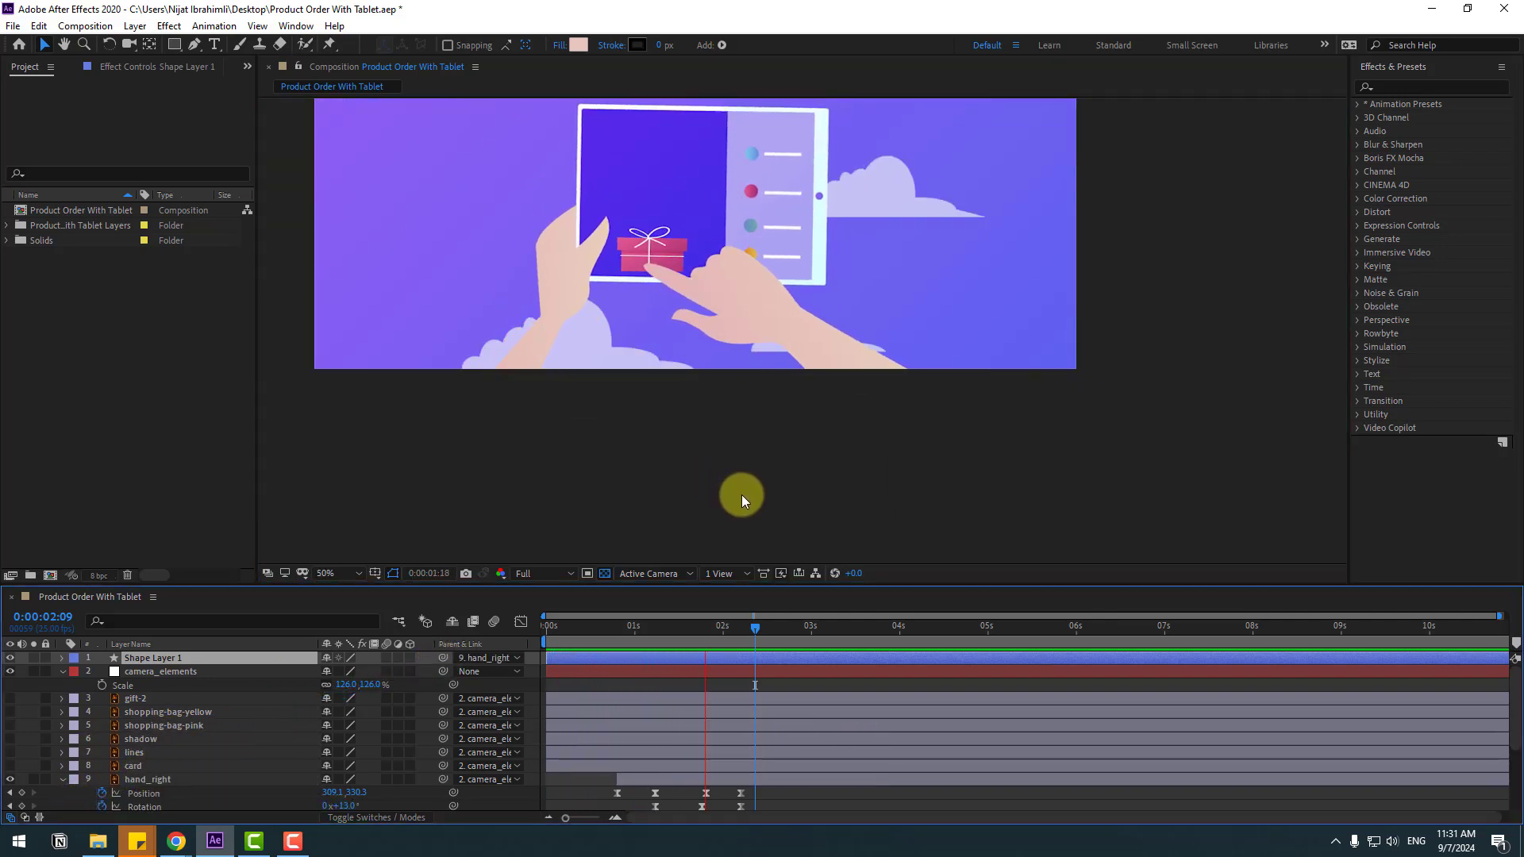
key(space)
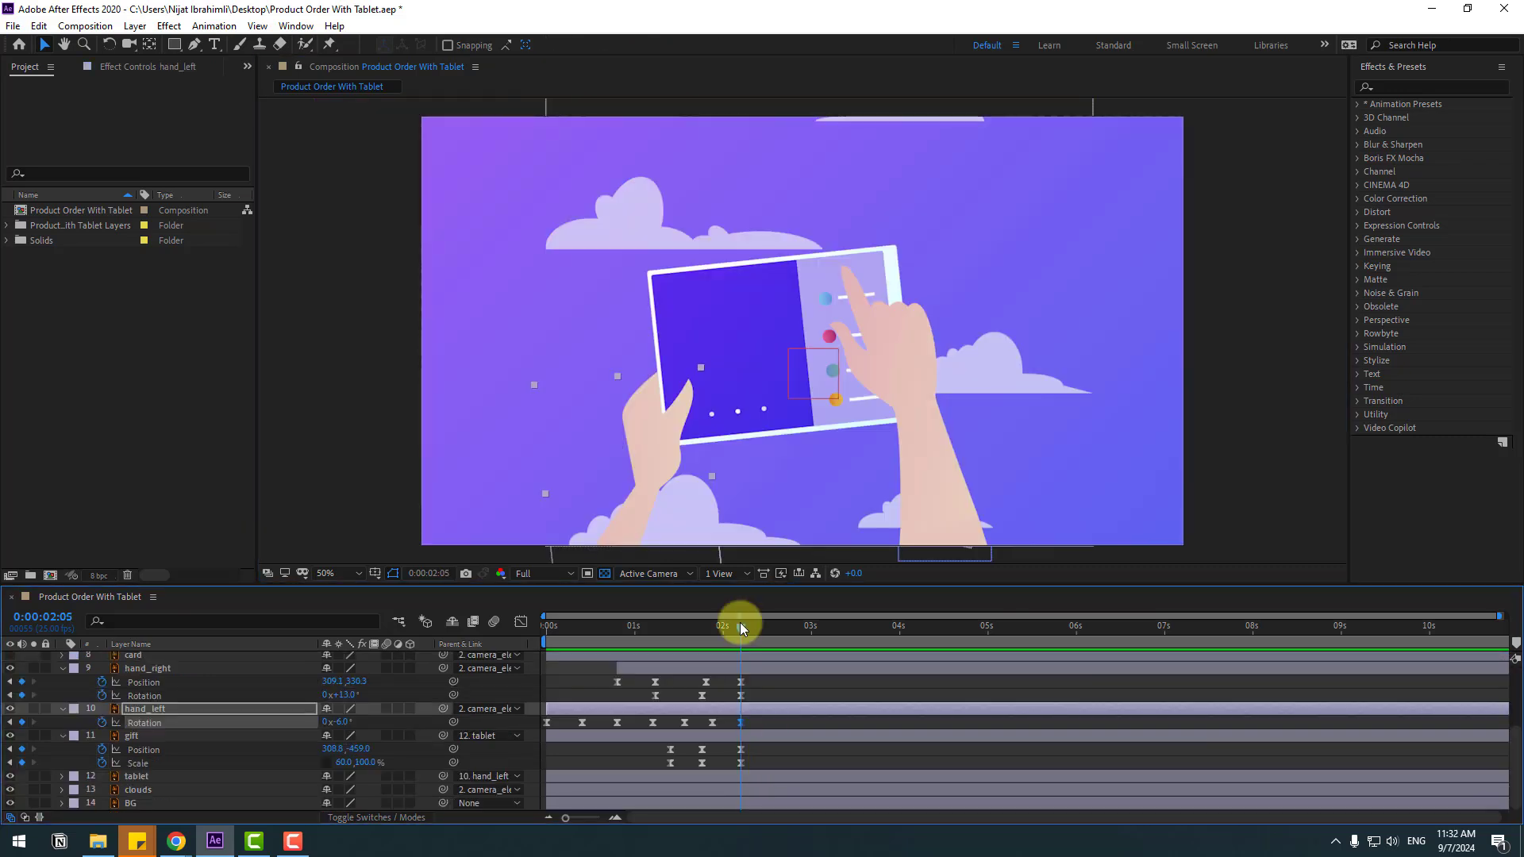
Step: Add three settling Rotation keyframes to hand_left after 0:00:02:05, space them slightly wider apart and preview the sway
drag(740, 622, 759, 622)
drag(345, 722, 374, 717)
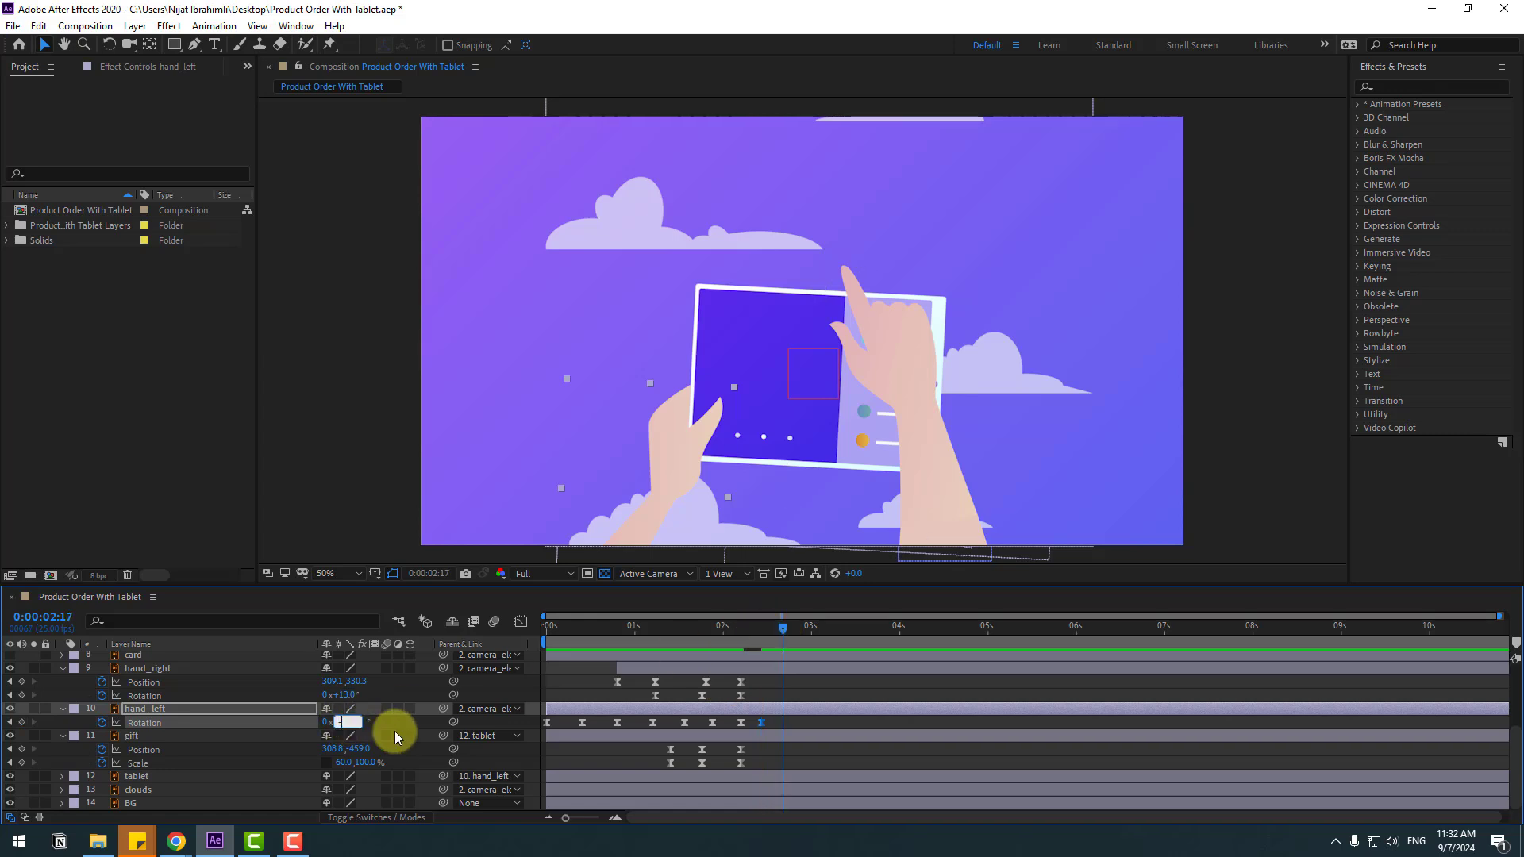
key(Return)
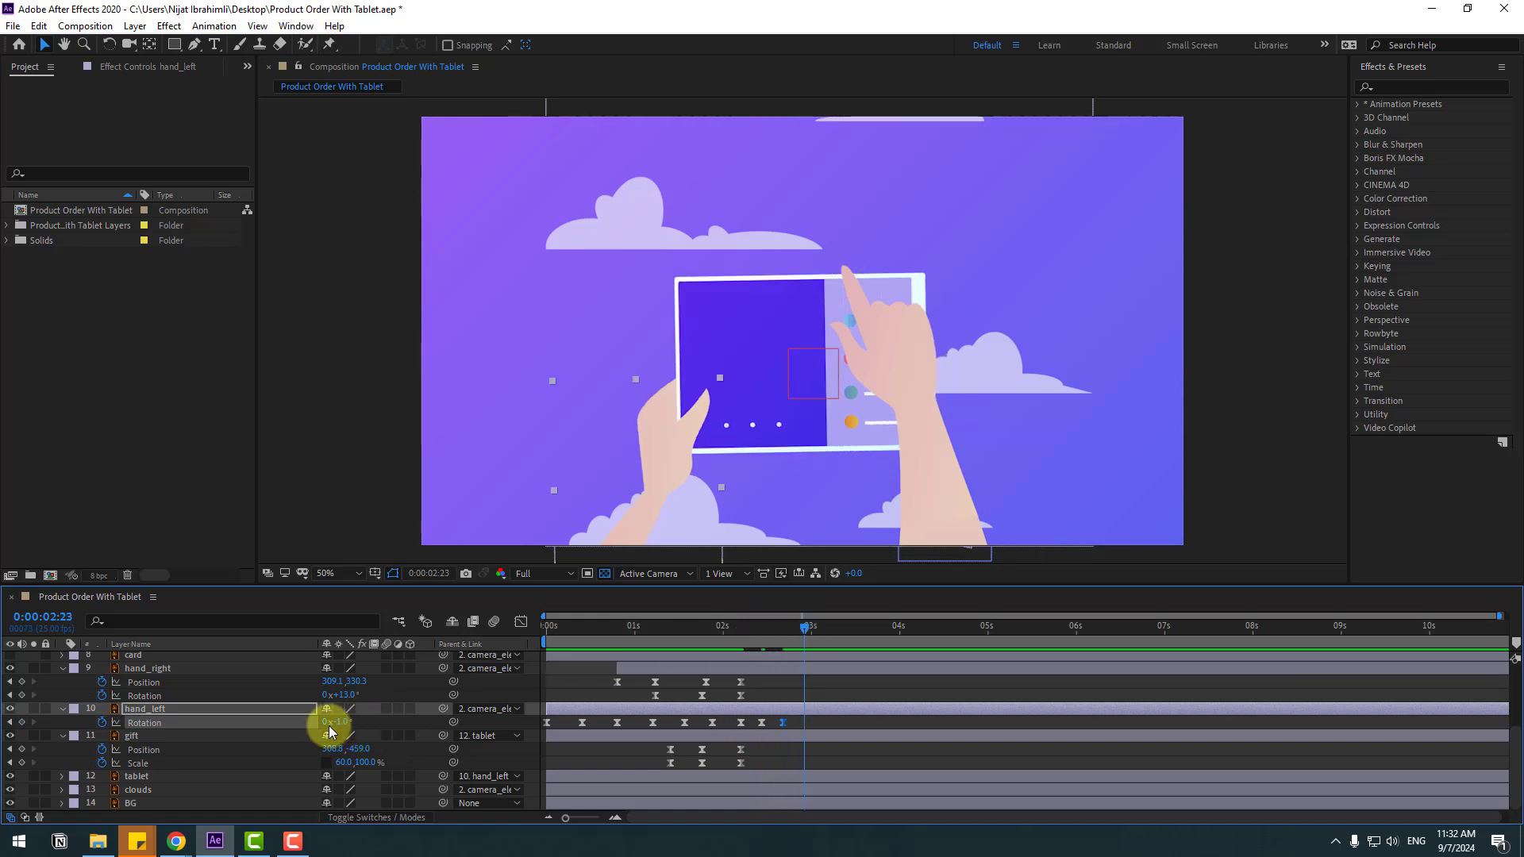
key(Return)
key(space)
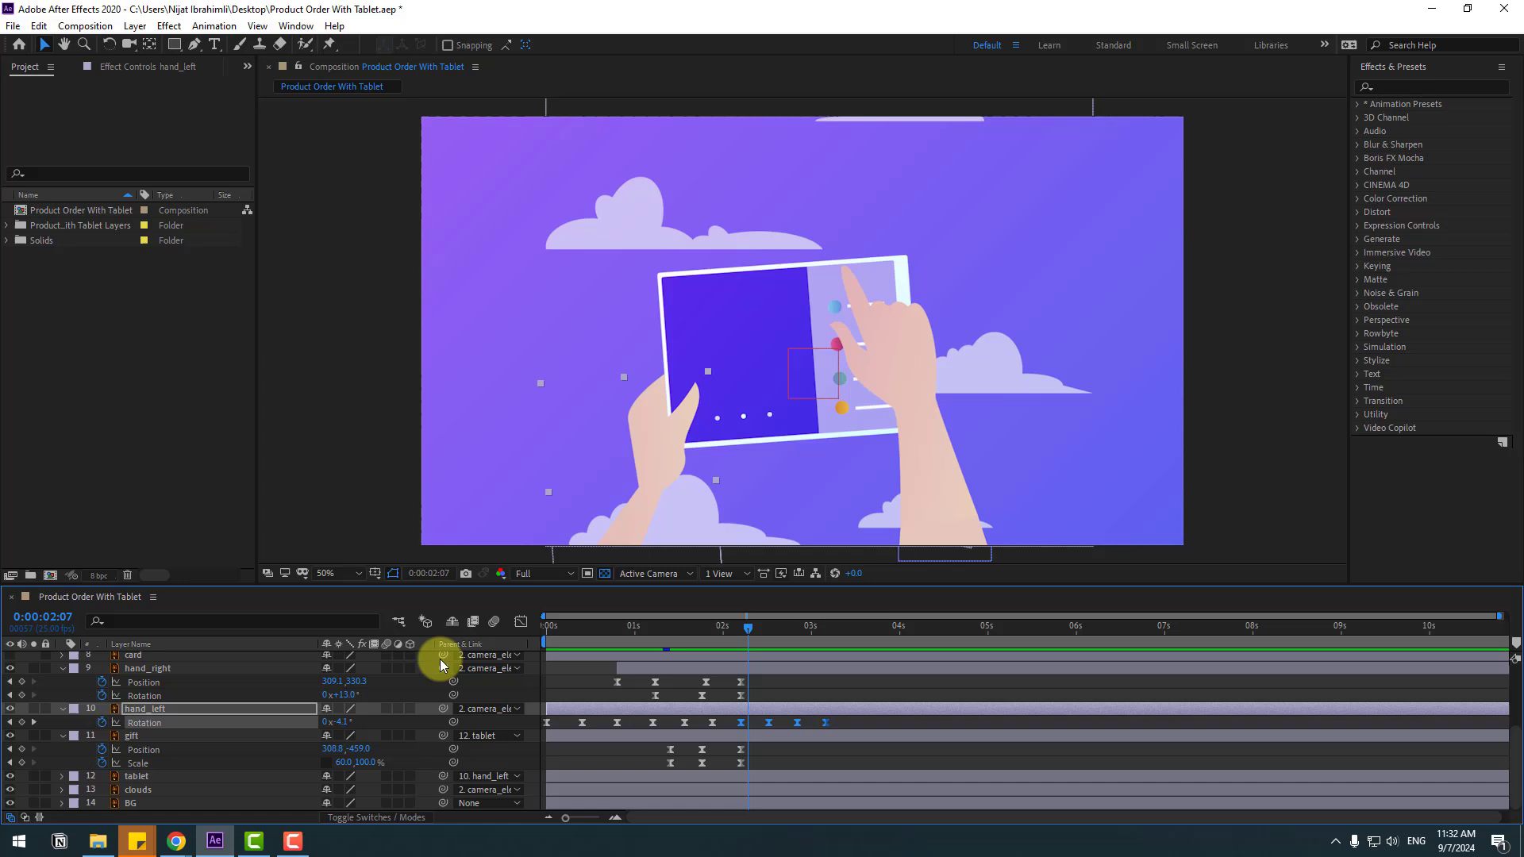
Step: Keyframe the camera_elements Position at 0:00:02:02 and lower the null's Y so the scene drops out of frame at 0:00:02:18
scroll(297, 716, up, 3)
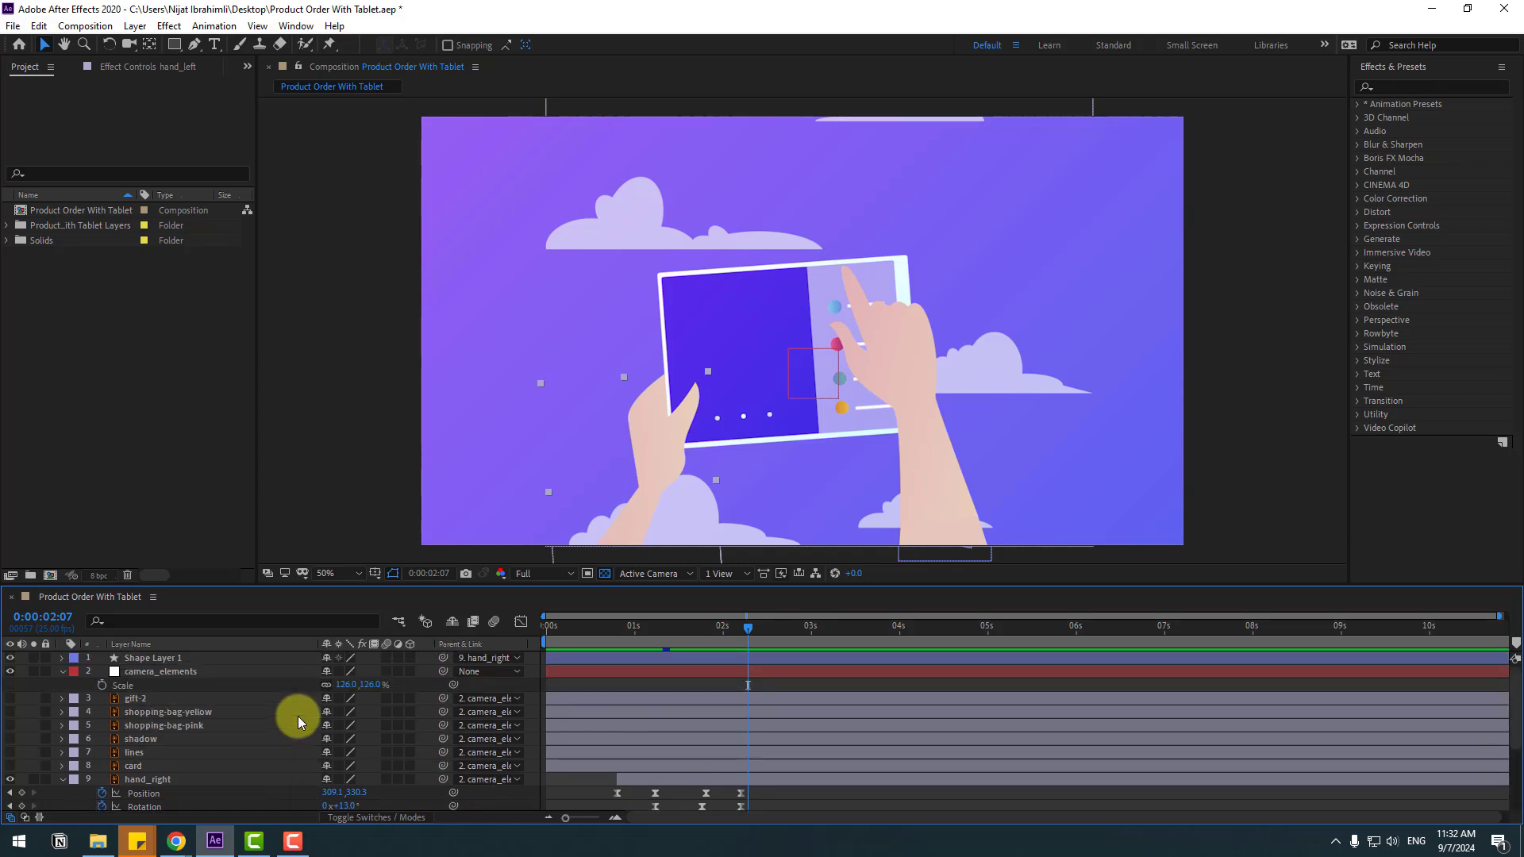
click(147, 674)
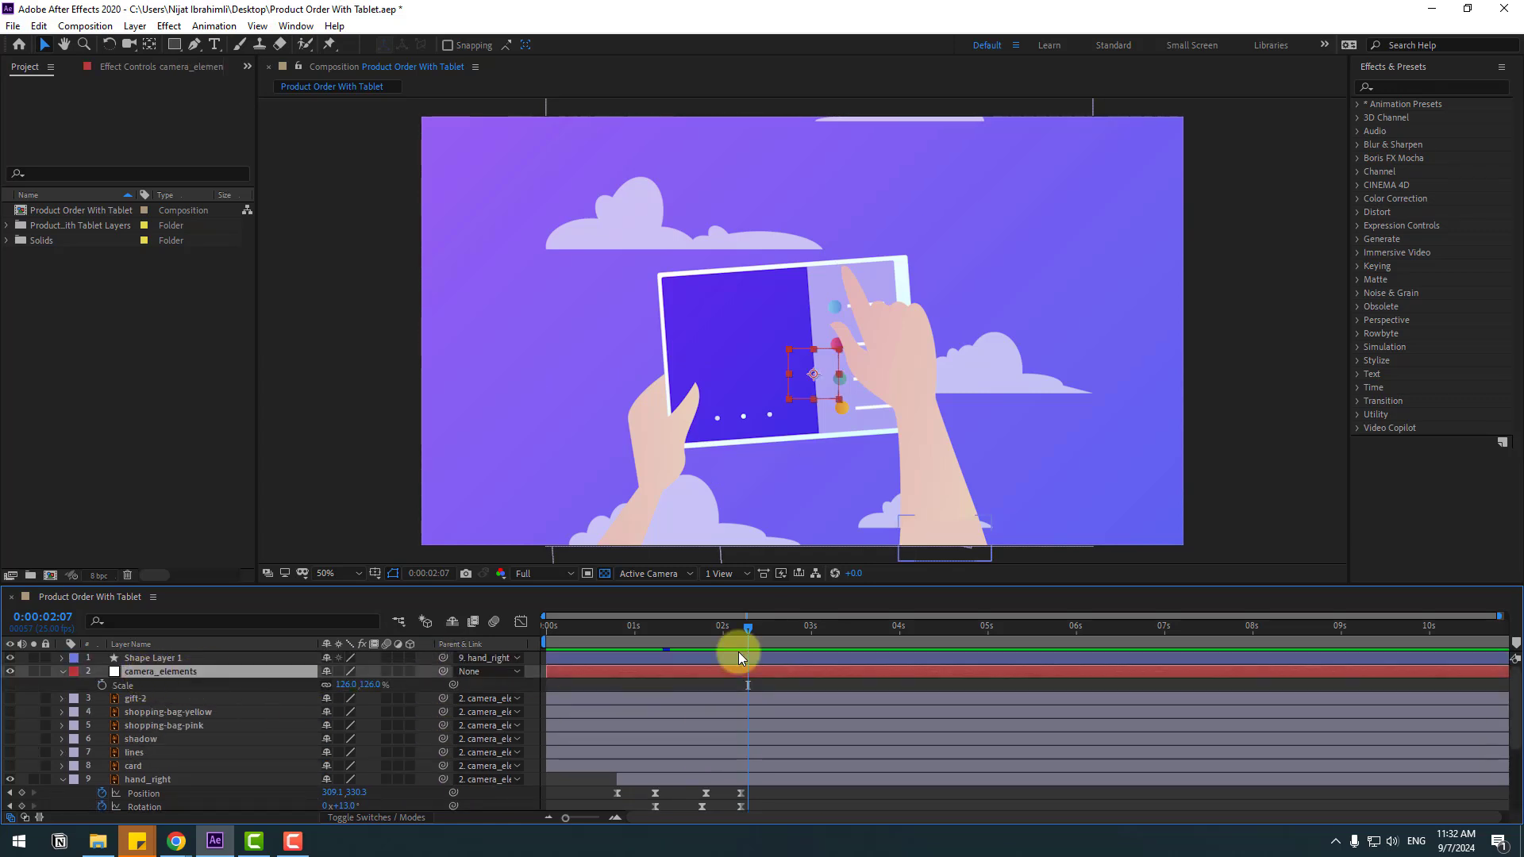
key(p)
drag(748, 626, 786, 626)
click(102, 685)
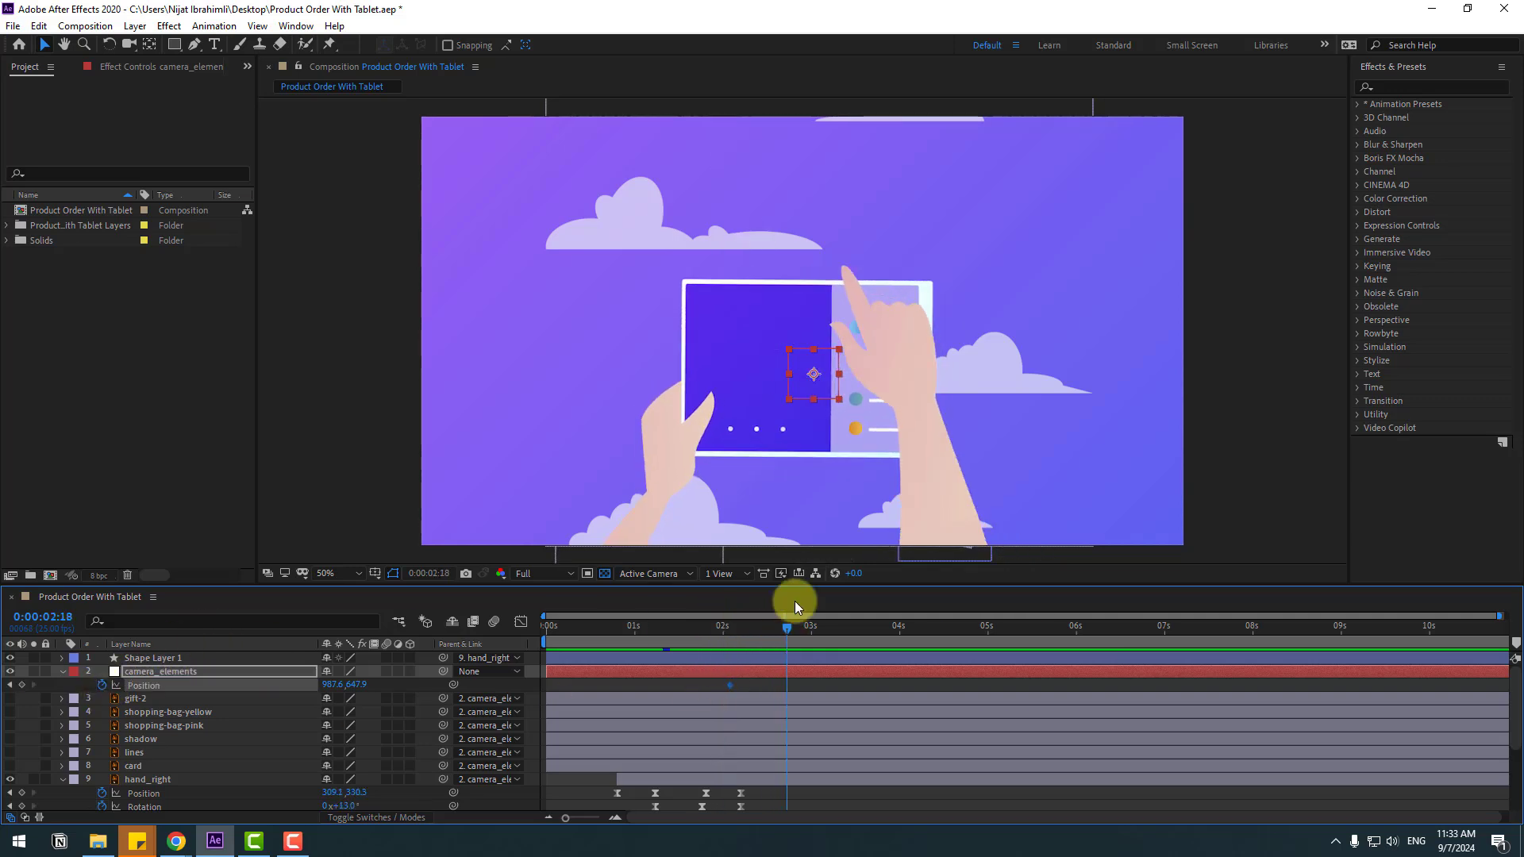
scroll(845, 454, down, 2)
drag(357, 684, 442, 667)
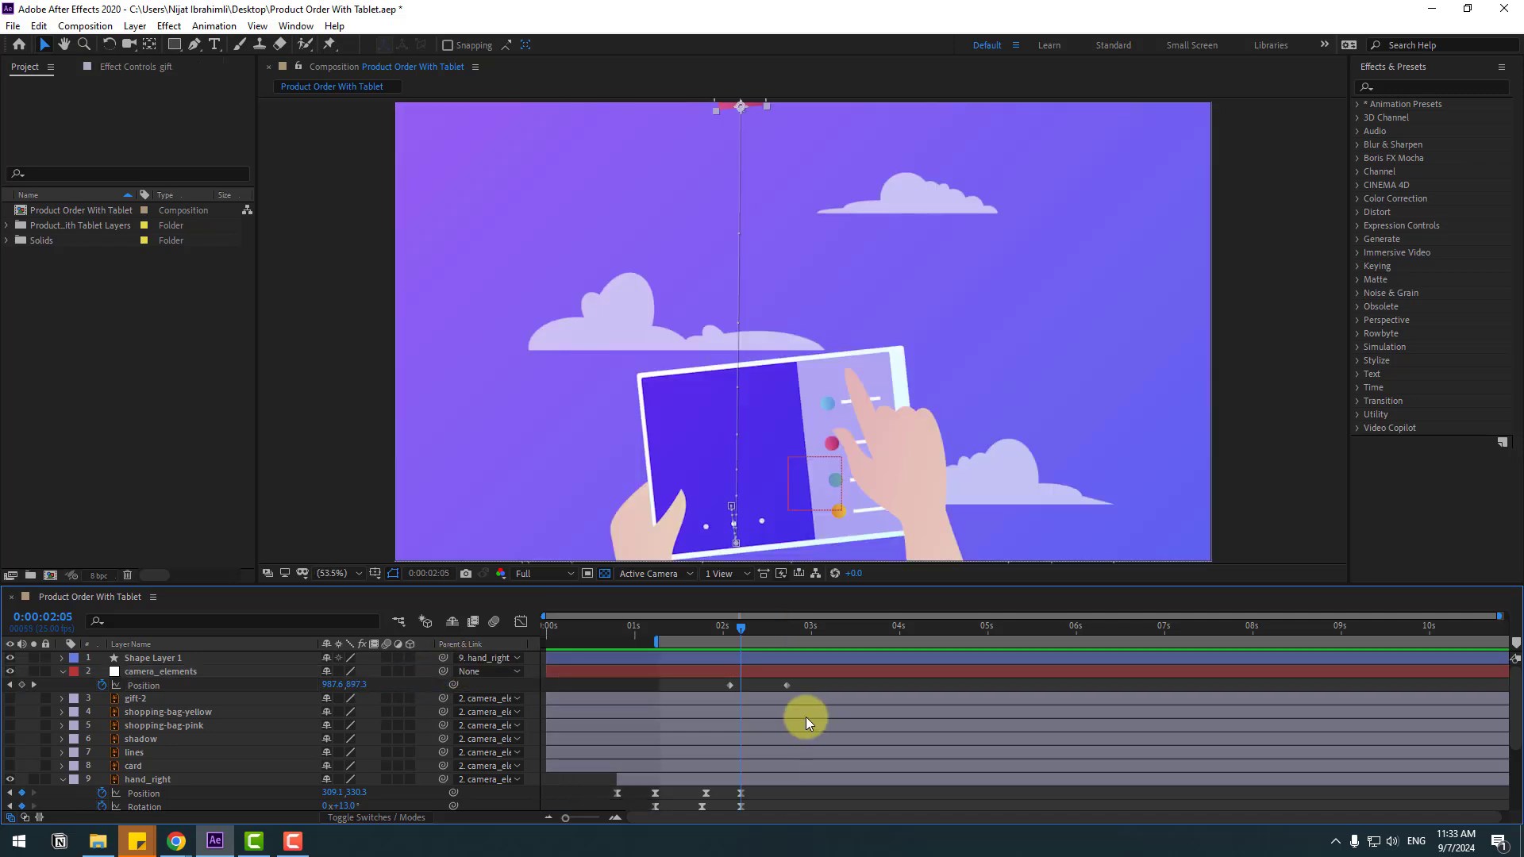
Step: Apply Easy Ease to both camera_elements Position keyframes
drag(803, 689, 697, 708)
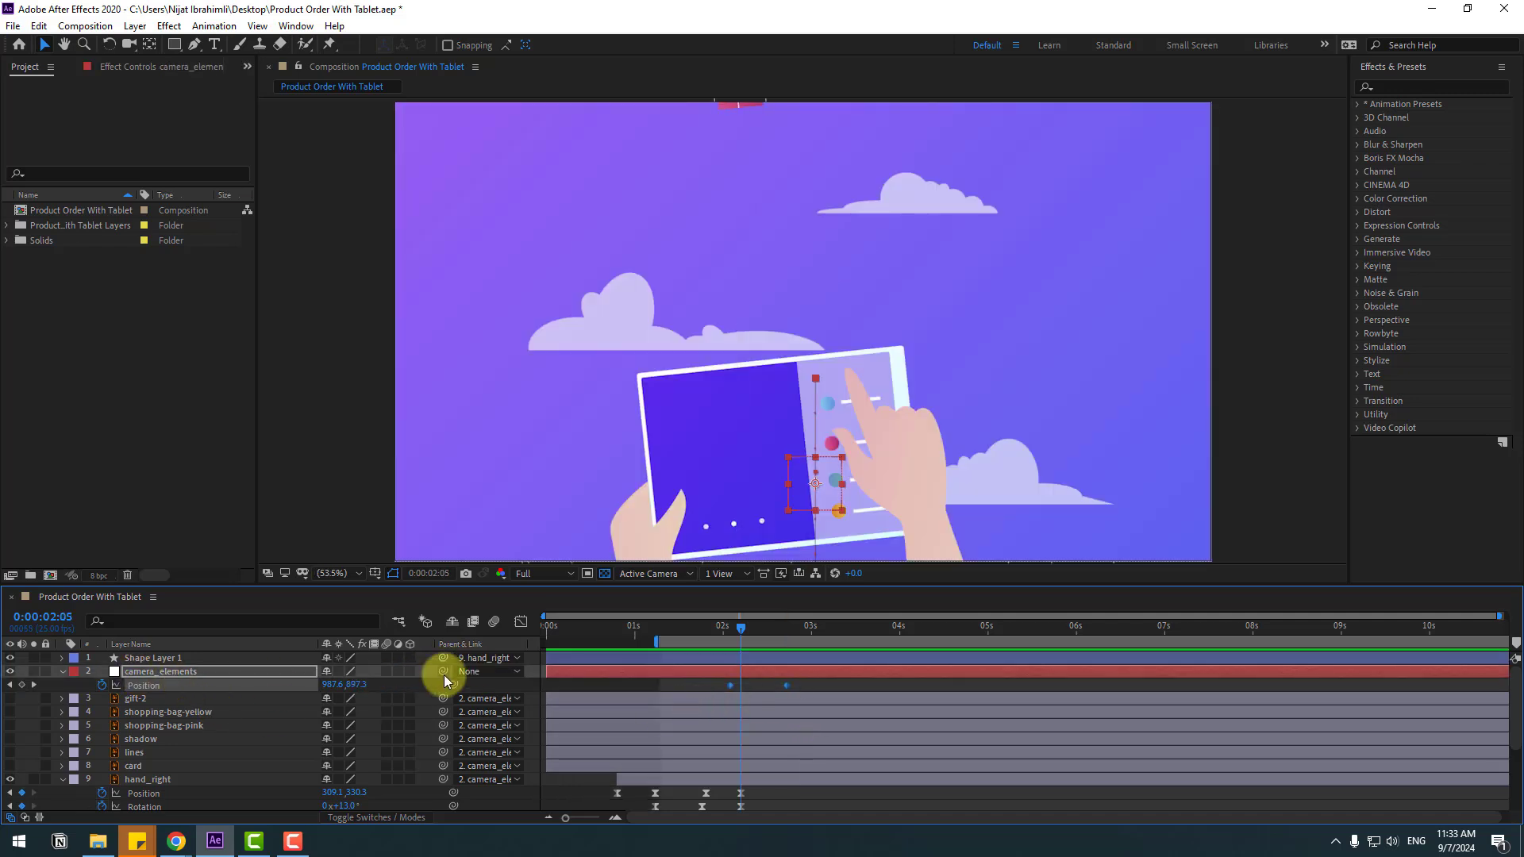
right_click(787, 685)
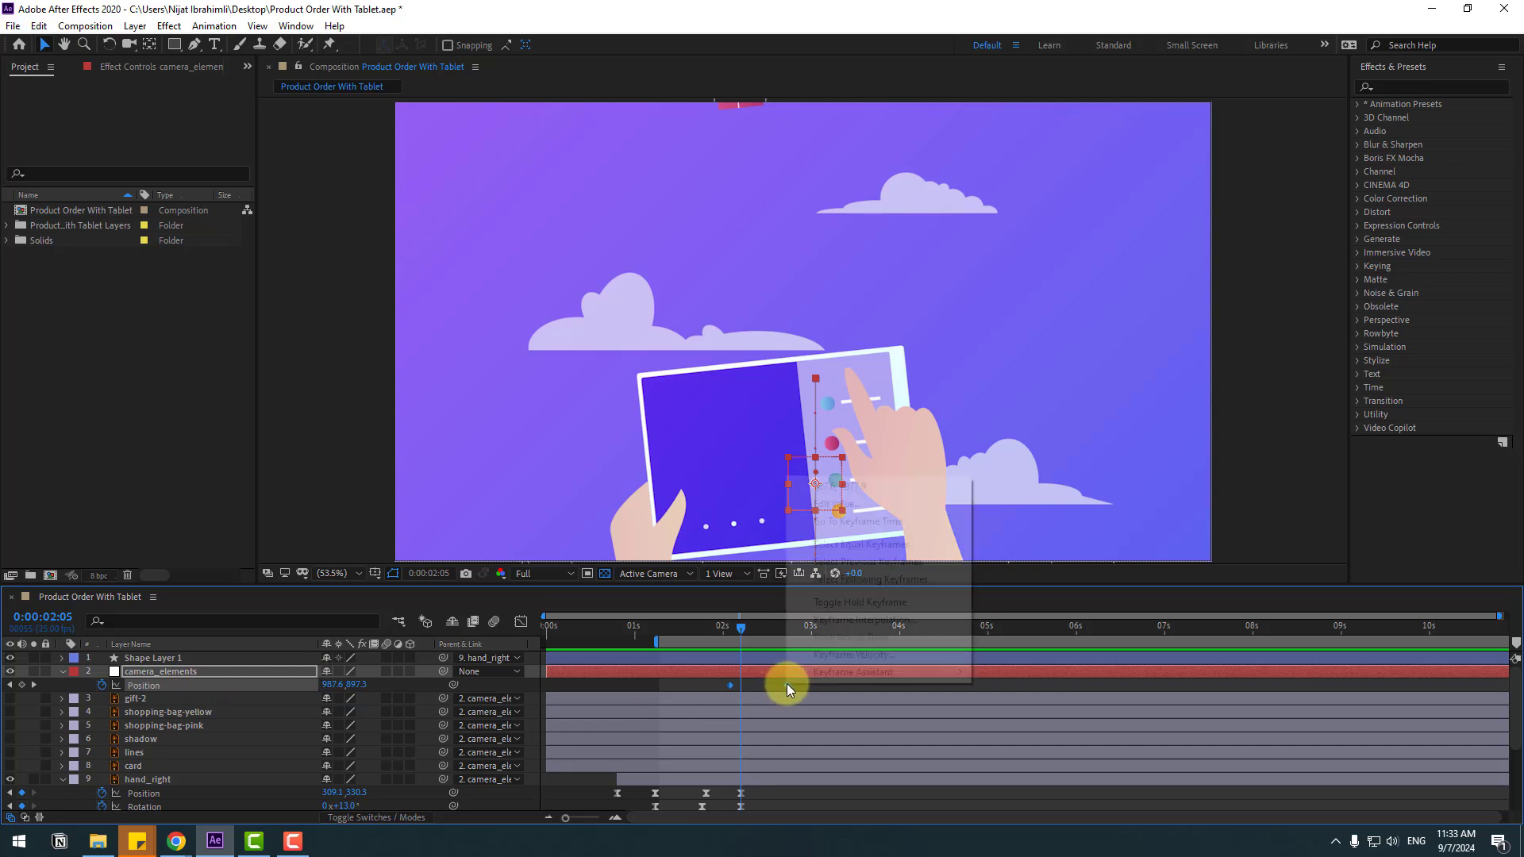
click(1002, 724)
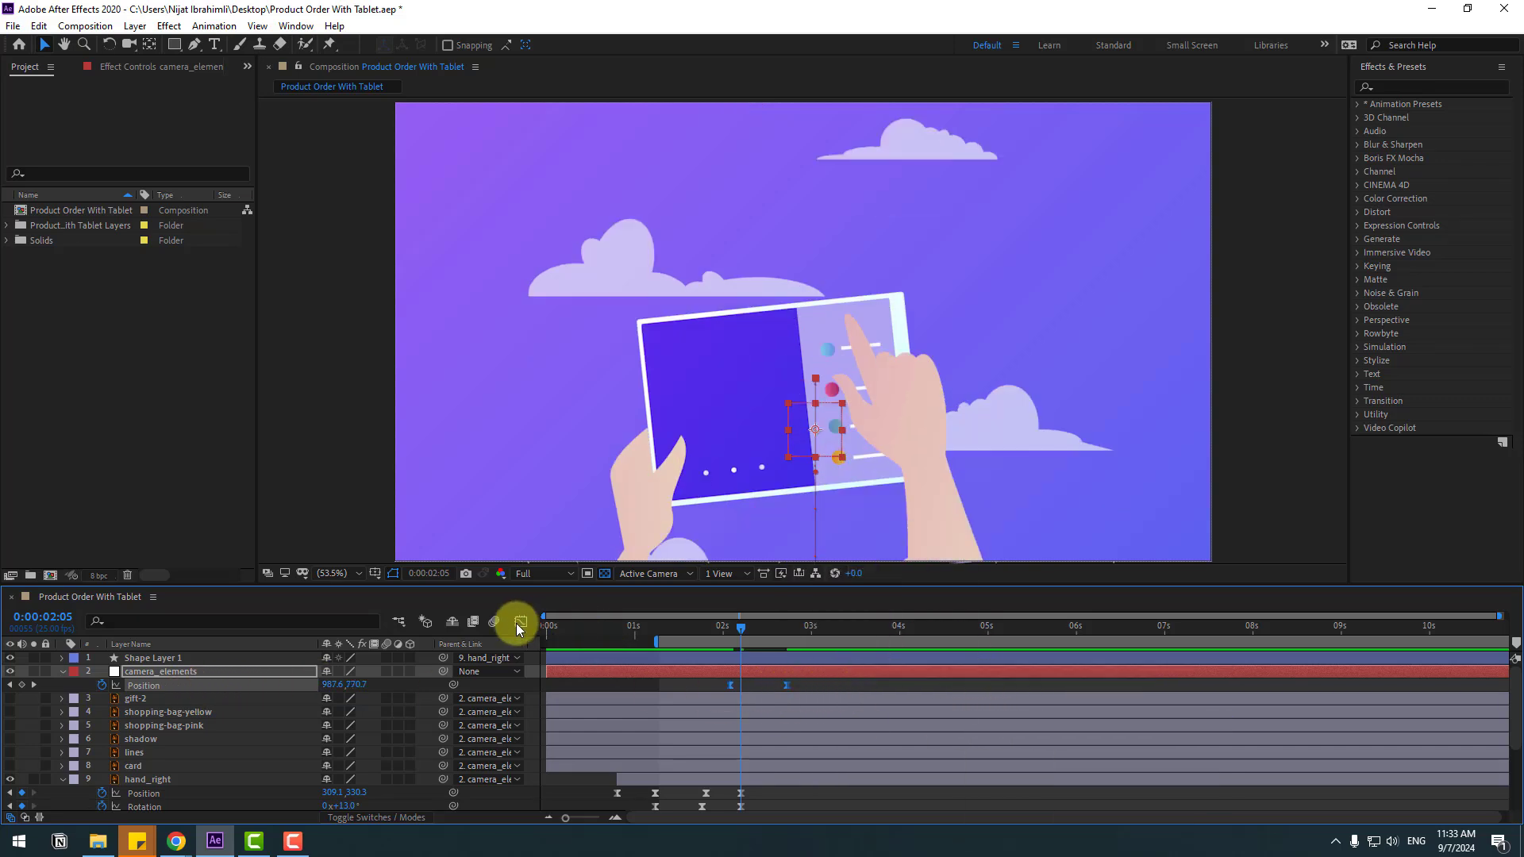
Step: Reshape the camera_elements Position speed curve to peak early, and shift the second Position keyframe earlier to 0:00:02:12
click(521, 621)
mouse_move(754, 620)
mouse_down()
mouse_move(721, 622)
mouse_move(736, 627)
mouse_up()
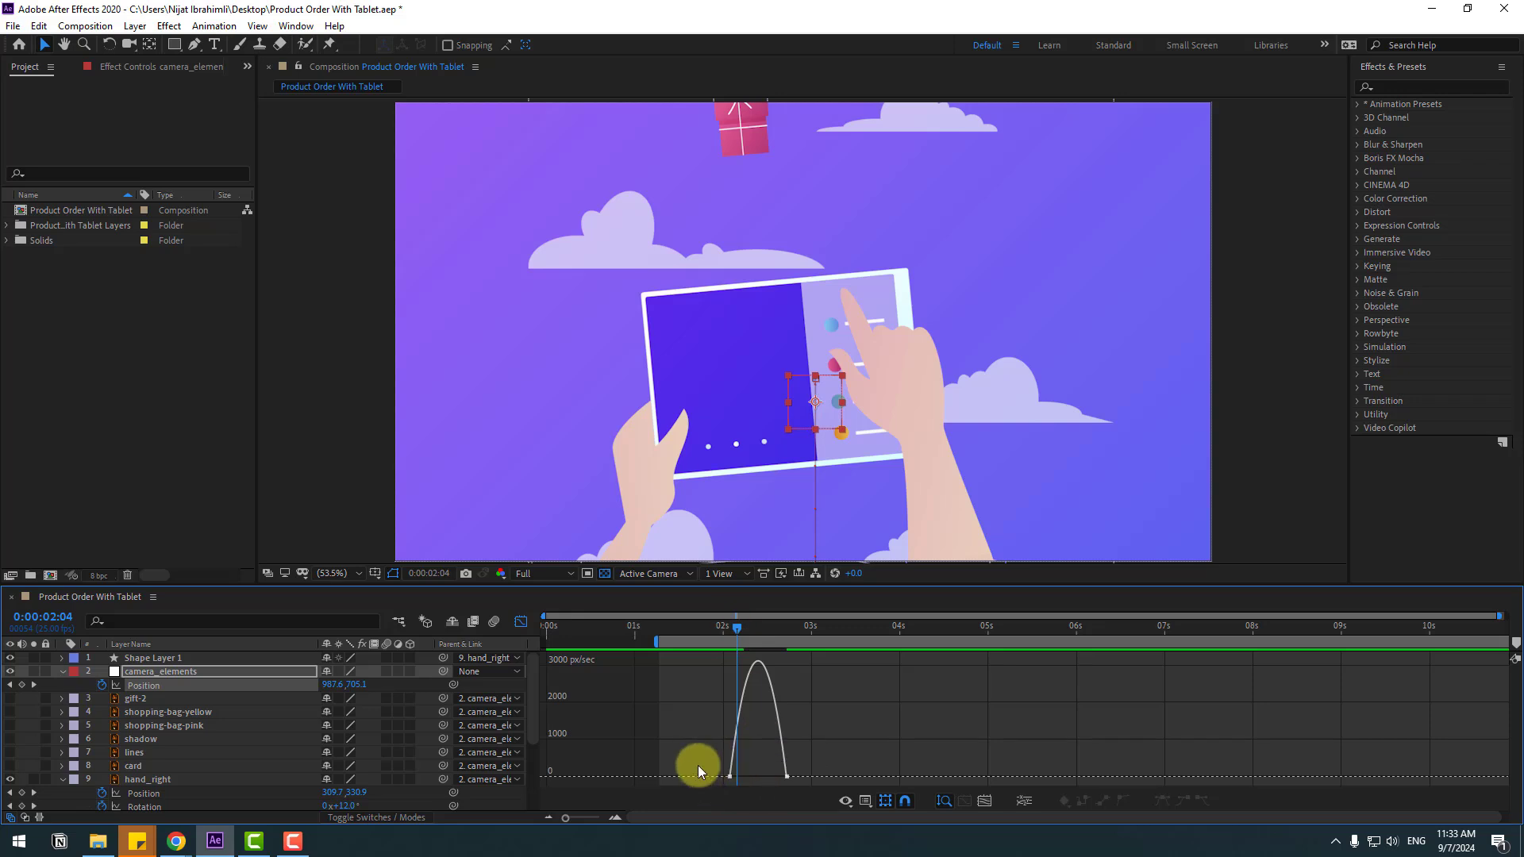
drag(698, 765, 767, 779)
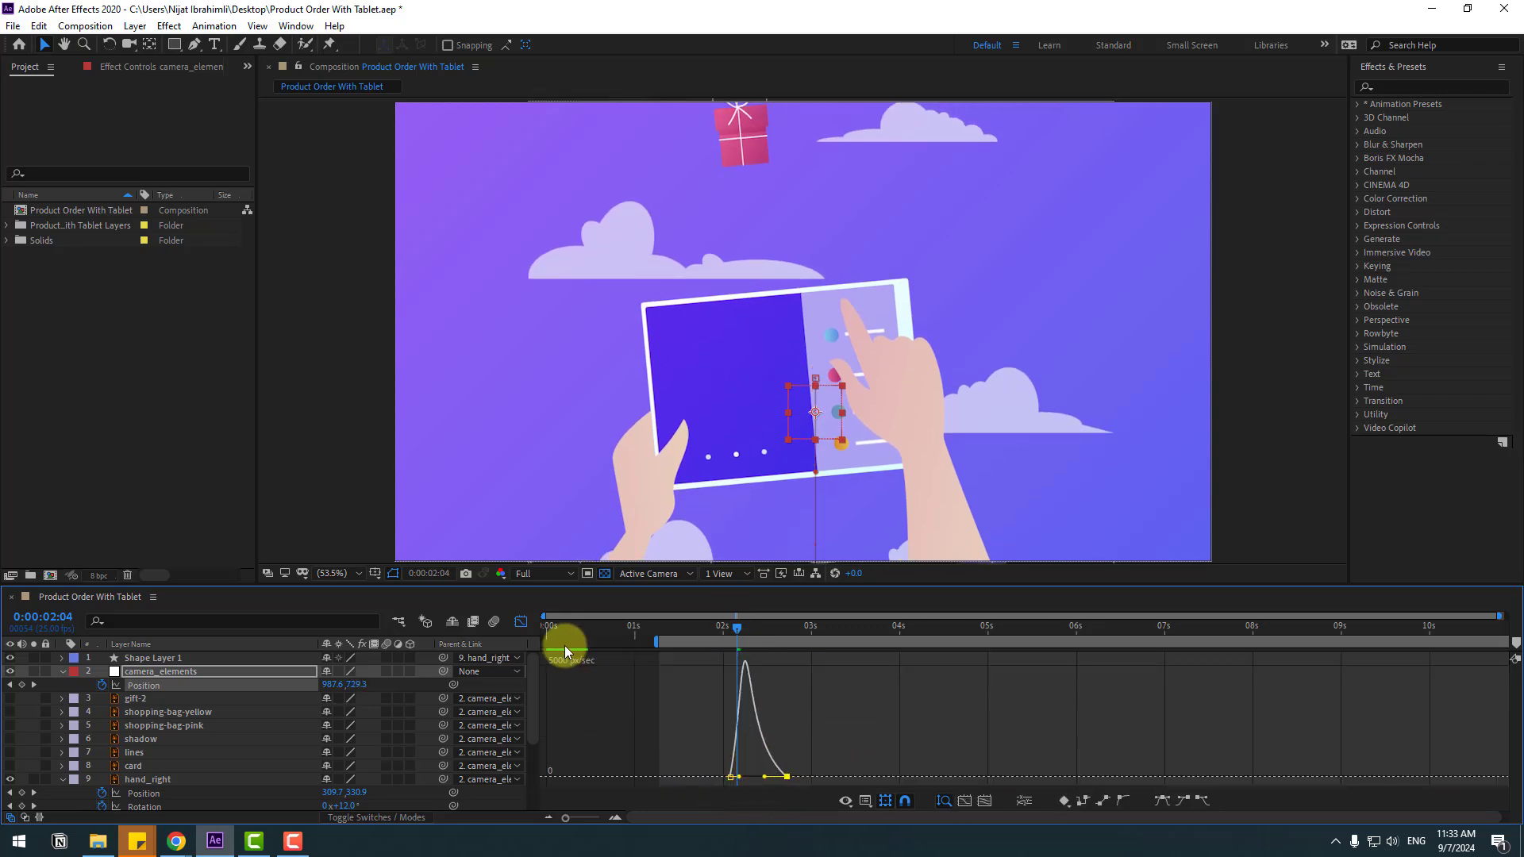
click(521, 621)
drag(785, 684, 765, 684)
drag(707, 624, 749, 630)
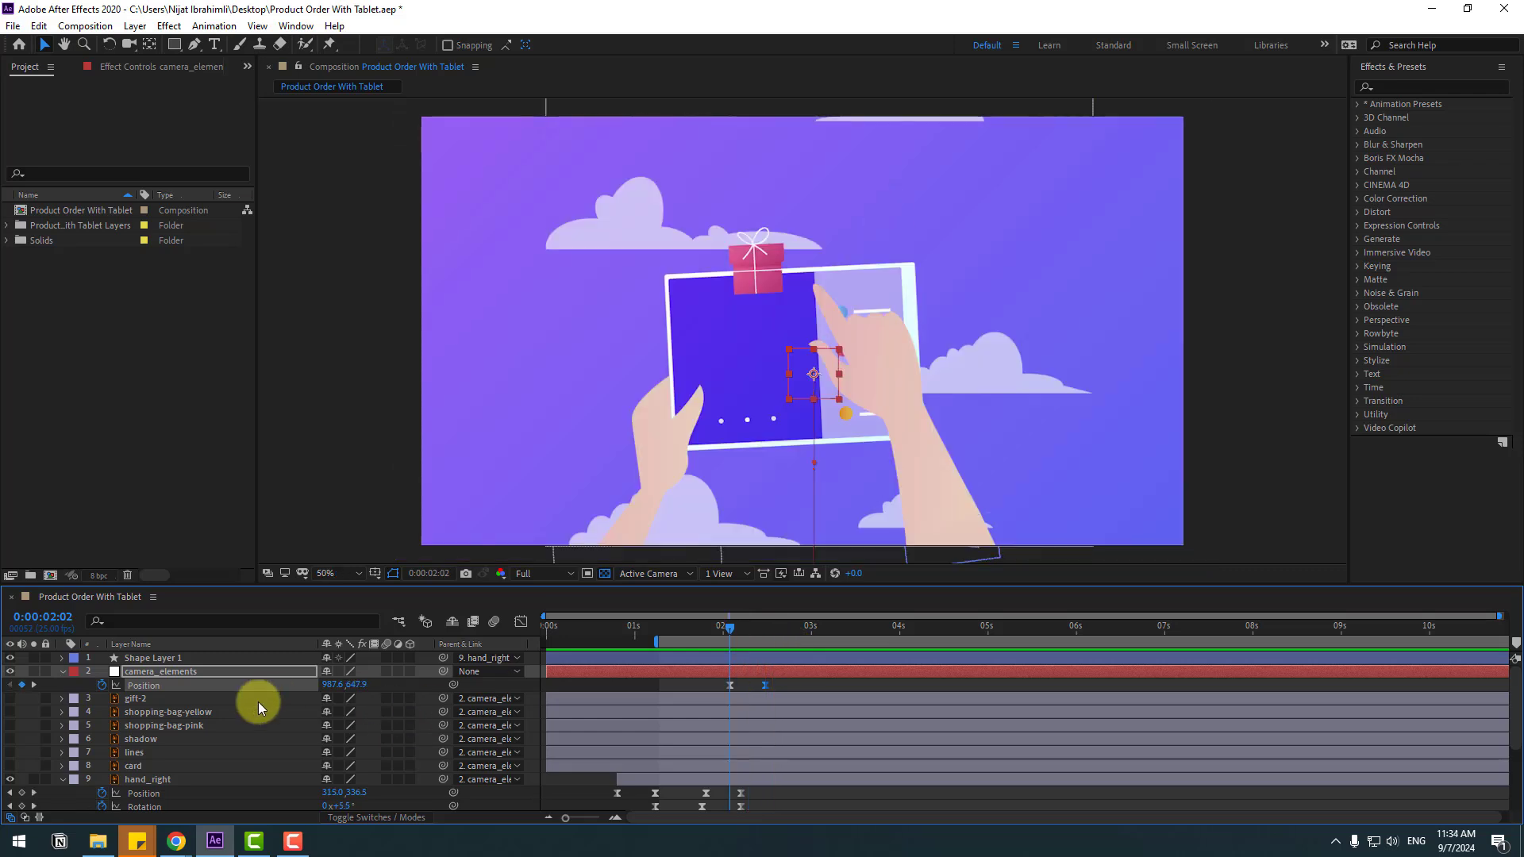
Step: Show the card layer, rotate it to -90° and move it down near the flying gift
scroll(255, 698, down, 2)
click(139, 736)
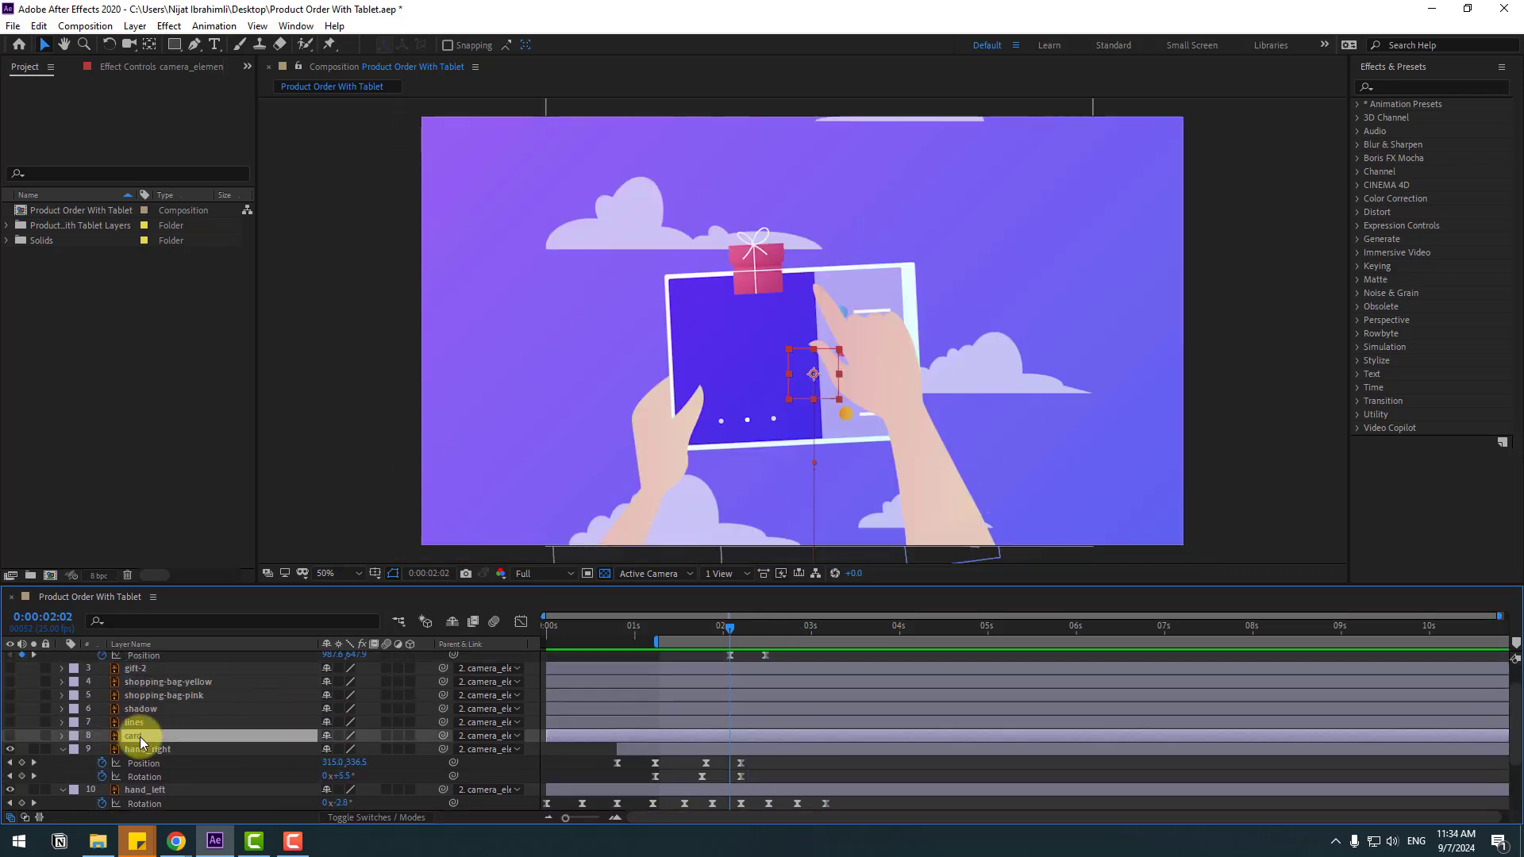
click(10, 736)
drag(815, 196, 808, 249)
key(r)
drag(344, 751, 280, 760)
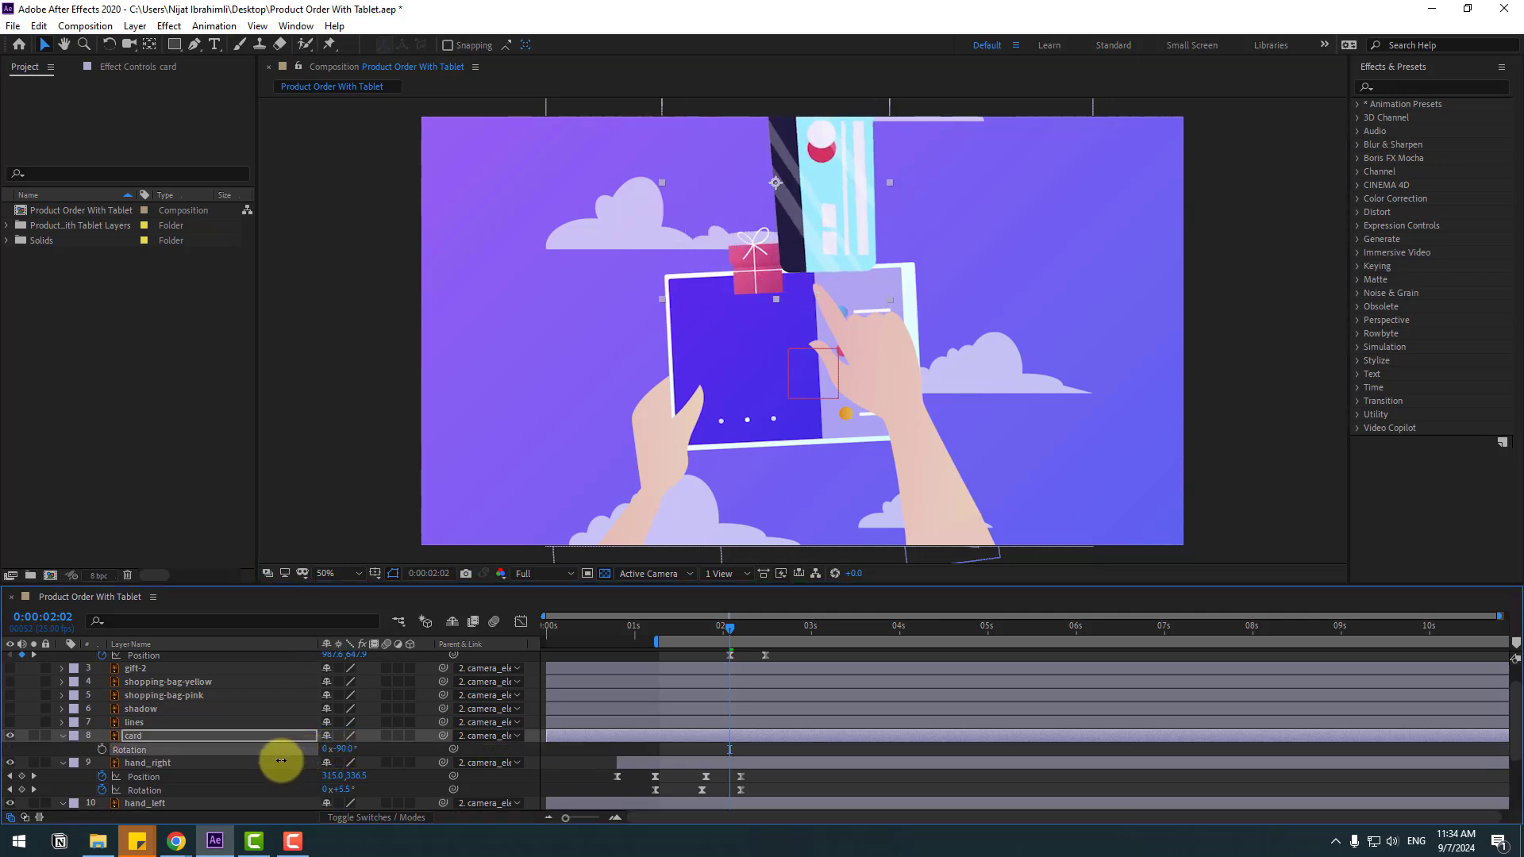
drag(815, 251, 750, 311)
click(294, 764)
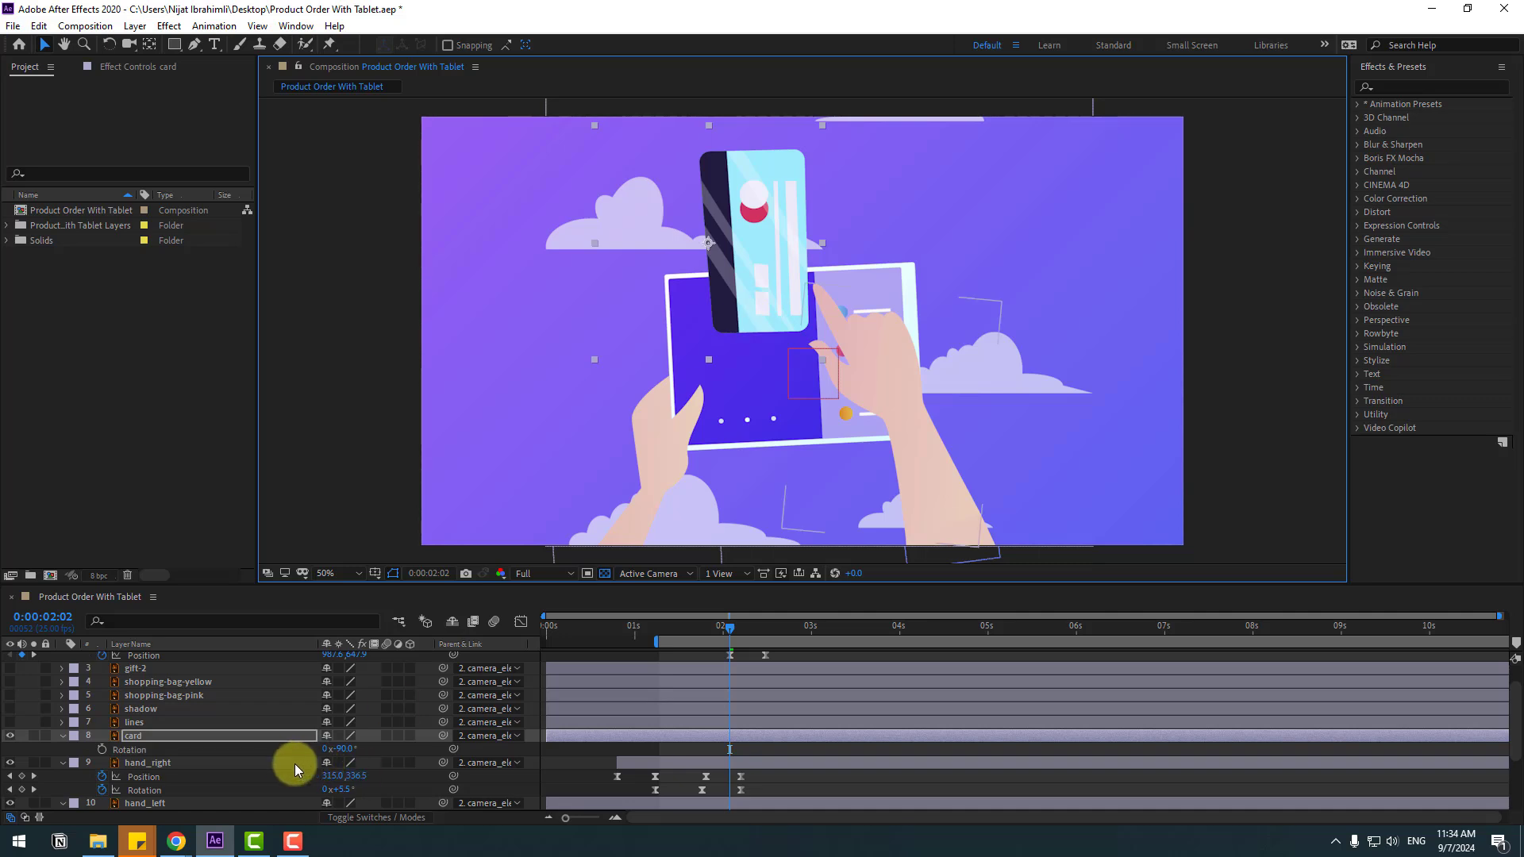
Step: Scale the card down to 62% and position it so it covers the gift above the tablet
drag(346, 754, 307, 749)
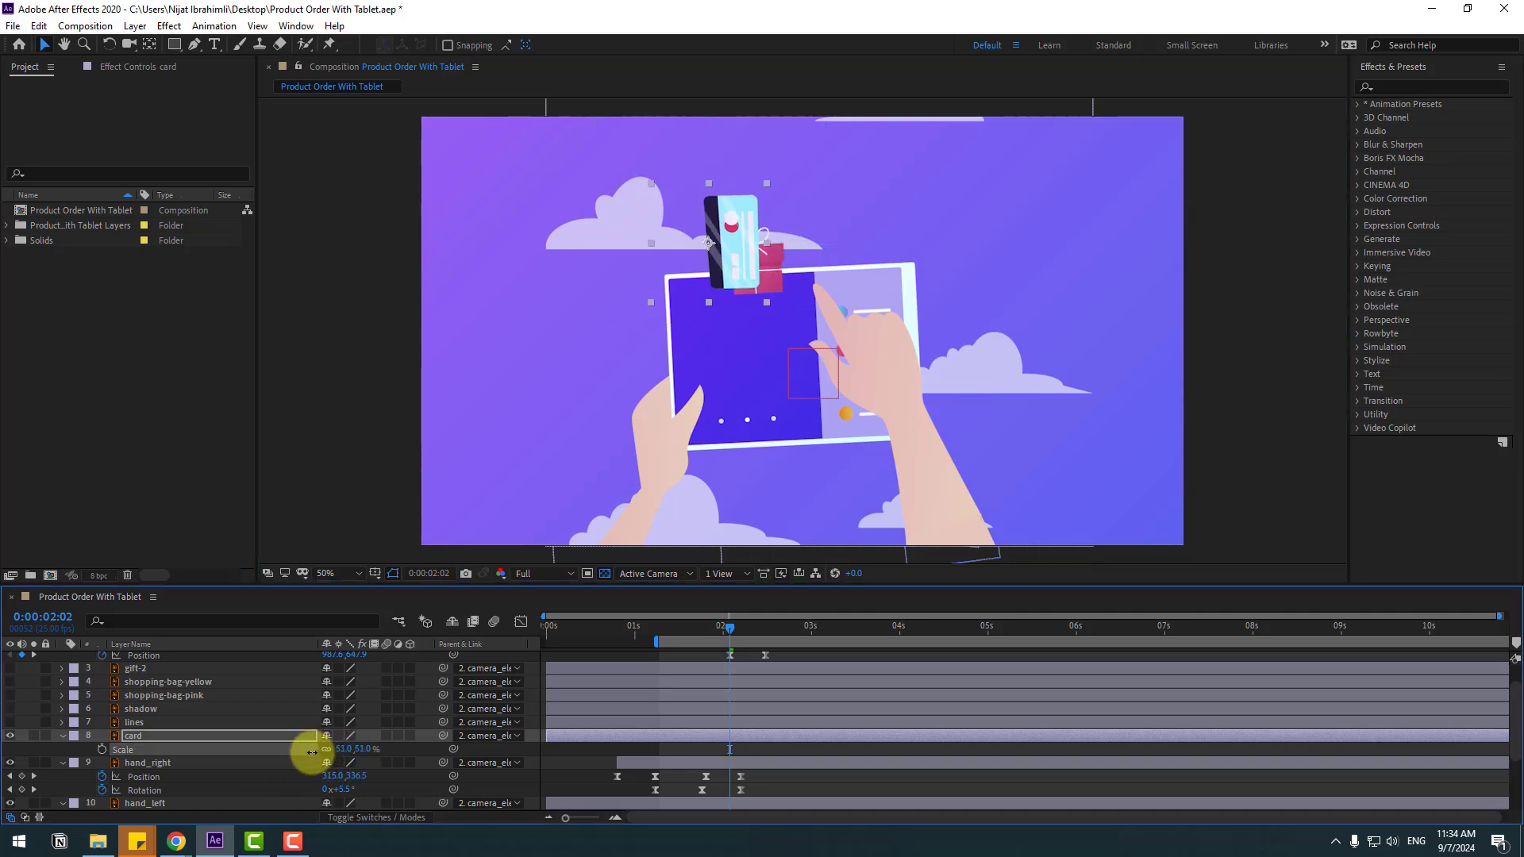
click(754, 285)
drag(754, 286, 778, 298)
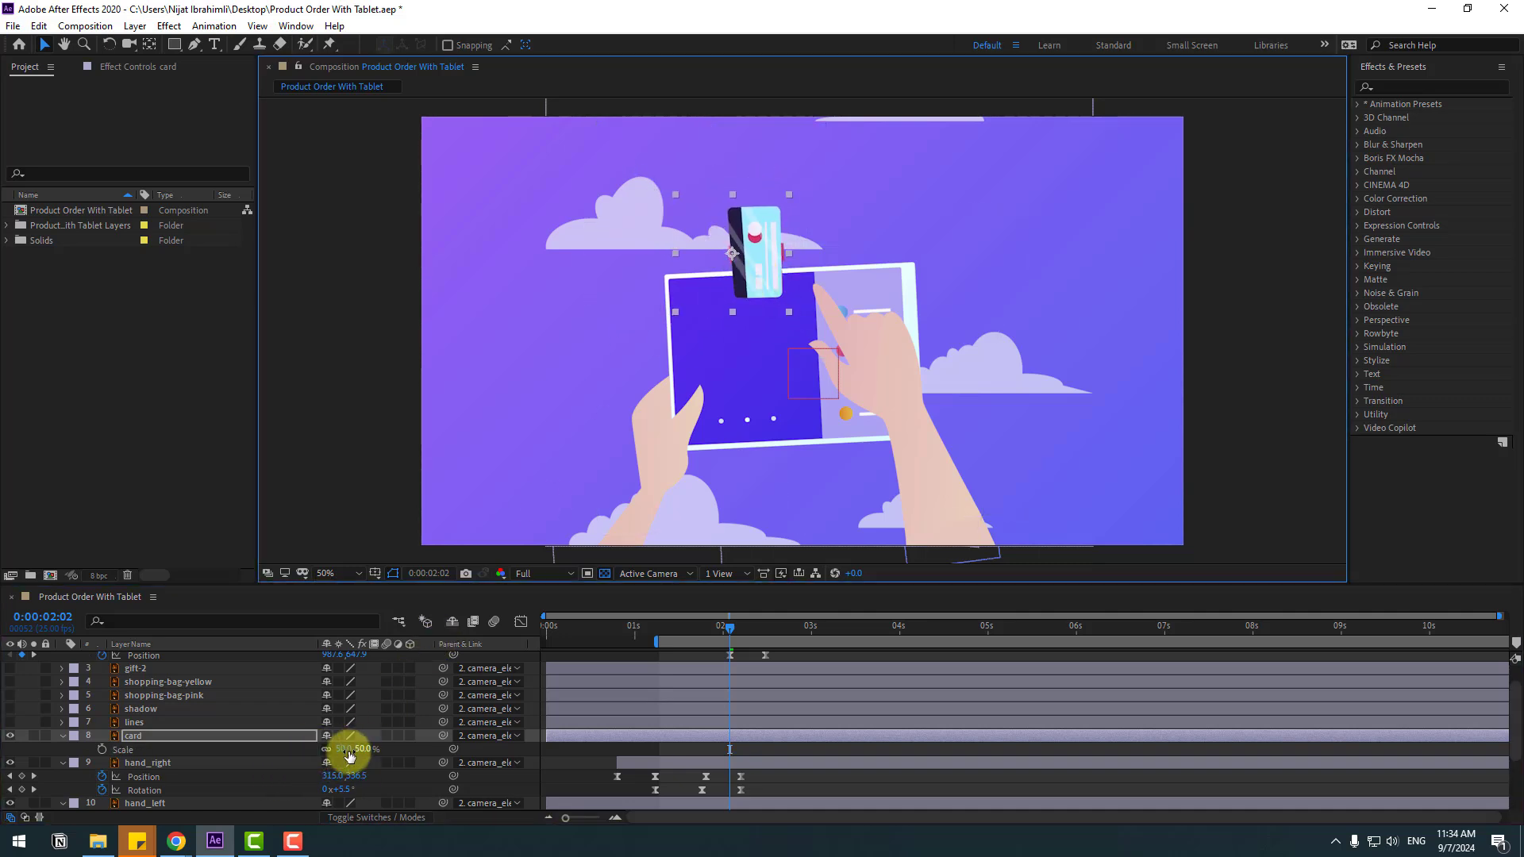
drag(344, 752, 354, 753)
drag(745, 278, 740, 276)
Step: Parent the card to gift, trim the card layer's start to about 0:00:02:02 and preview the swap
scroll(397, 738, down, 1)
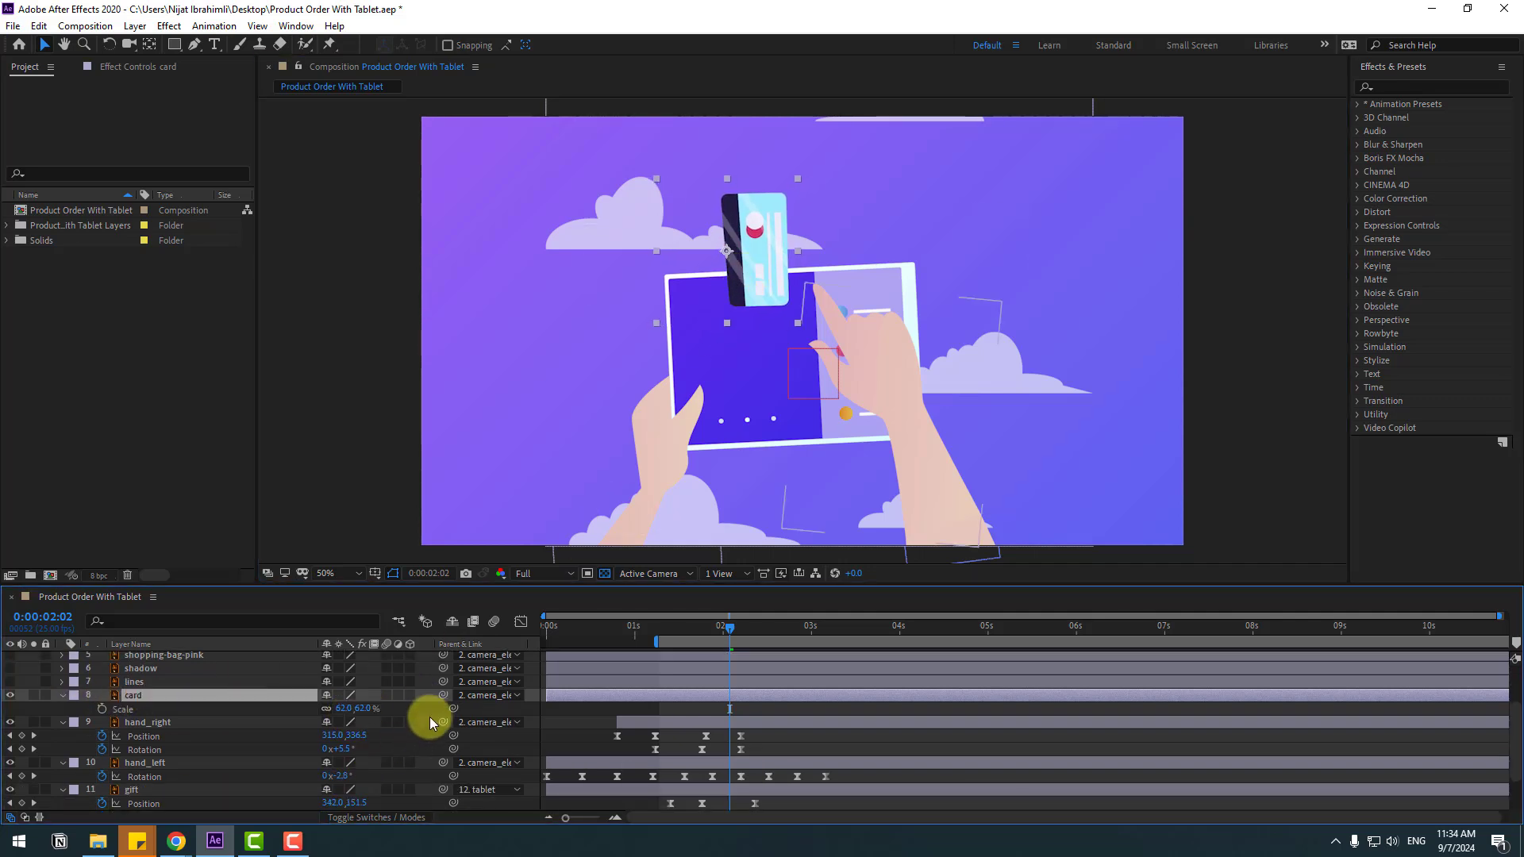
drag(442, 695, 144, 790)
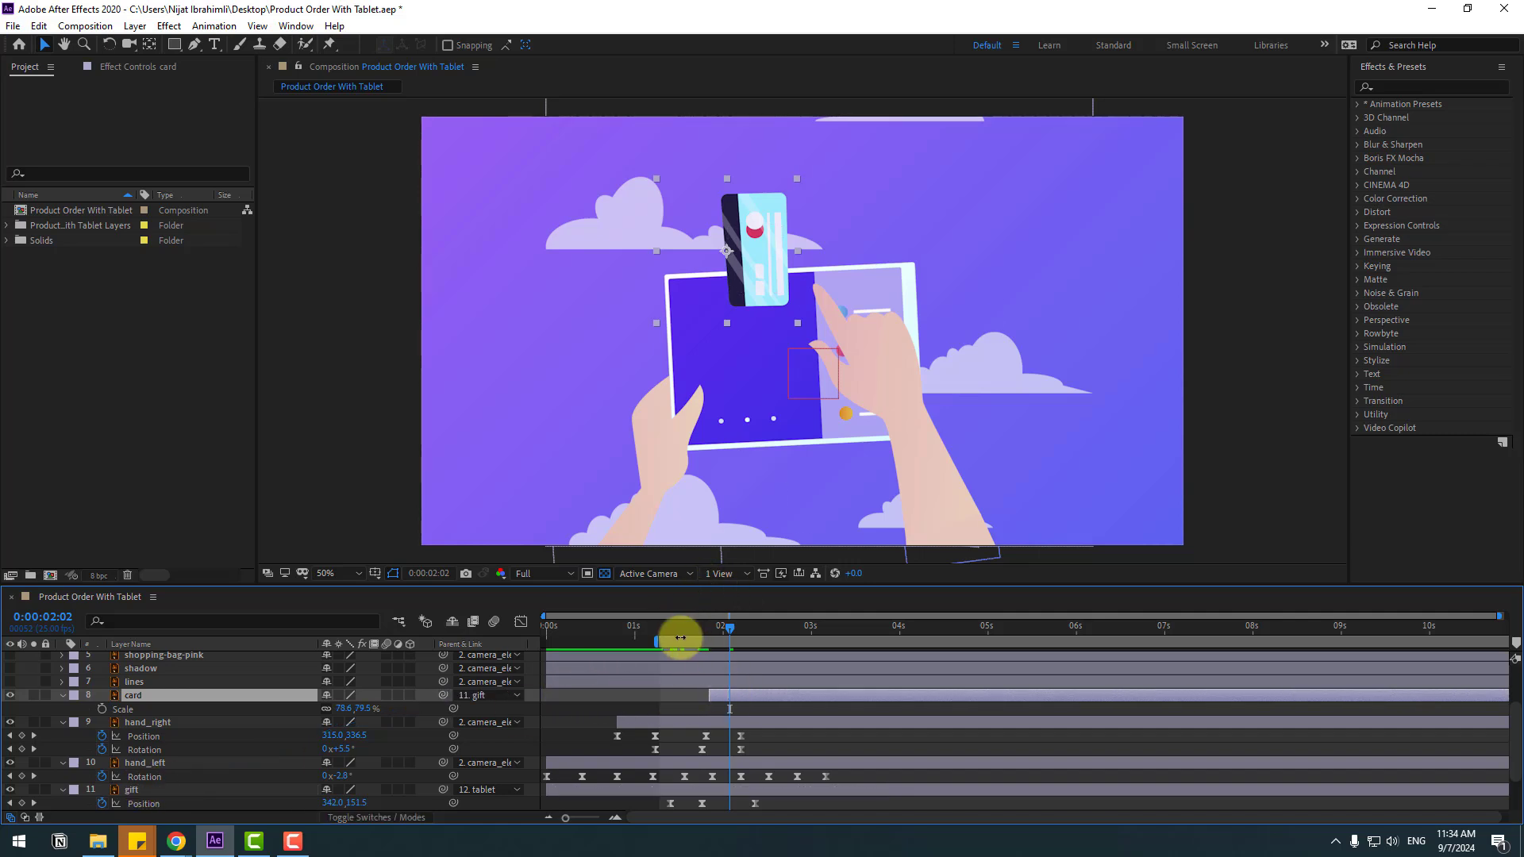
drag(674, 635, 737, 634)
drag(735, 690, 743, 696)
mouse_move(713, 627)
mouse_down()
mouse_move(748, 627)
mouse_move(731, 628)
mouse_up()
key(space)
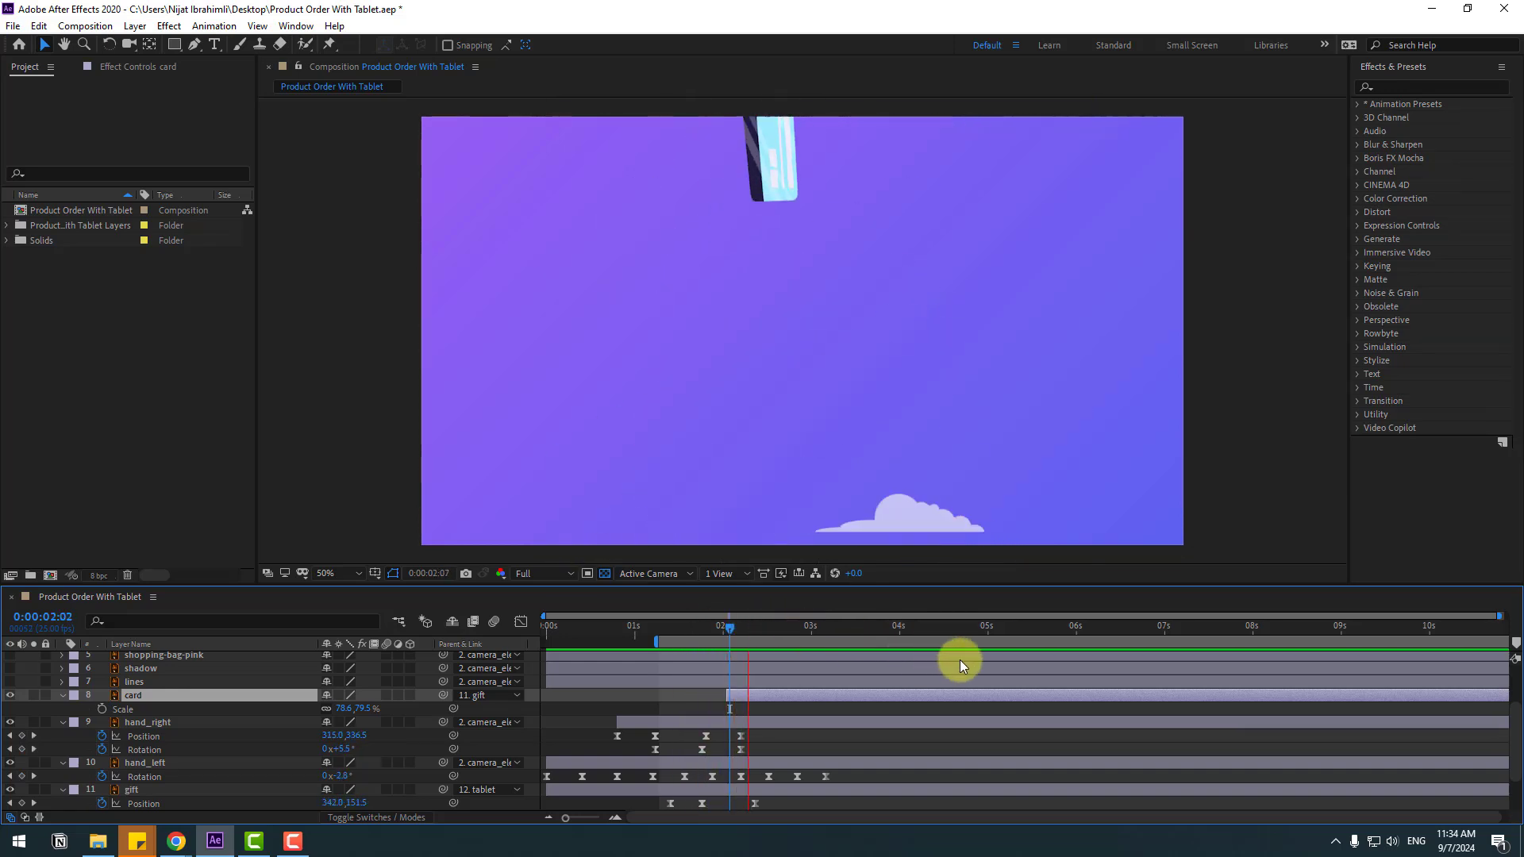
Step: Keyframe camera_elements Scale from 0:00:02:02 to 152% at 0:00:02:12, and move its Position there to about 759.6, 2537.9
scroll(175, 714, up, 3)
click(160, 673)
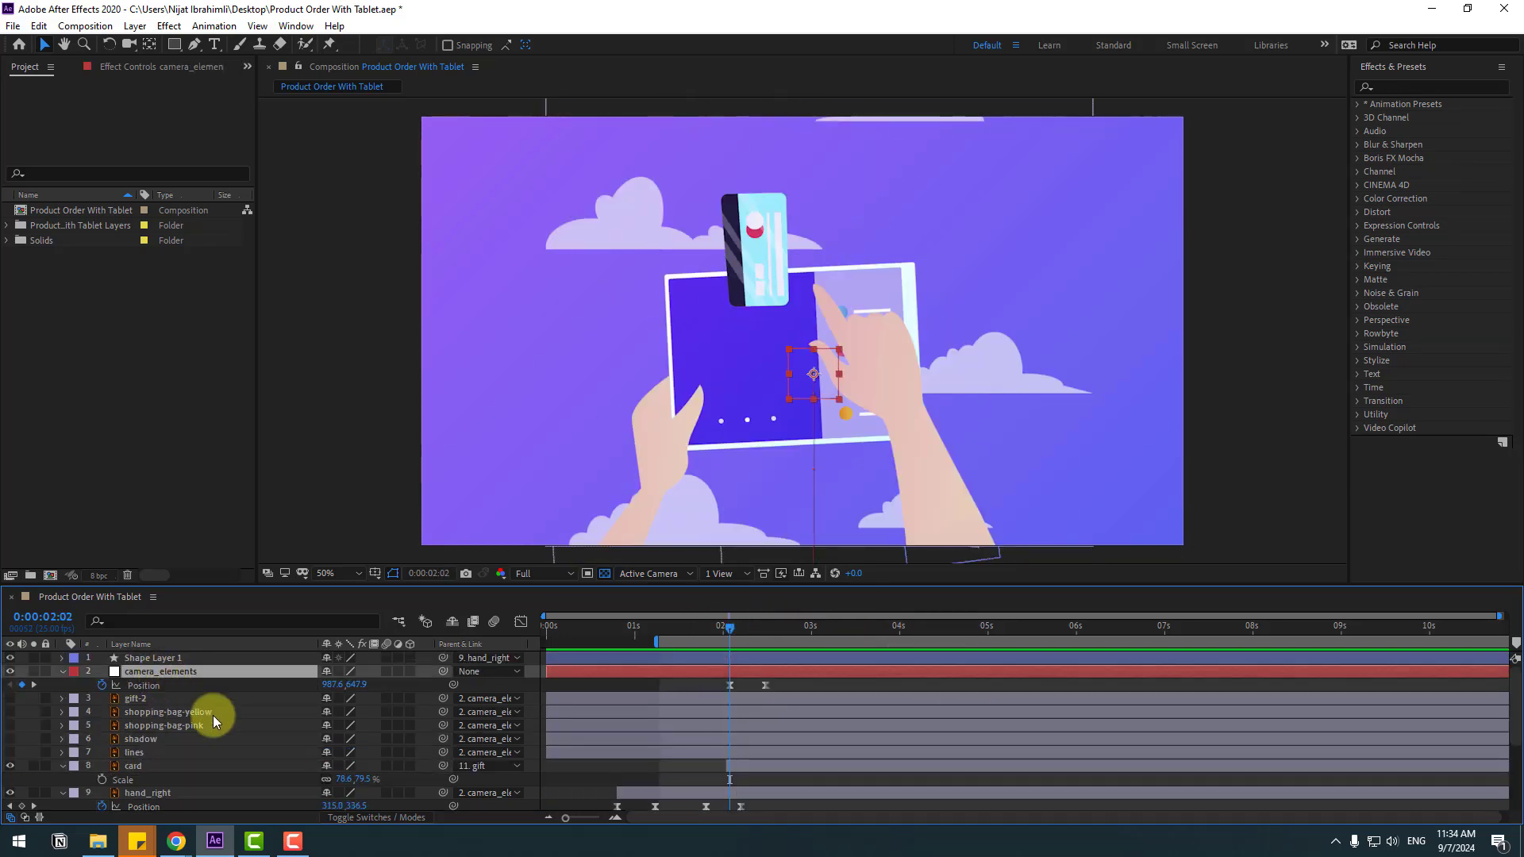
key(alt+shift+s)
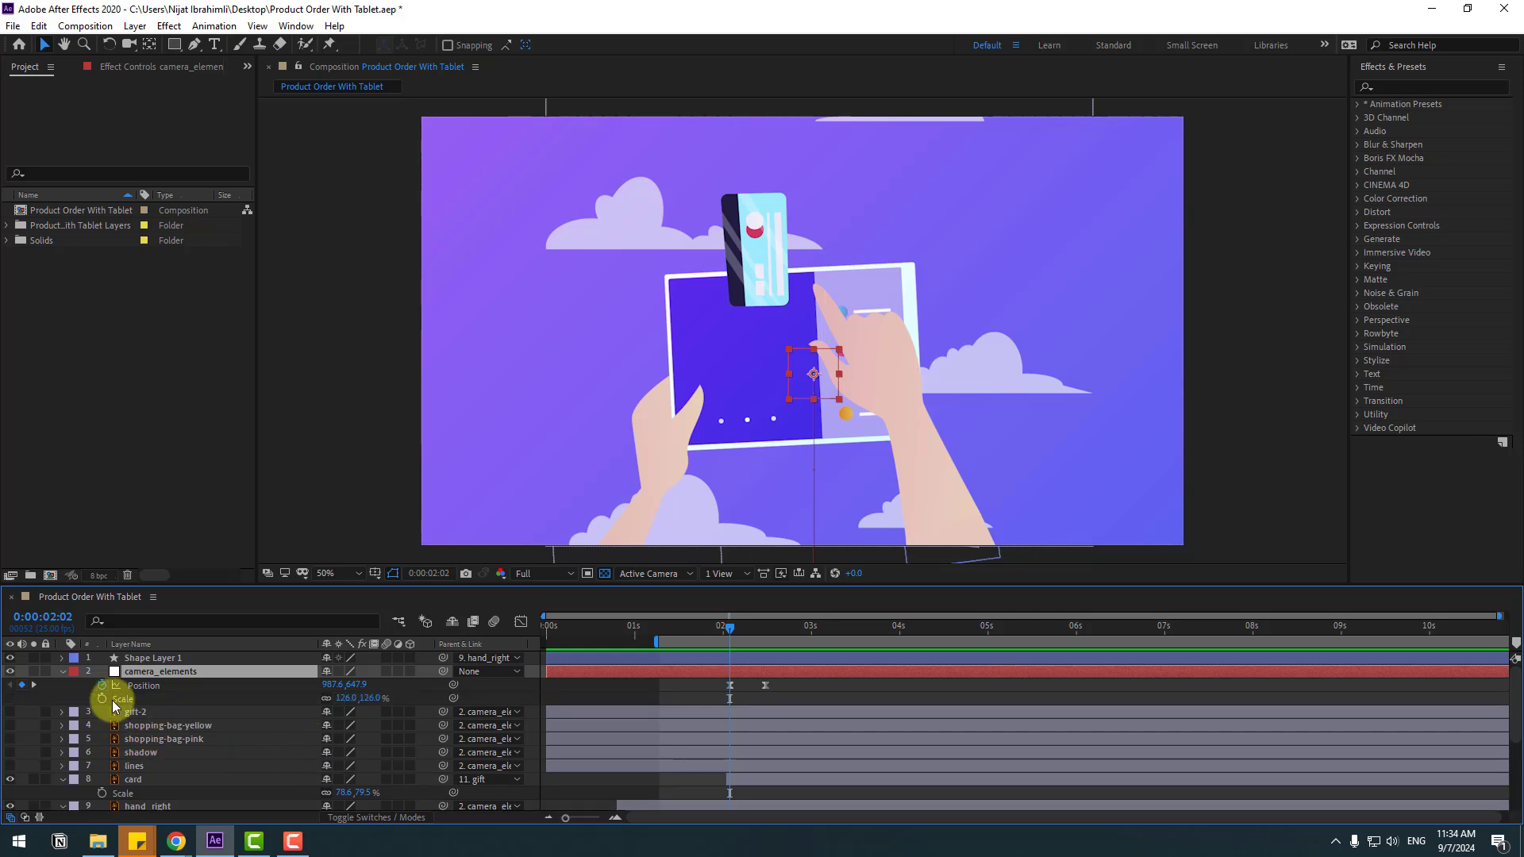
click(131, 698)
drag(739, 629, 762, 630)
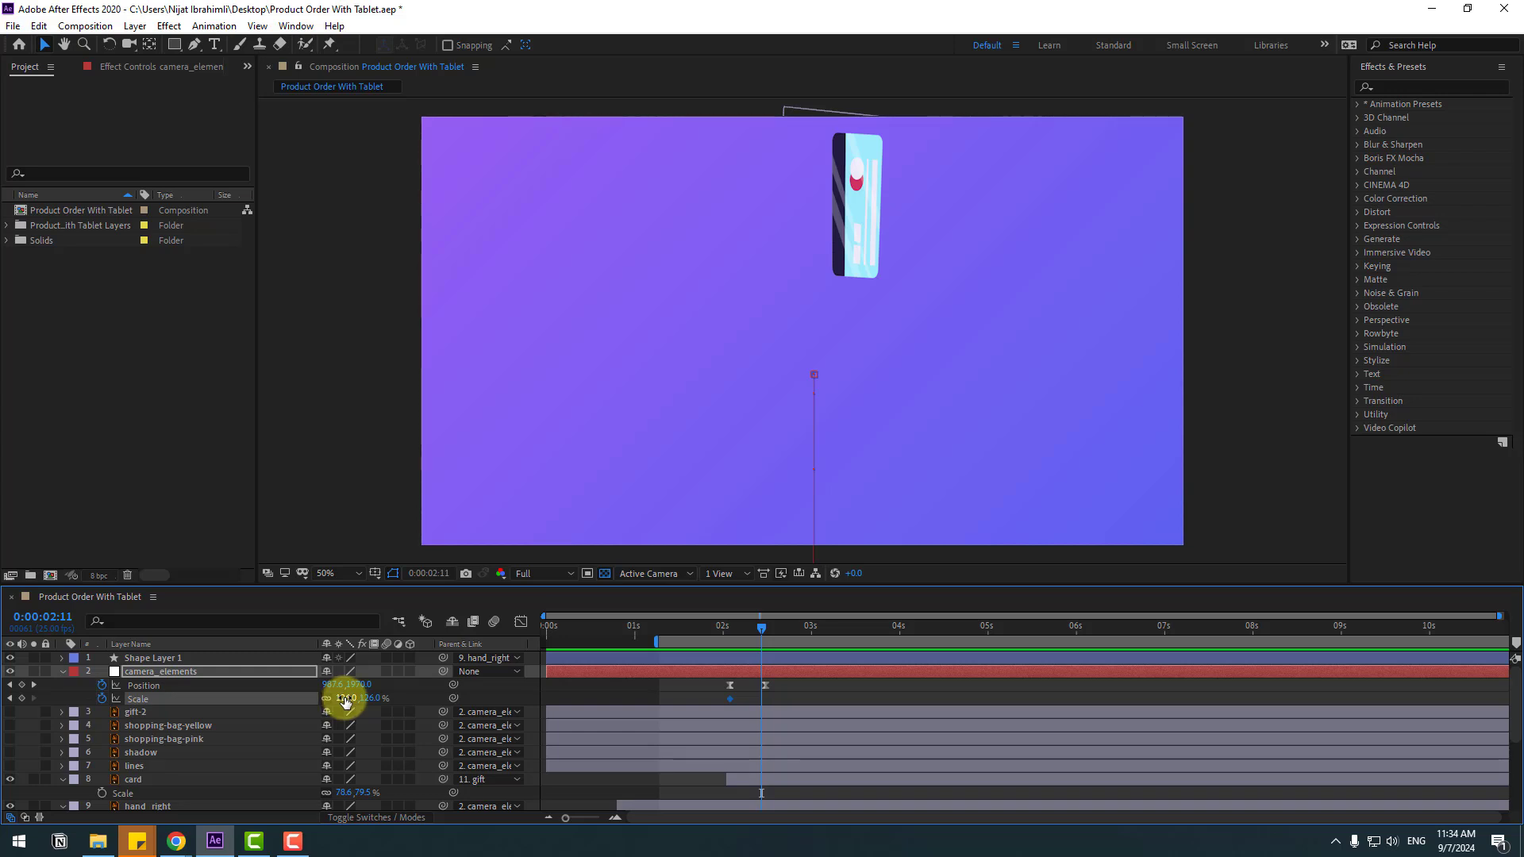
key(Page_Down)
drag(346, 700, 369, 703)
scroll(792, 524, down, 2)
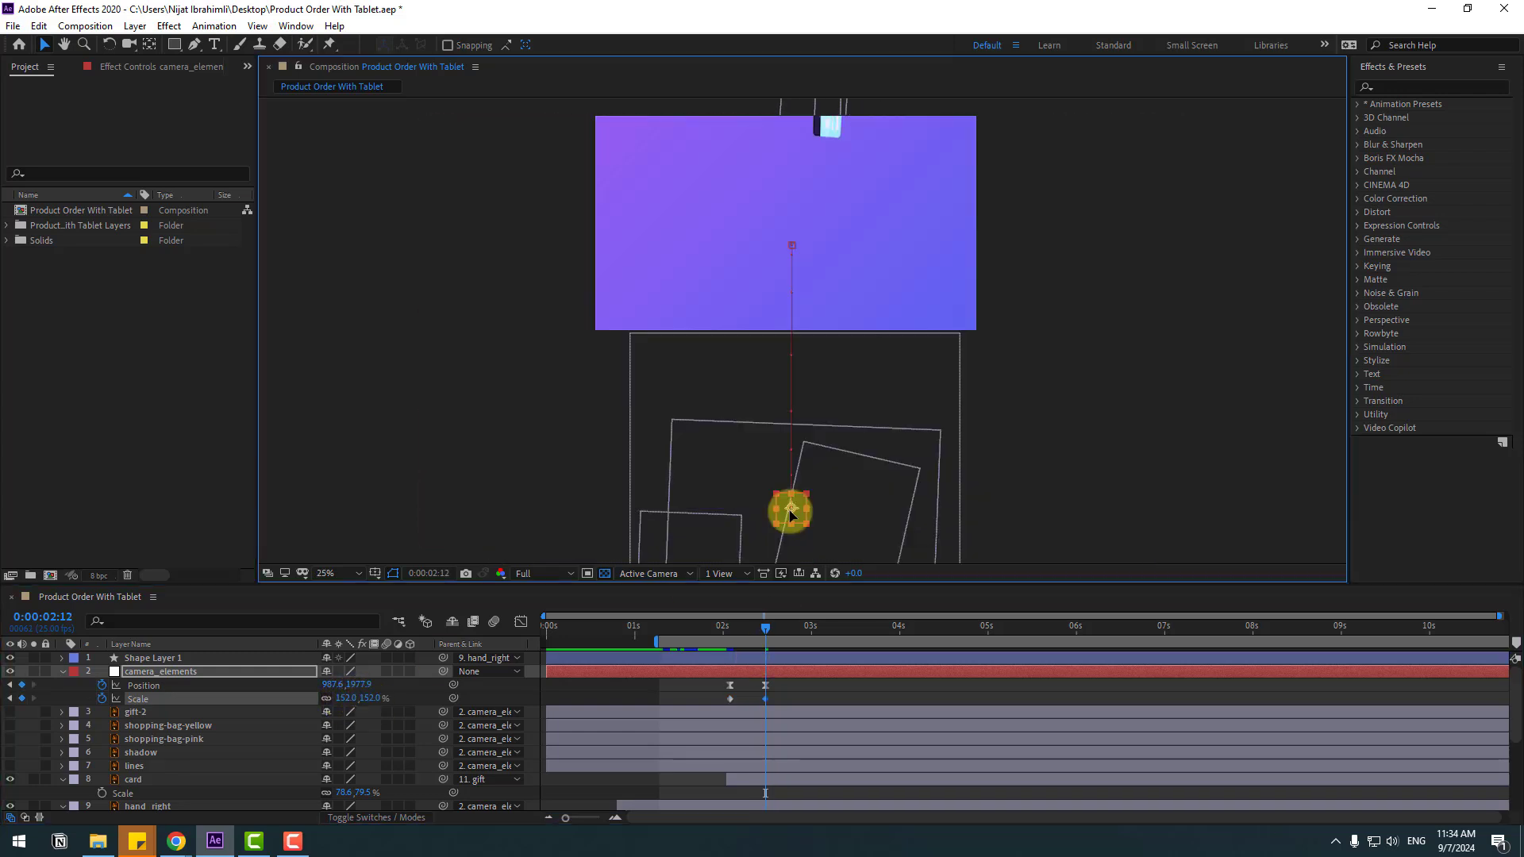
drag(791, 514, 762, 606)
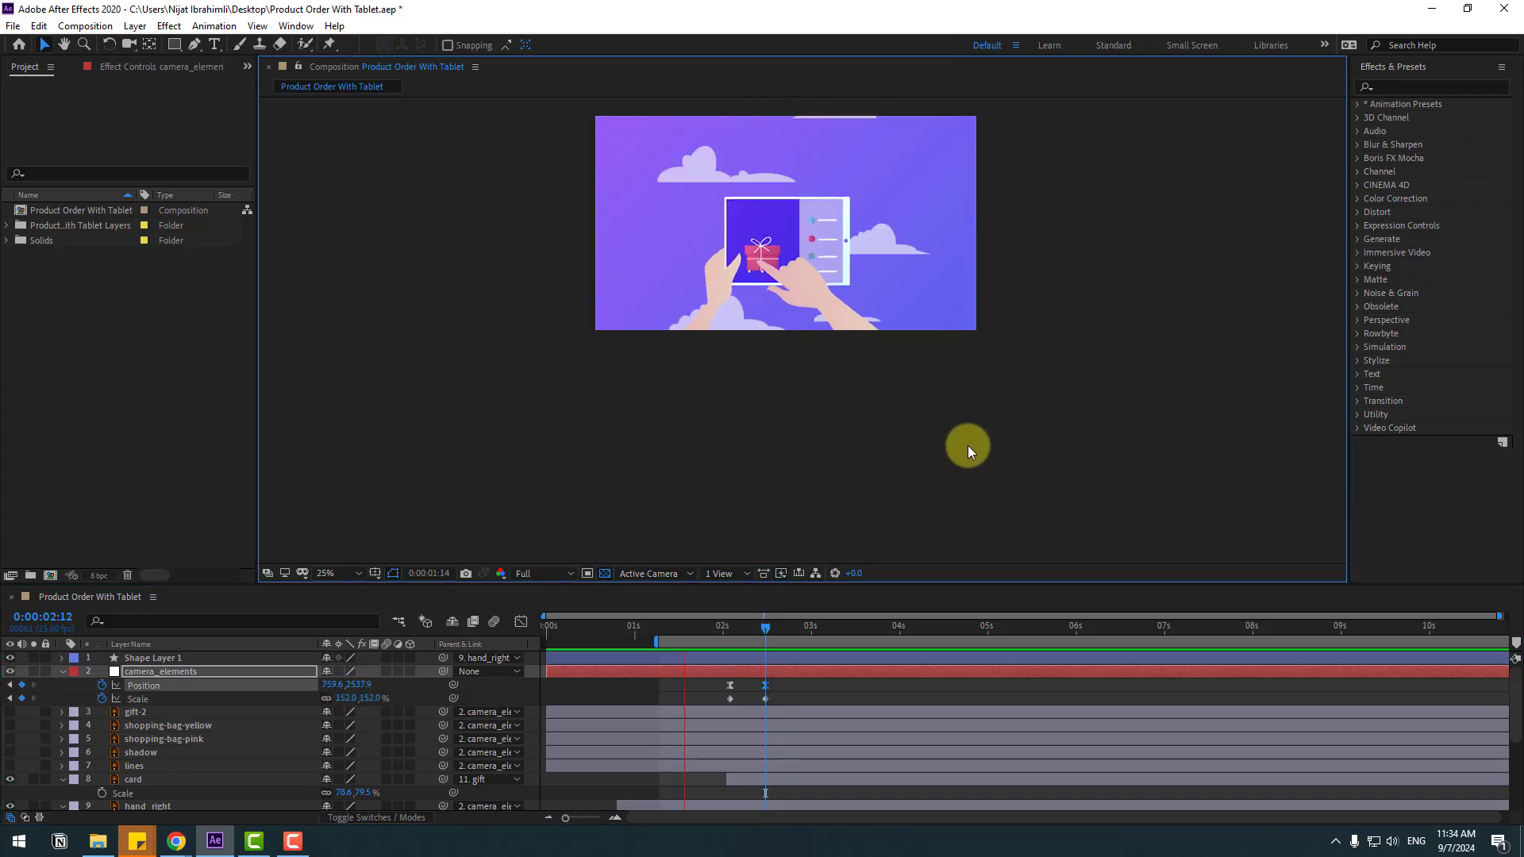
Step: Apply Easy Ease to both camera_elements Scale keyframes and preview the transition
click(781, 702)
right_click(731, 699)
mouse_move(874, 701)
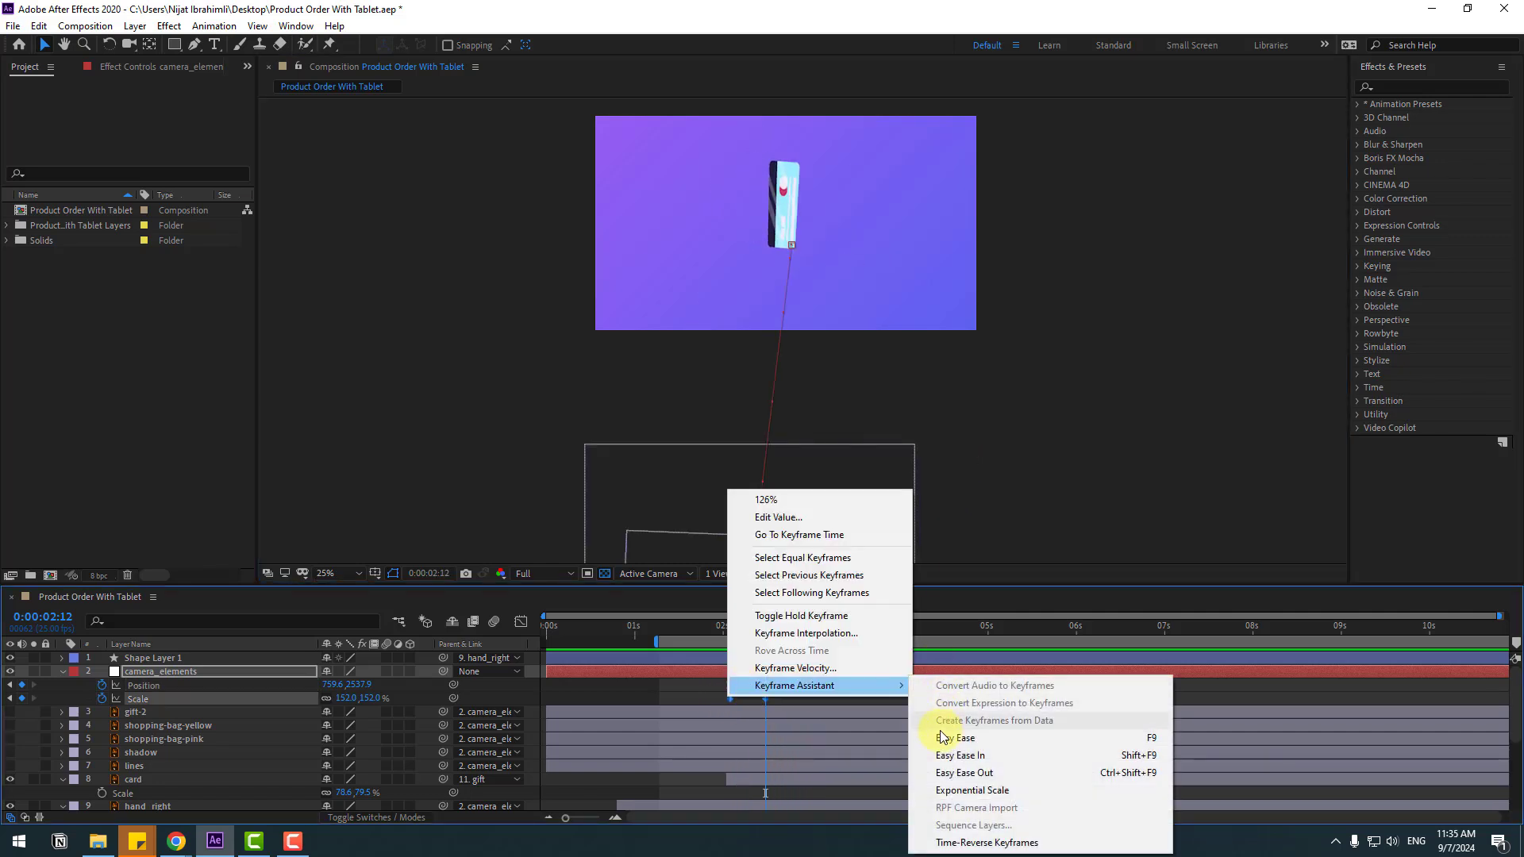
click(984, 735)
click(353, 569)
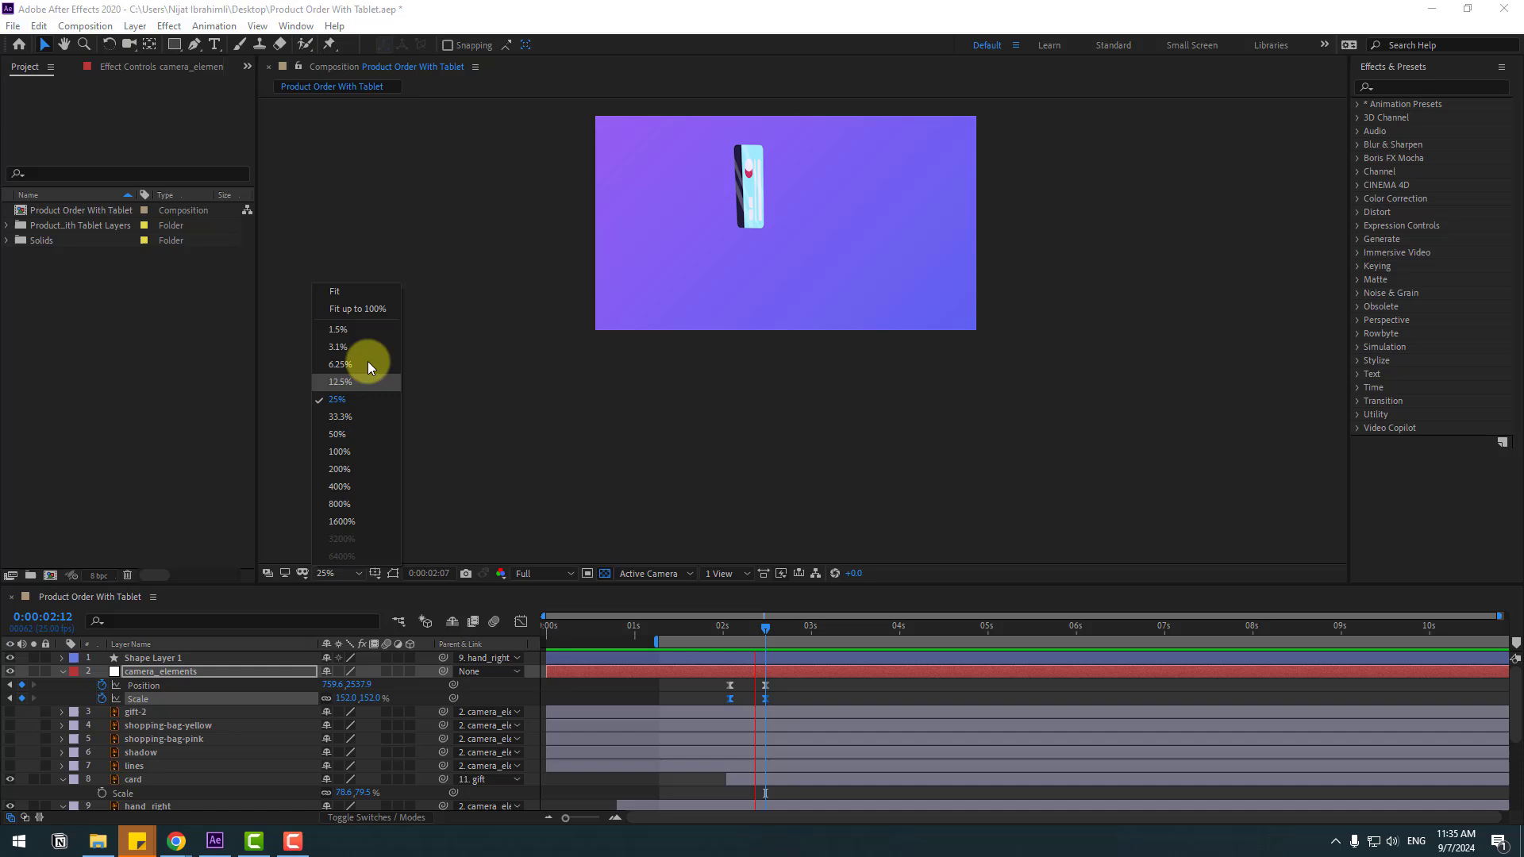
click(364, 309)
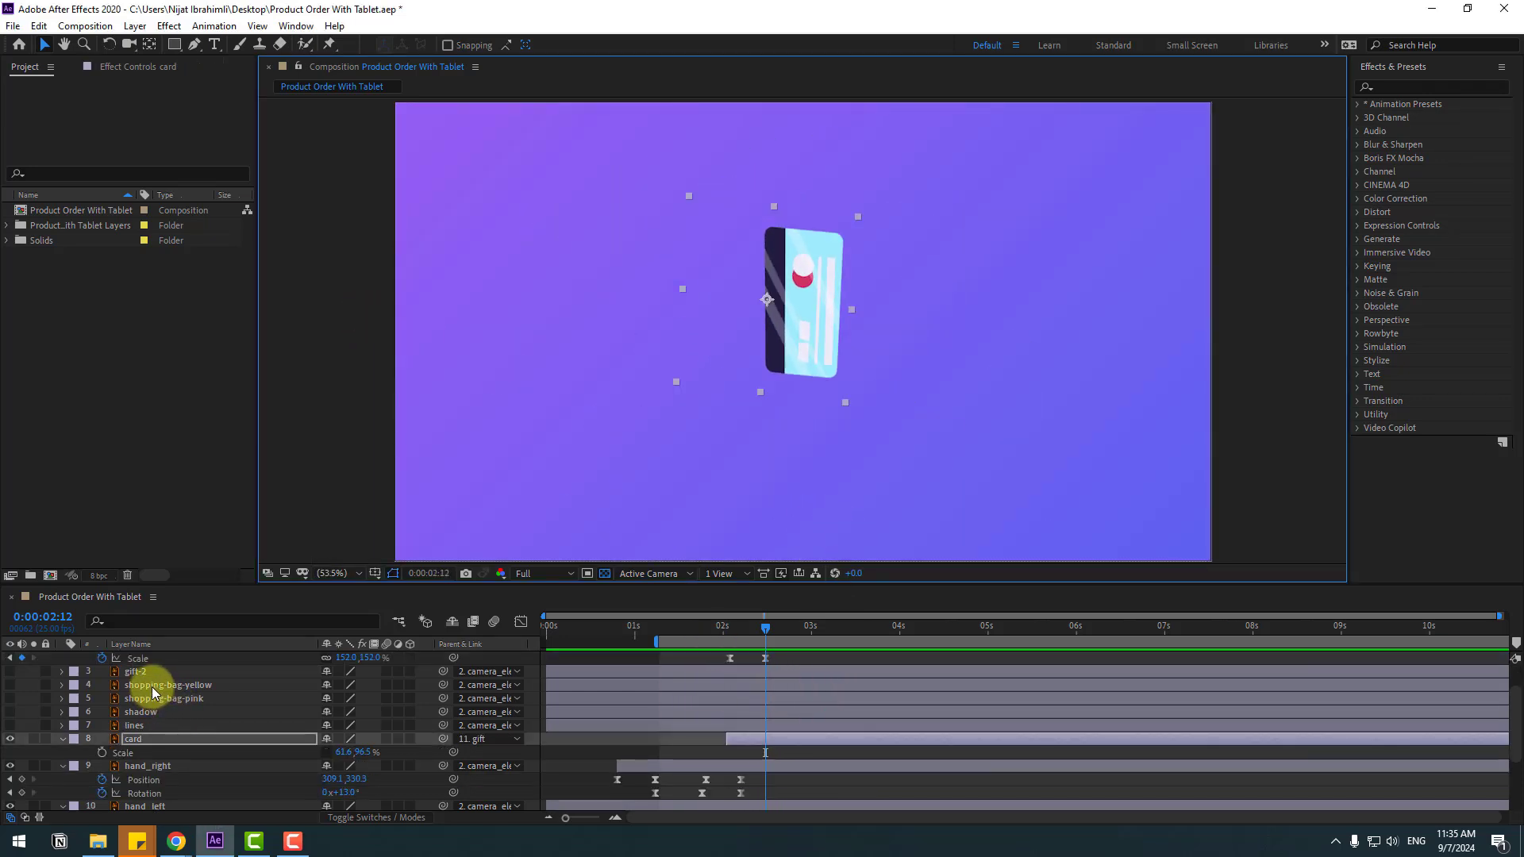
Step: Show the gift-2, shopping-bag-yellow, shopping-bag-pink and shadow layers and move them together up into the frame over the card
click(151, 687)
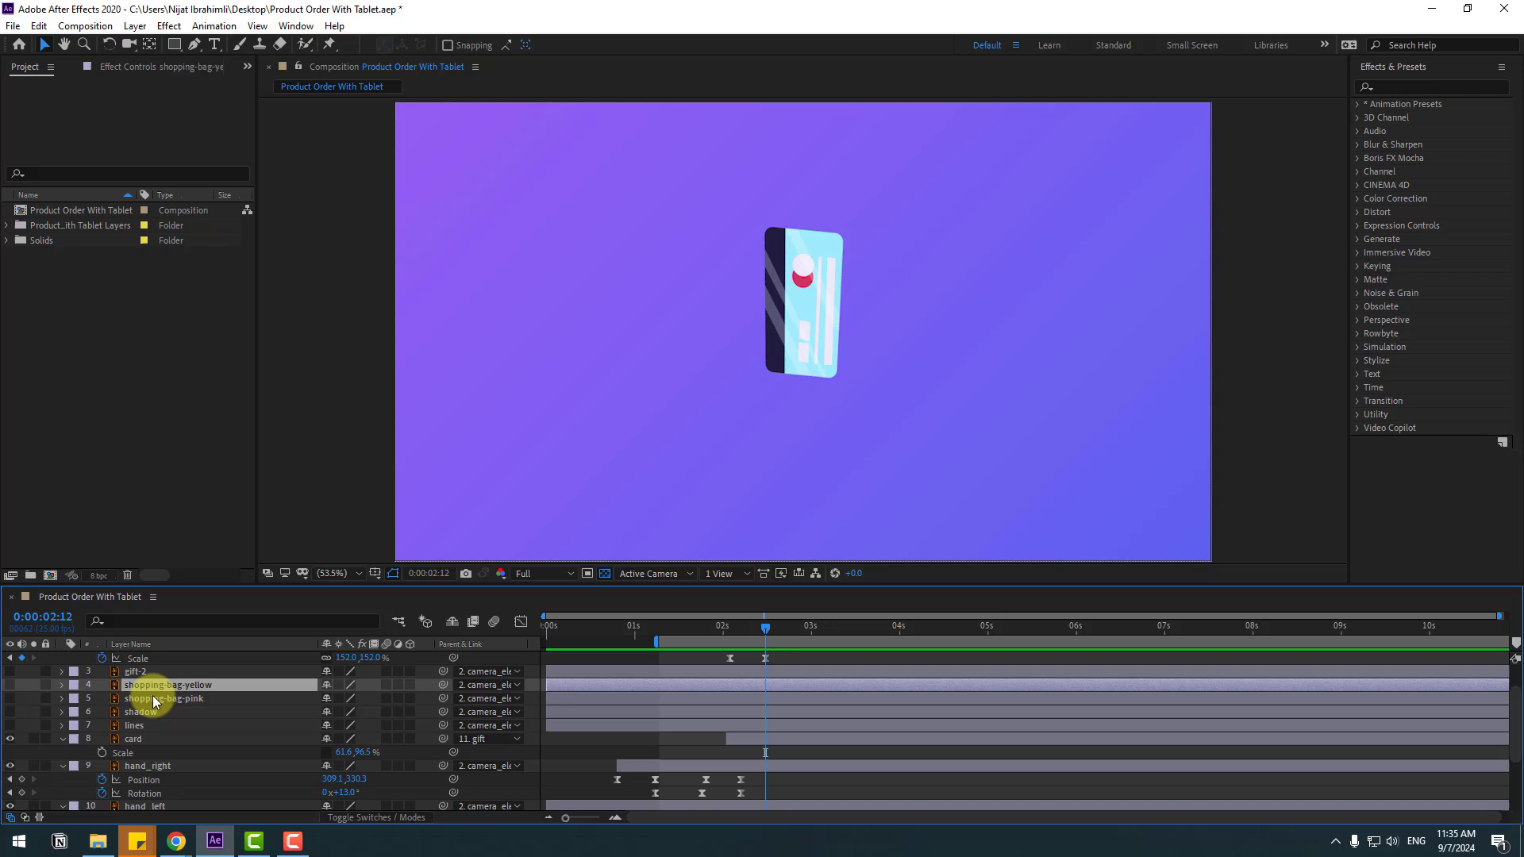
click(10, 698)
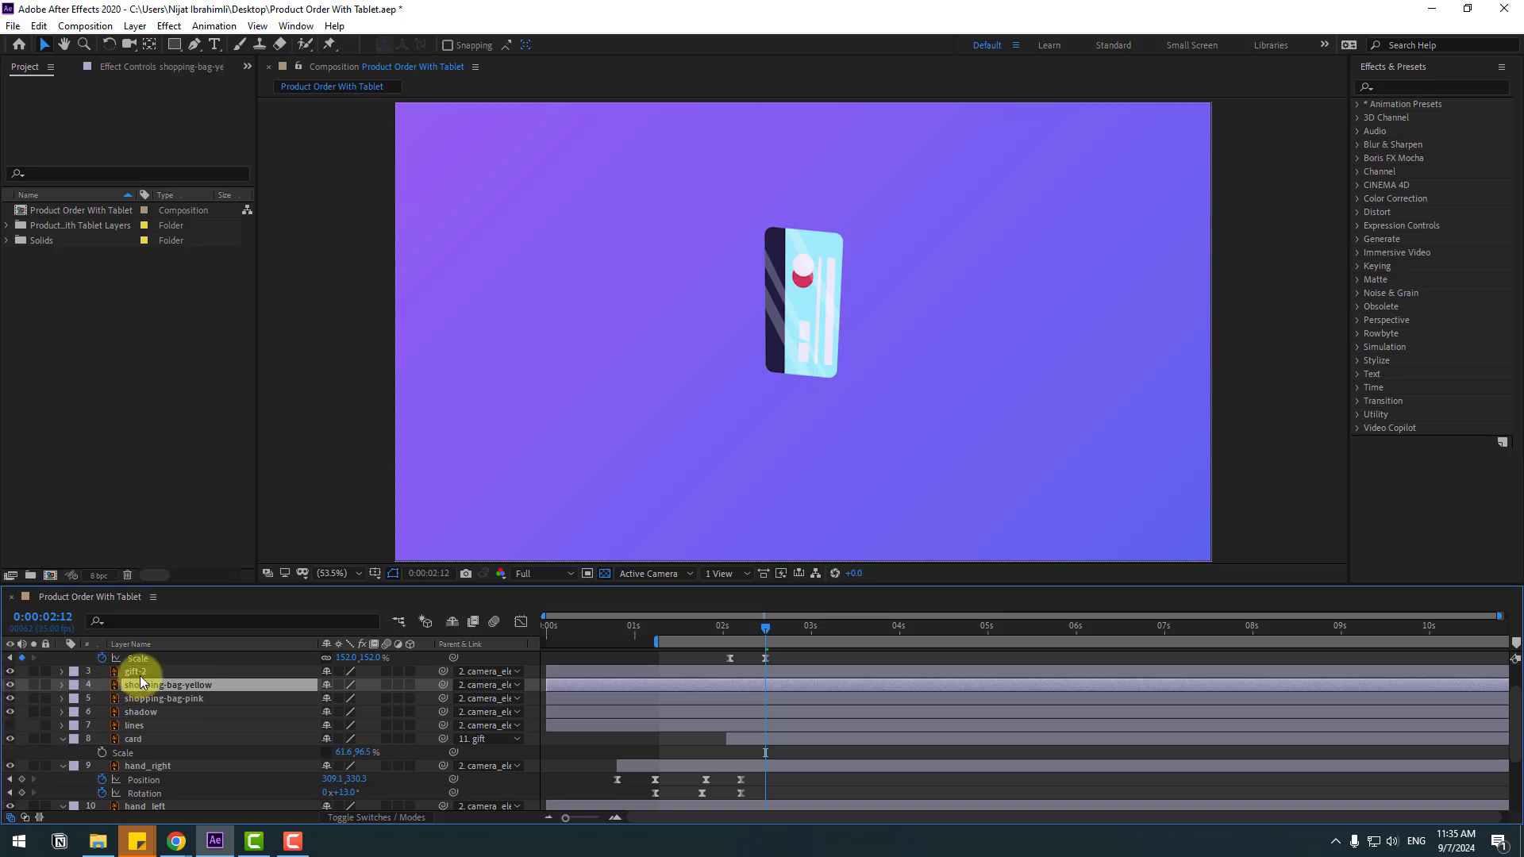
drag(139, 671, 146, 712)
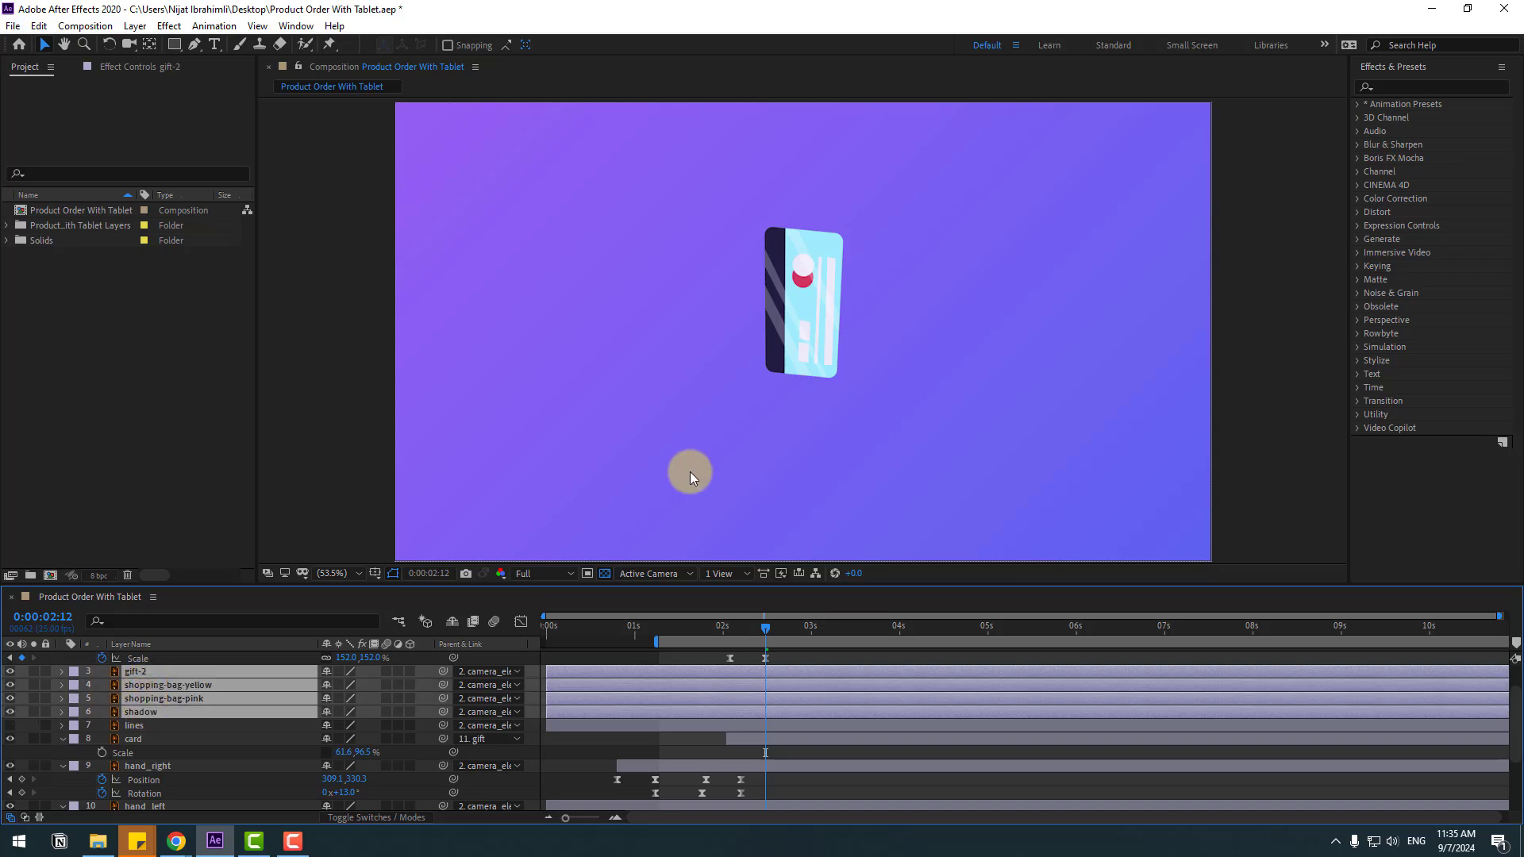
scroll(690, 472, down, 5)
drag(790, 536, 805, 329)
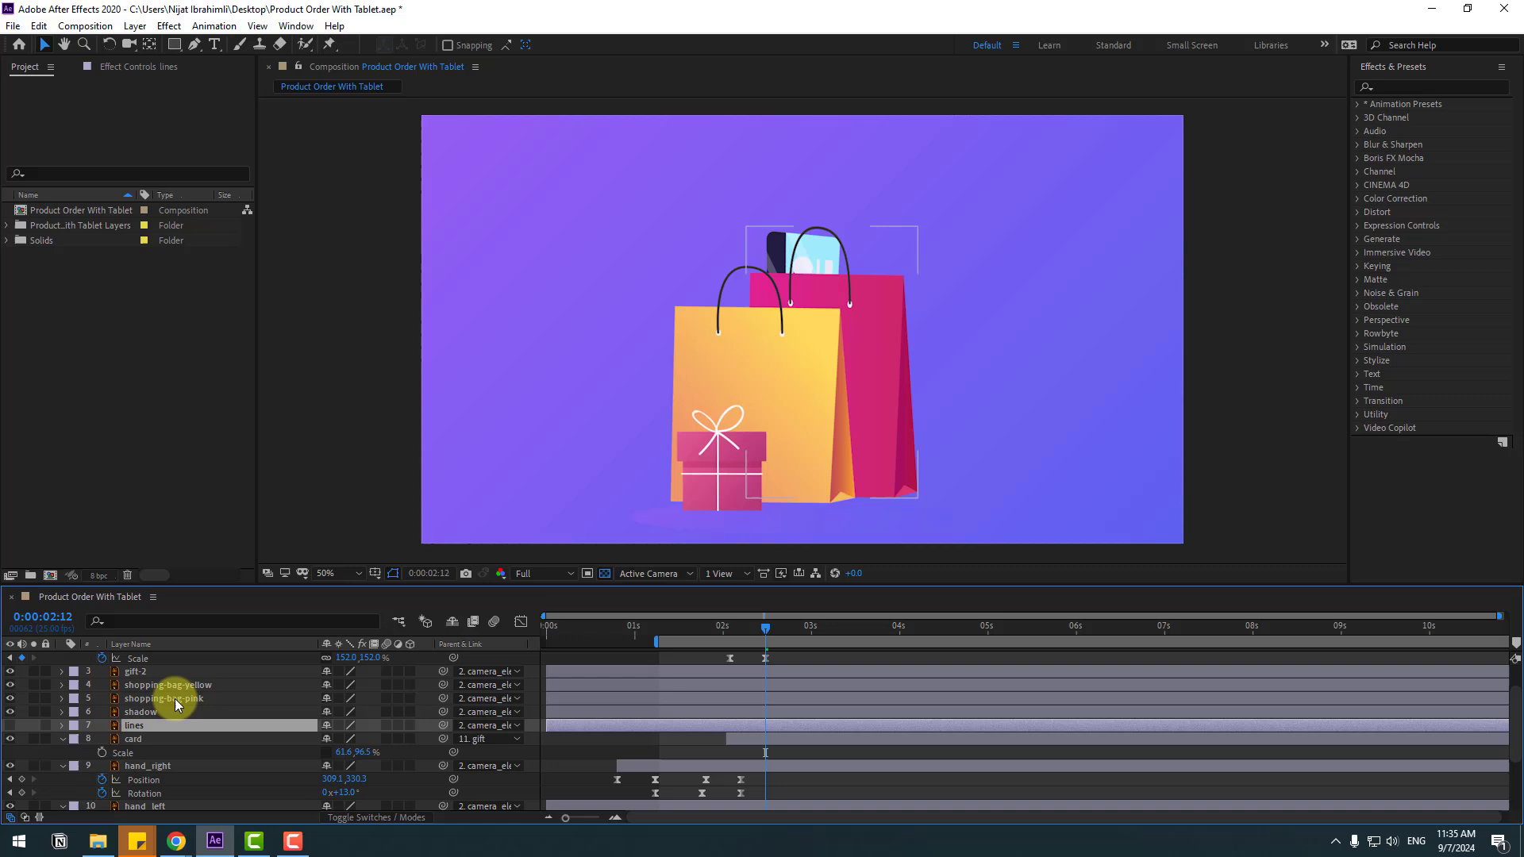
Step: Trim shopping-bag-pink's start to 0:00:02:12, keyframe its Position at 0:00:02:24, and raise it above the frame to 230.5, -1856.1 at 0:00:02:12
click(175, 698)
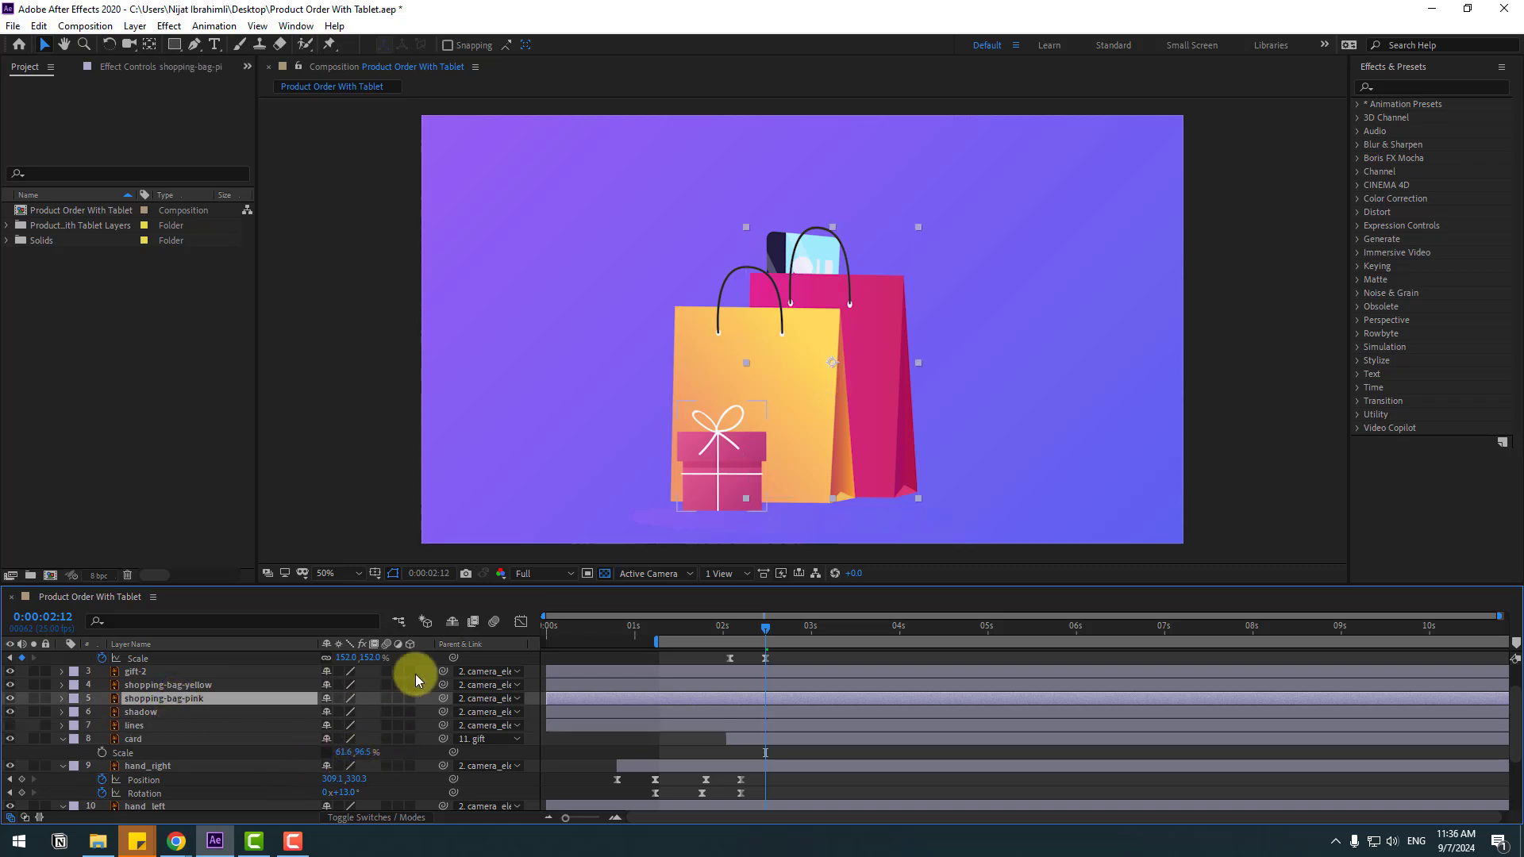
key(p)
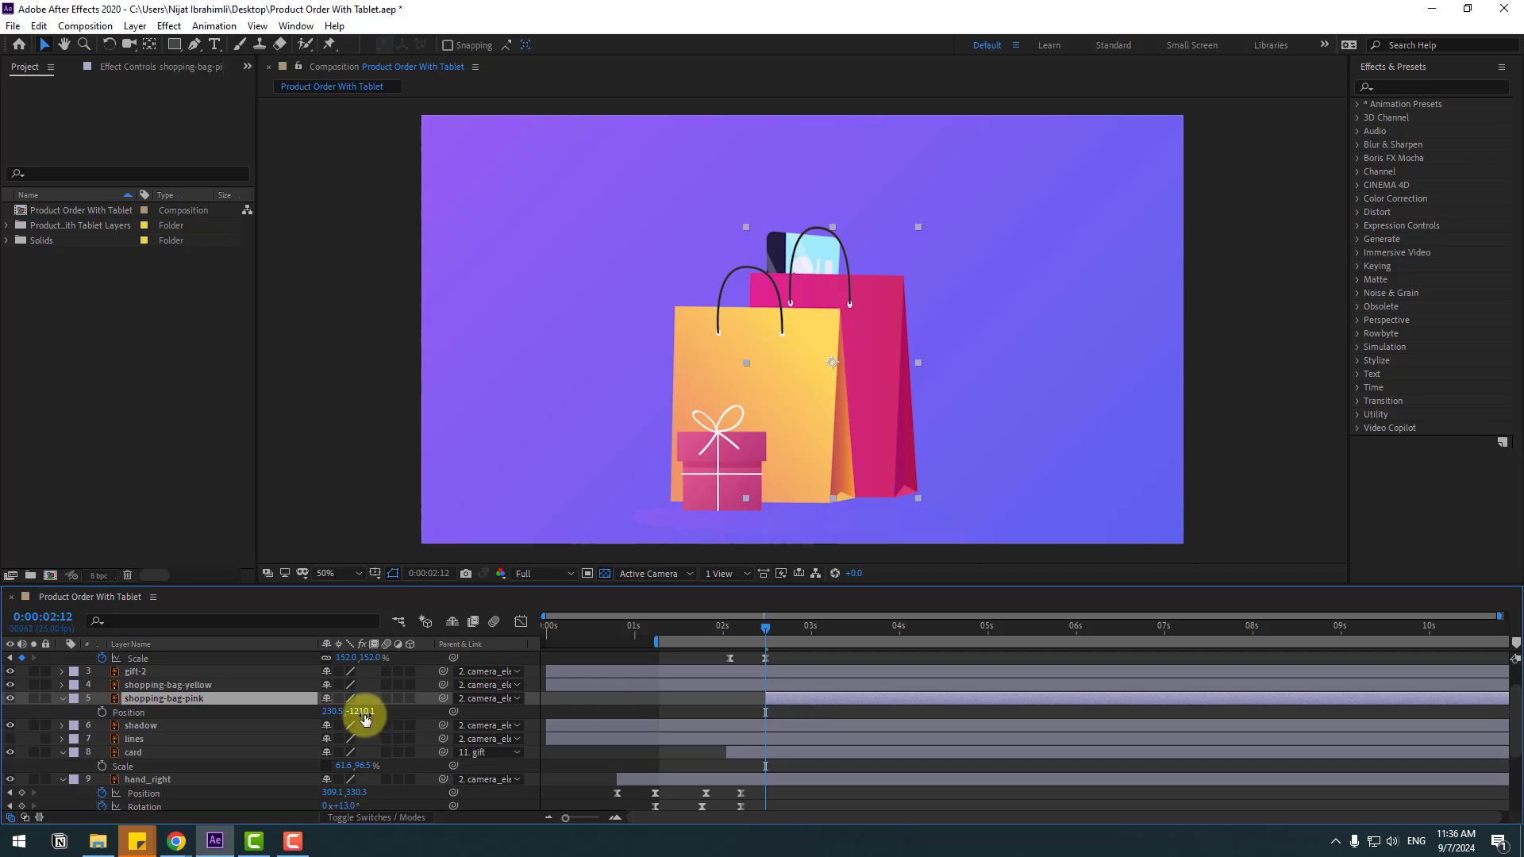
drag(781, 634, 801, 636)
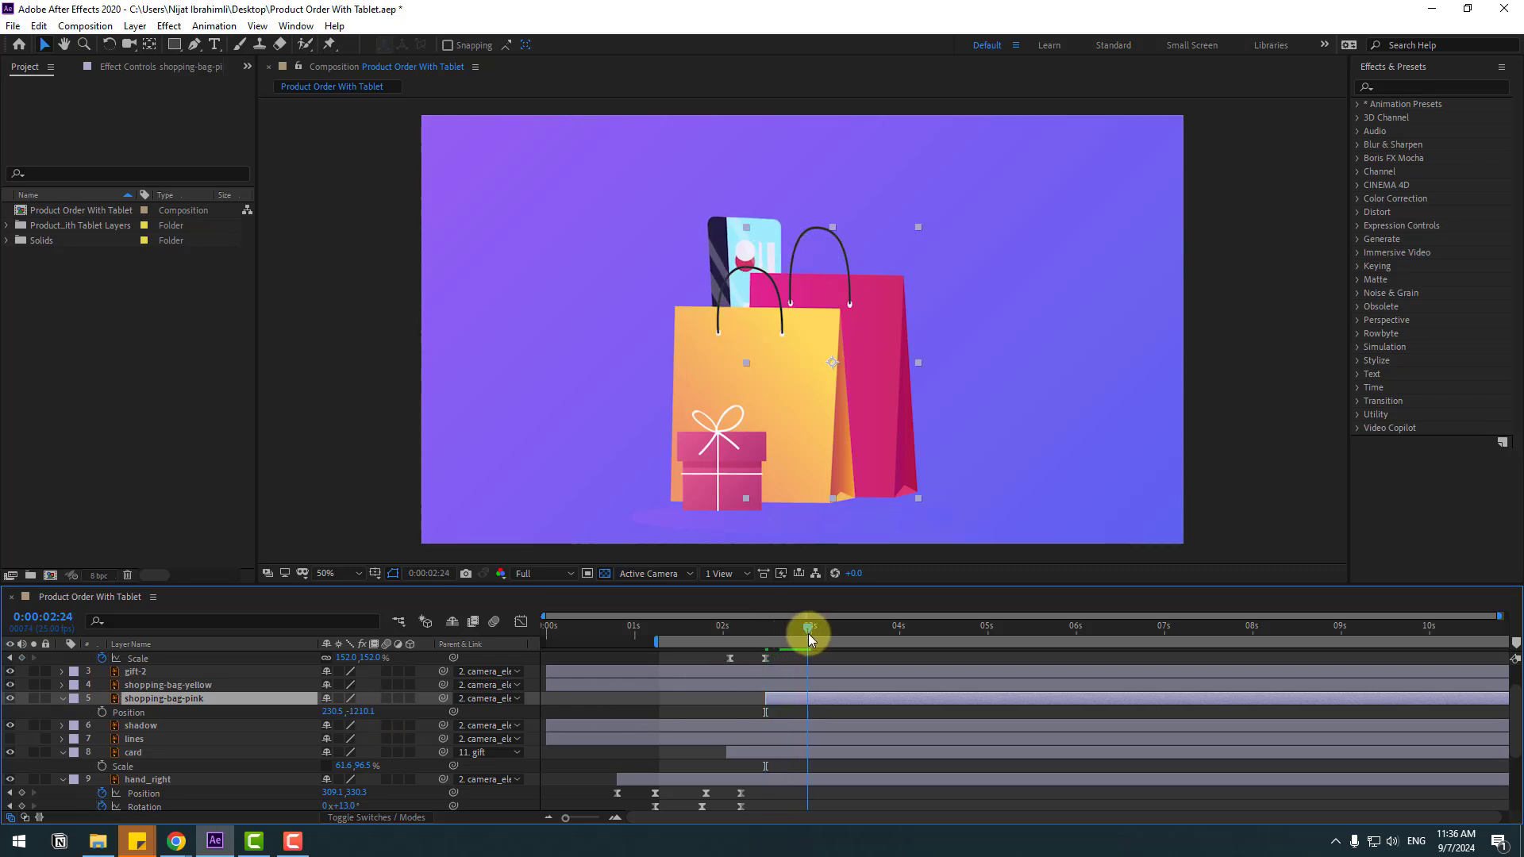
click(102, 712)
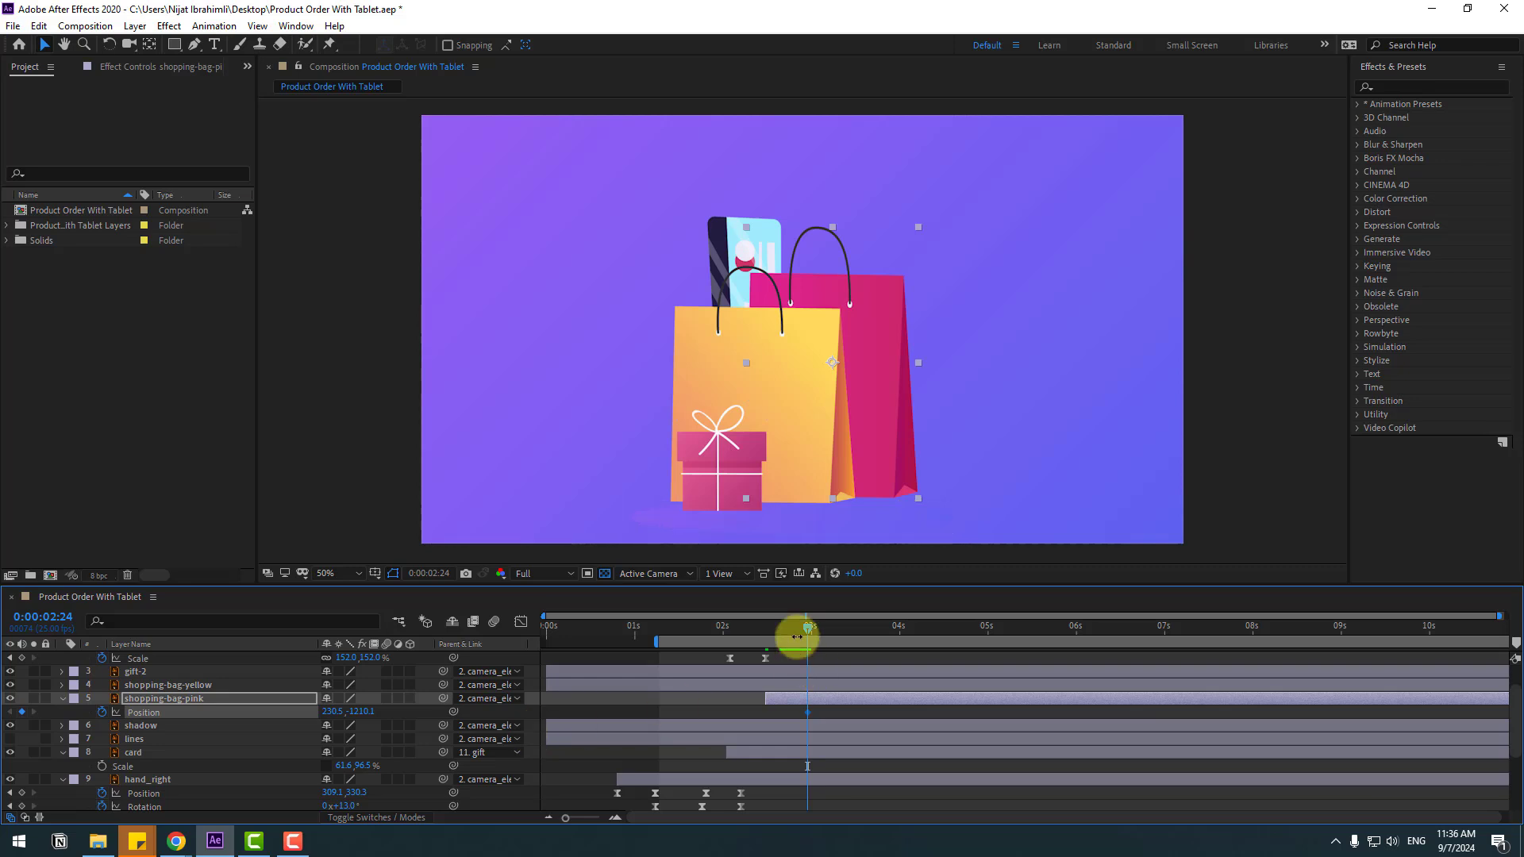
drag(797, 637, 765, 629)
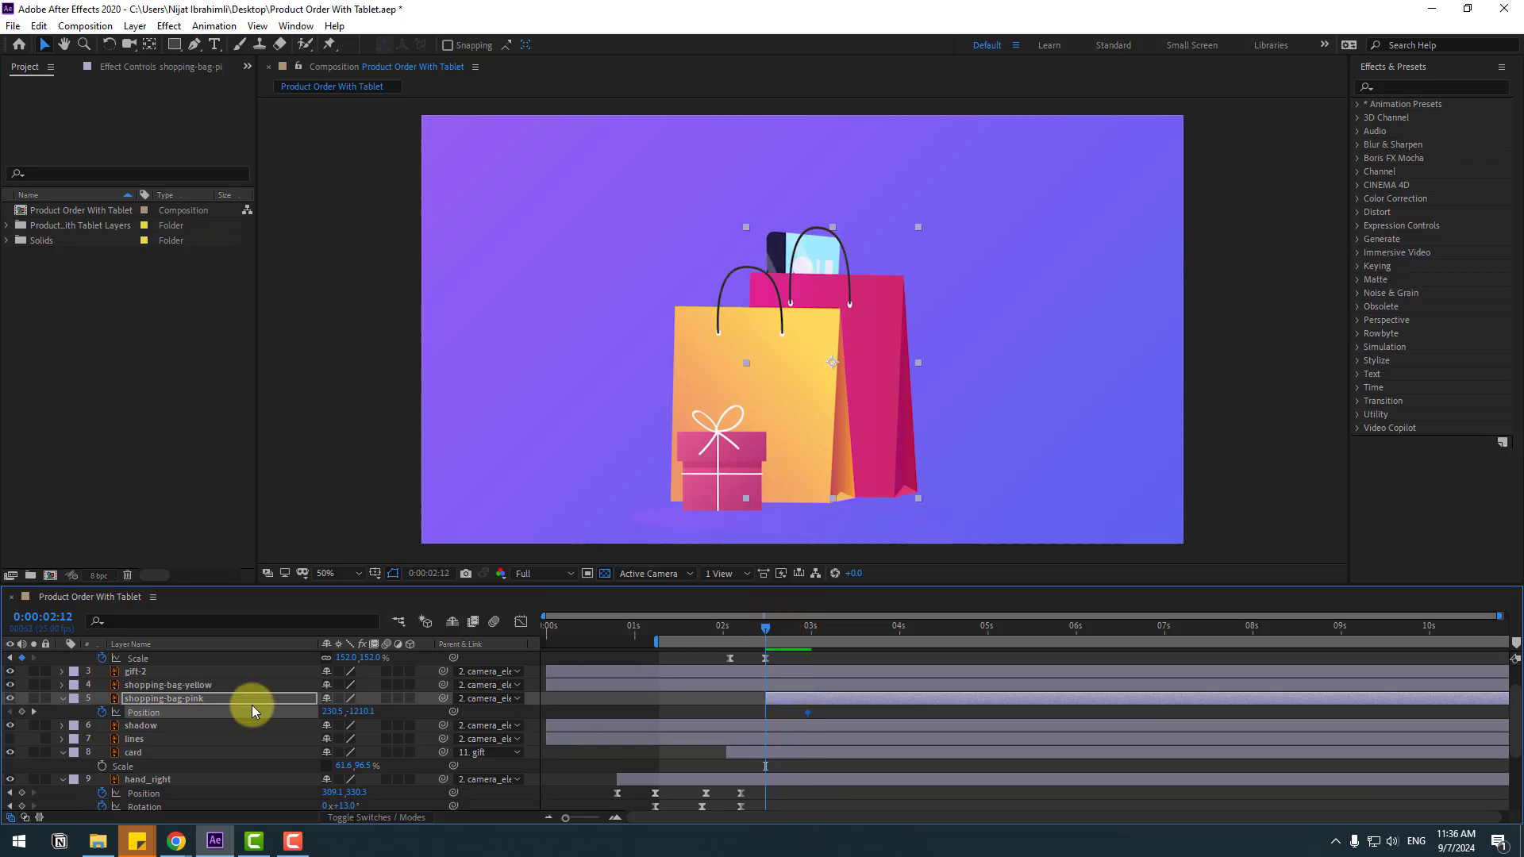
drag(350, 712, 12, 705)
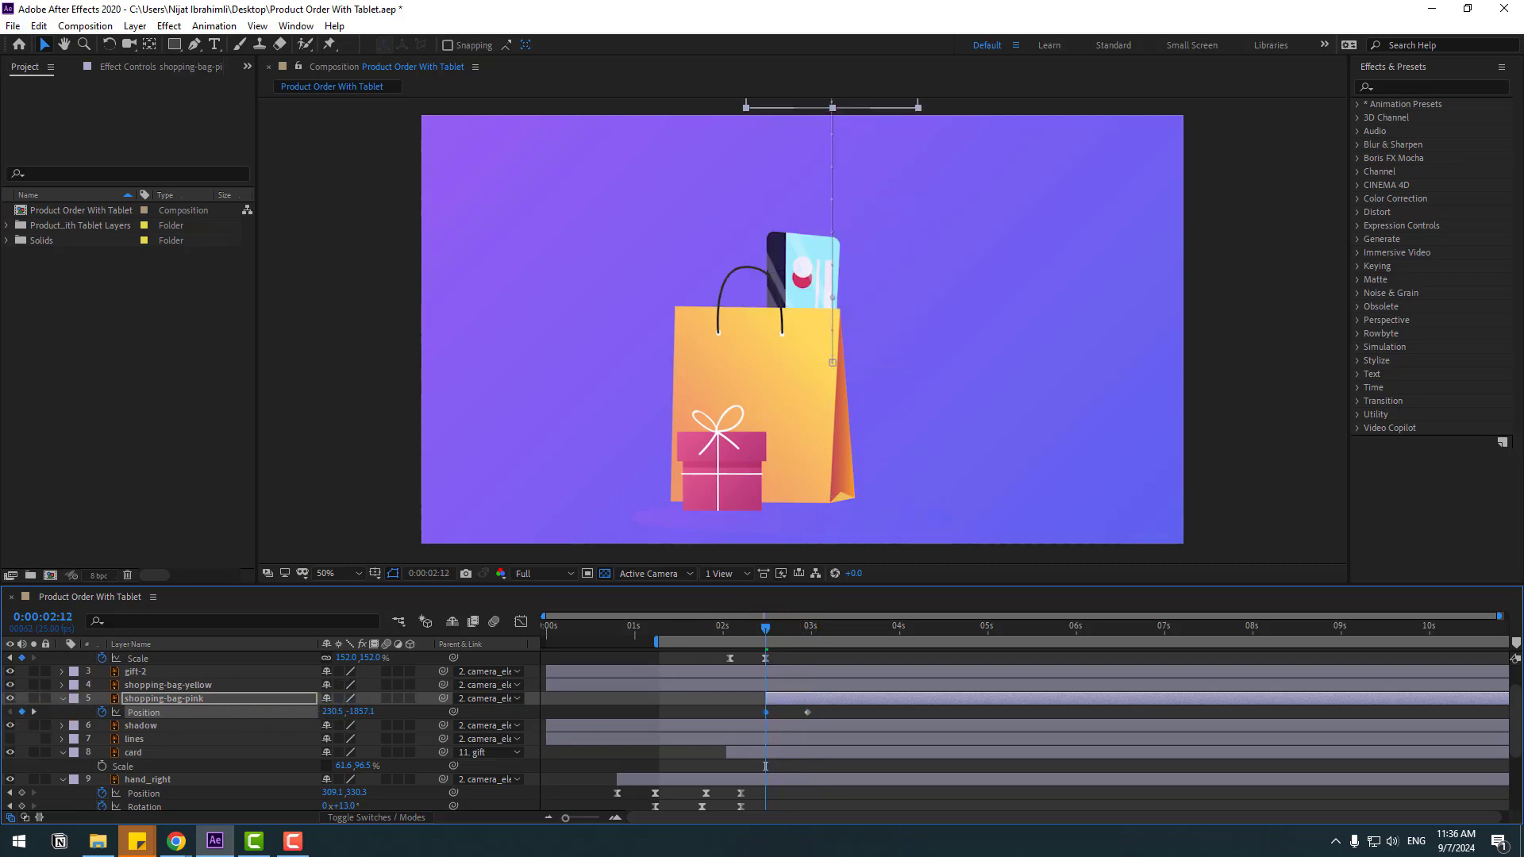
Step: Apply Easy Ease to both Position keyframes of shopping-bag-pink
click(765, 712)
right_click(766, 712)
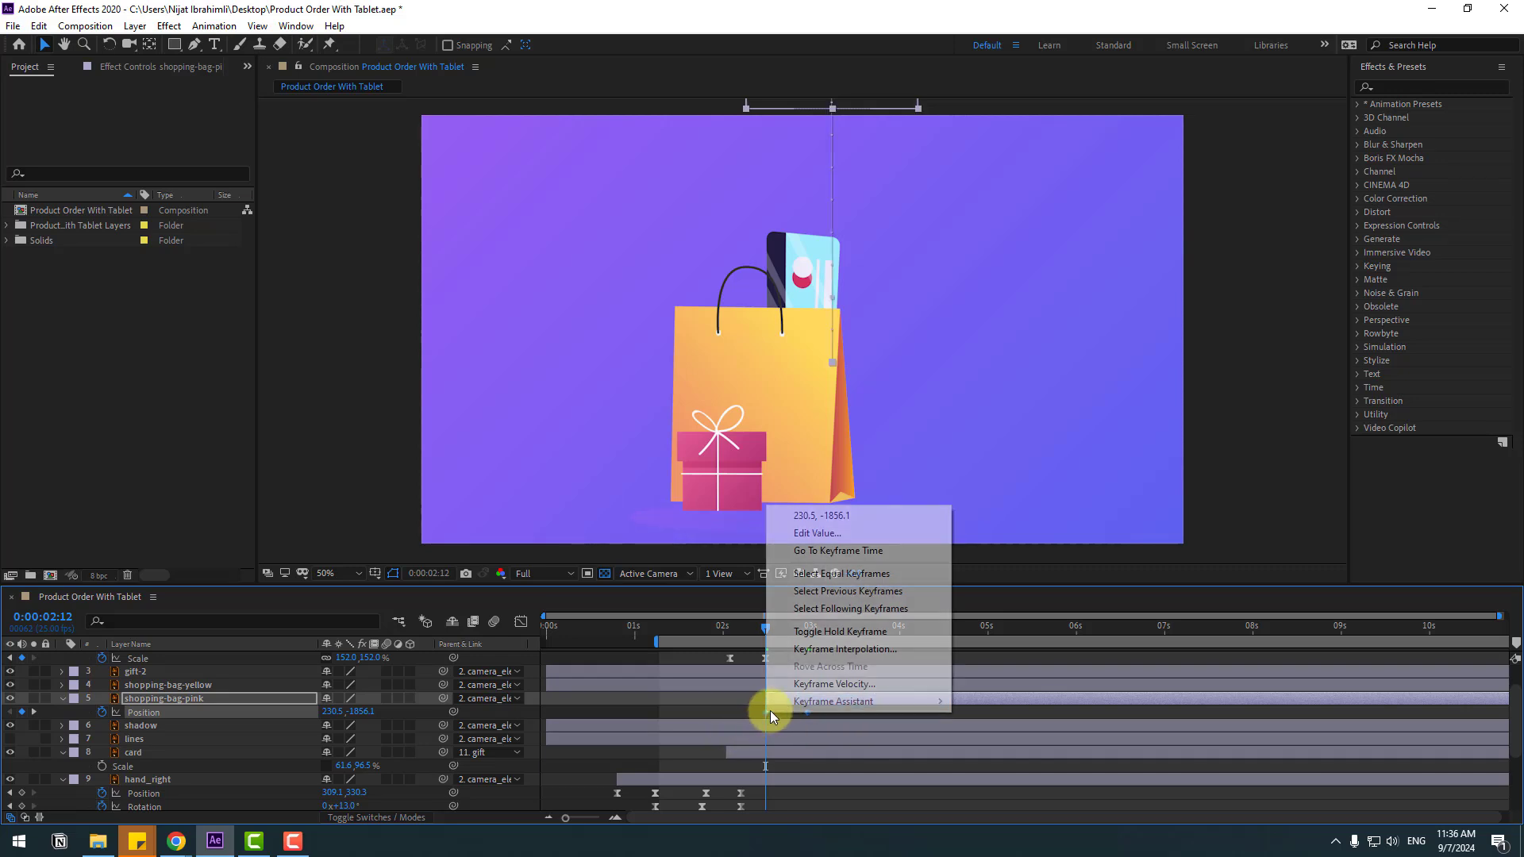
mouse_move(873, 701)
click(993, 596)
Step: Add a small bounce to shopping-bag-pink with Position 230.5, -1224.1 at about 0:00:03:02 and the landing keyframe pasted at 0:00:03:05
drag(779, 627, 807, 627)
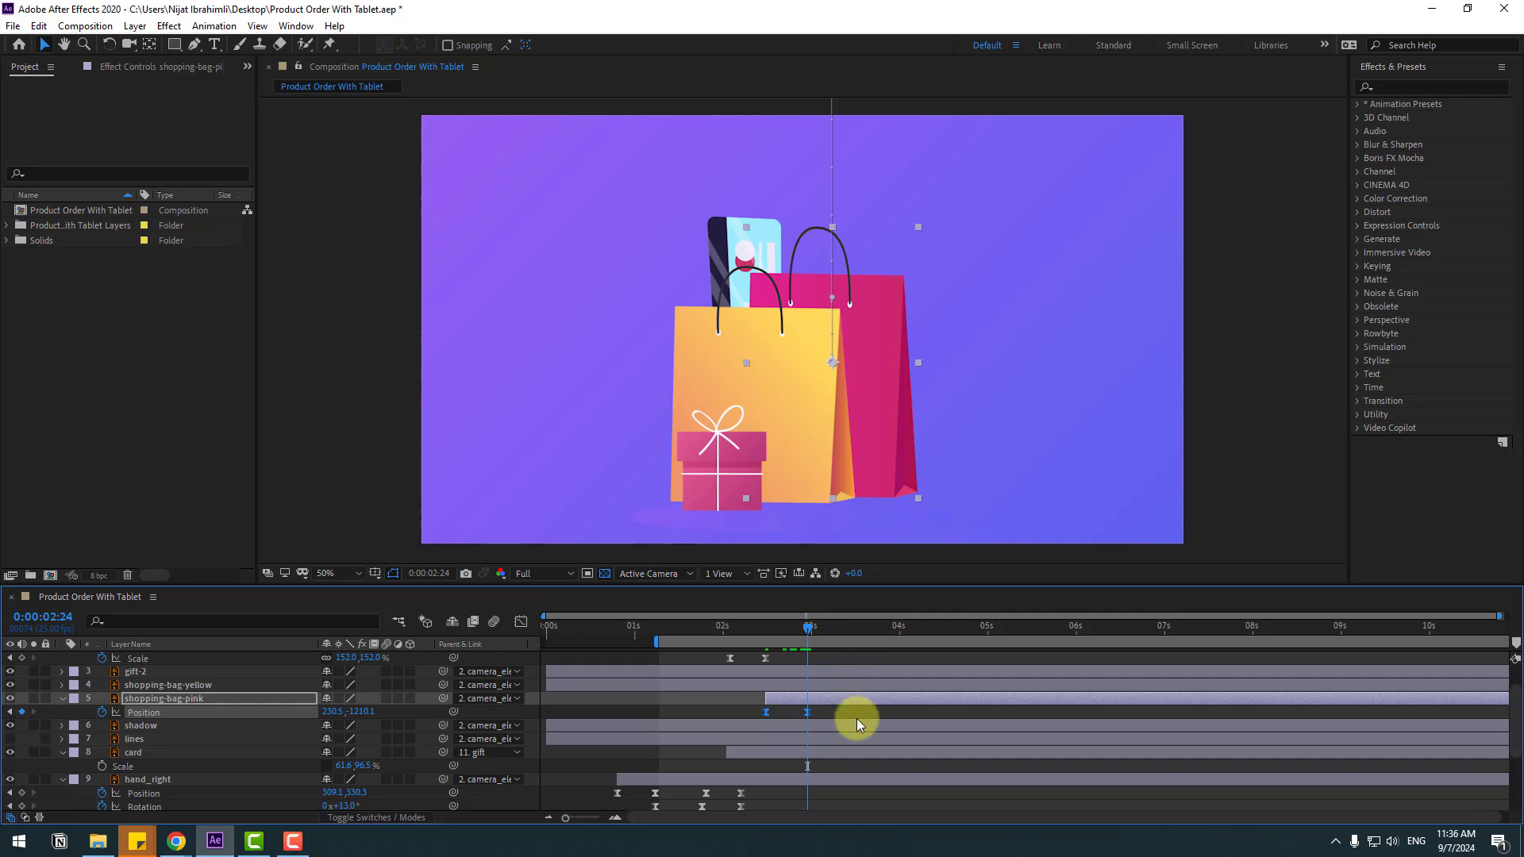
click(827, 712)
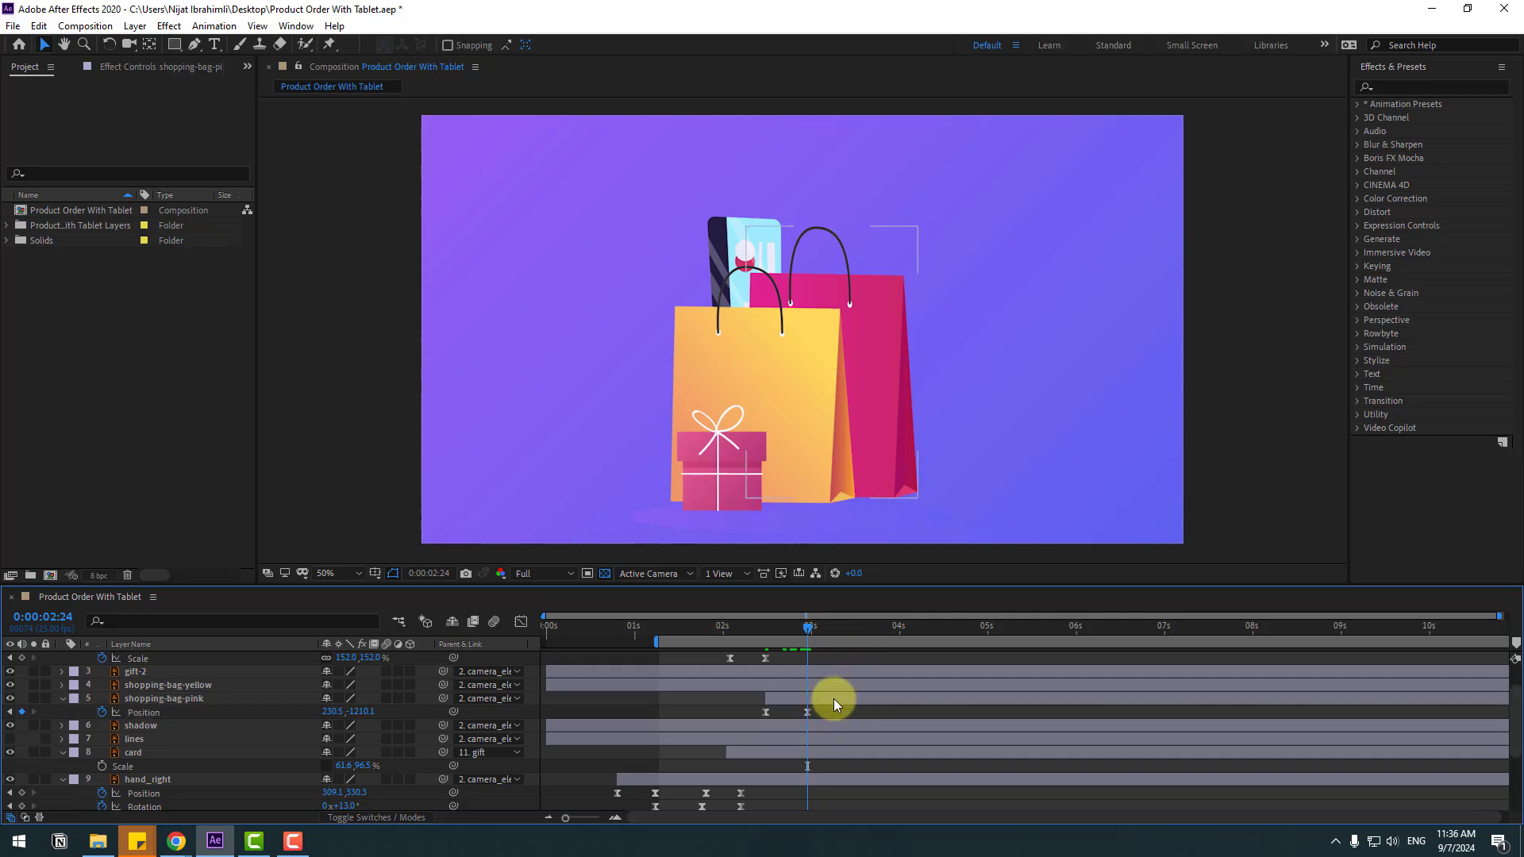
key(Page_Down)
key(Page_Down)
key(Page_Down)
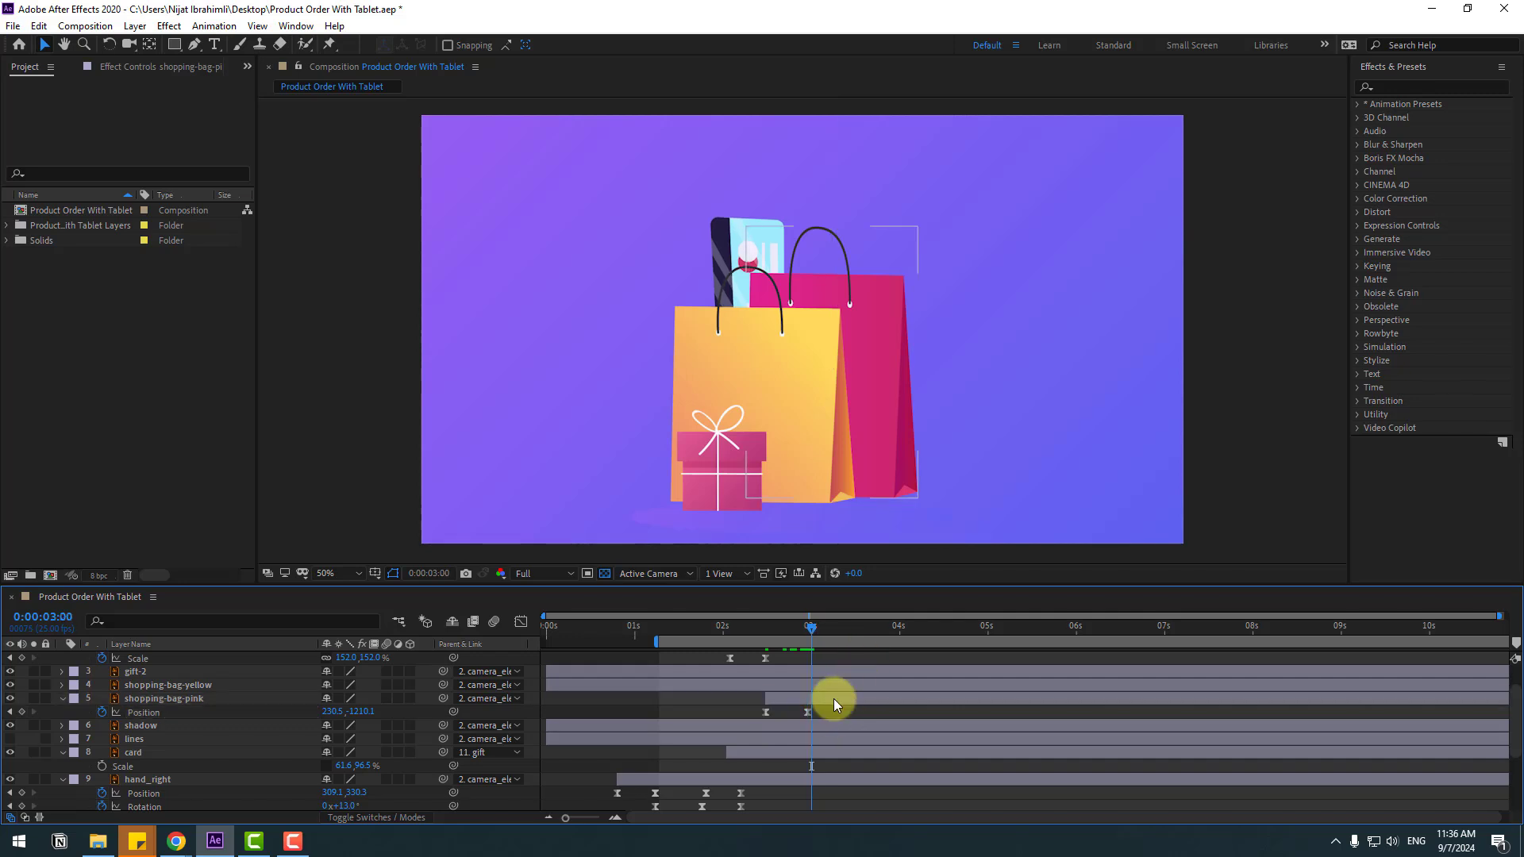
drag(365, 717, 379, 718)
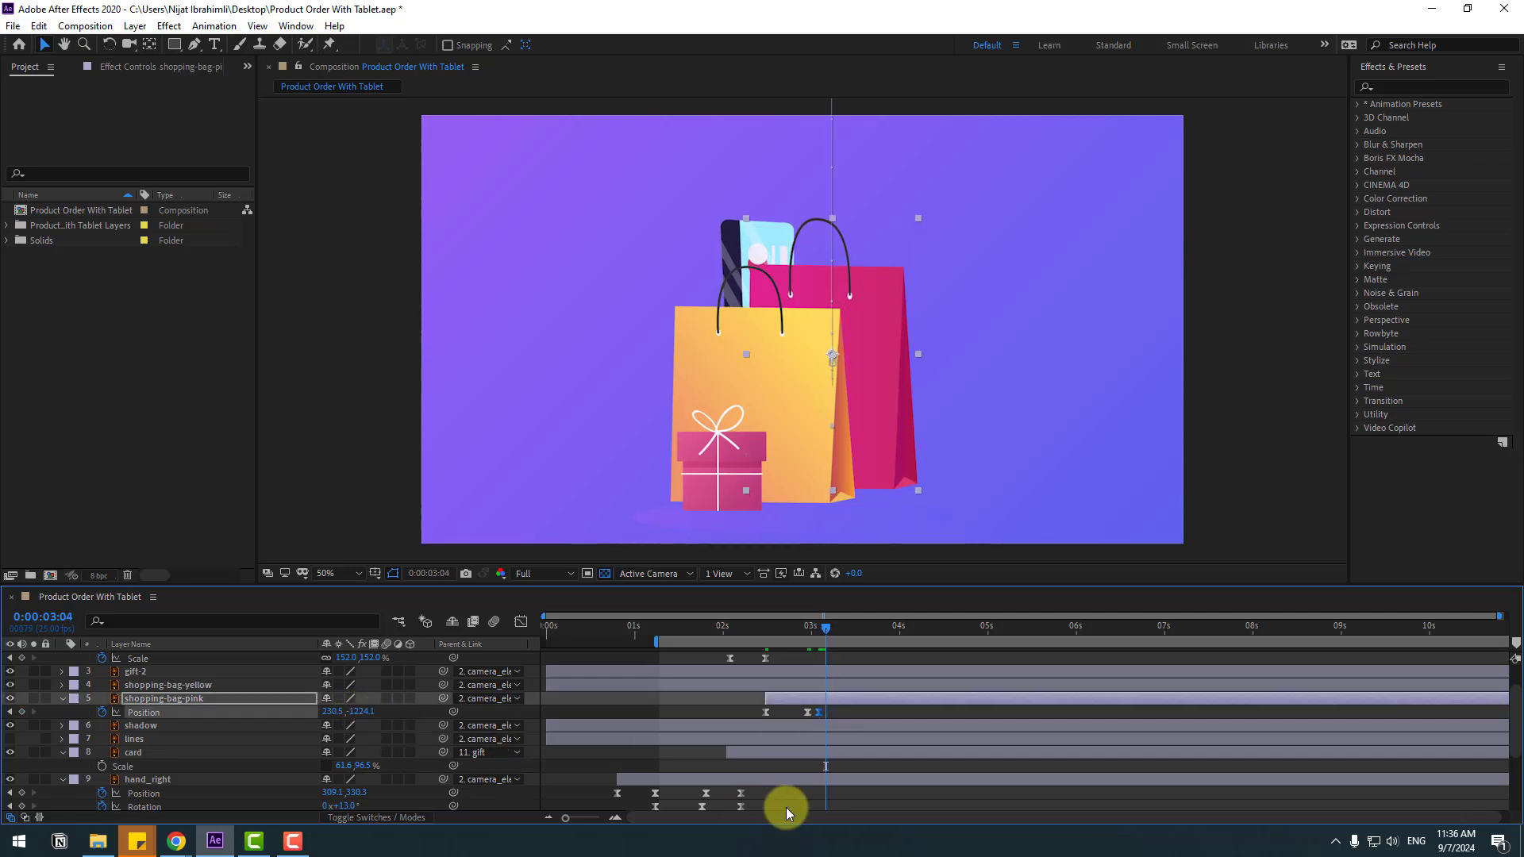
key(Page_Down)
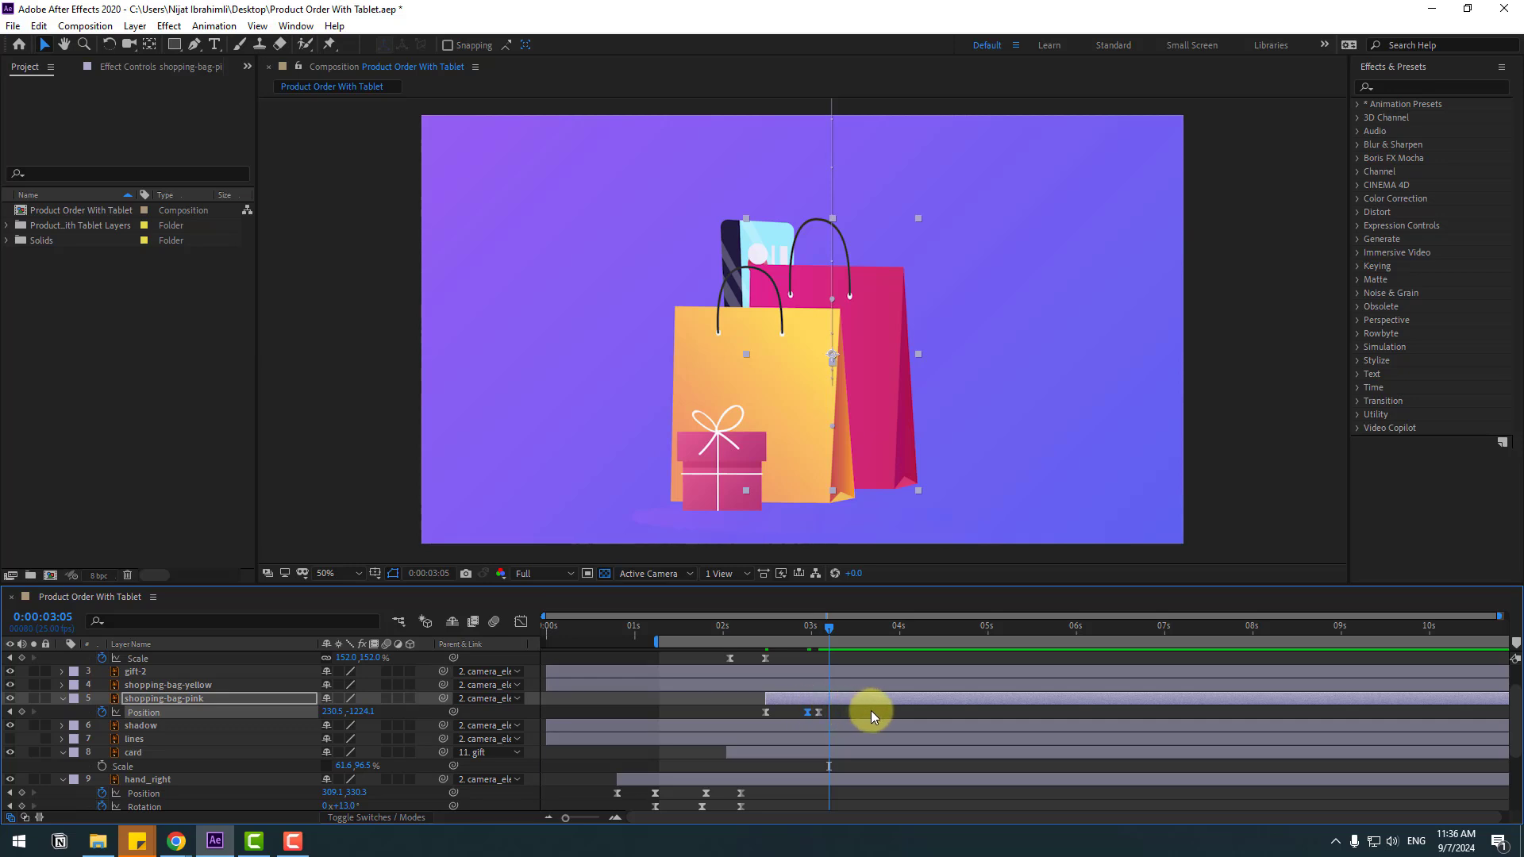
key(ctrl+v)
Step: Select the pink bag's Position keyframes, set the work area start to about 0:00:02:08 and preview the drop
drag(845, 712, 752, 726)
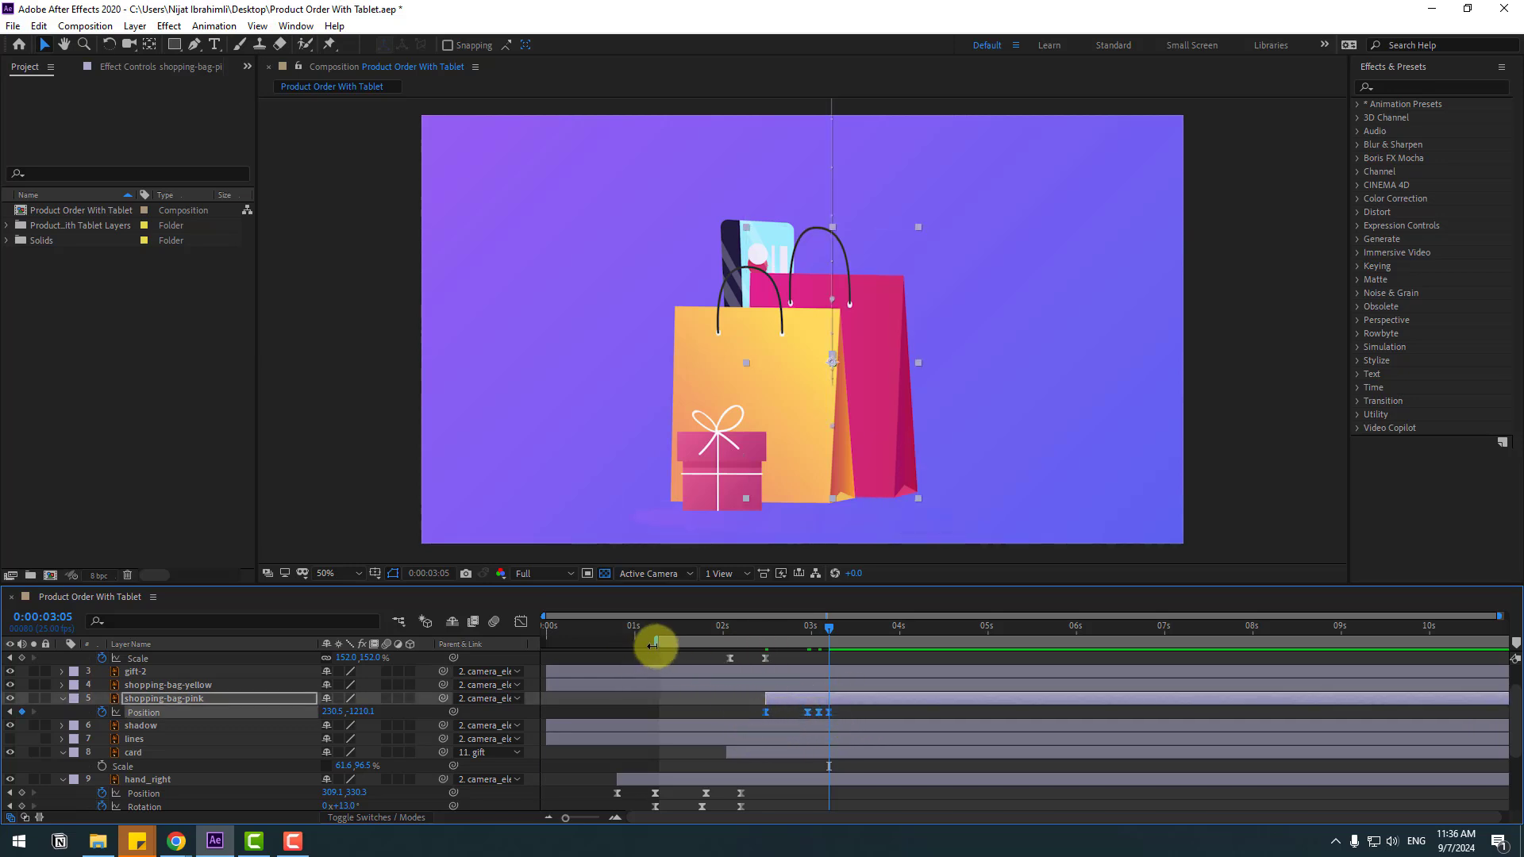
drag(652, 646, 744, 643)
key(space)
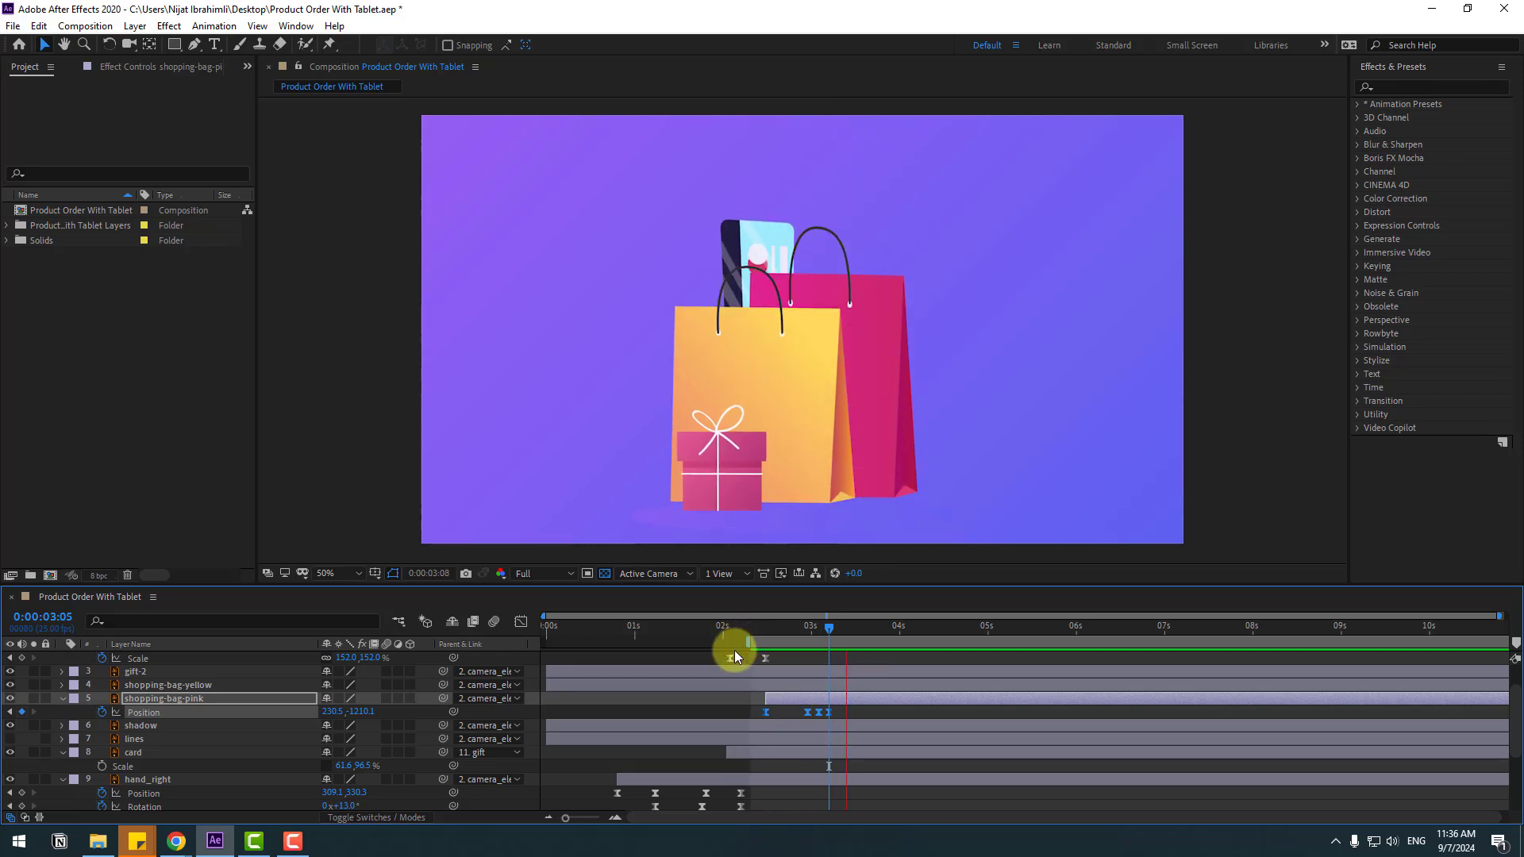
Step: Solo shopping-bag-pink and set the spatial interpolation of its Position keyframes to Linear
click(33, 698)
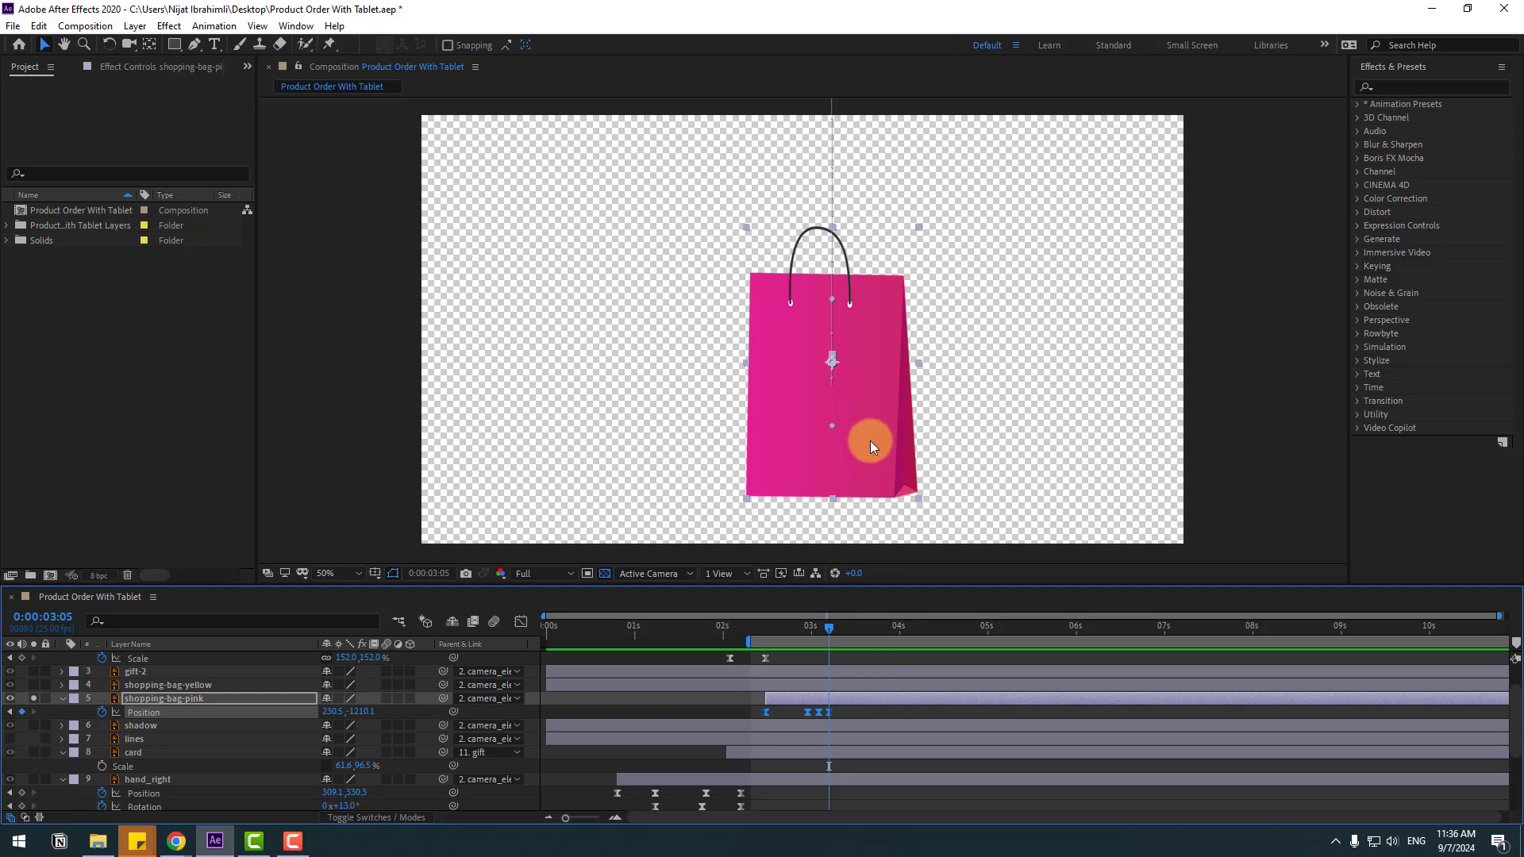
drag(853, 711, 724, 728)
right_click(830, 714)
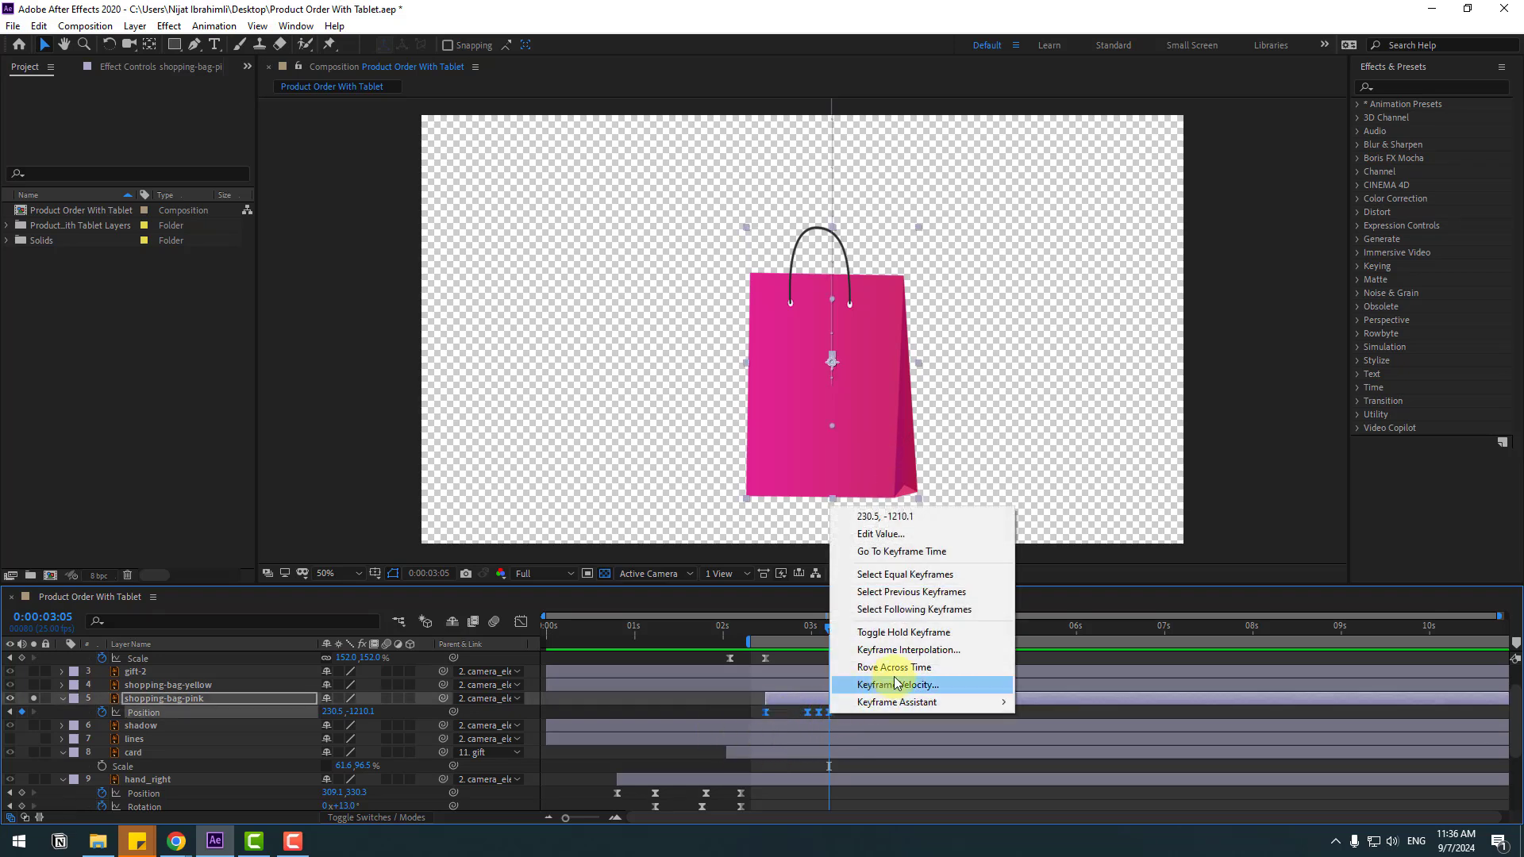
click(939, 653)
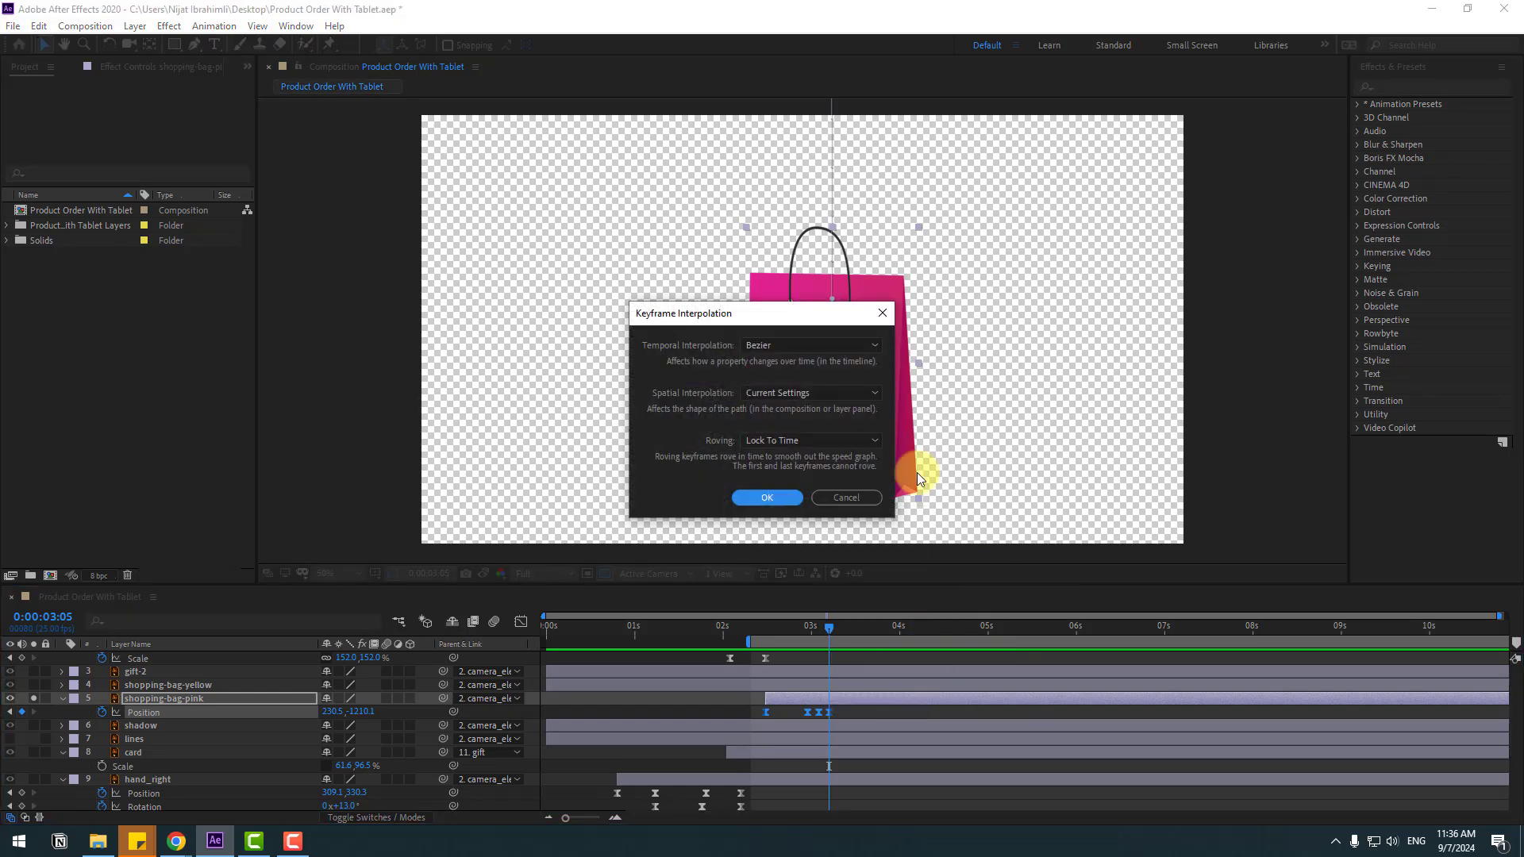
click(787, 397)
click(773, 432)
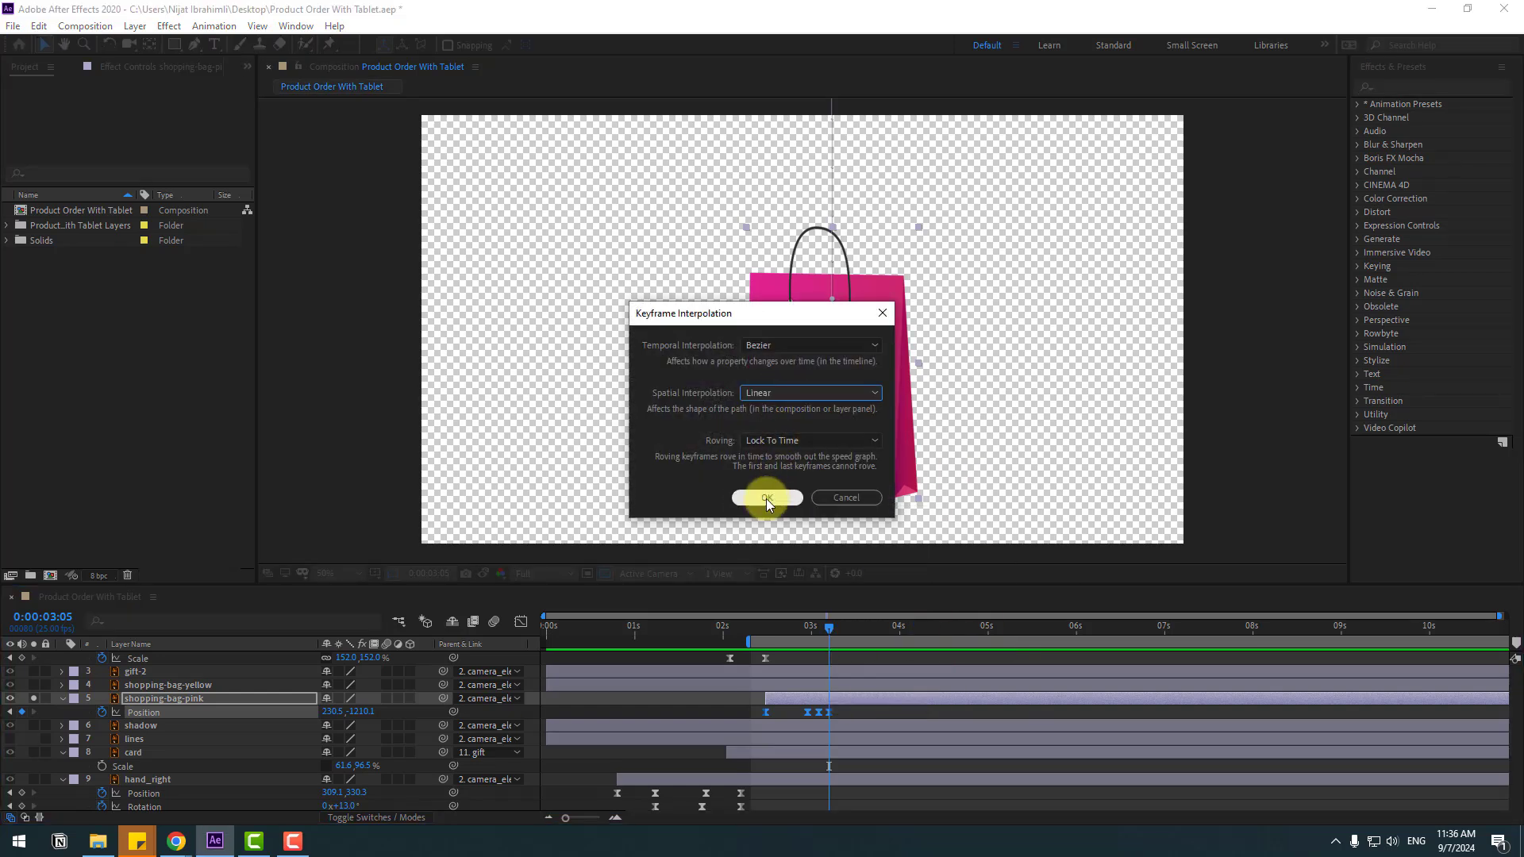
click(765, 498)
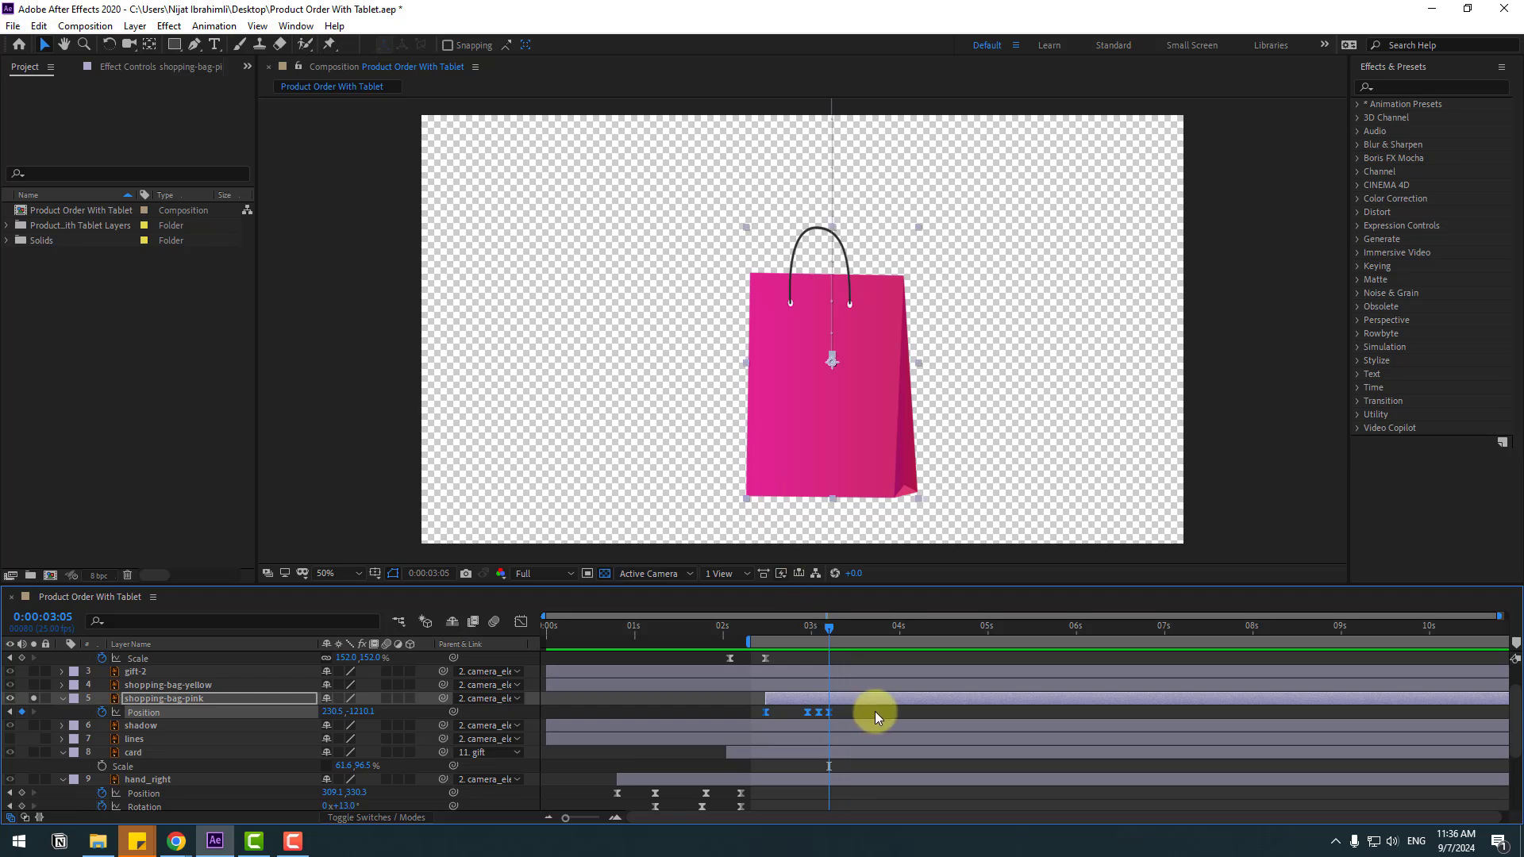
Step: Reshape the pink bag's Position speed curve so it accelerates to a sharp peak just before 0:00:03:00, and preview the fall
drag(861, 709, 606, 741)
click(524, 625)
mouse_move(783, 790)
mouse_down()
mouse_move(738, 782)
mouse_move(781, 778)
mouse_up()
key(equal)
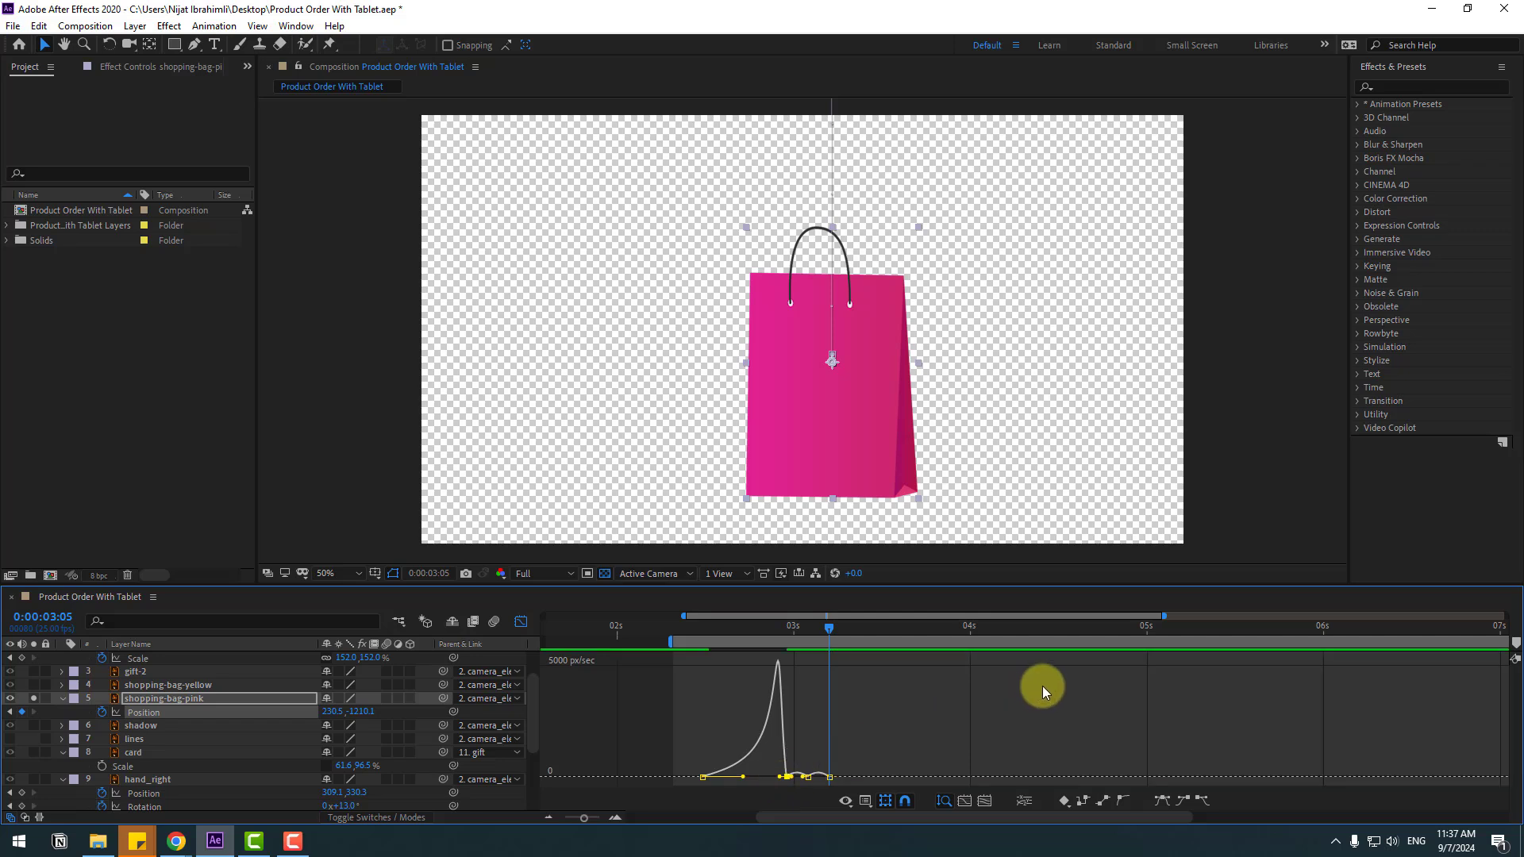
key(space)
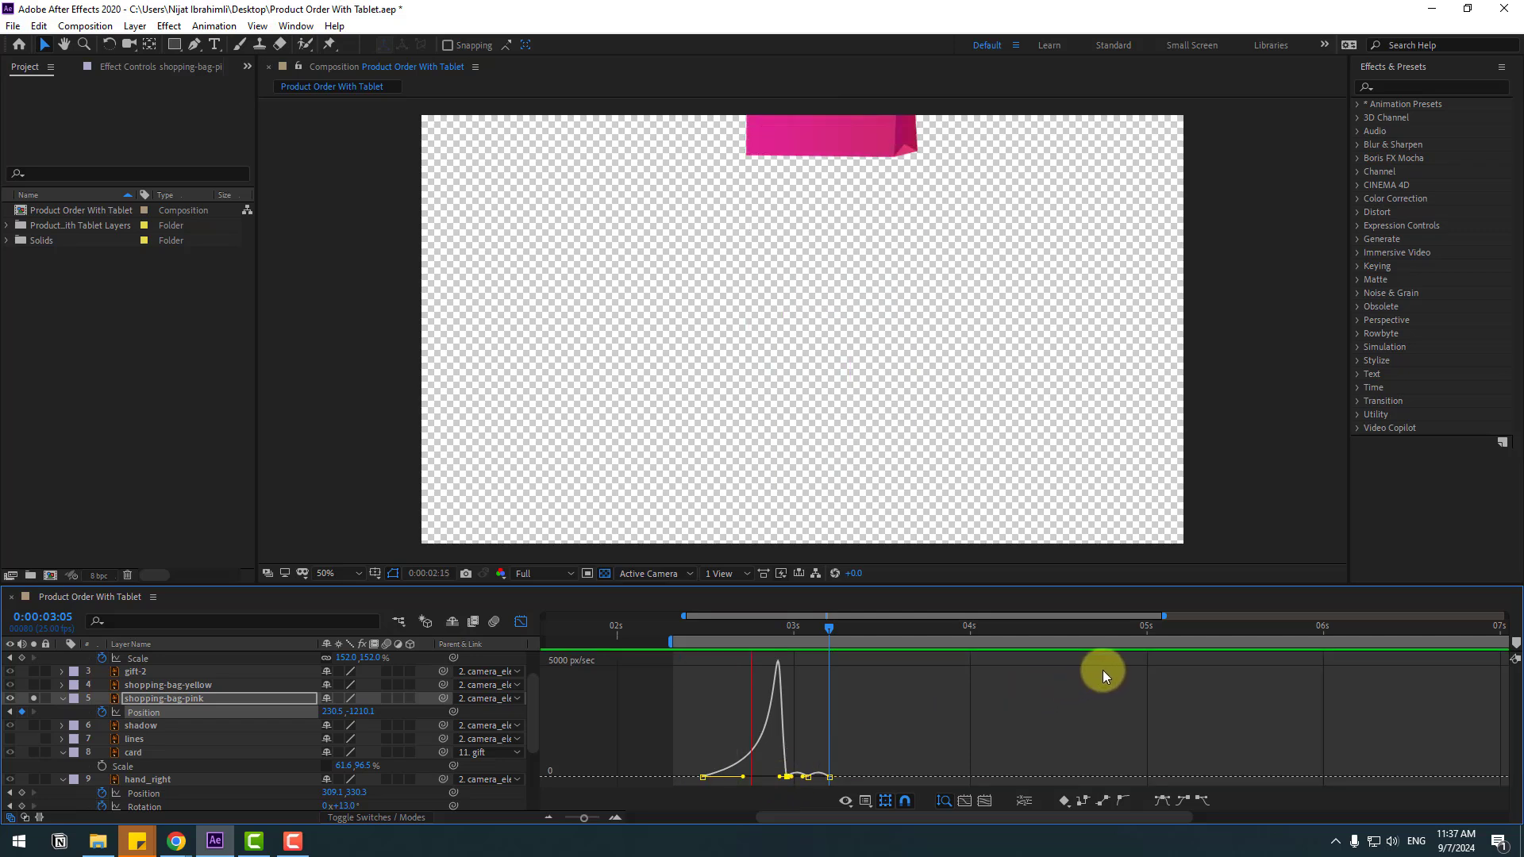
key(space)
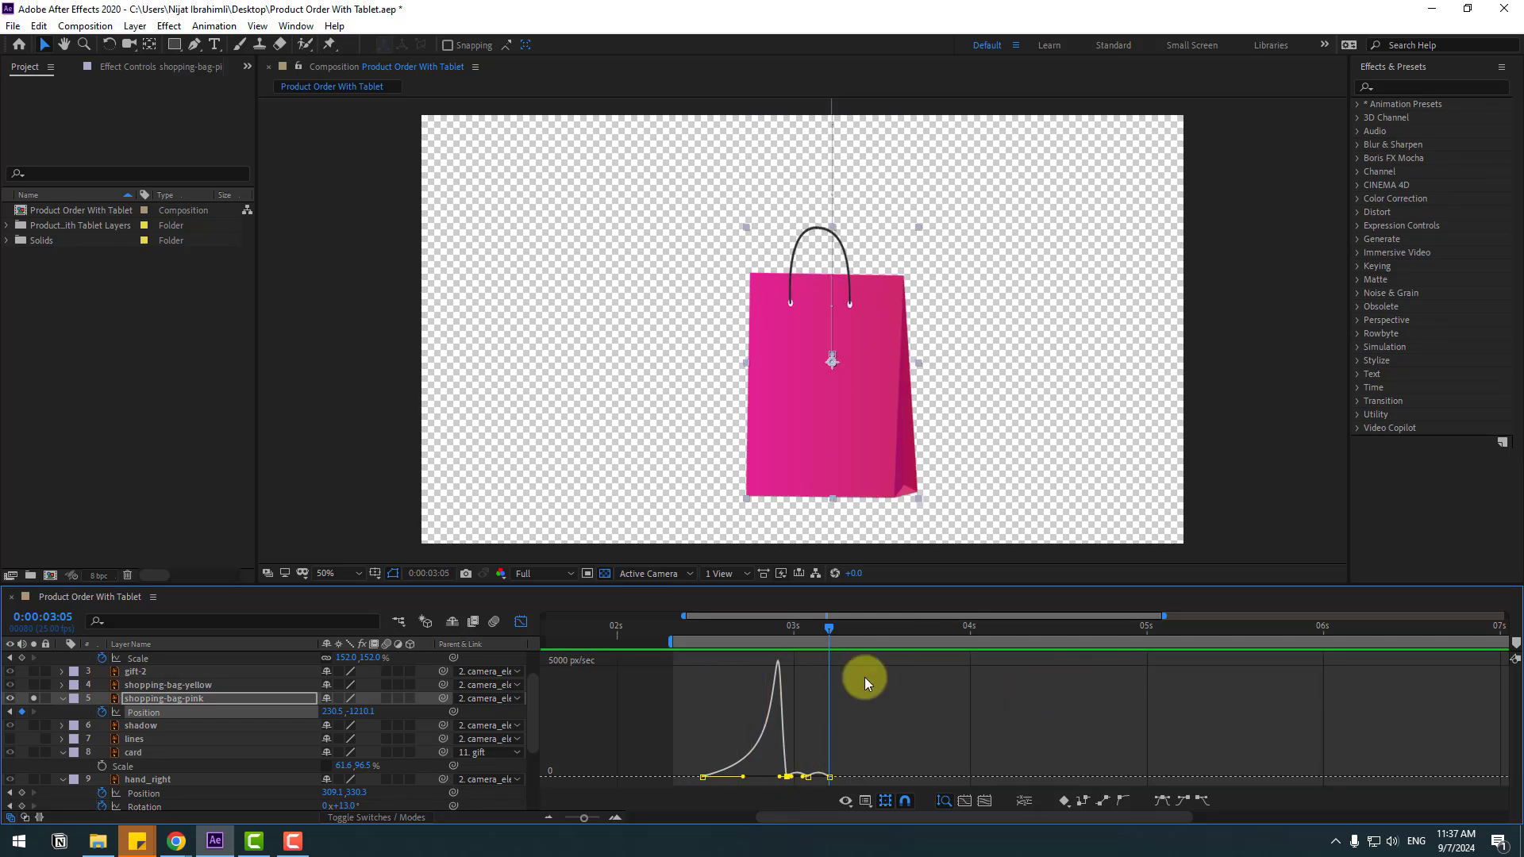
click(521, 622)
Step: Keyframe shopping-bag-pink's Rotation to -10° at 0:00:02:12 and 5° at 0:00:02:24
drag(758, 639, 703, 631)
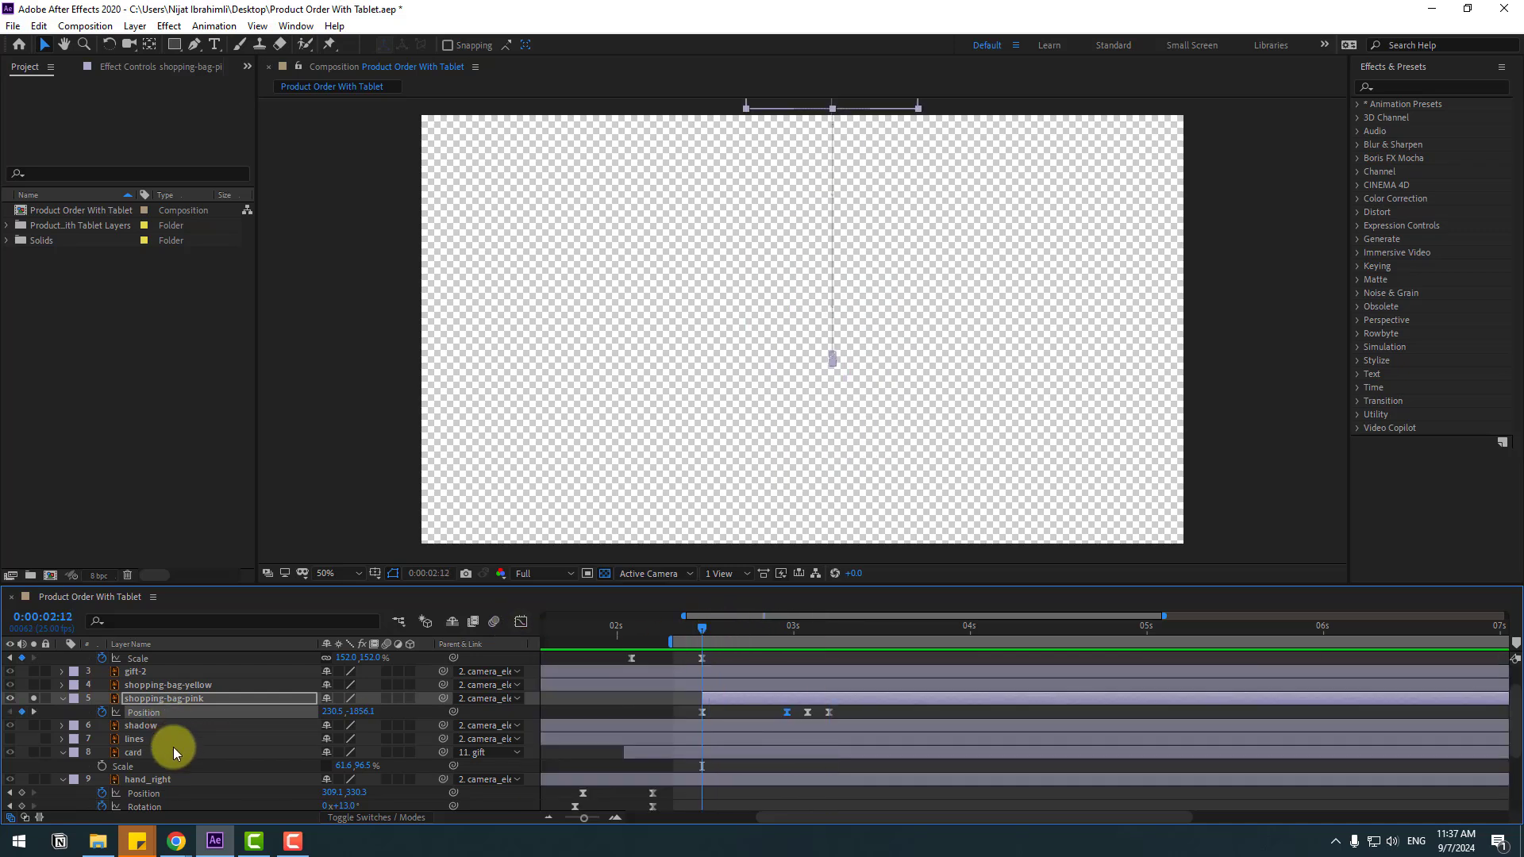
key(shift+r)
click(101, 725)
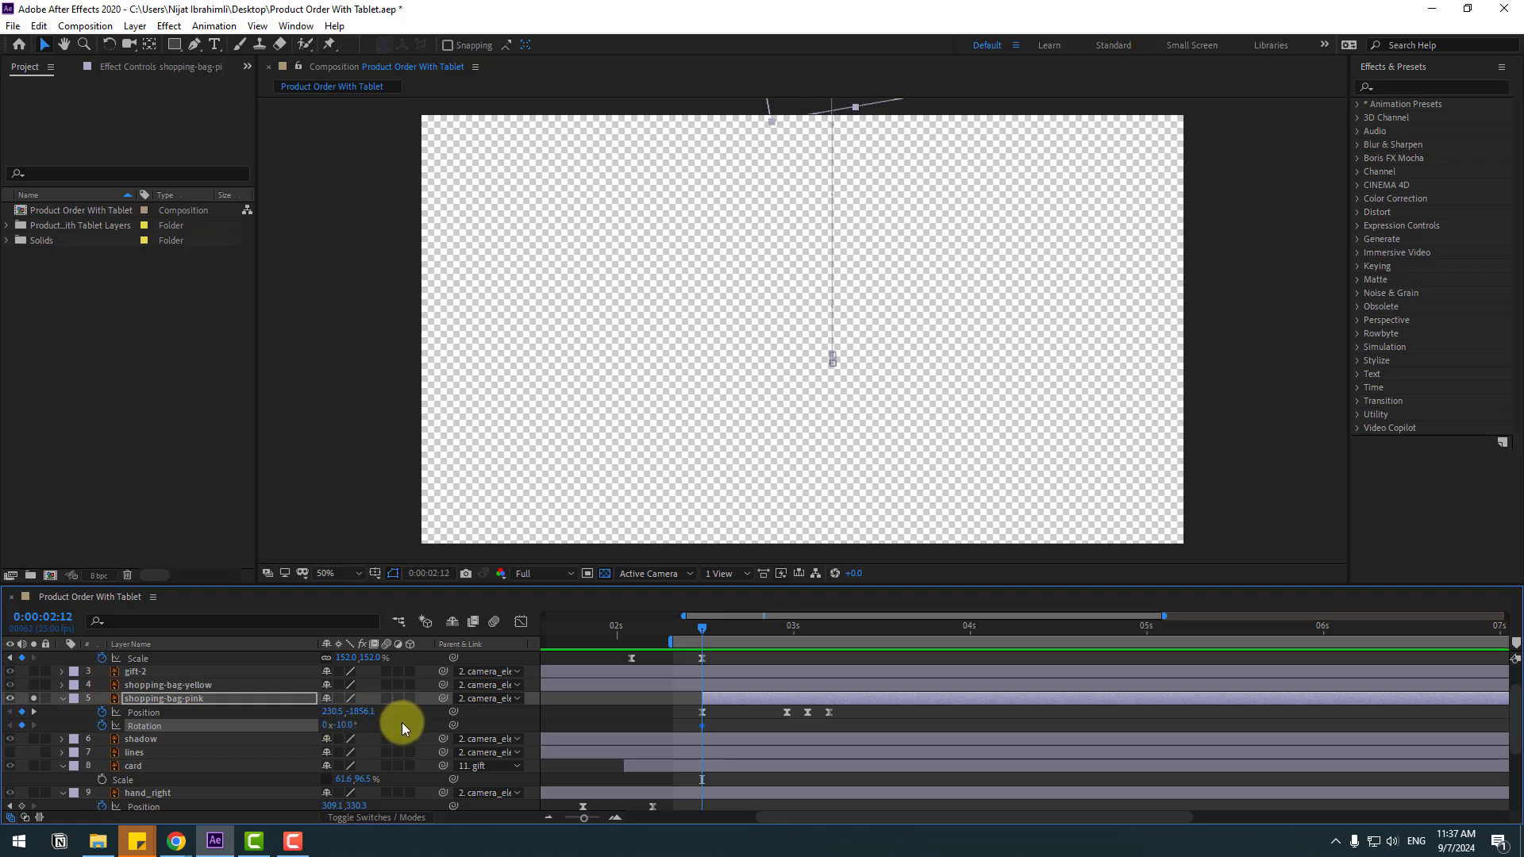
drag(706, 632, 783, 640)
click(335, 725)
text(5)
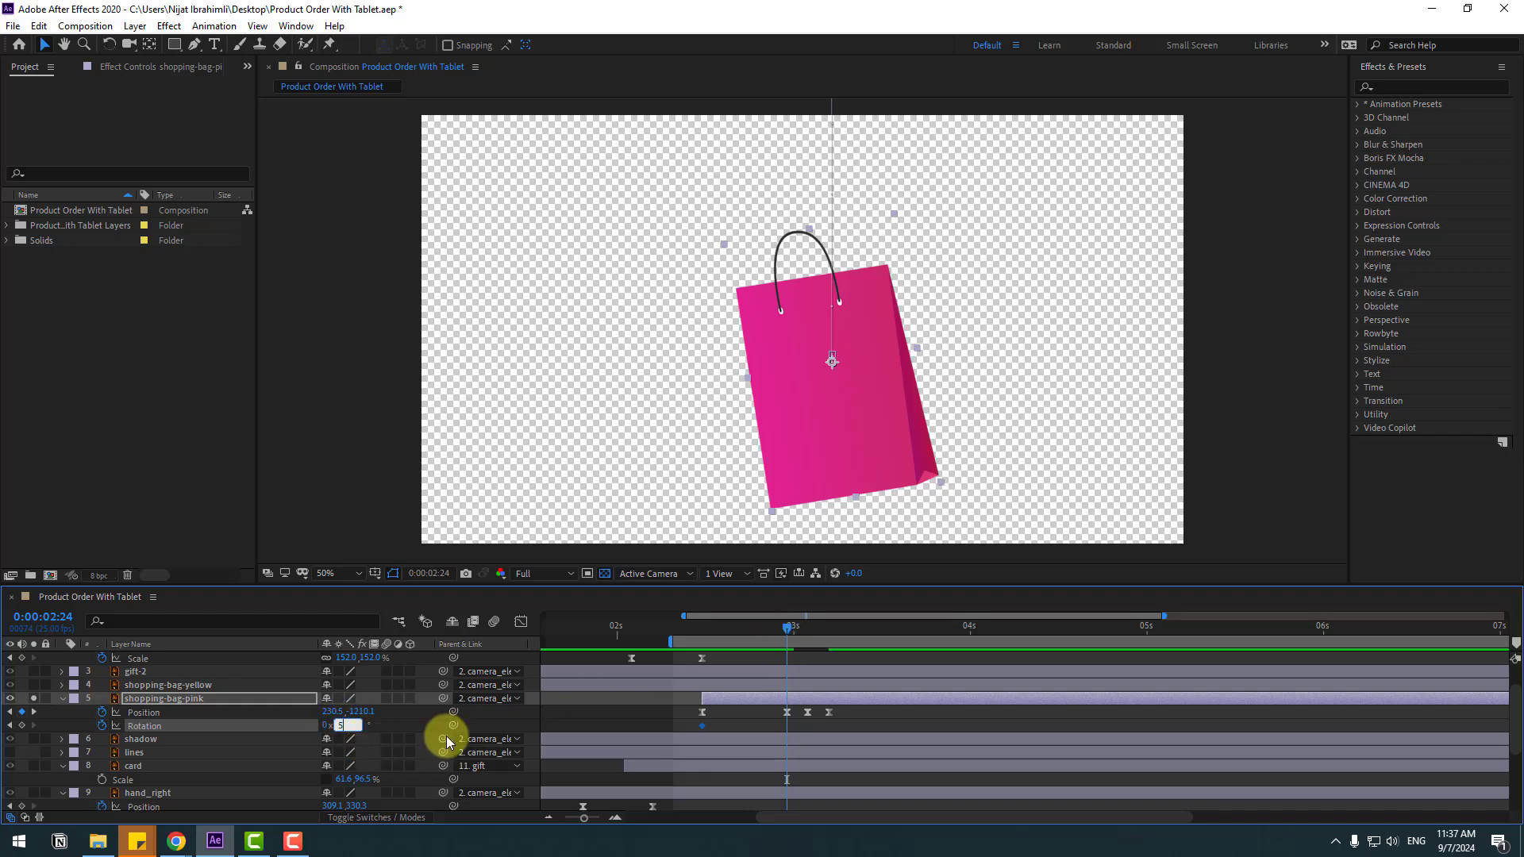
key(Return)
Step: Add Rotation keyframes of -2° at about 0:00:03:02 and 0° at 0:00:03:05 to shopping-bag-pink
drag(786, 632, 830, 637)
click(335, 727)
text(-2)
key(Return)
click(345, 726)
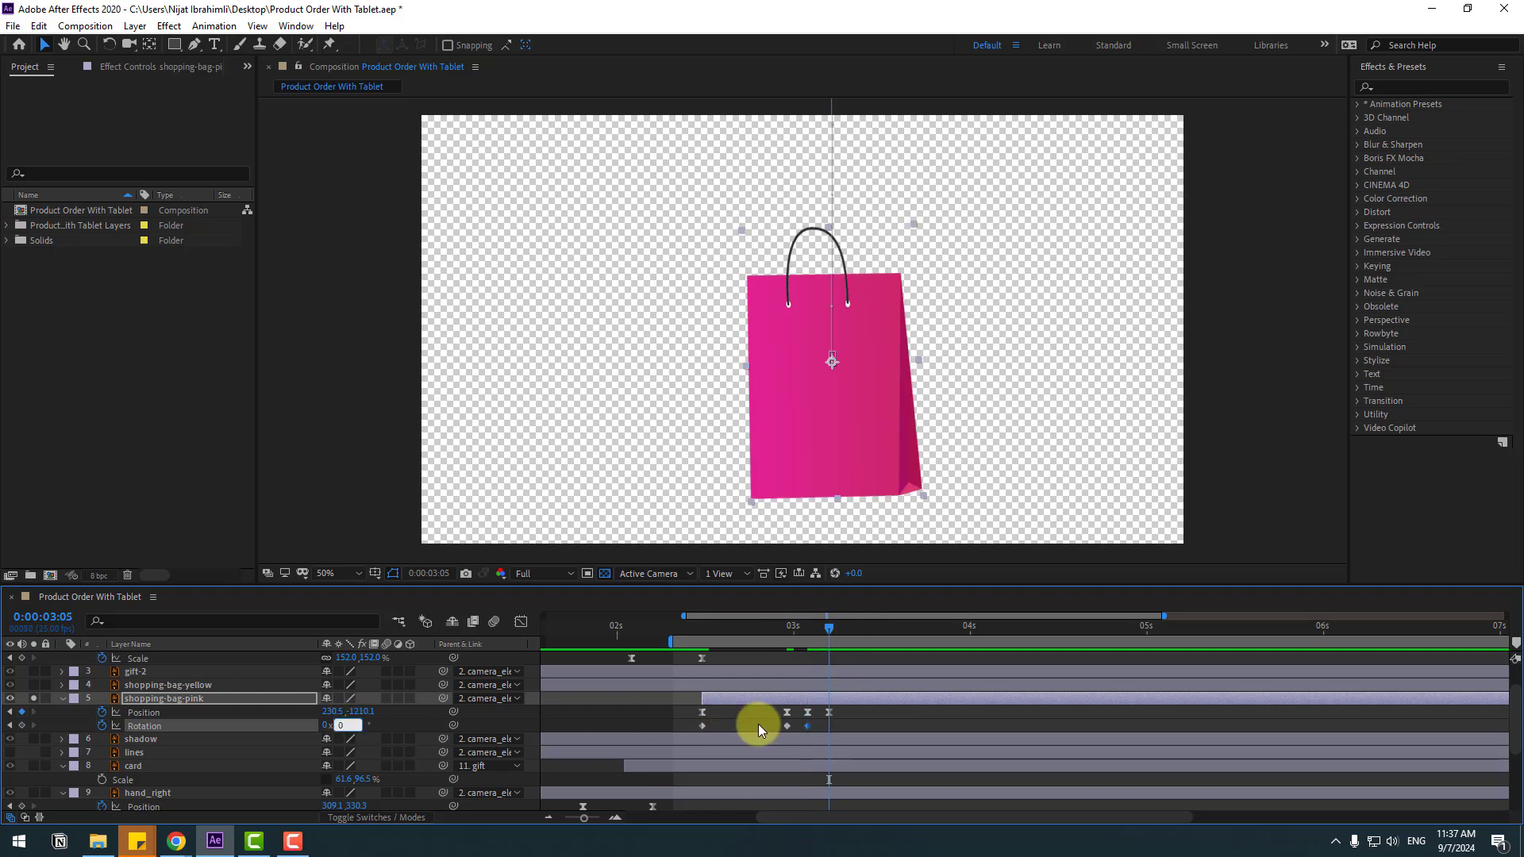
text(0)
key(Return)
Step: Apply Easy Ease to all four Rotation keyframes of shopping-bag-pink and preview the motion
drag(842, 725, 673, 741)
right_click(703, 727)
mouse_move(762, 715)
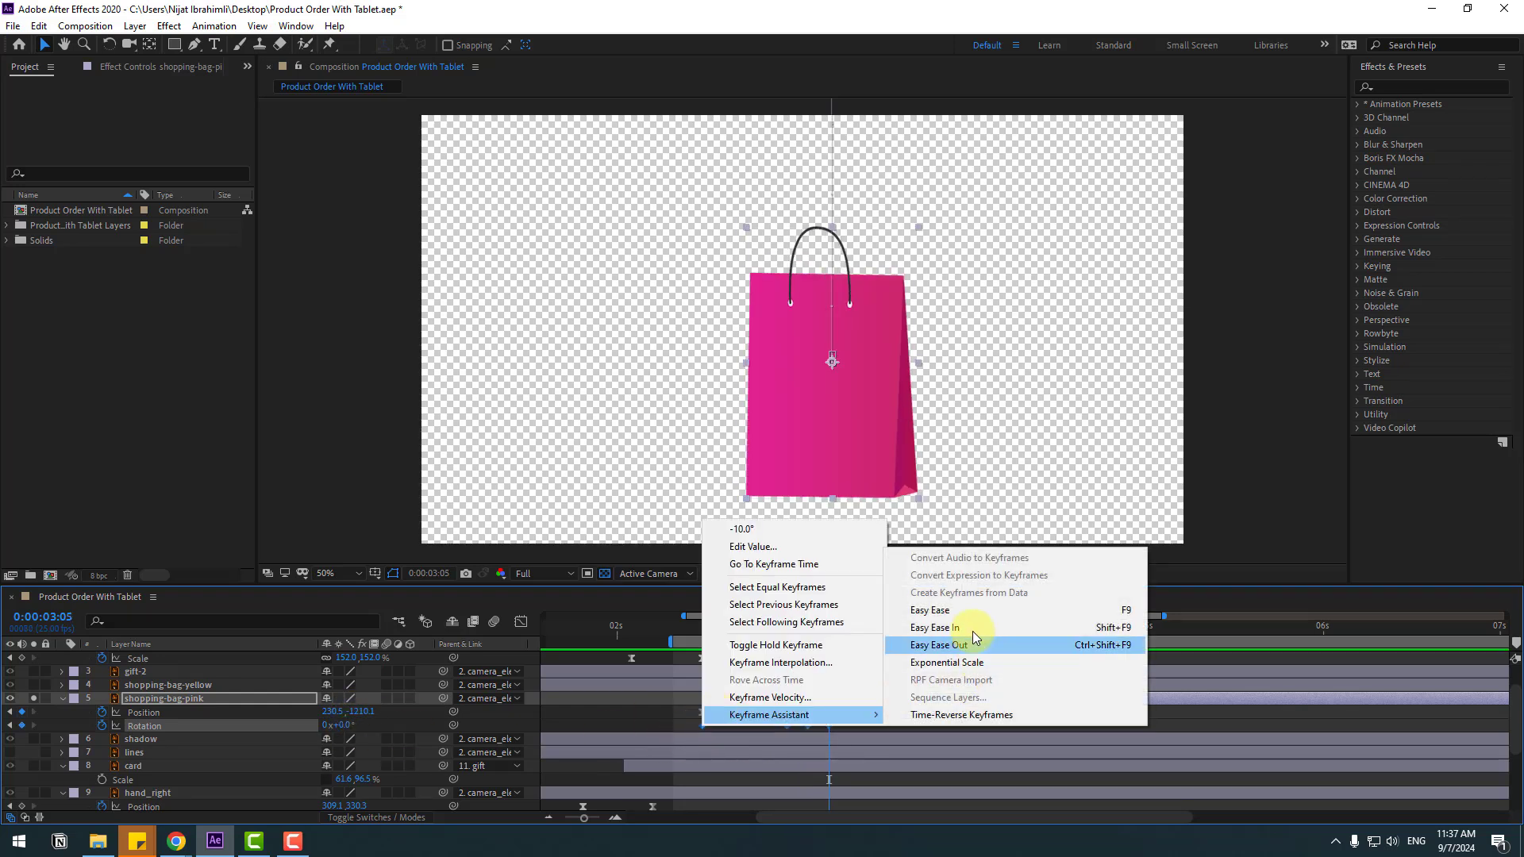
click(967, 613)
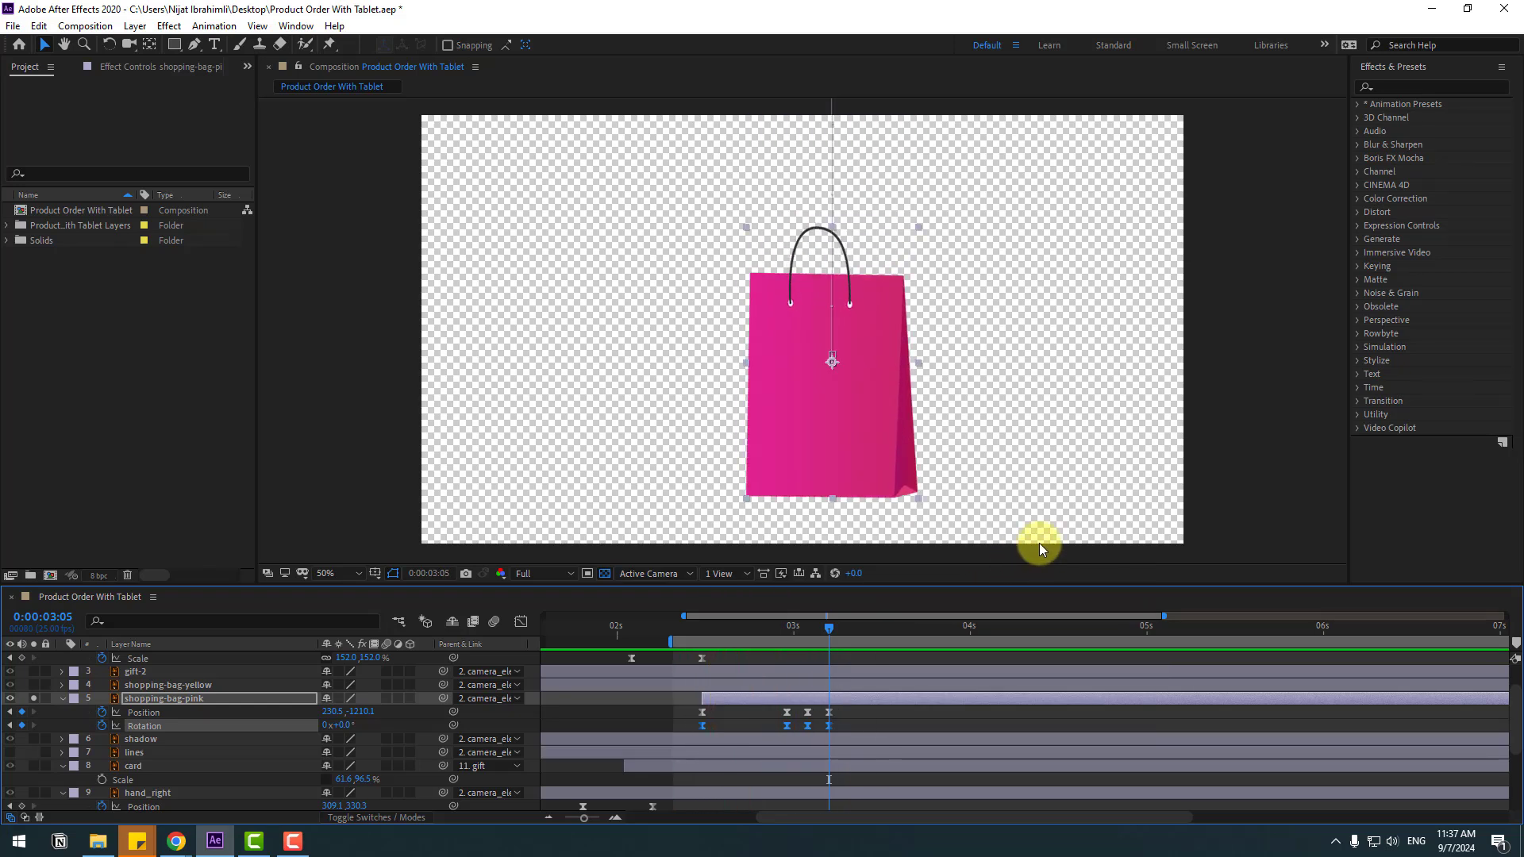
key(space)
key(space)
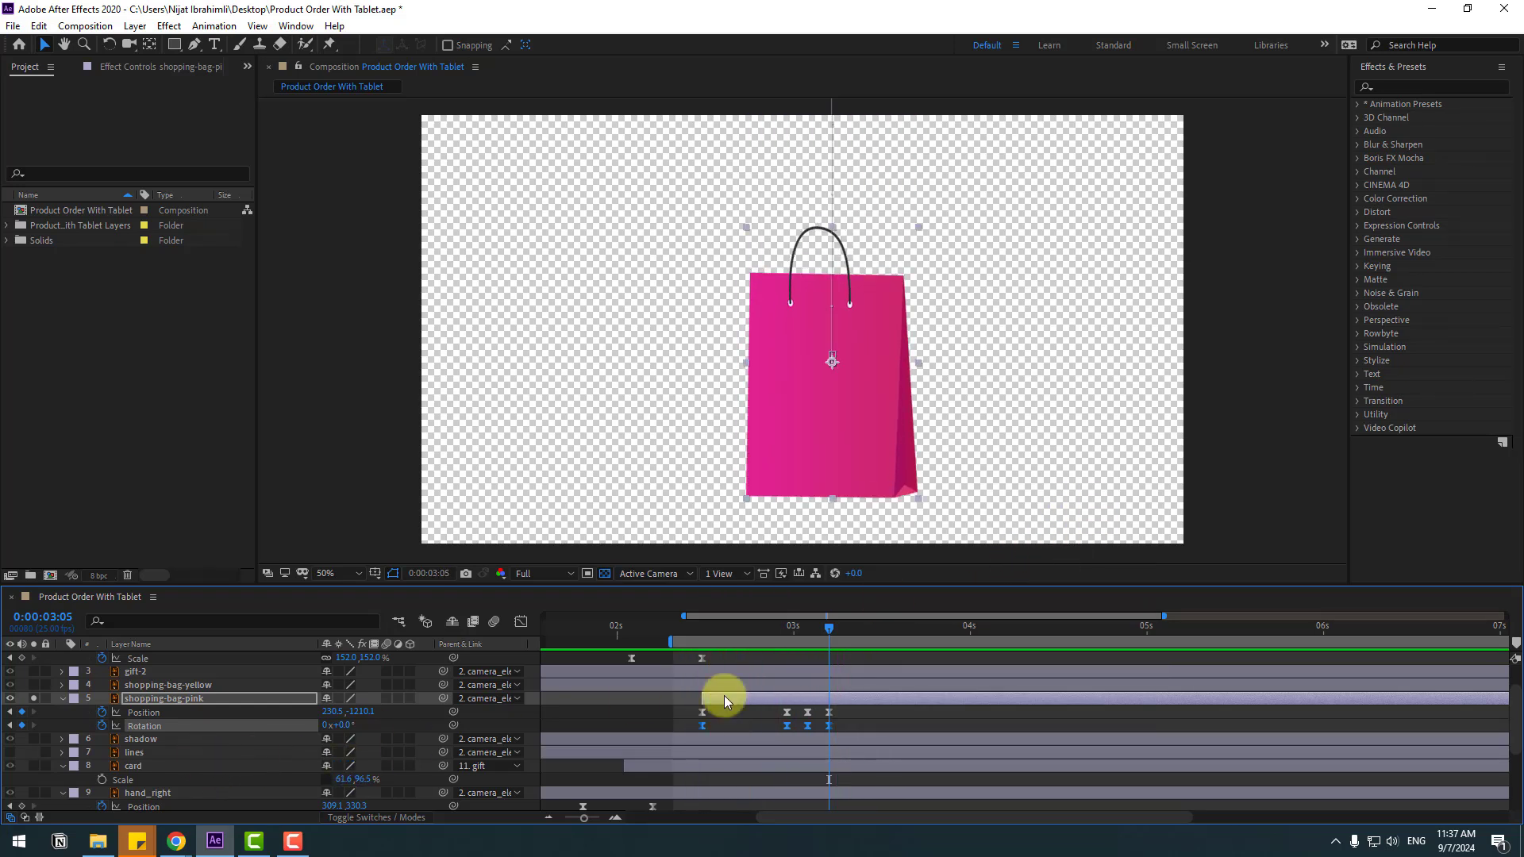
Step: Copy all Position and Rotation keyframes of shopping-bag-pink, turn off its solo and scrub through the bag drop
drag(844, 707, 685, 739)
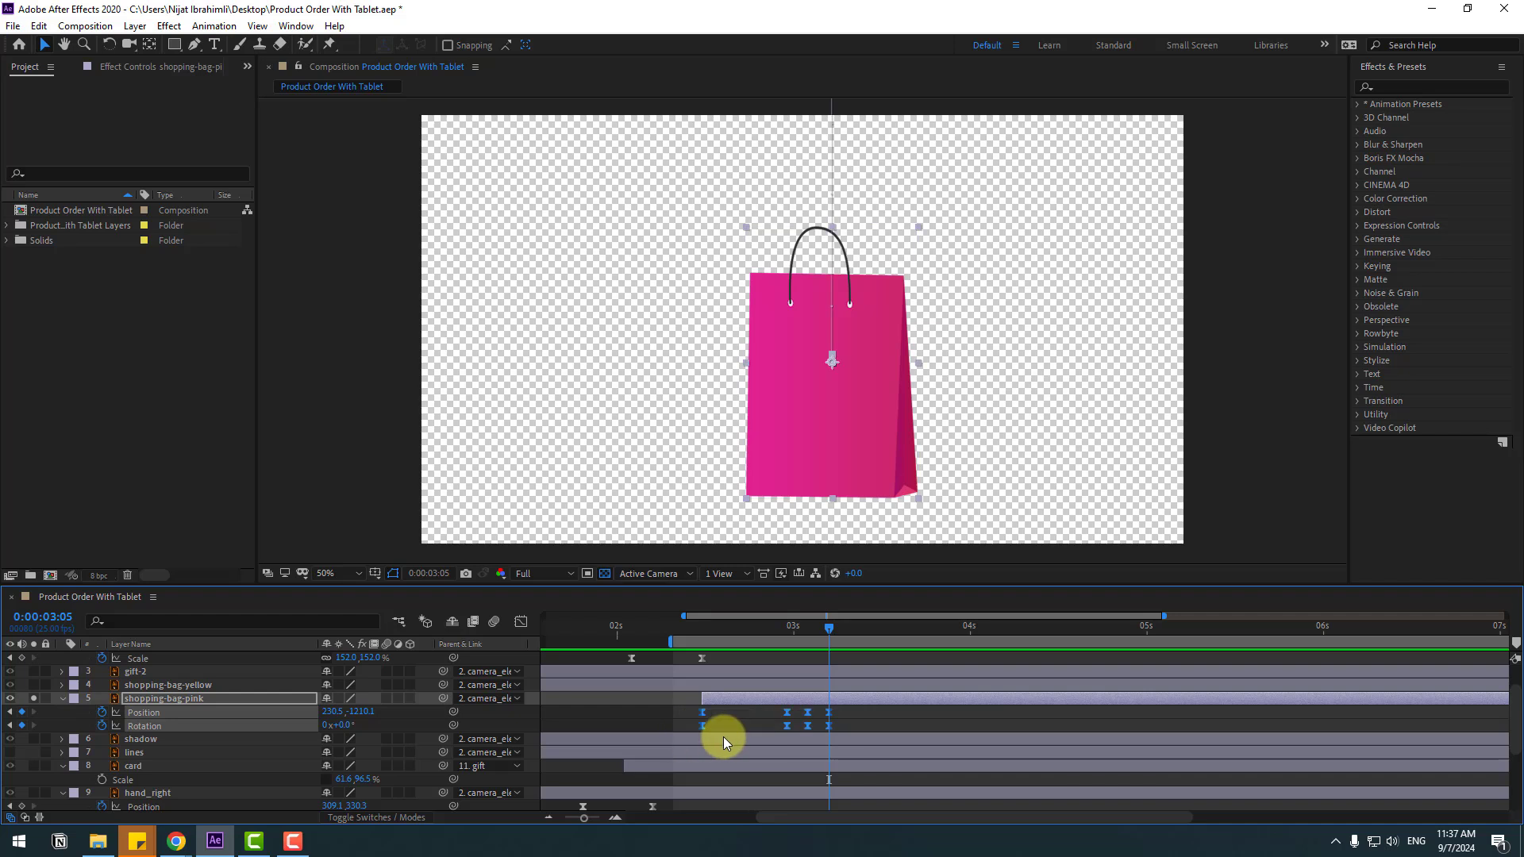
click(61, 698)
click(33, 698)
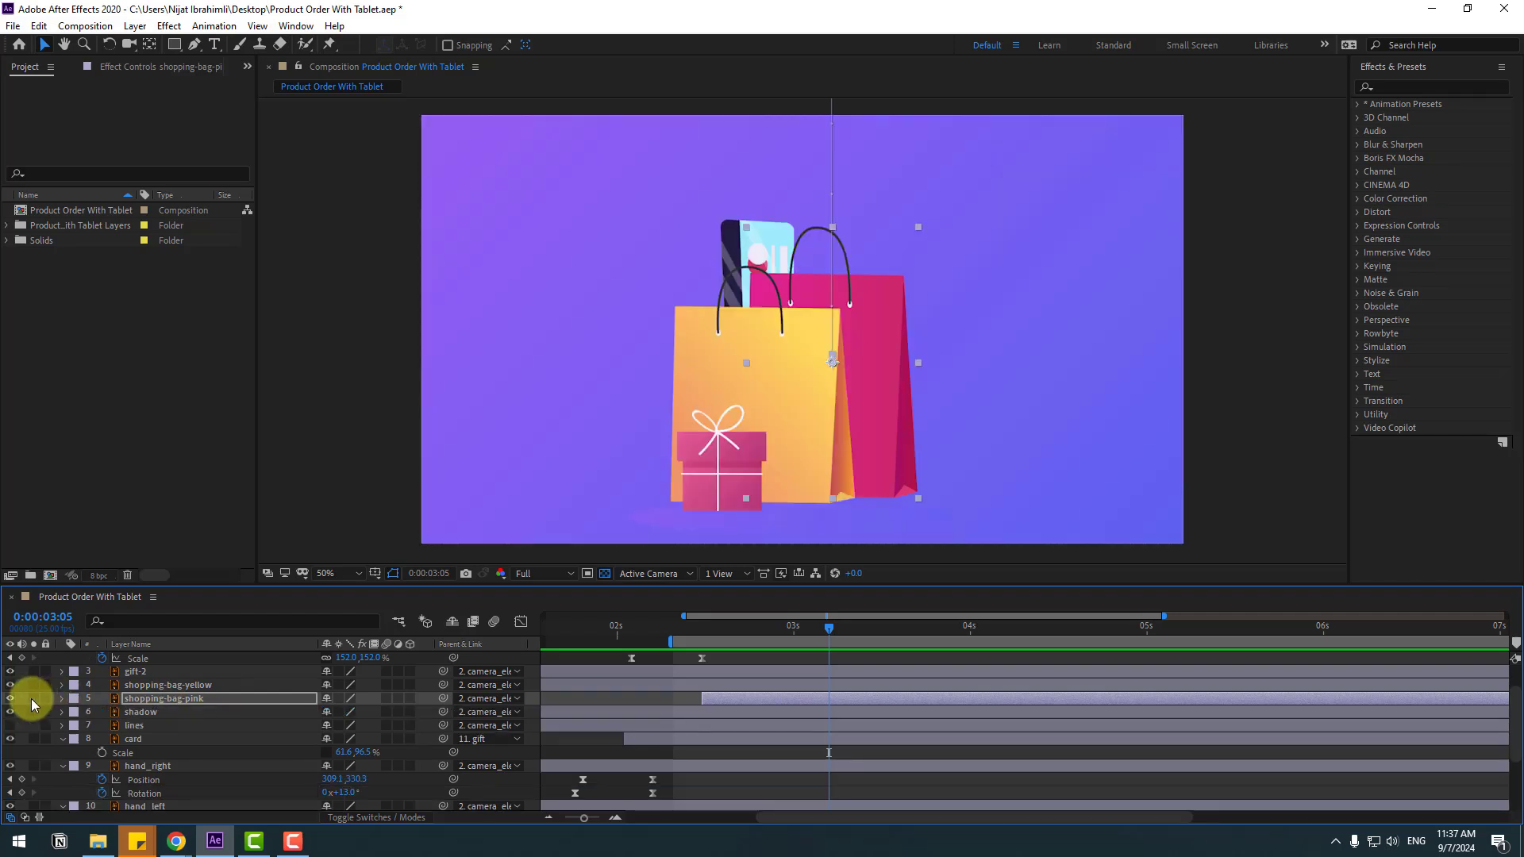
drag(758, 640, 834, 641)
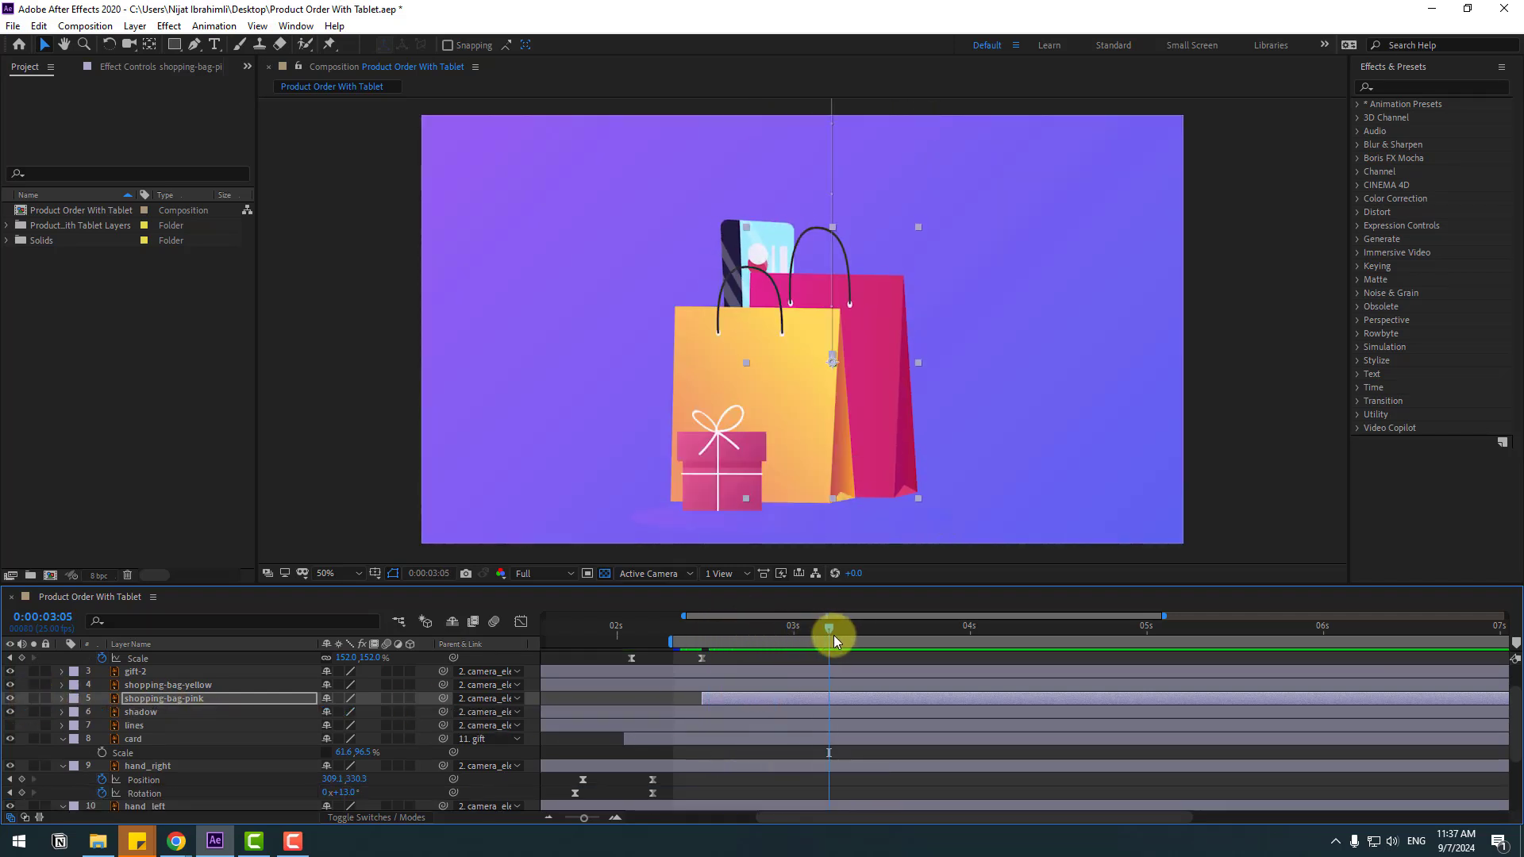
Step: Trim shopping-bag-yellow's start to 0:00:02:12, paste the copied Position and Rotation keyframes there and reveal them
click(175, 687)
drag(550, 689, 987, 691)
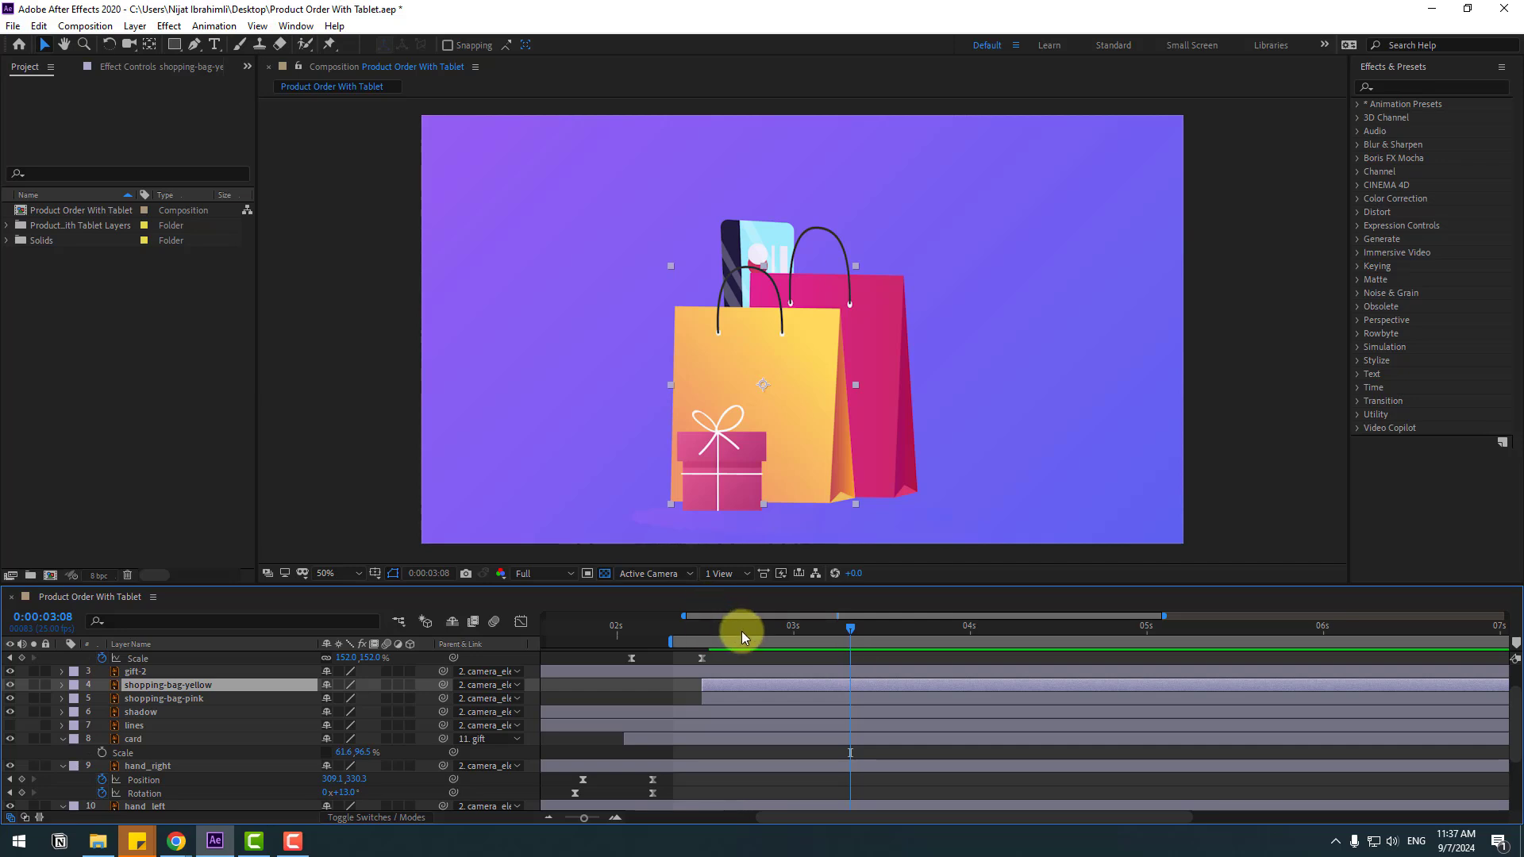
drag(744, 637, 700, 632)
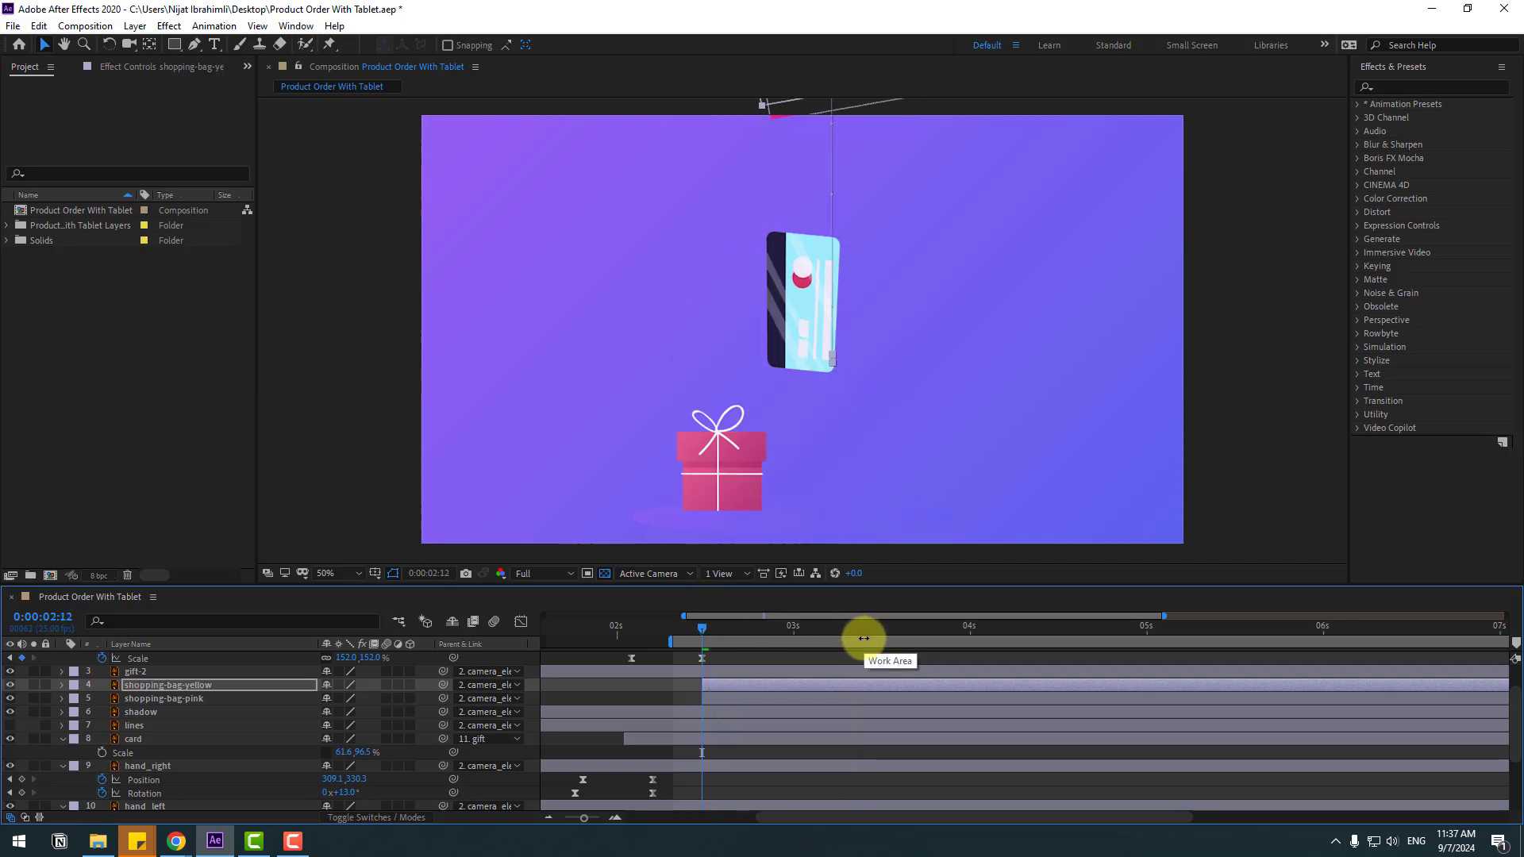
key(u)
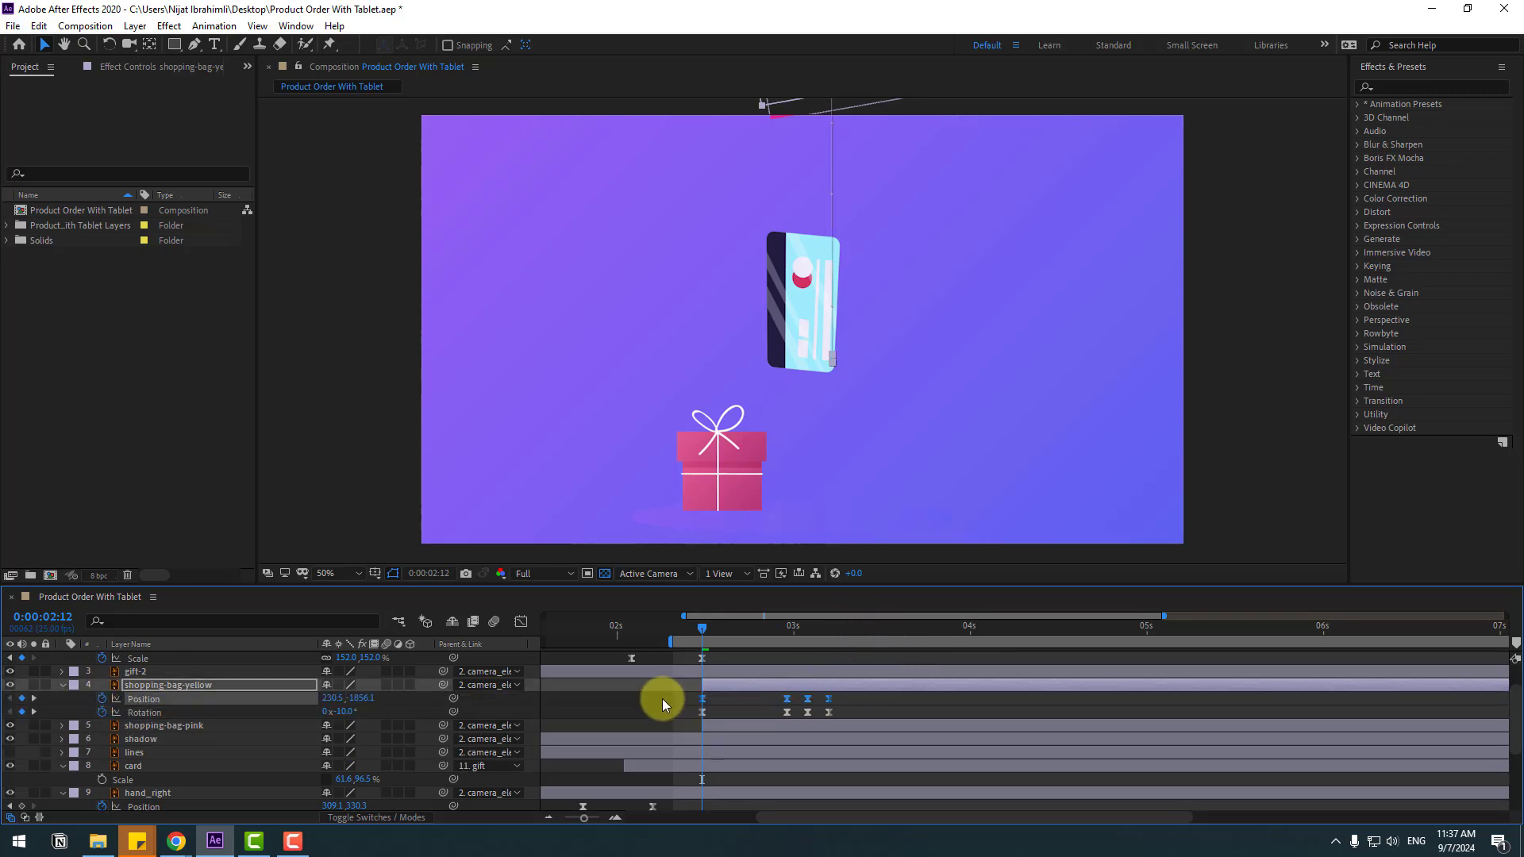
Step: At 0:00:03:05, offset shopping-bag-yellow's whole drop path so it lands at Position 151.5, -1177.2, and preview it
drag(715, 633, 829, 640)
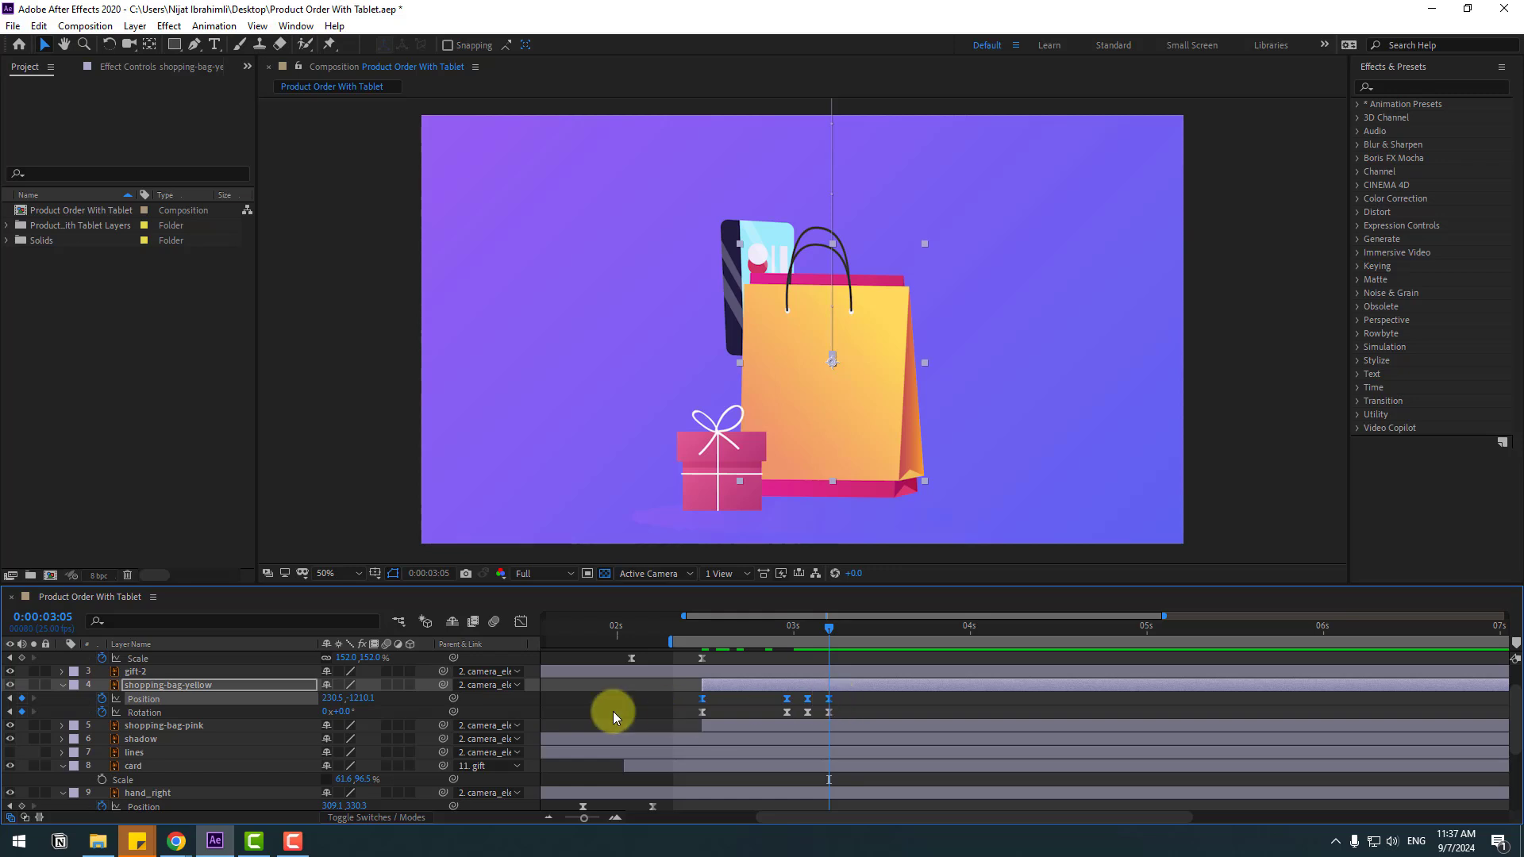
drag(864, 411, 804, 435)
key(space)
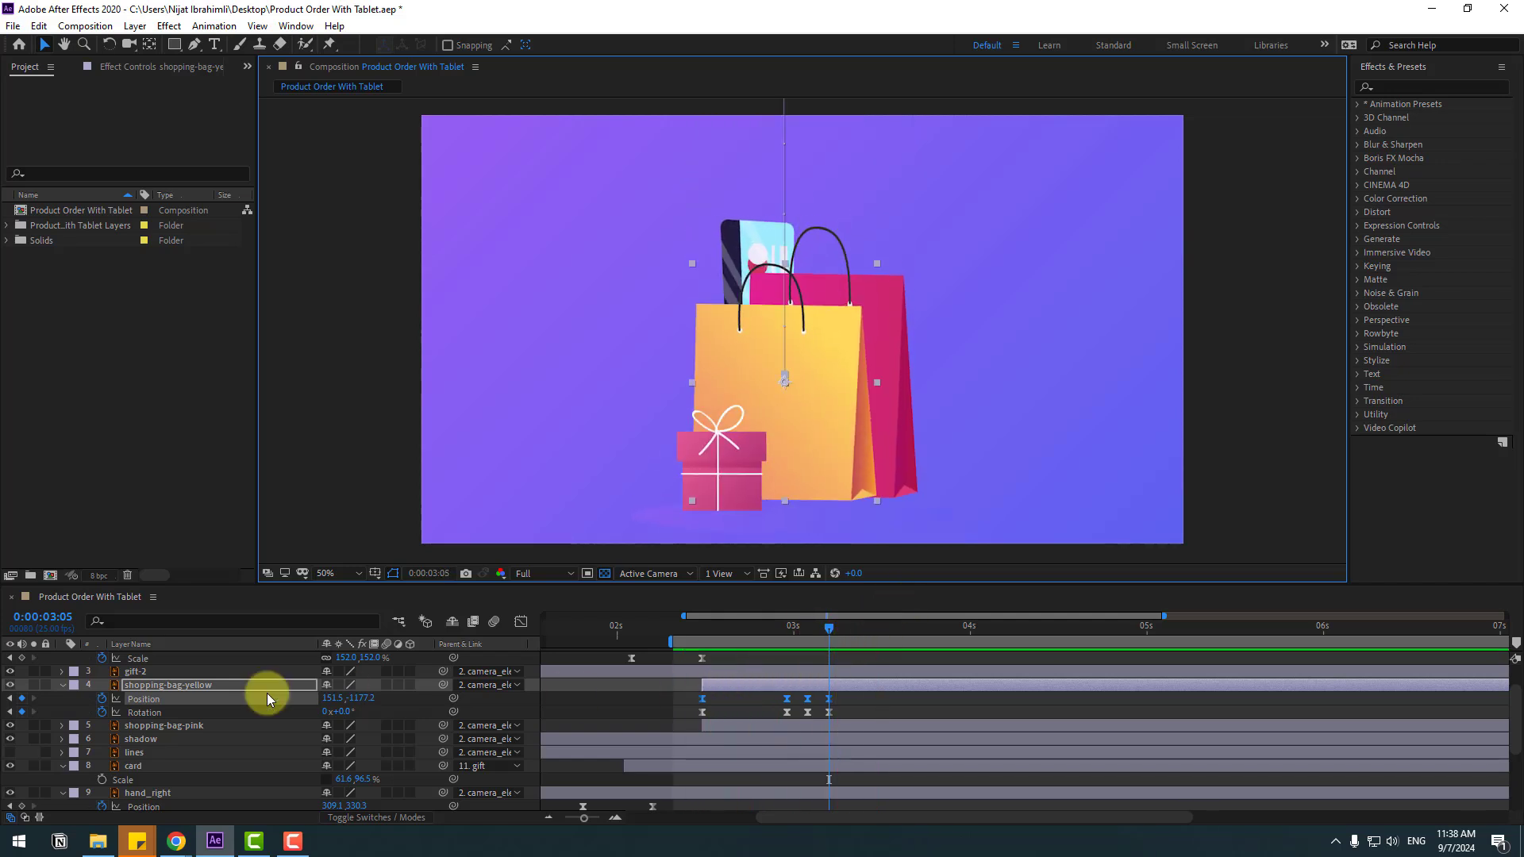
Step: Shift the shopping-bag-yellow layer about three frames later so it drops after the pink bag, and preview the timing
click(153, 687)
drag(717, 685, 749, 688)
key(space)
drag(754, 635, 717, 635)
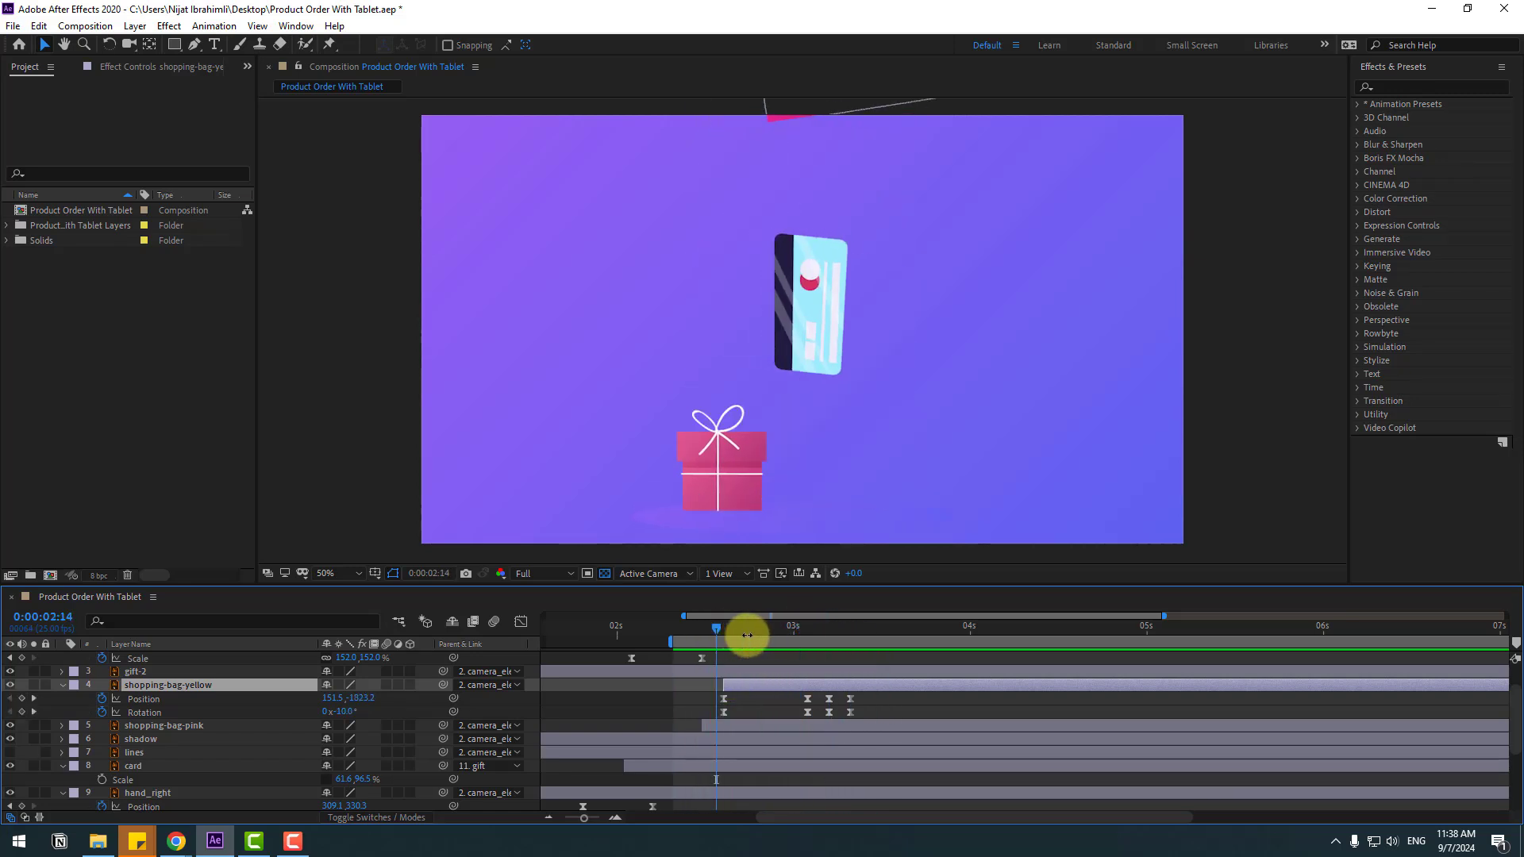
Step: Trim the start of the gift-2 layer to 0:00:02:18
click(135, 673)
drag(893, 688, 1034, 685)
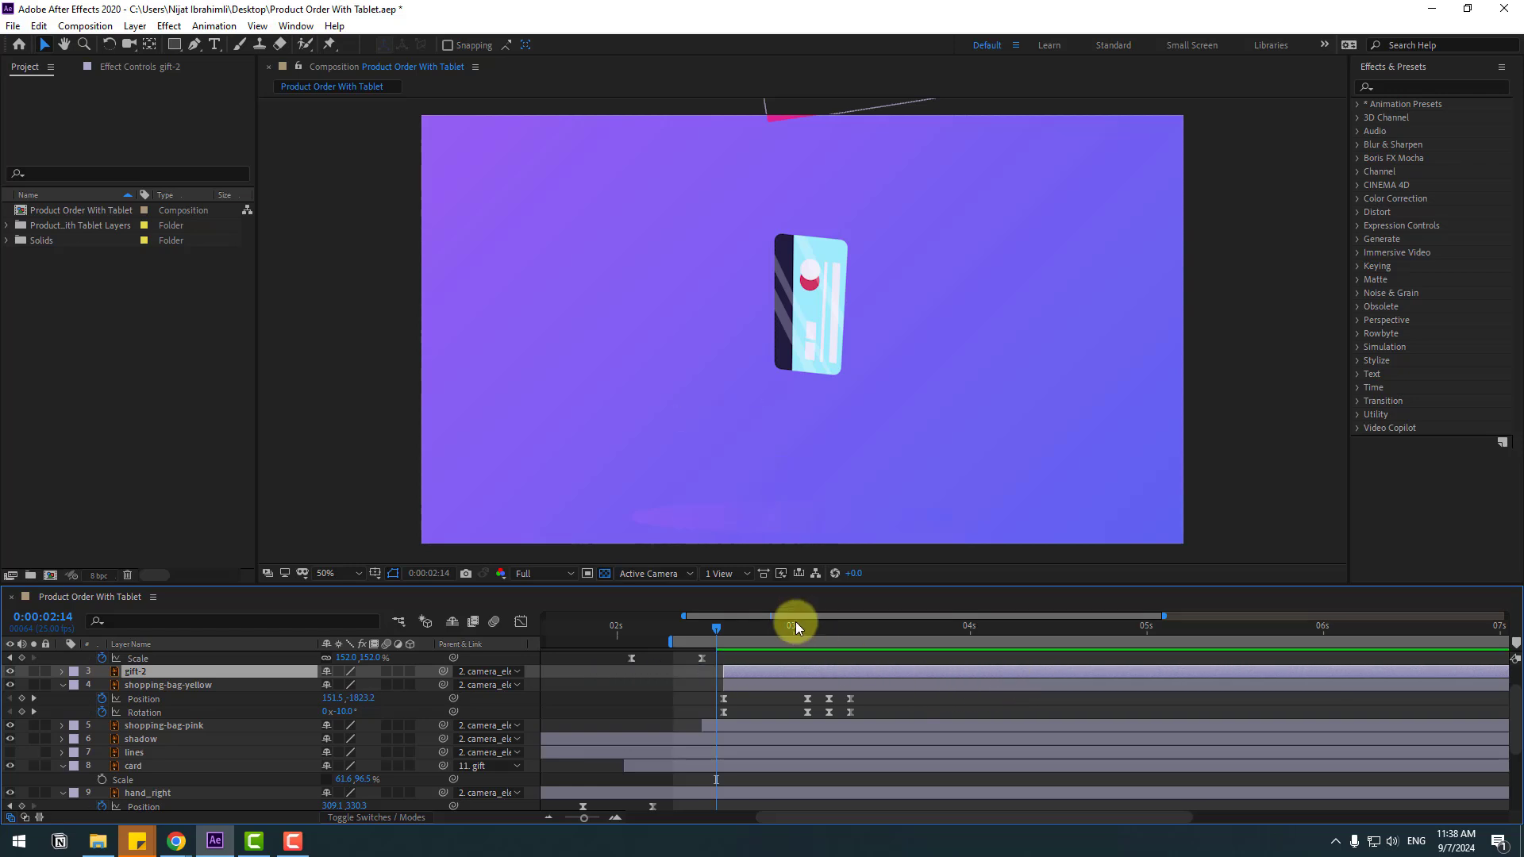
click(724, 634)
drag(742, 674, 744, 634)
click(738, 636)
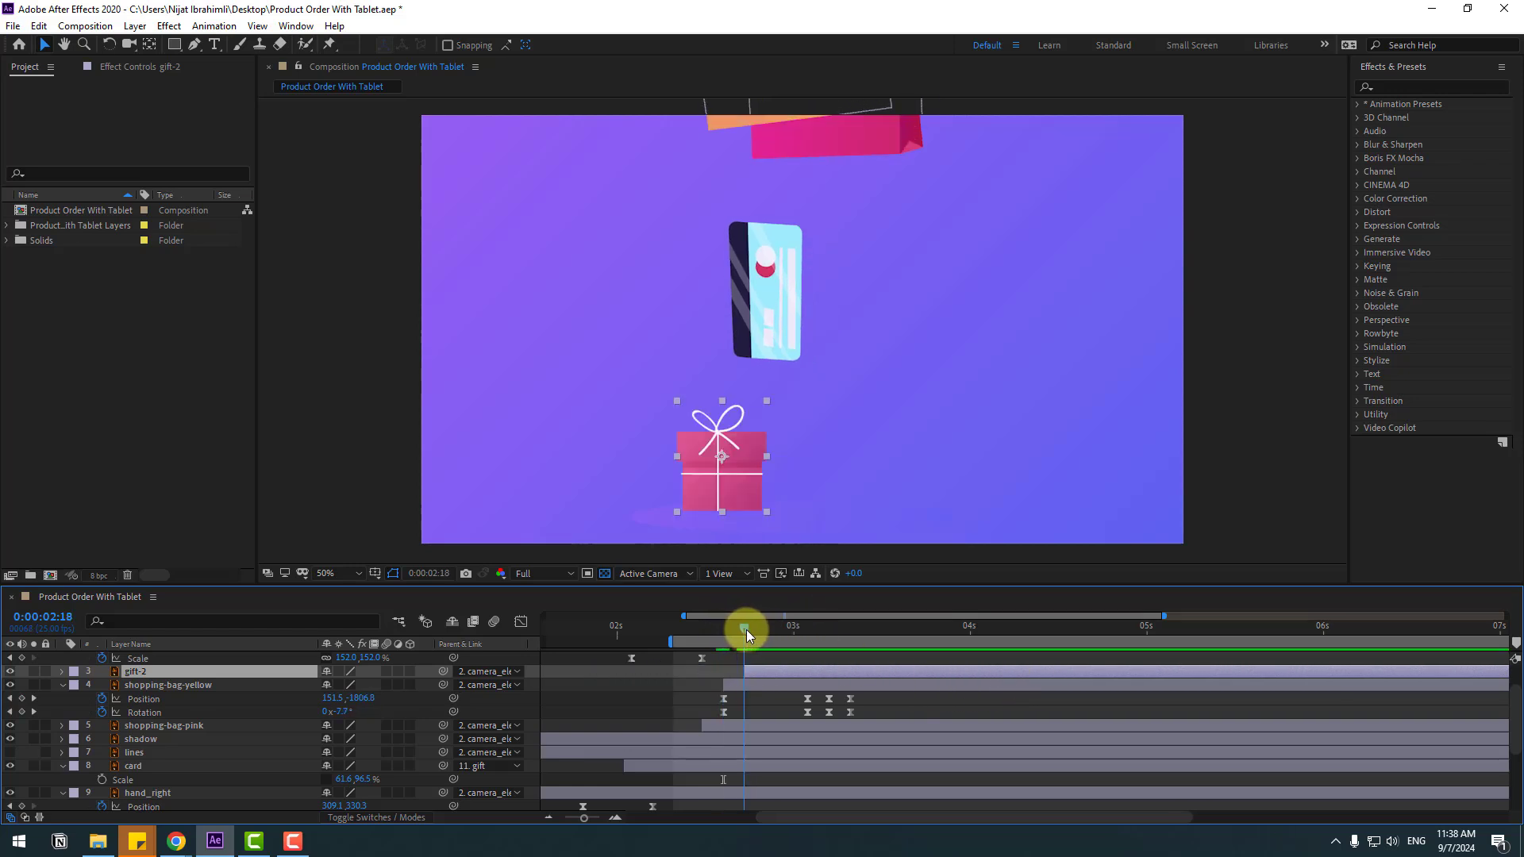
Step: Paste the copied drop keyframes onto gift-2 at 0:00:02:18, offset its path to land at Position 43.6, -1073.3, and preview
key(ctrl+v)
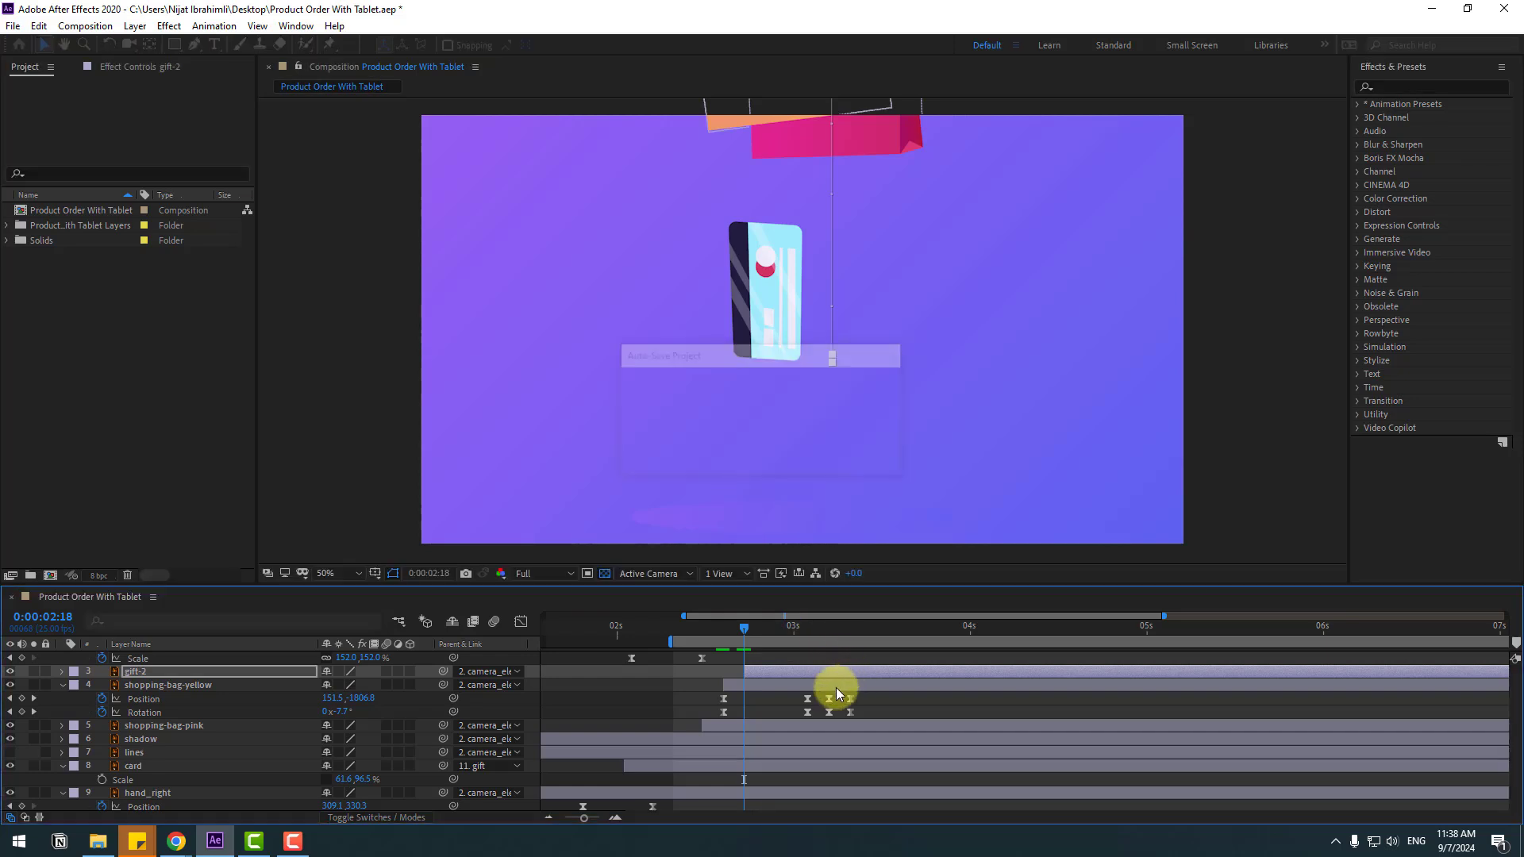
key(u)
drag(885, 688, 706, 697)
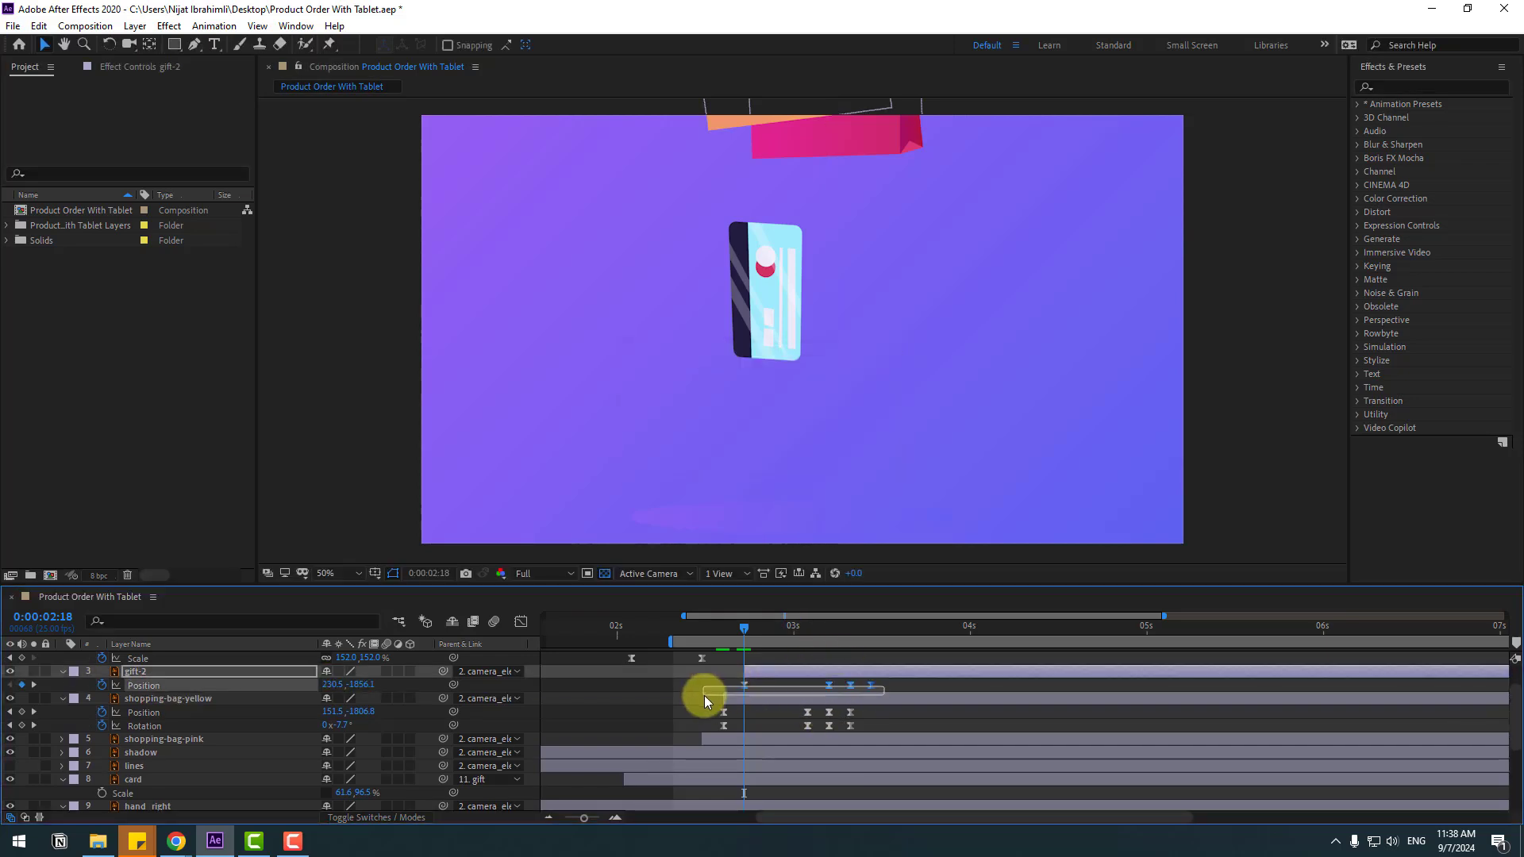
drag(749, 630, 872, 635)
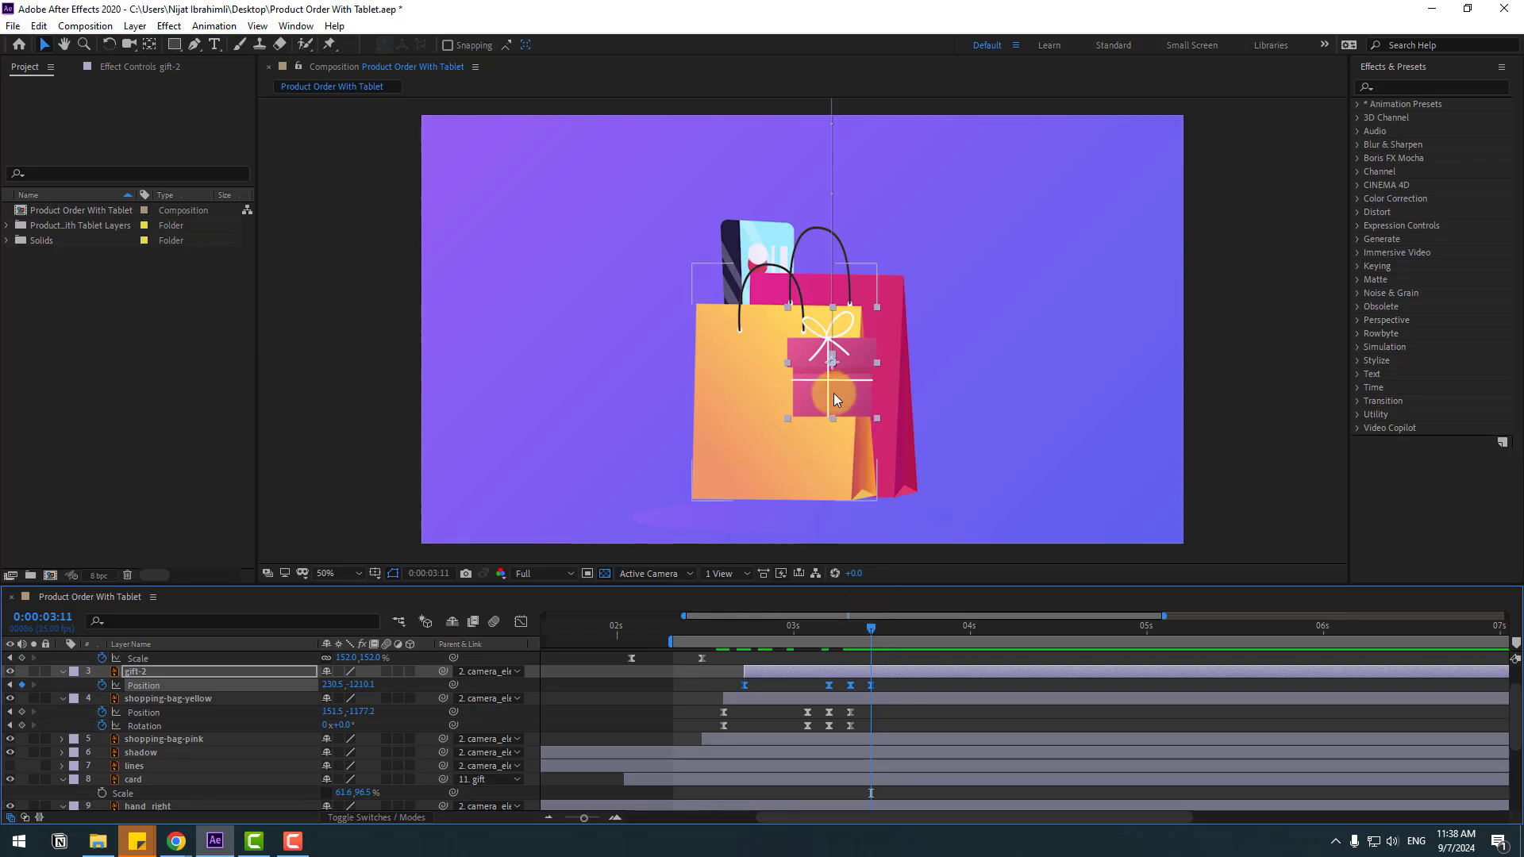
drag(839, 388, 725, 481)
key(space)
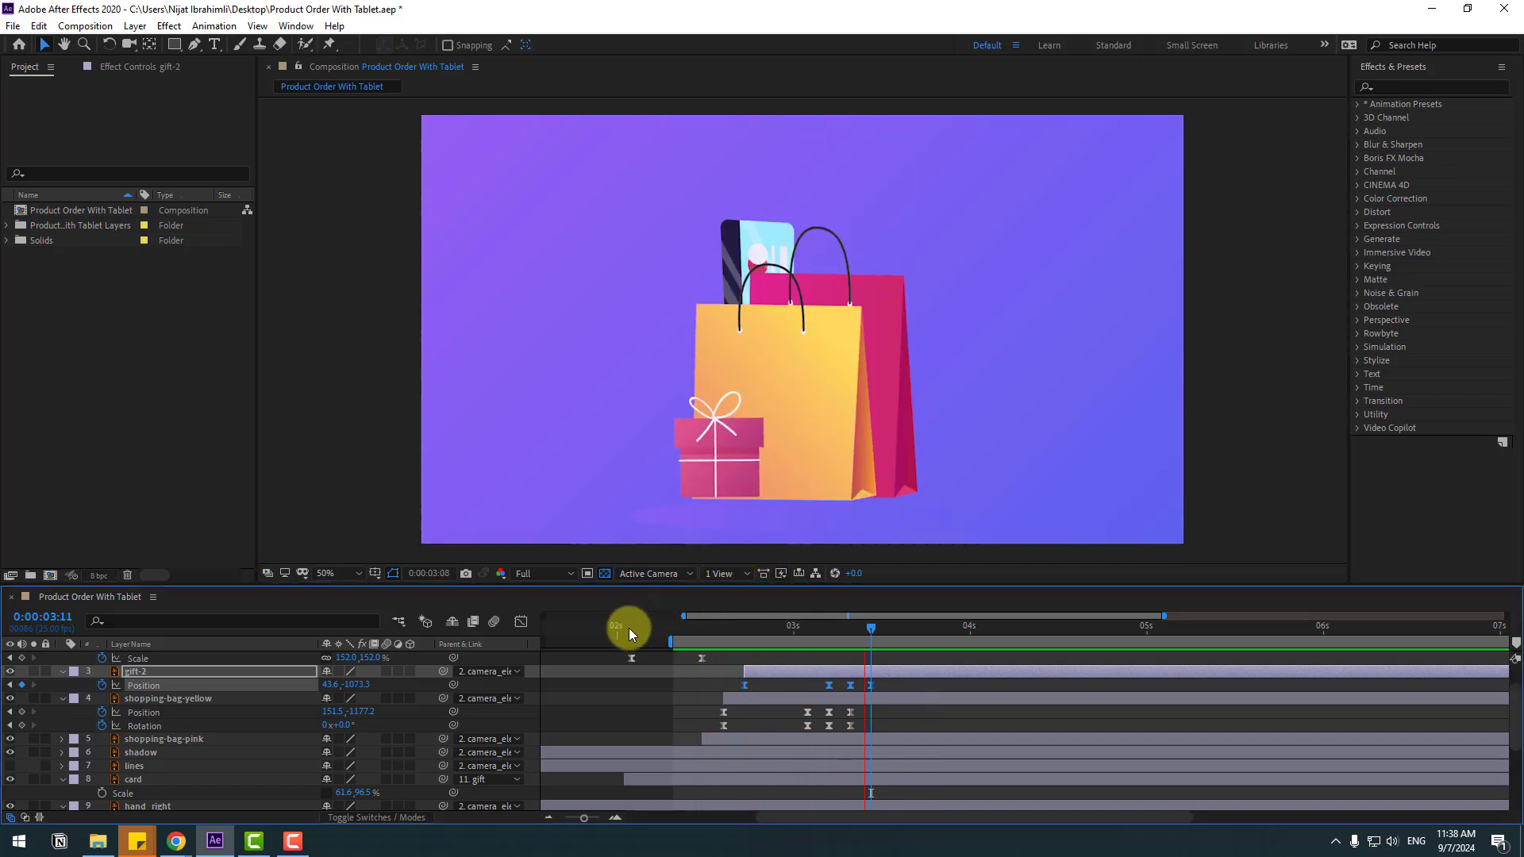
Step: Shift the gift-2, shopping-bag-yellow and shopping-bag-pink layers together about seven frames earlier and scrub through the drop
click(681, 627)
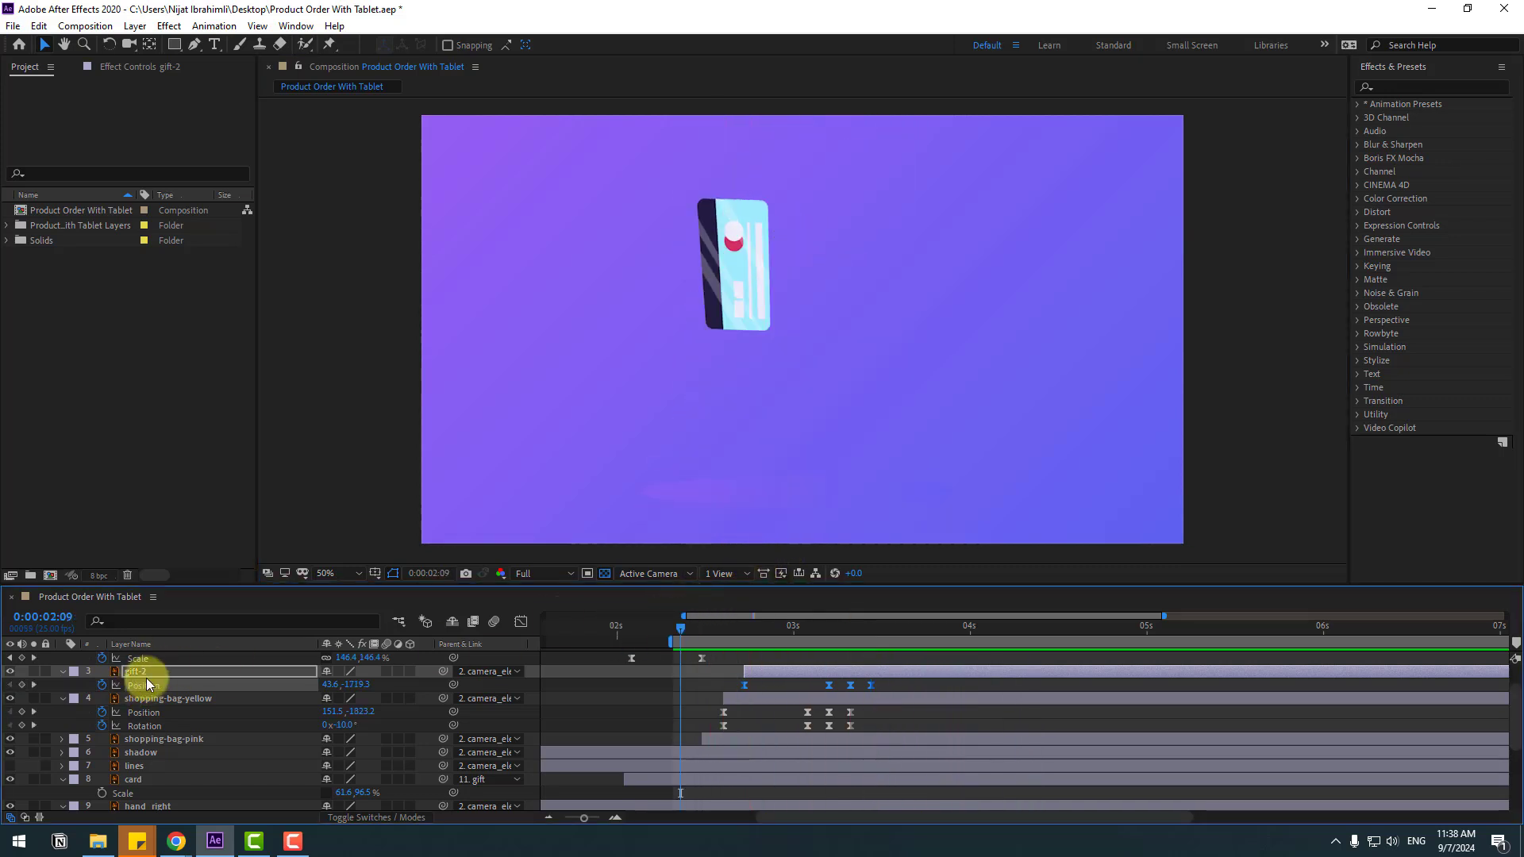
click(141, 672)
ctrl+click(141, 699)
ctrl+click(140, 739)
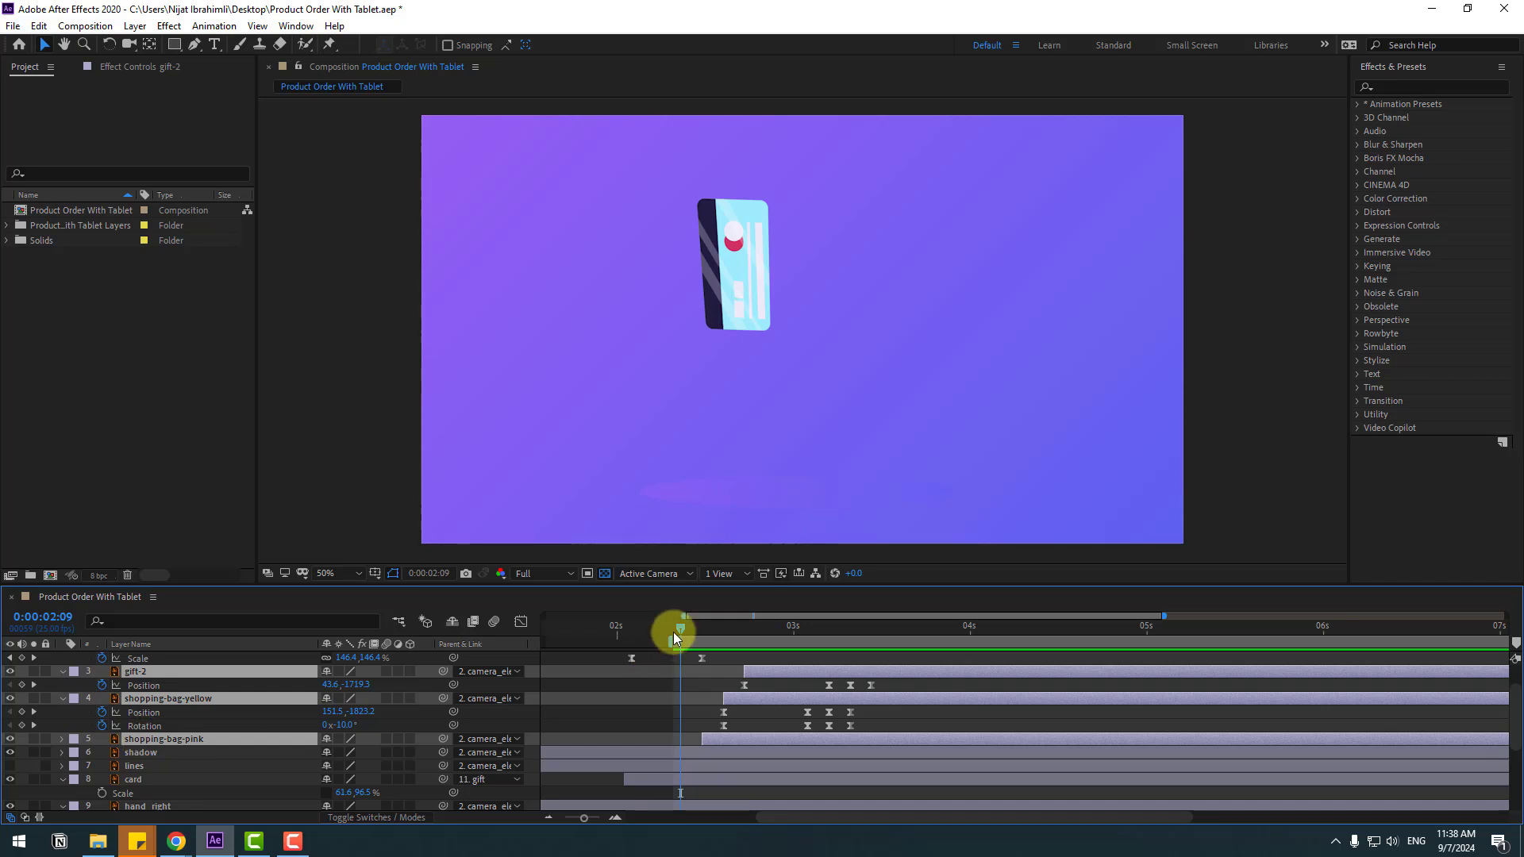
drag(612, 640, 688, 633)
drag(730, 706, 681, 704)
drag(640, 635, 732, 641)
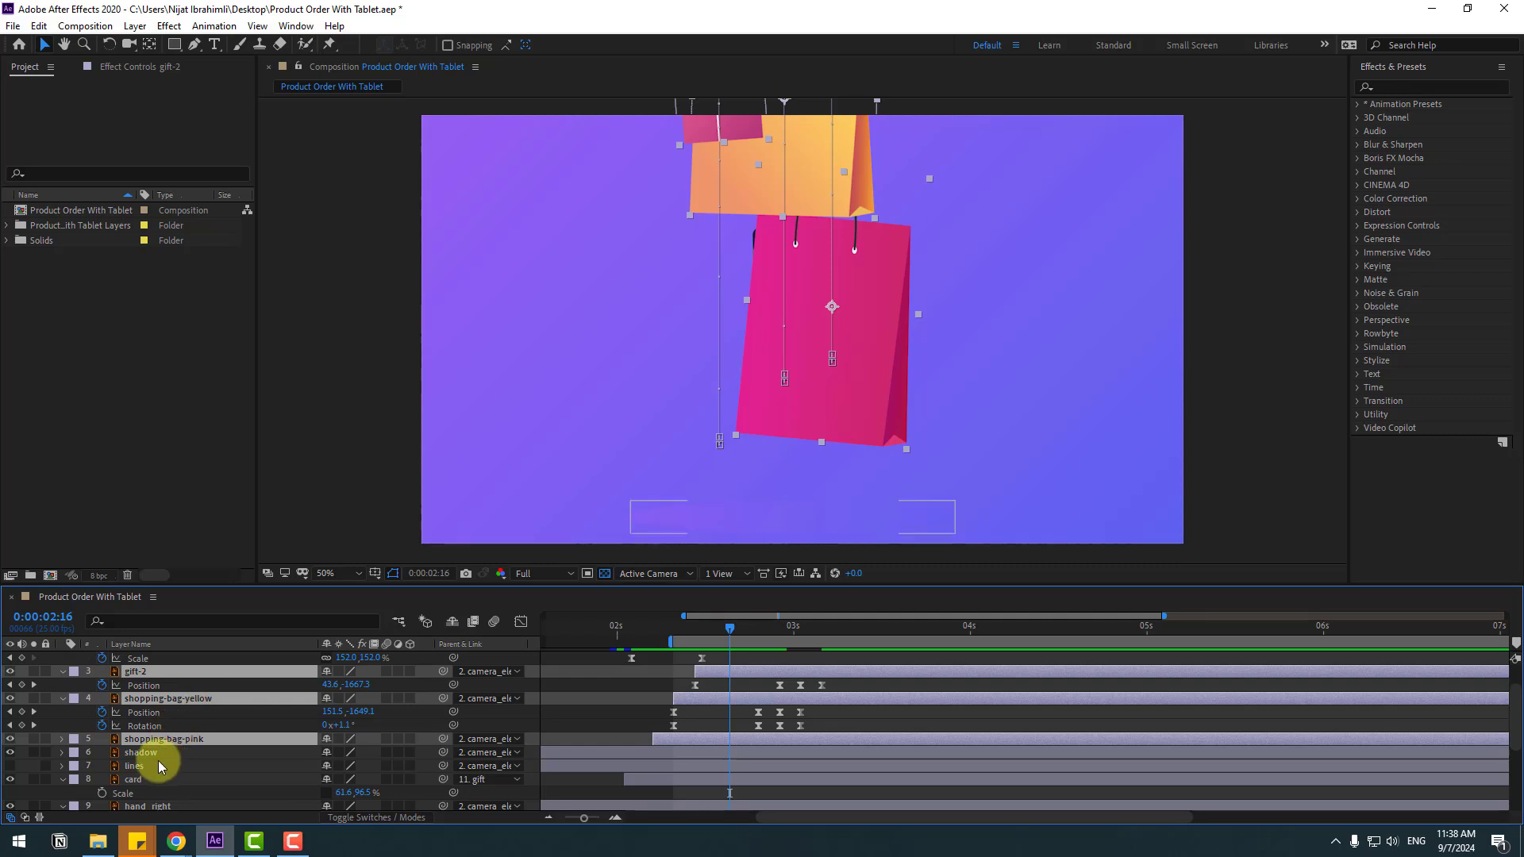
Step: Split the card and gift layers at 0:00:02:16 and remove their later parts so the card disappears behind the pink bag
click(134, 778)
scroll(246, 768, down, 3)
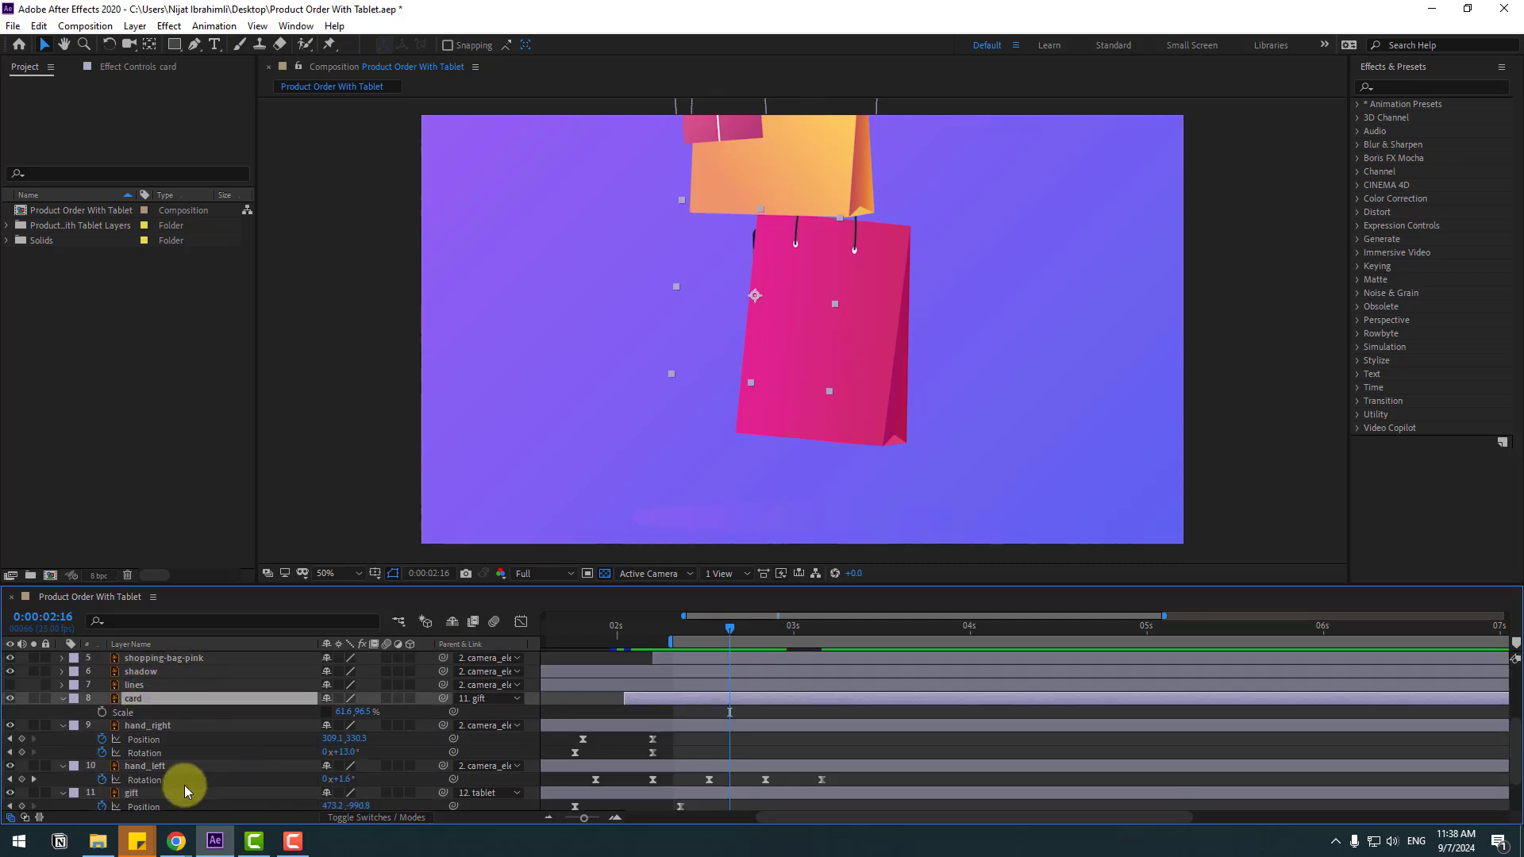
ctrl+click(131, 793)
click(39, 26)
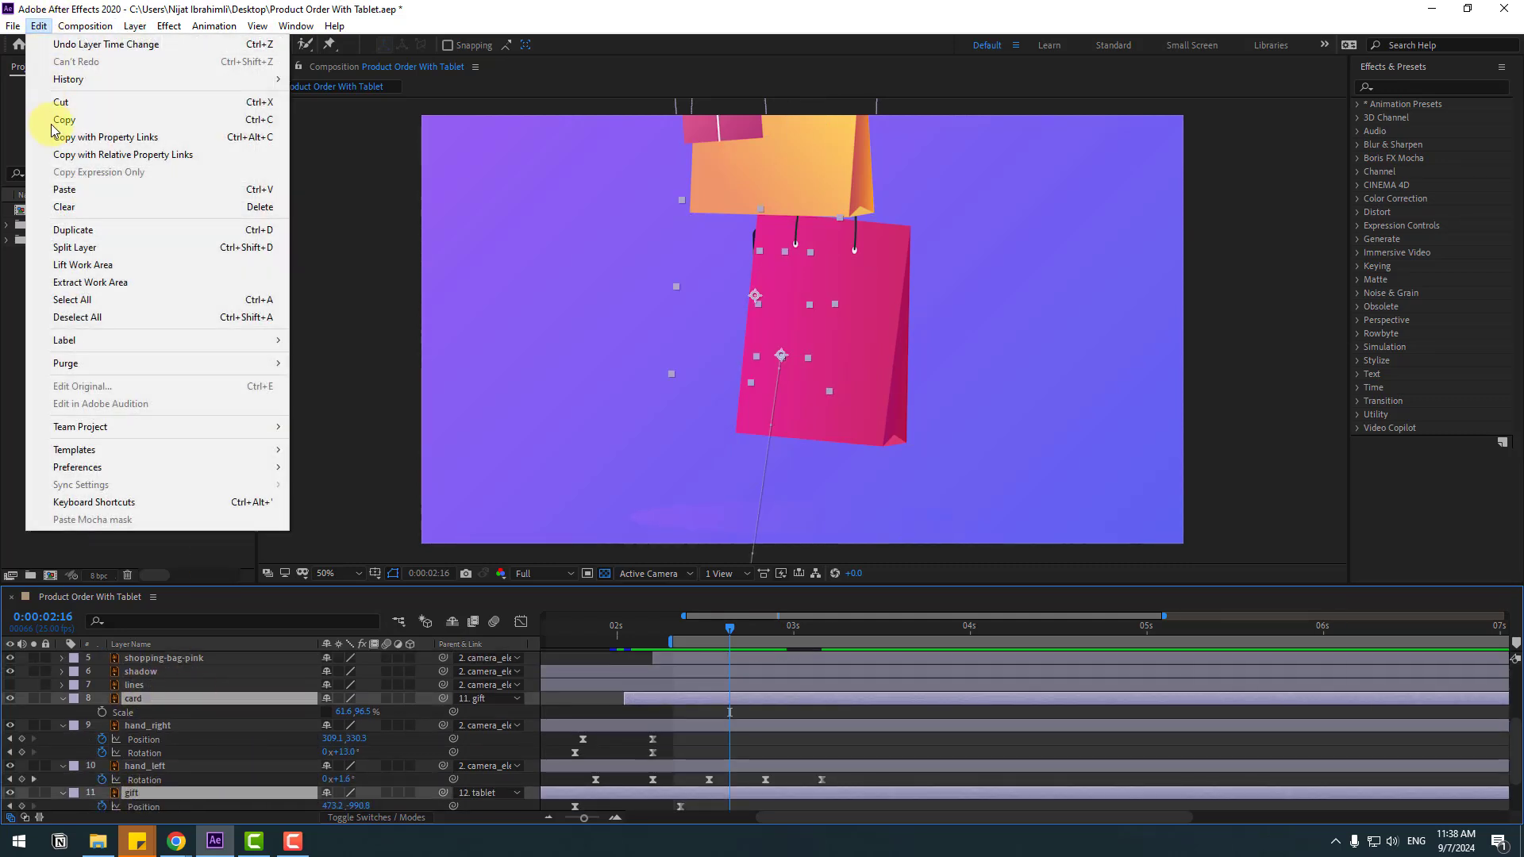
click(96, 248)
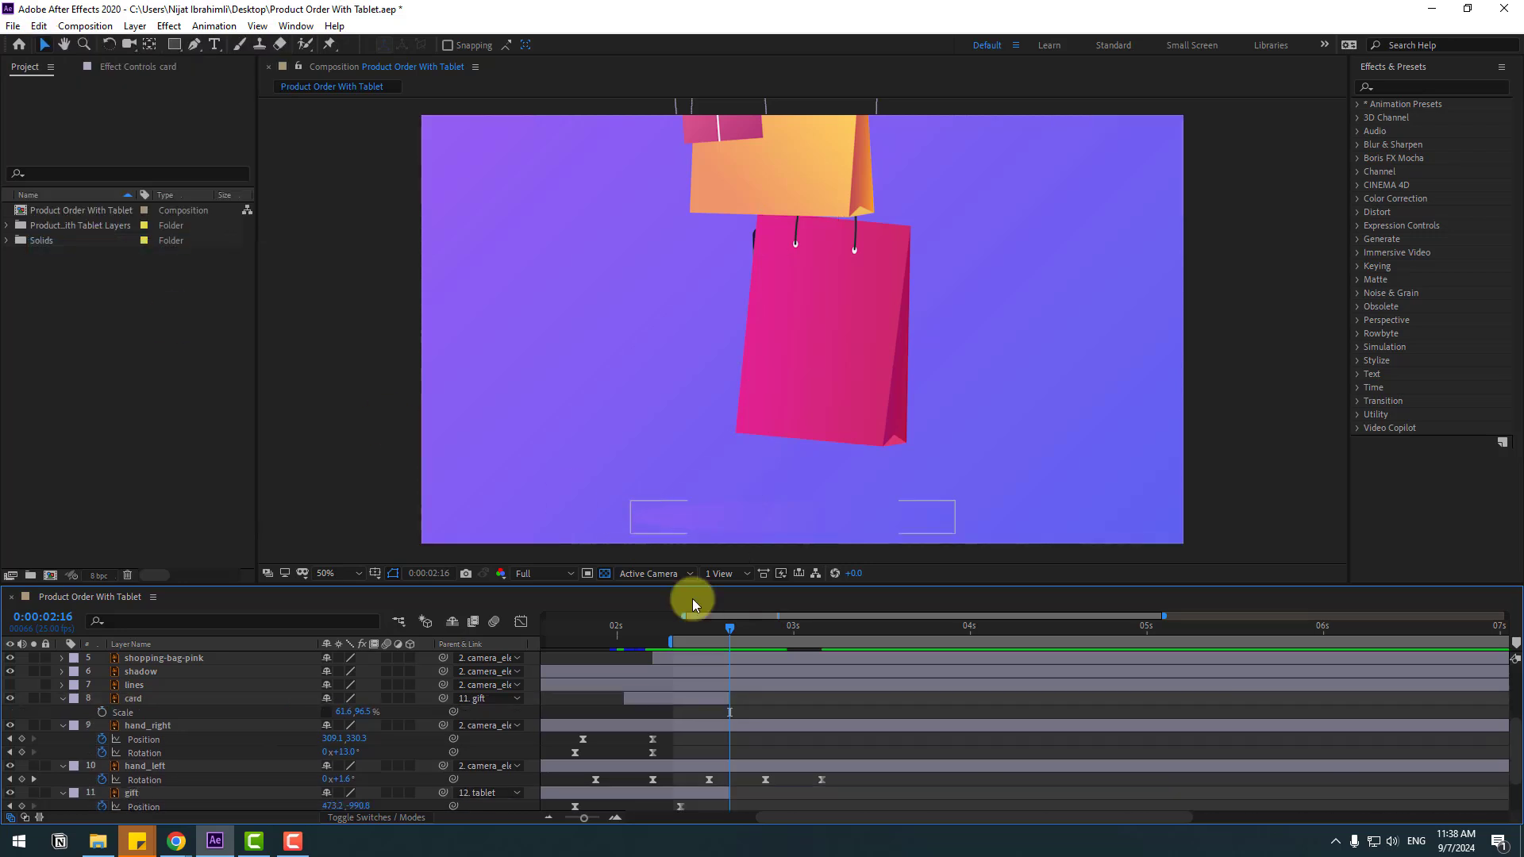
drag(635, 625, 743, 627)
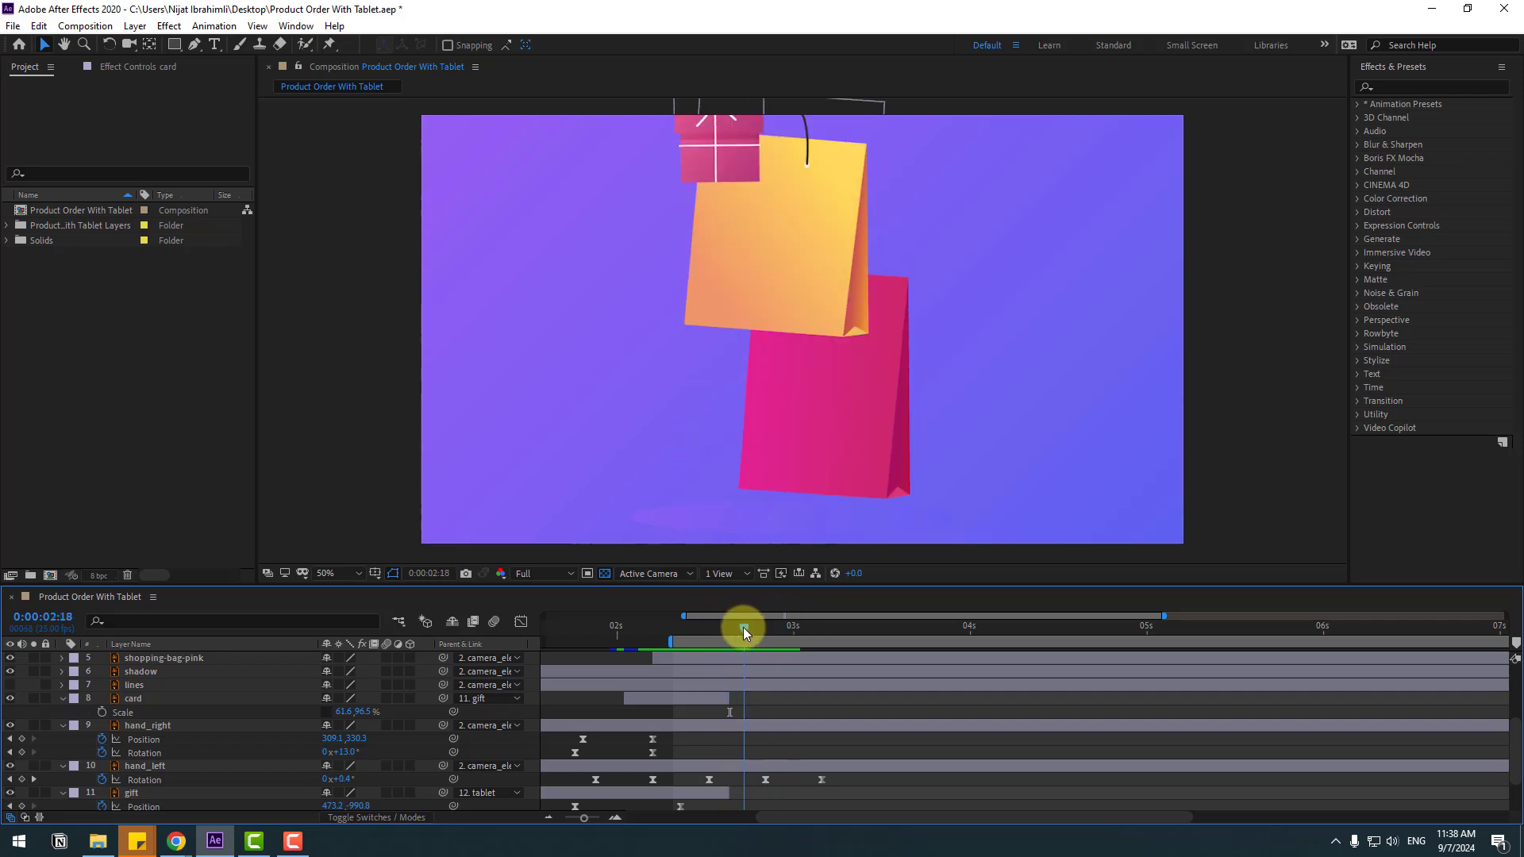
Step: Trim the start of the shadow layer to 0:00:02:18
scroll(151, 715, up, 1)
click(140, 715)
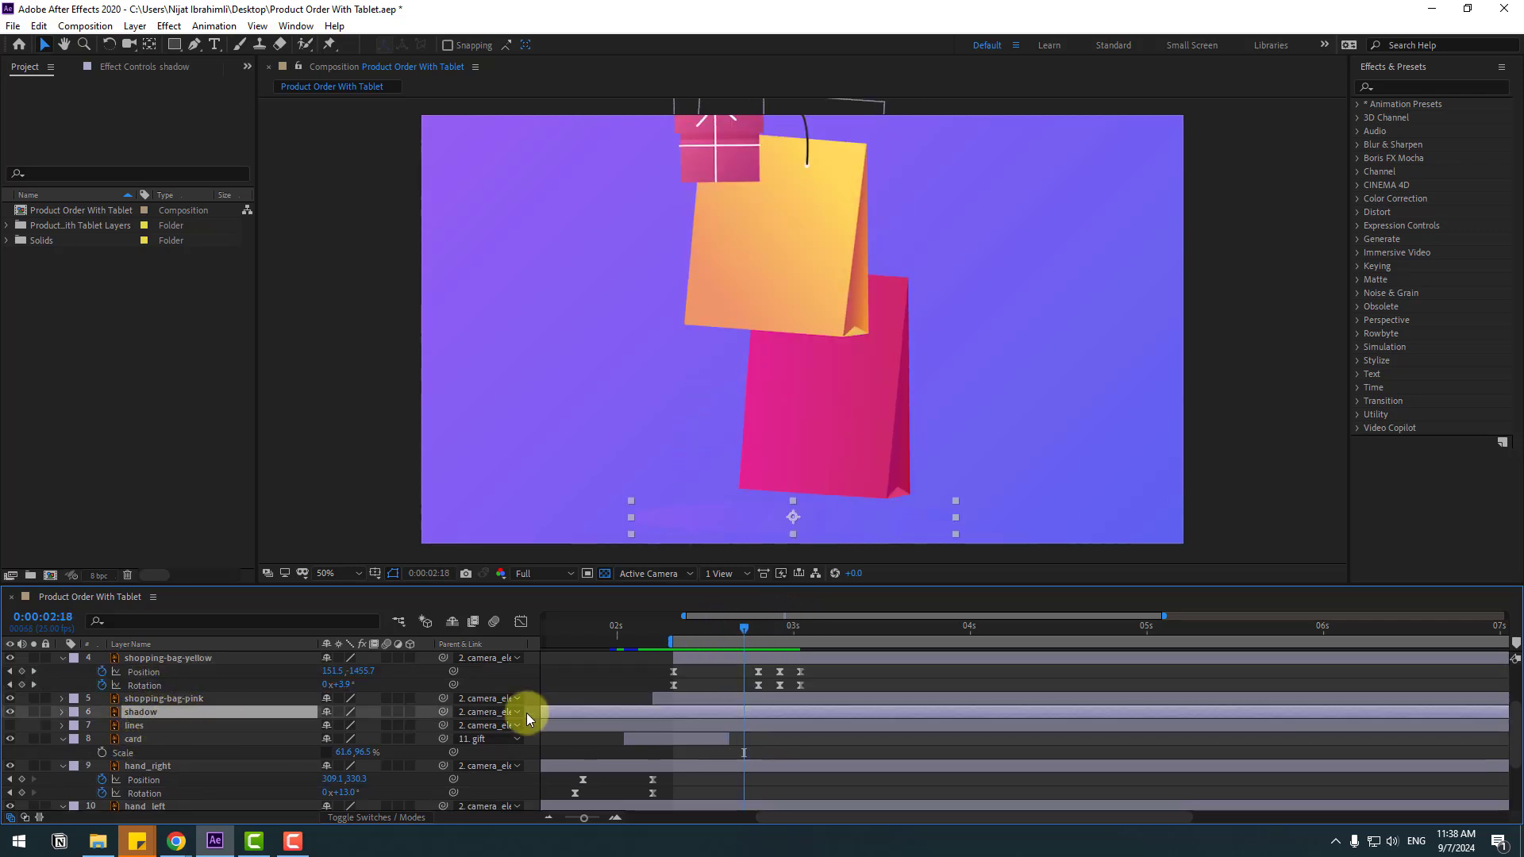
drag(583, 717, 992, 710)
drag(758, 712, 770, 719)
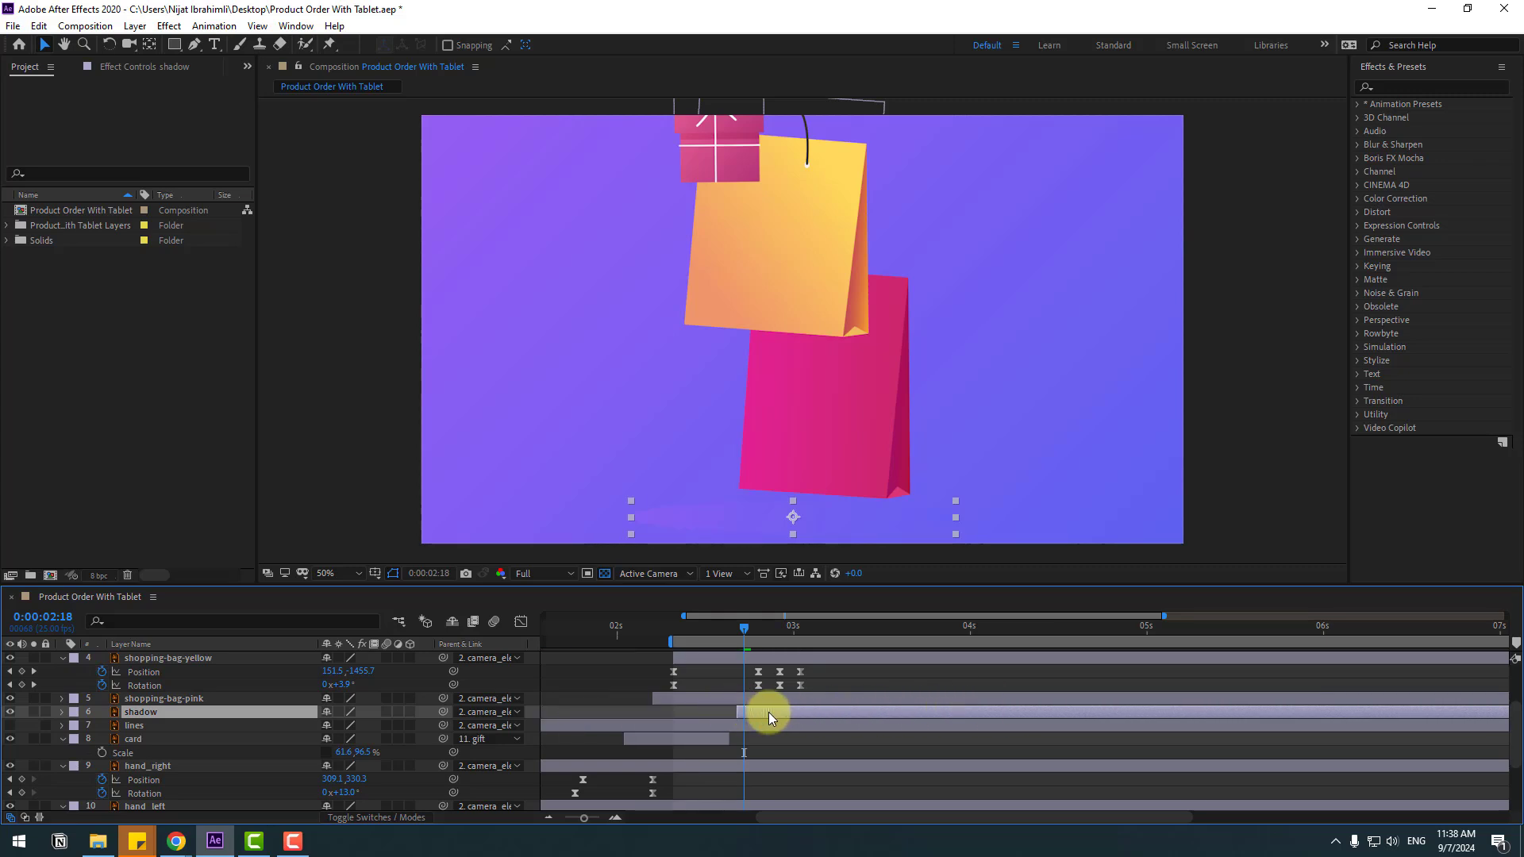
Step: Keyframe the shadow layer's Opacity from 0% at 0:00:02:18 to 100% at 0:00:02:23 and scrub through the fade
text(t)
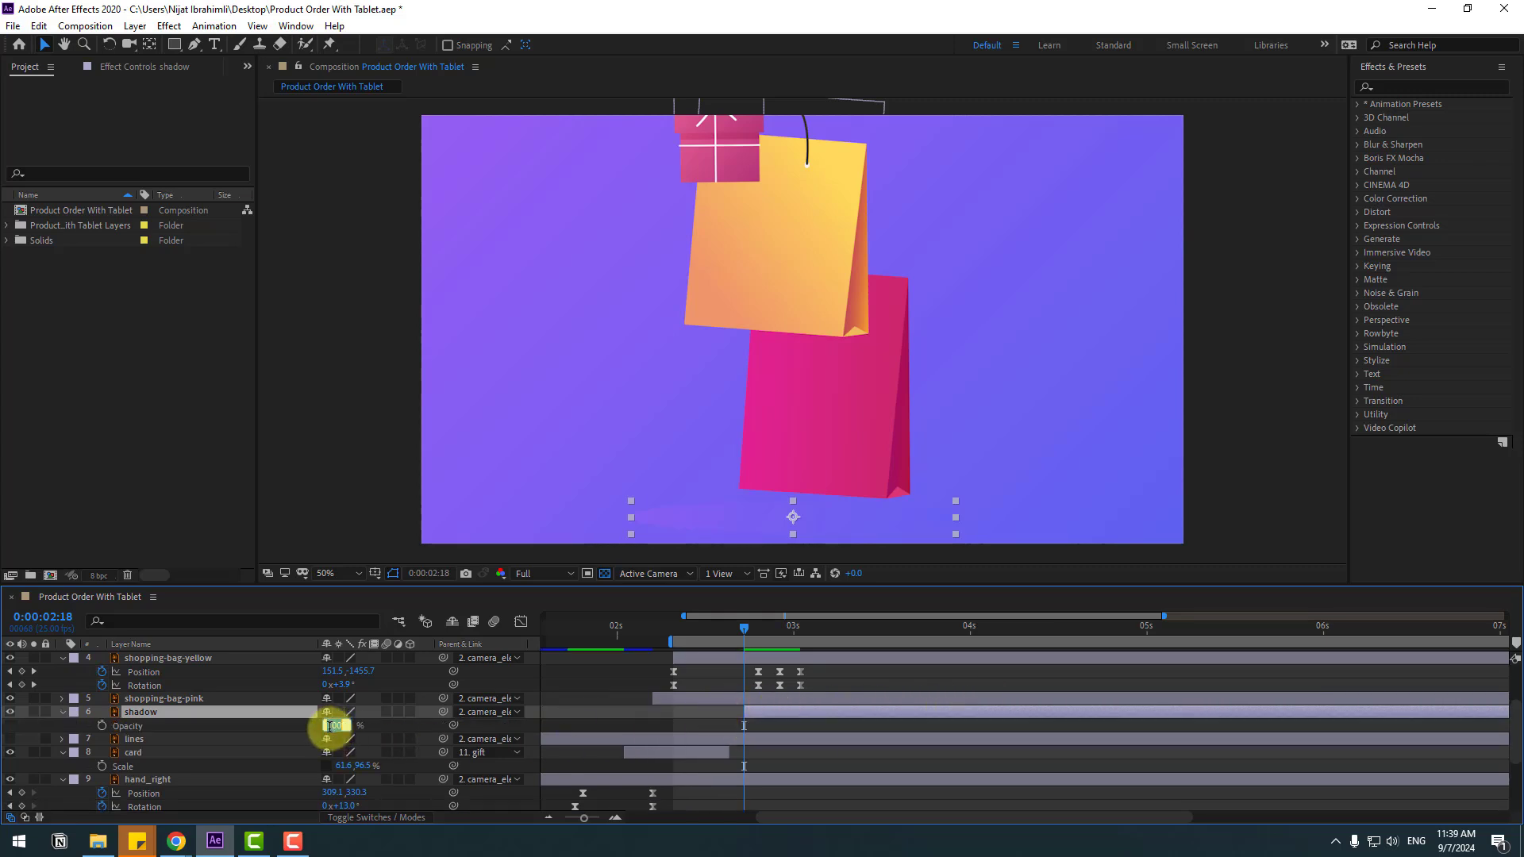
text(0)
key(Return)
drag(742, 633, 779, 629)
drag(327, 728, 500, 722)
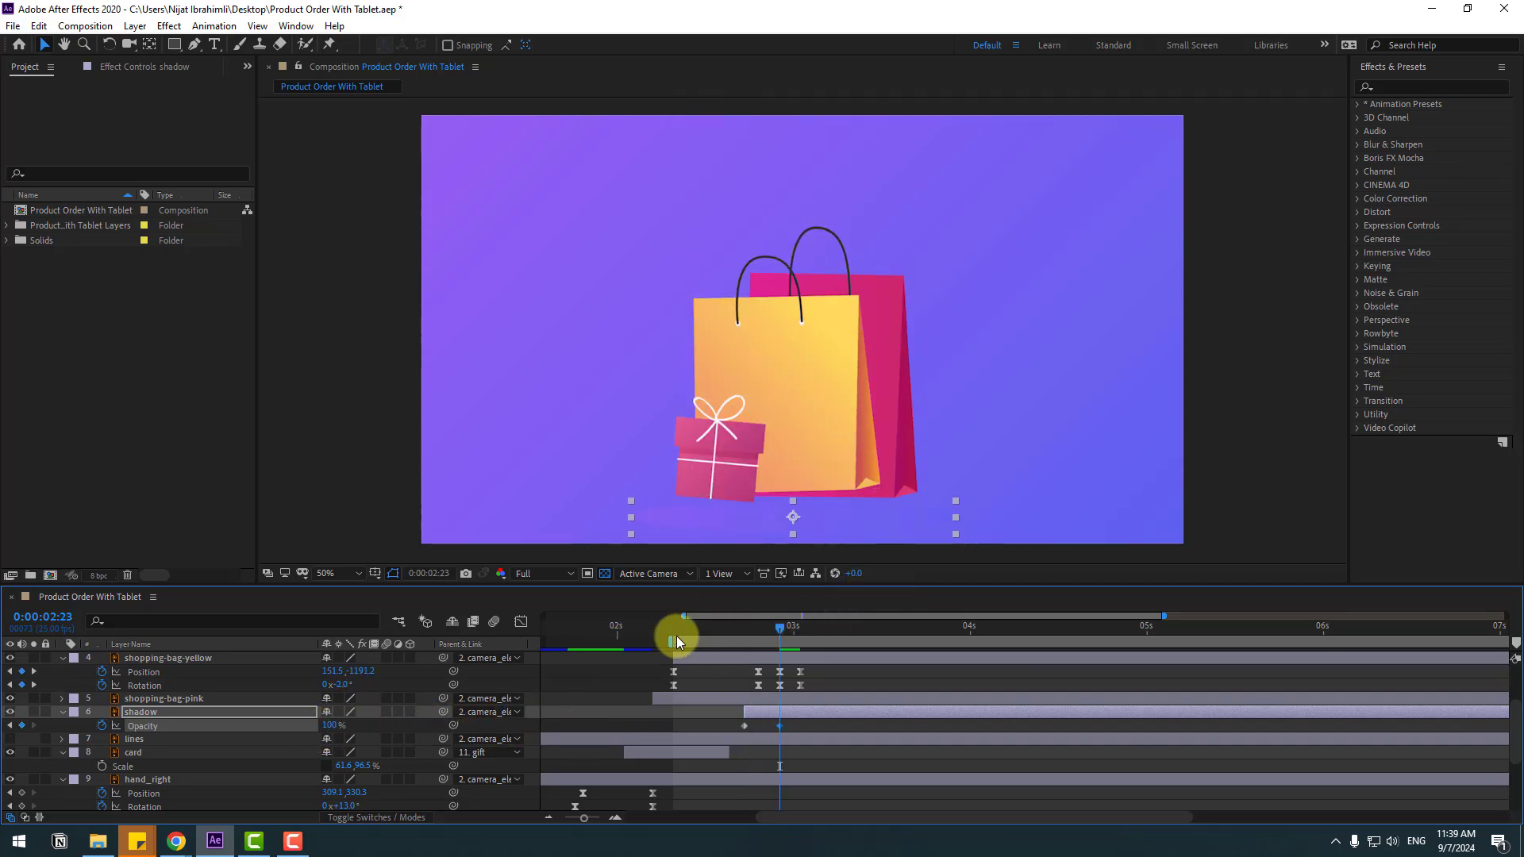
drag(676, 641, 793, 628)
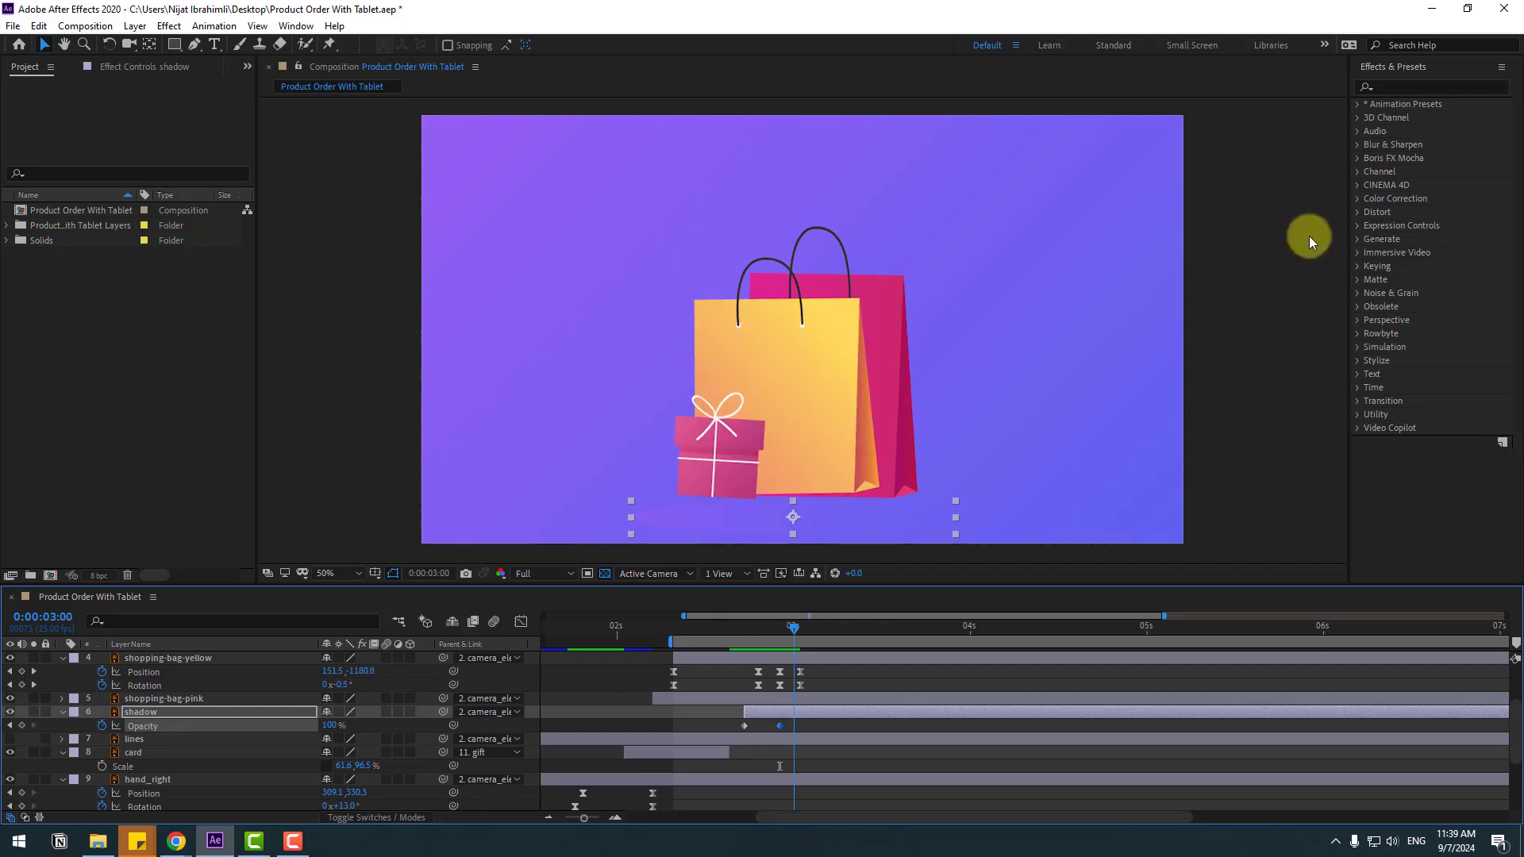
Step: Apply the Fill effect to the shadow layer and set its color to a darkened purple sampled from the background
click(1417, 86)
text(fill)
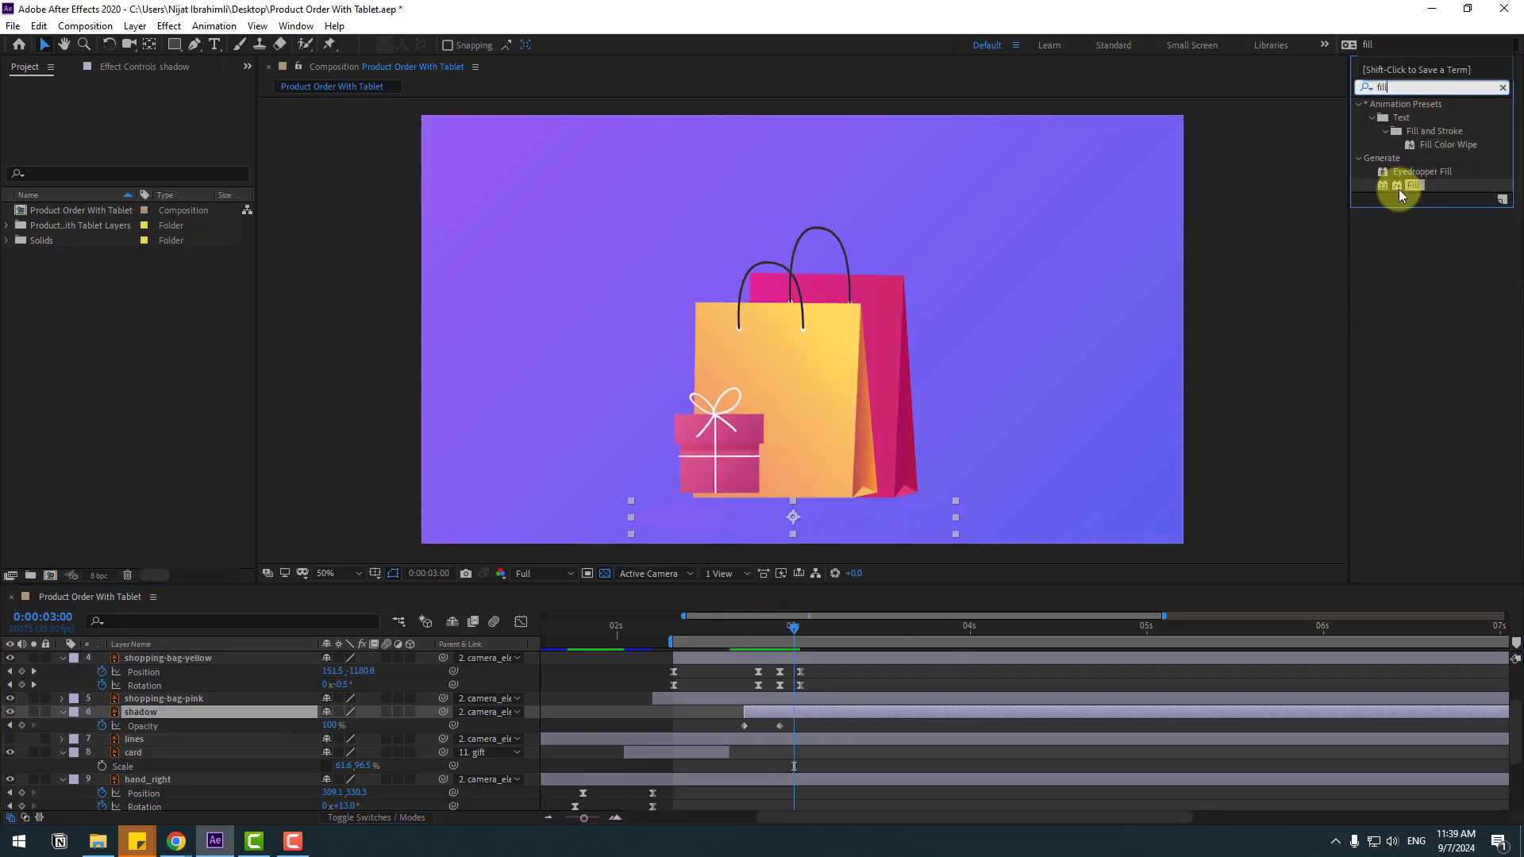
drag(1401, 195, 171, 712)
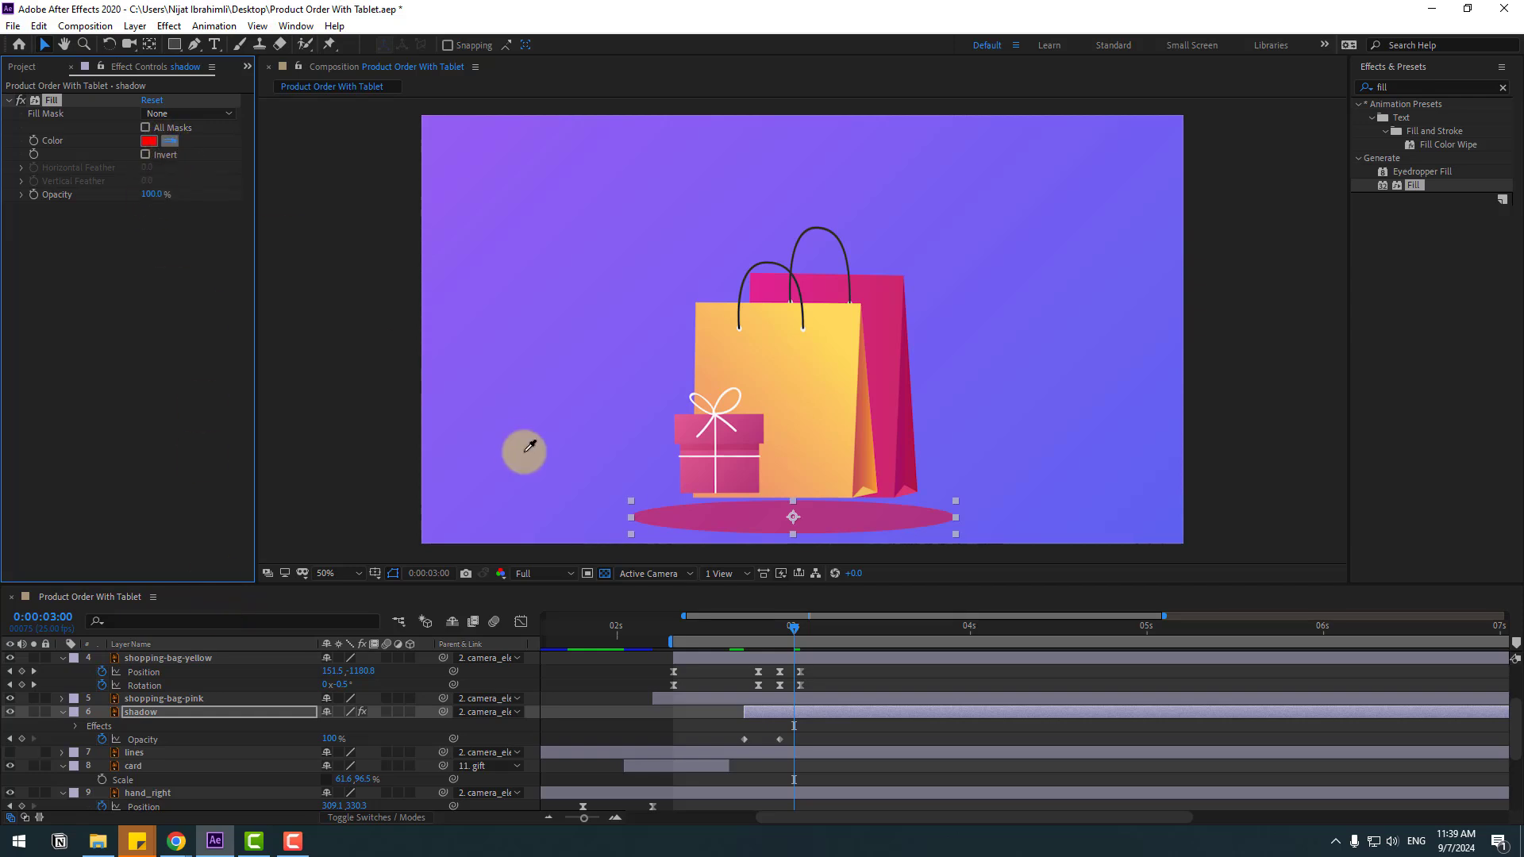
click(552, 374)
click(149, 141)
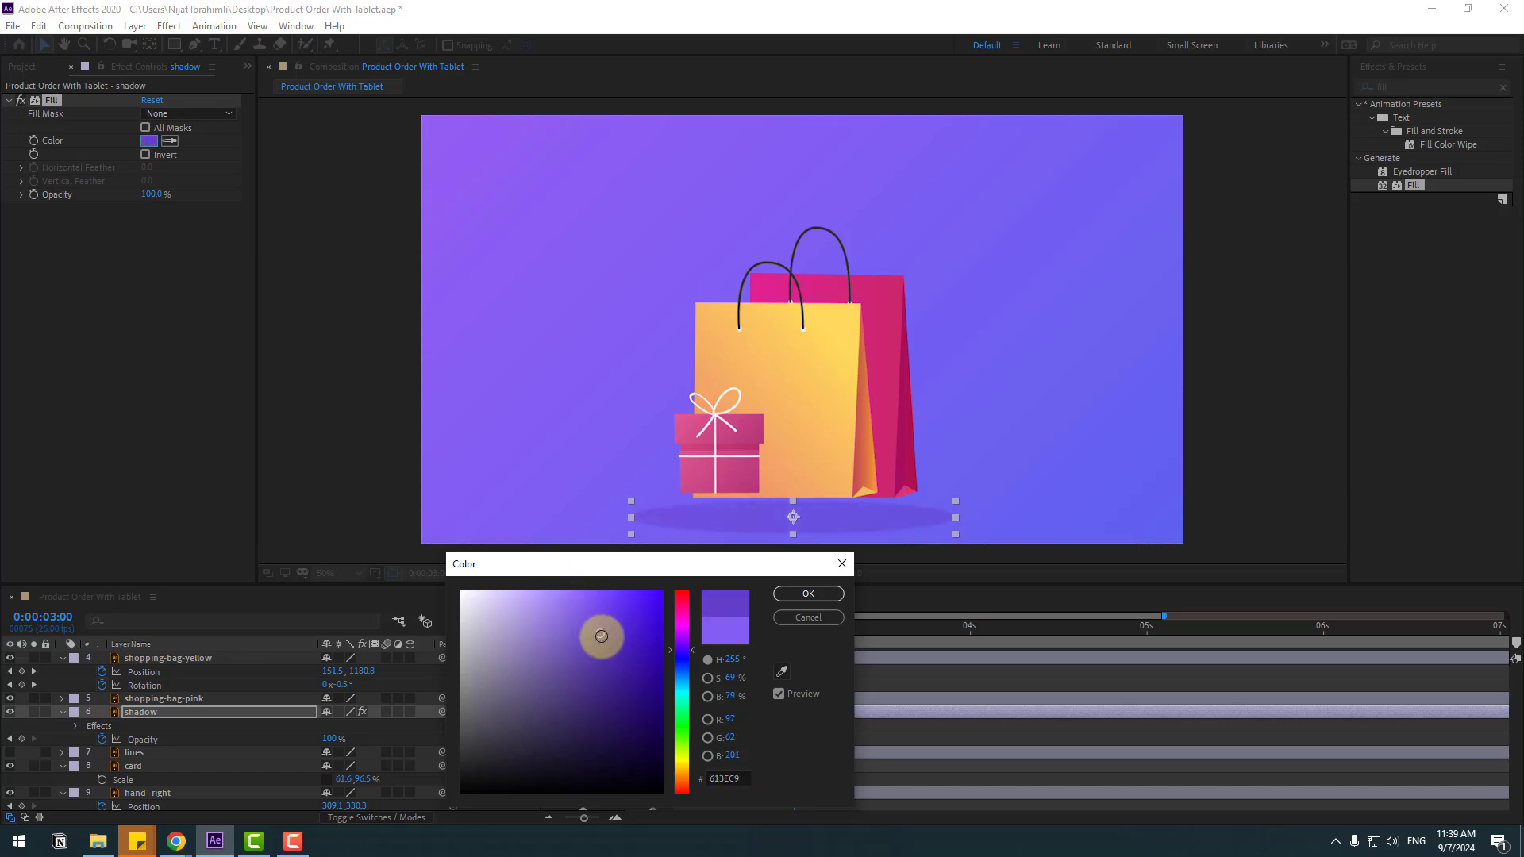
click(810, 619)
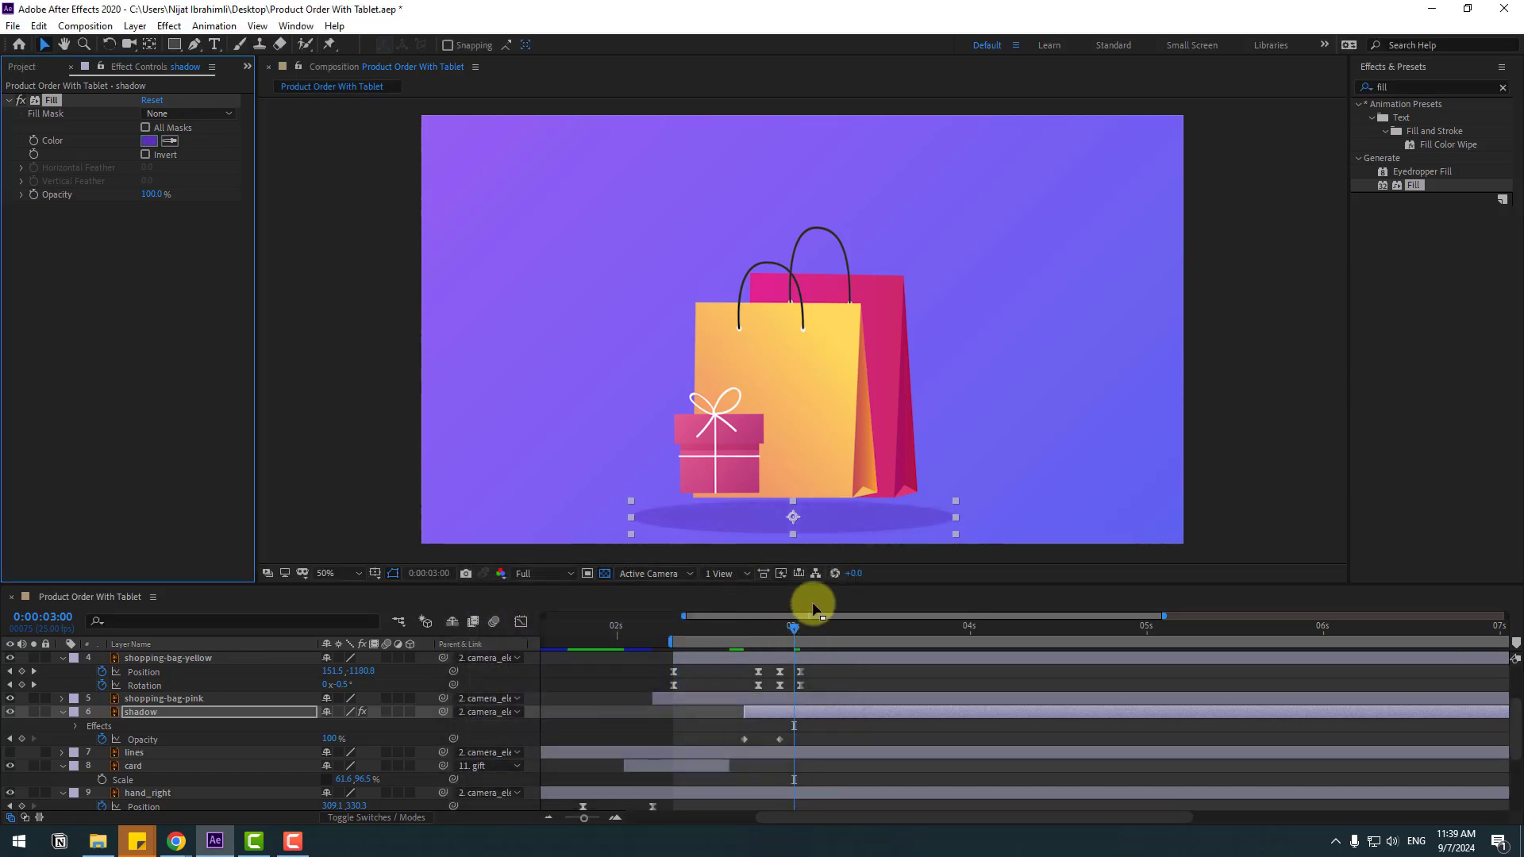
Step: Move the shadow up beneath the shopping bags and apply Easy Ease to its two Opacity keyframes
drag(826, 517, 827, 502)
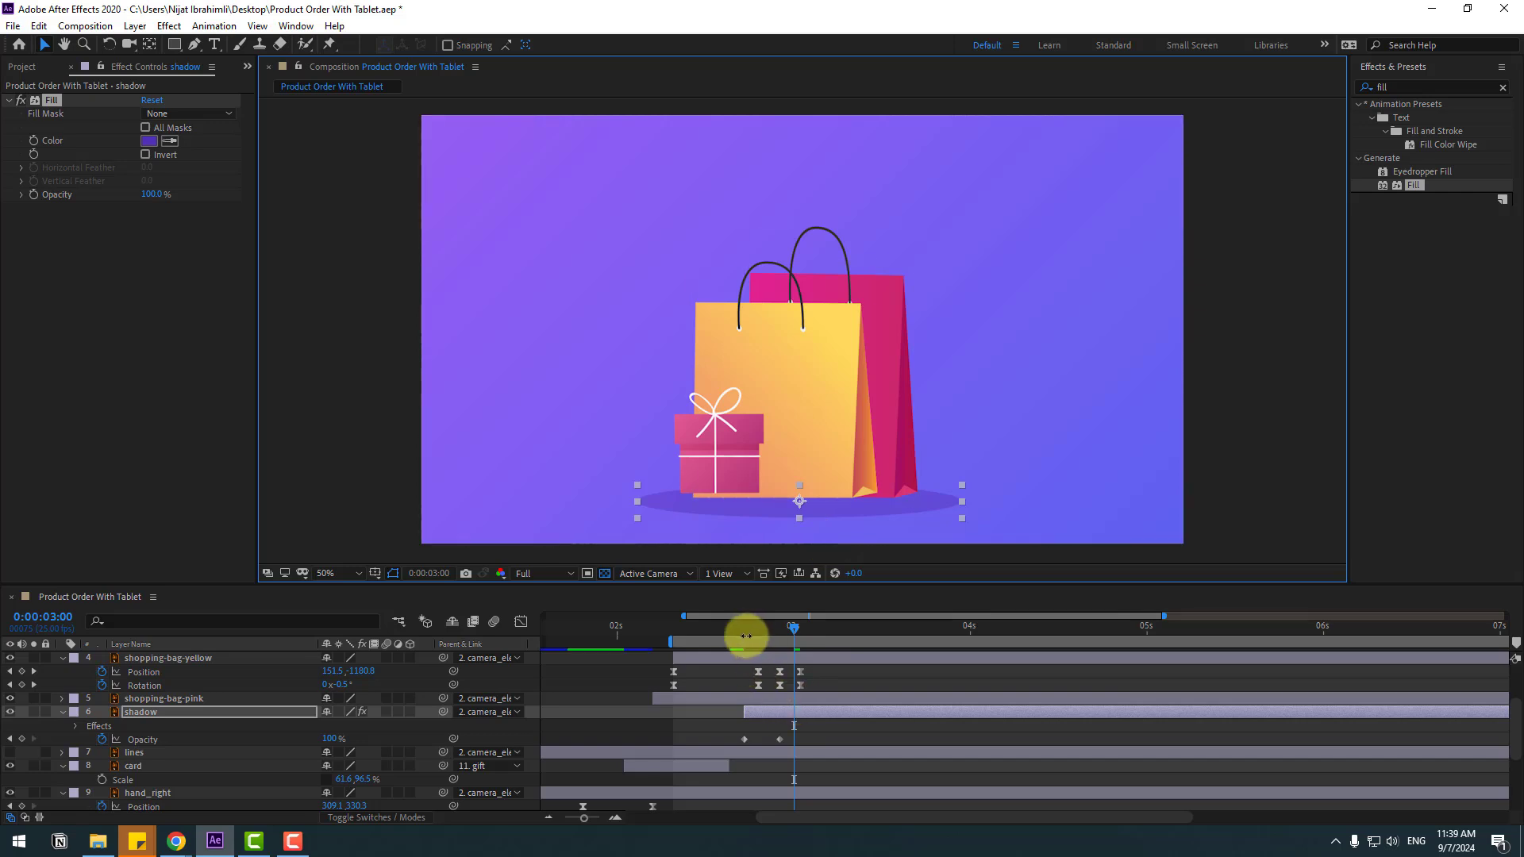
mouse_move(746, 636)
mouse_down()
mouse_move(769, 630)
mouse_move(735, 631)
mouse_move(754, 635)
mouse_up()
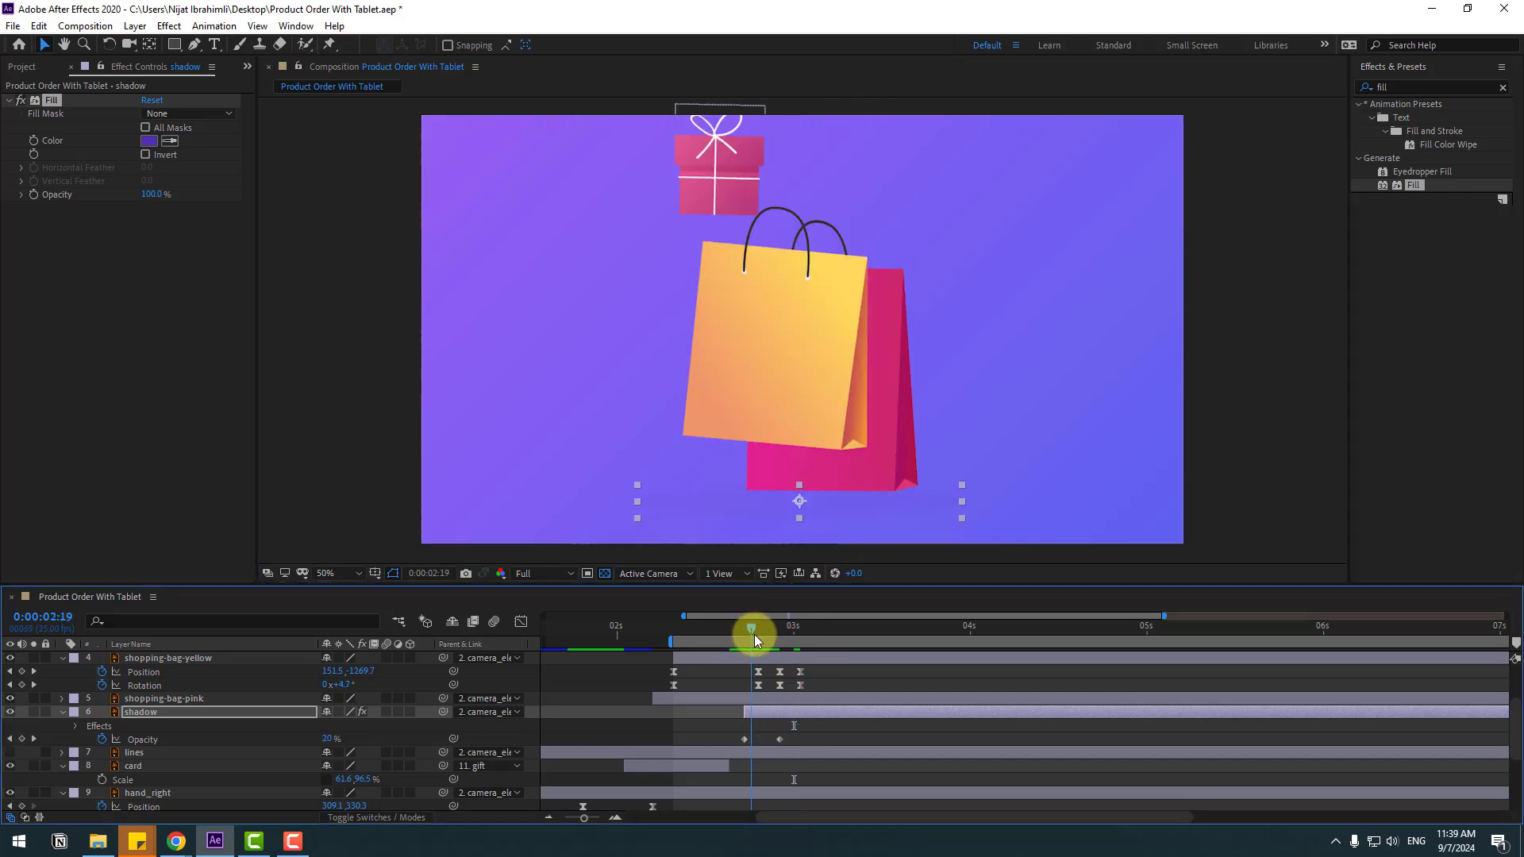
drag(796, 733, 739, 745)
right_click(745, 740)
mouse_move(793, 728)
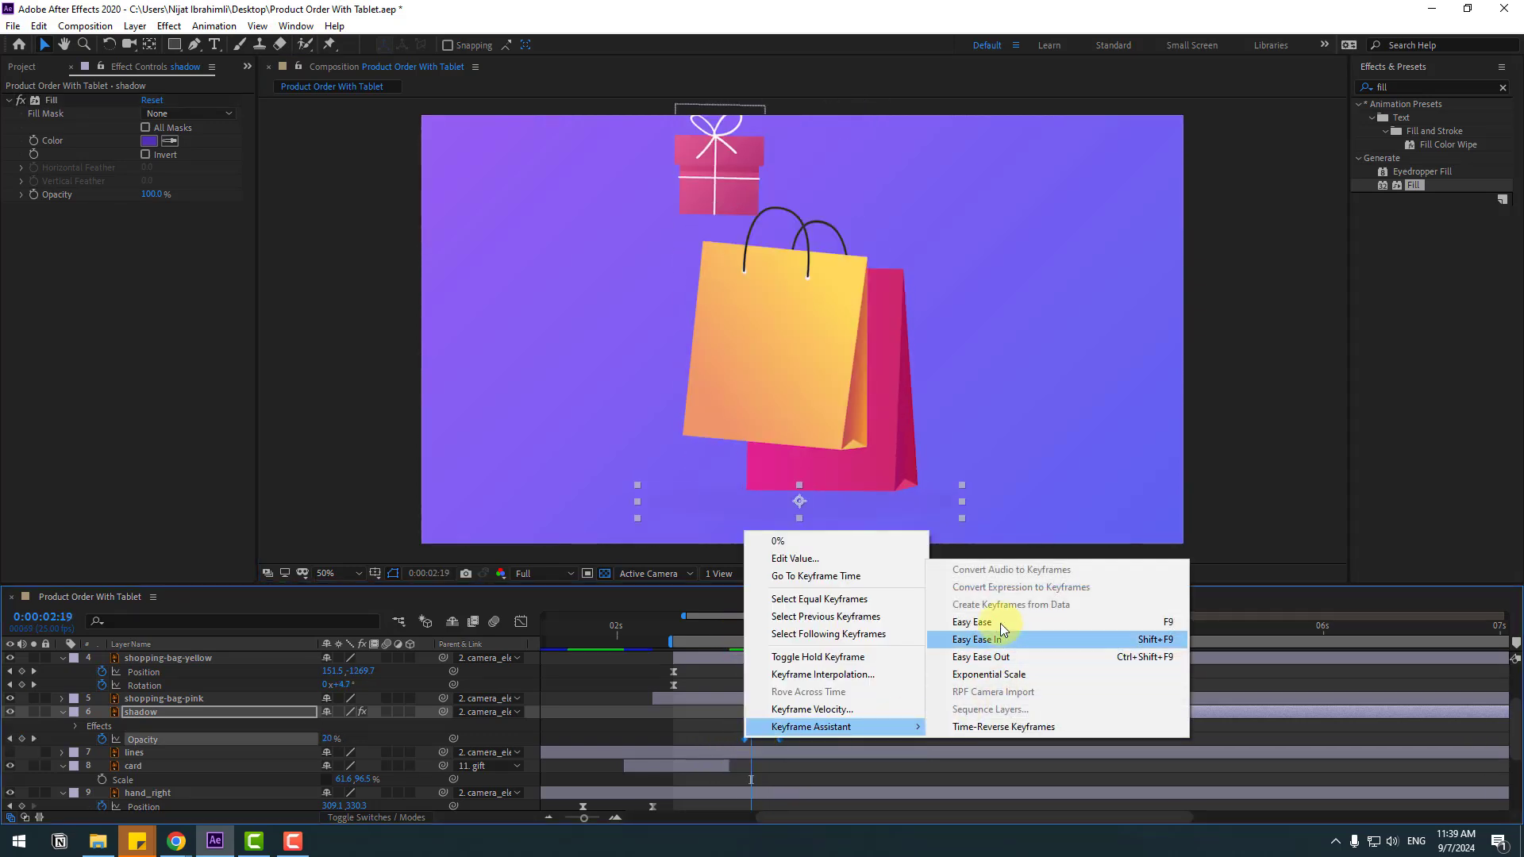
click(1002, 635)
Step: Shift the shadow layer and its Opacity keyframes about three frames earlier and preview the fade with the bag drop
drag(697, 623, 730, 629)
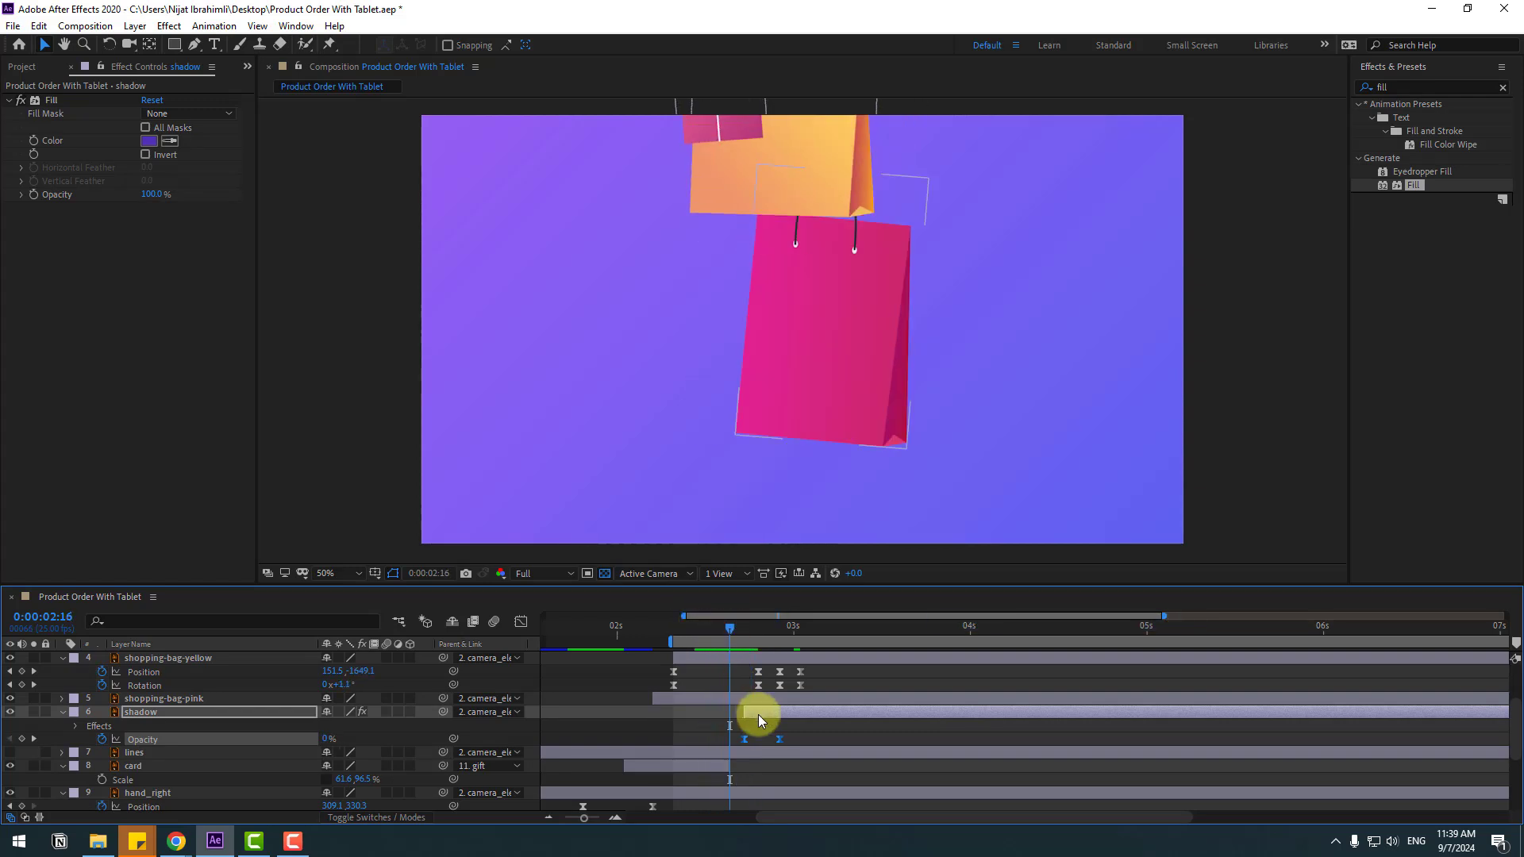
drag(759, 715, 746, 716)
click(723, 627)
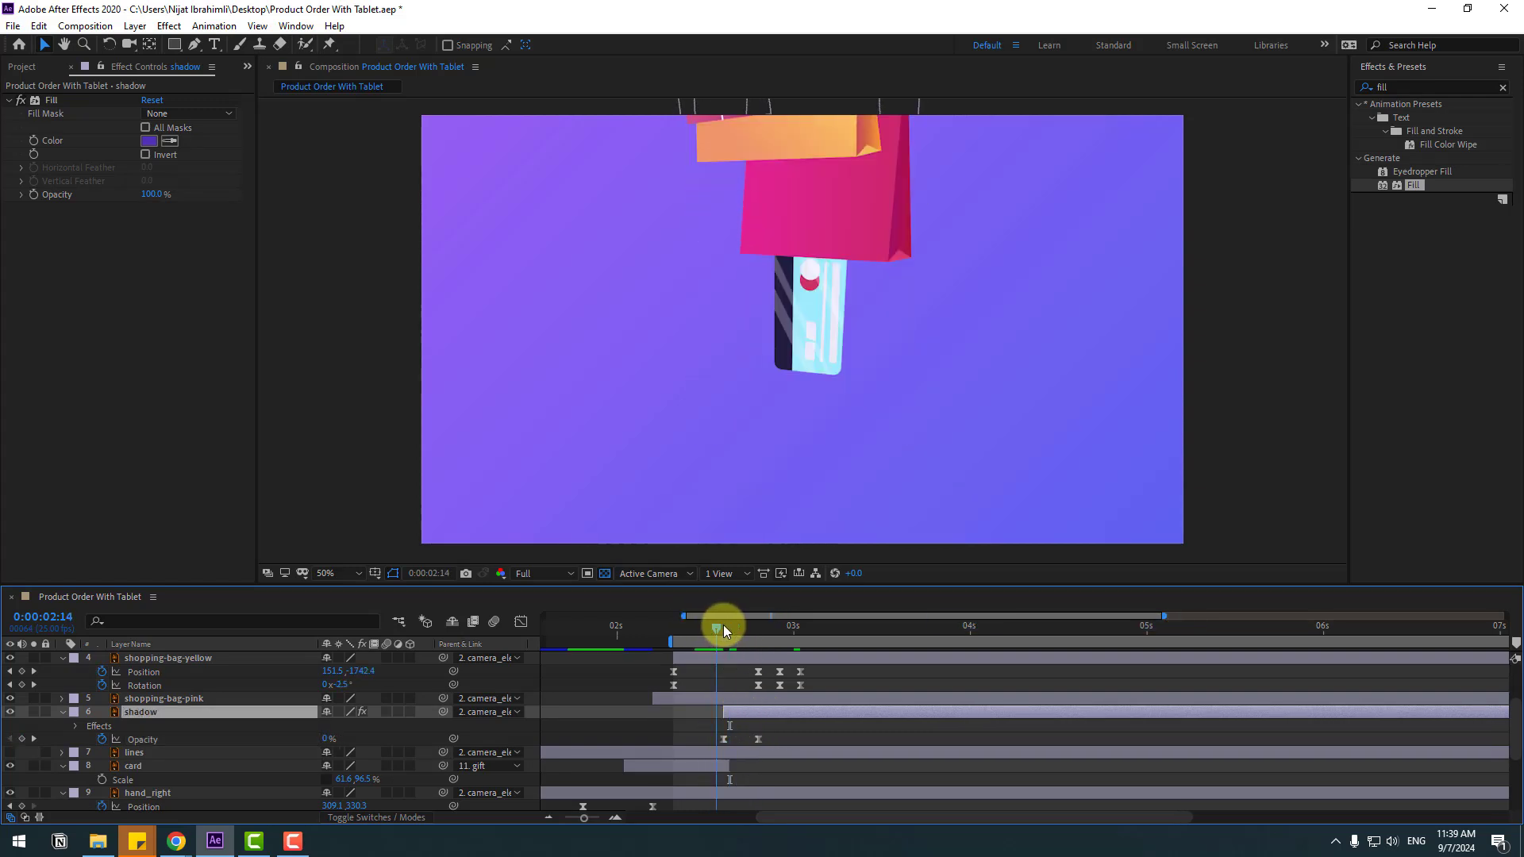
drag(722, 627, 779, 629)
scroll(873, 465, down, 2)
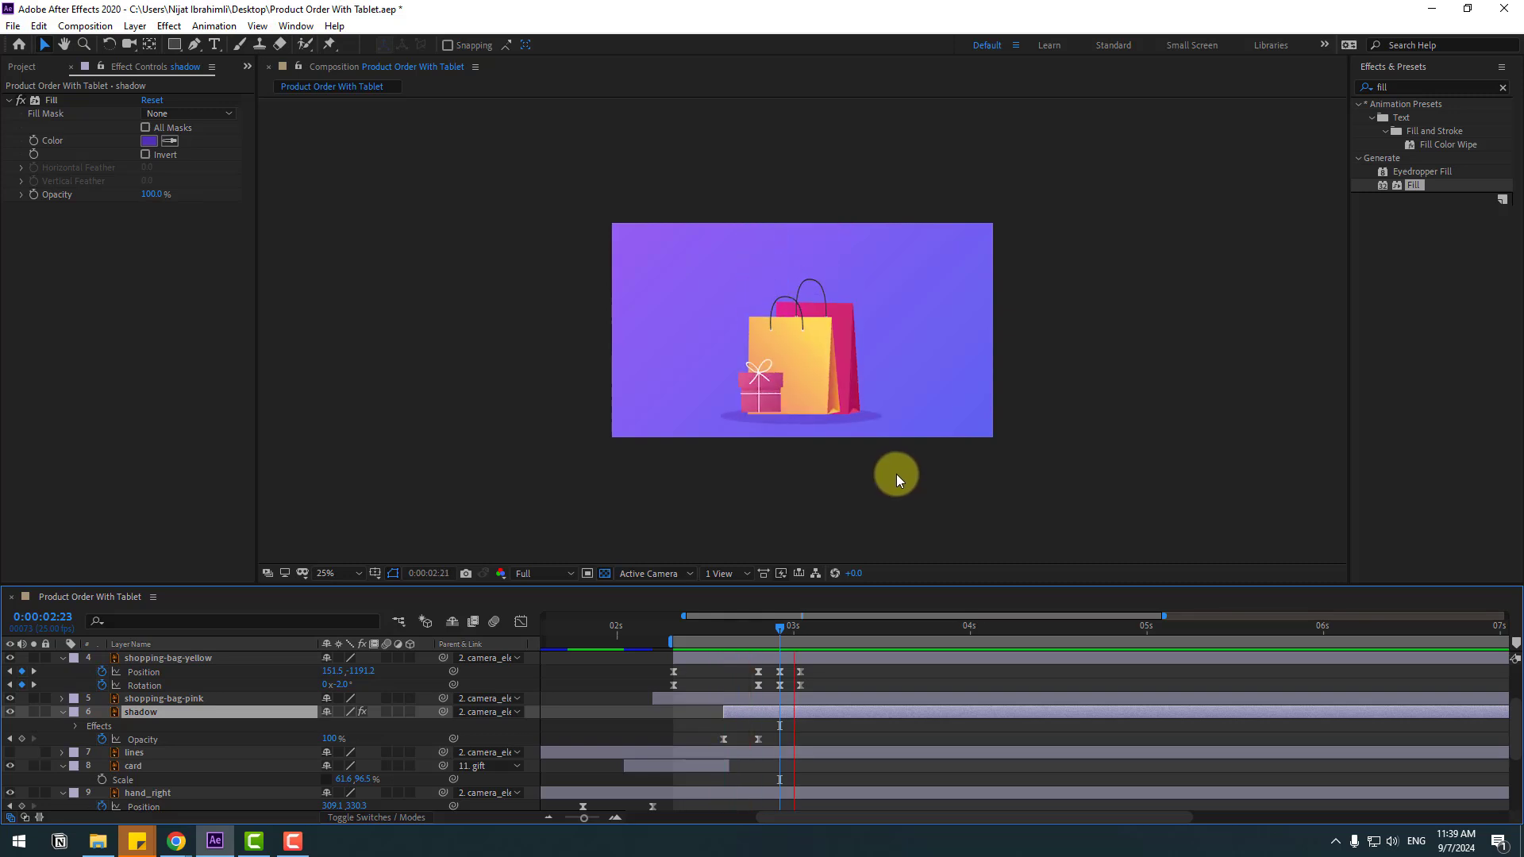
Step: Extend the work area back to the composition's start, fit the composition in the viewer and preview the whole animation
click(807, 627)
drag(673, 709, 697, 711)
scroll(708, 713, down, 2)
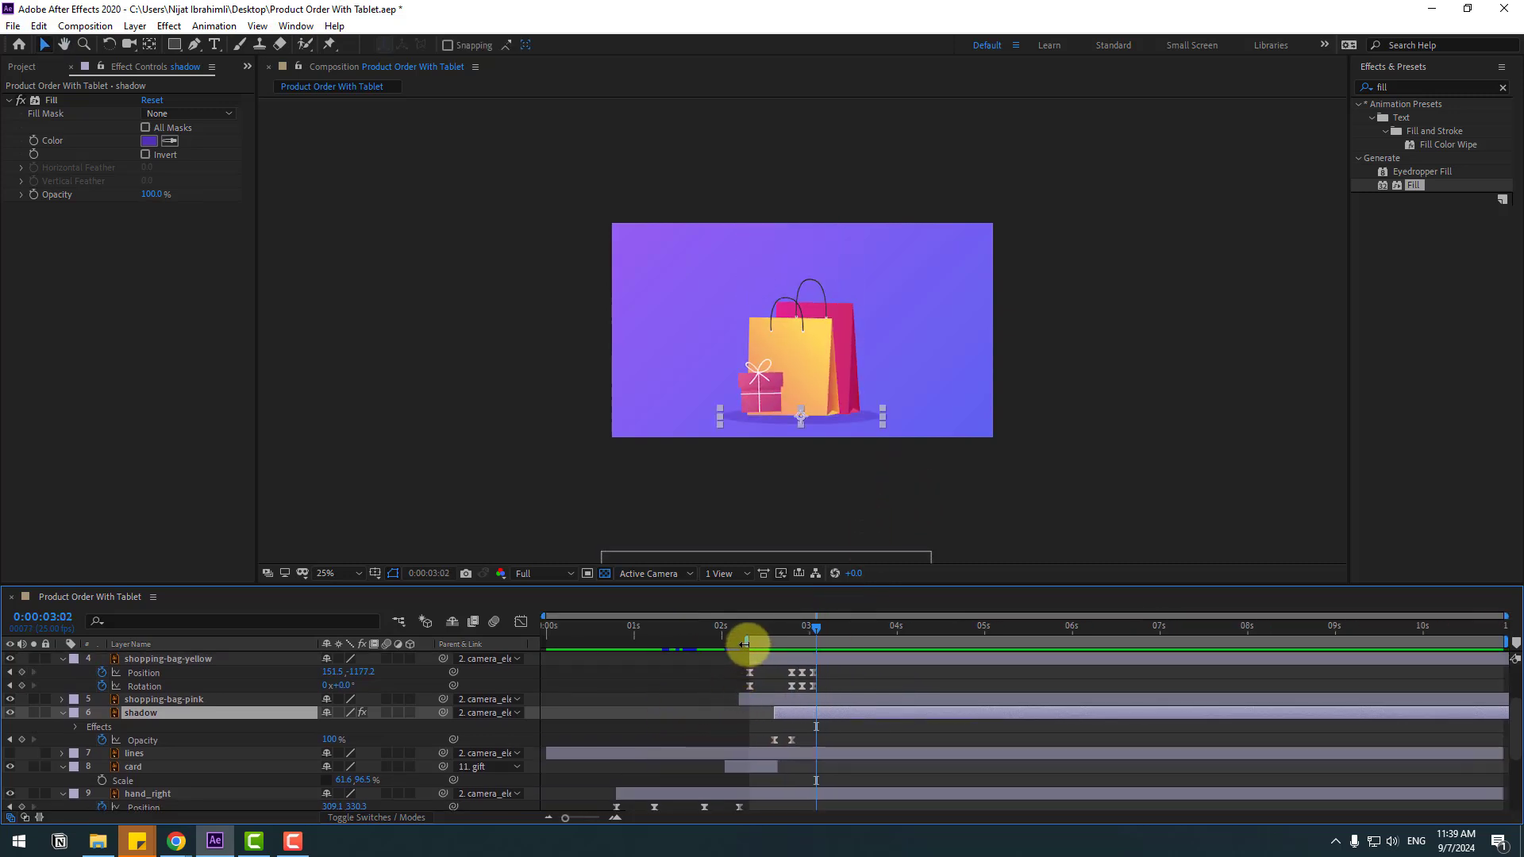
drag(745, 644, 544, 644)
click(341, 574)
click(342, 317)
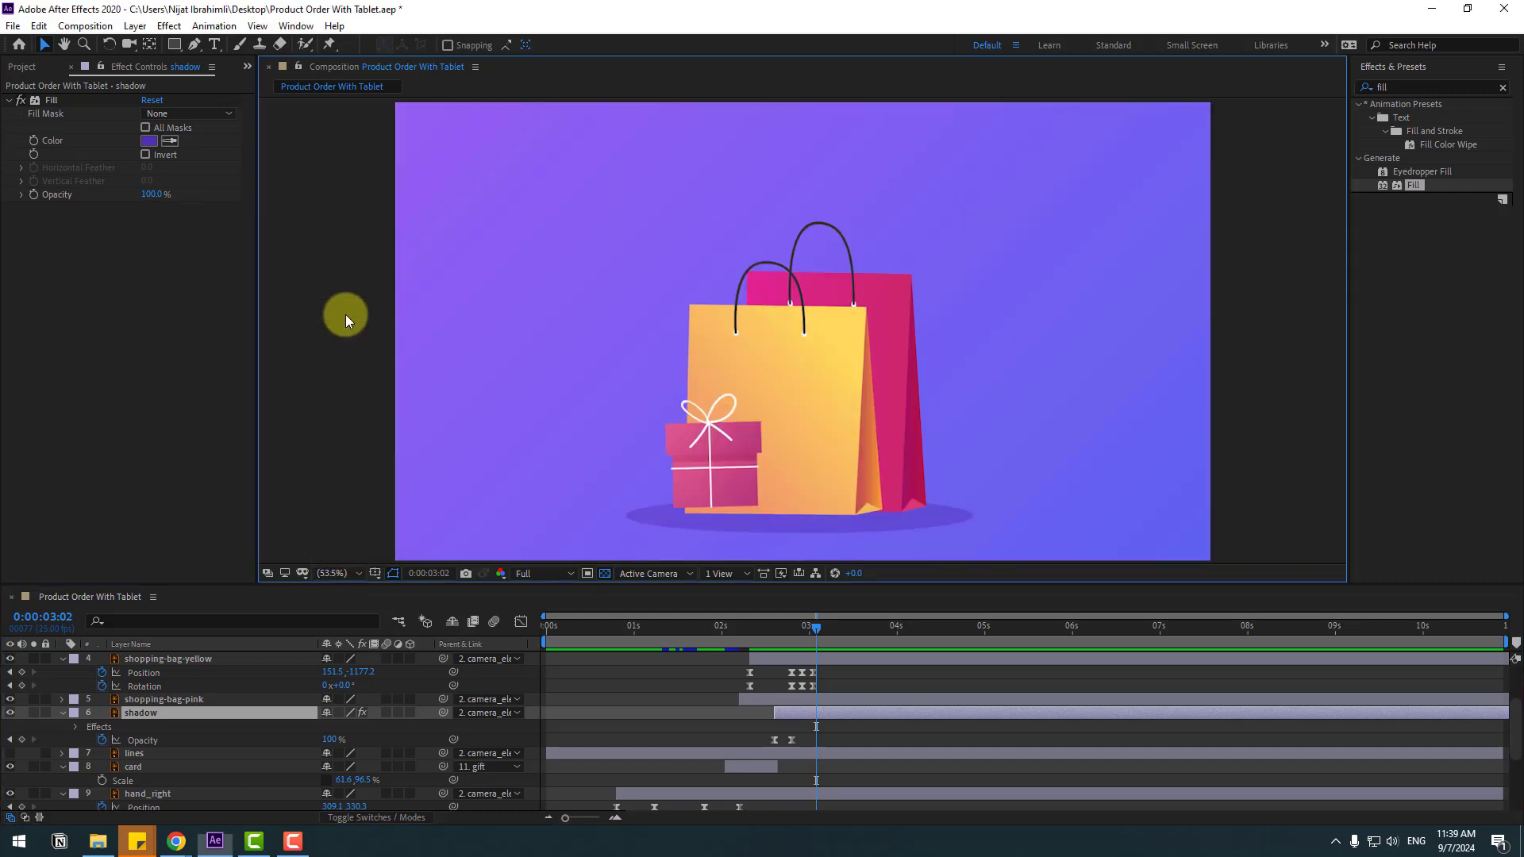
key(space)
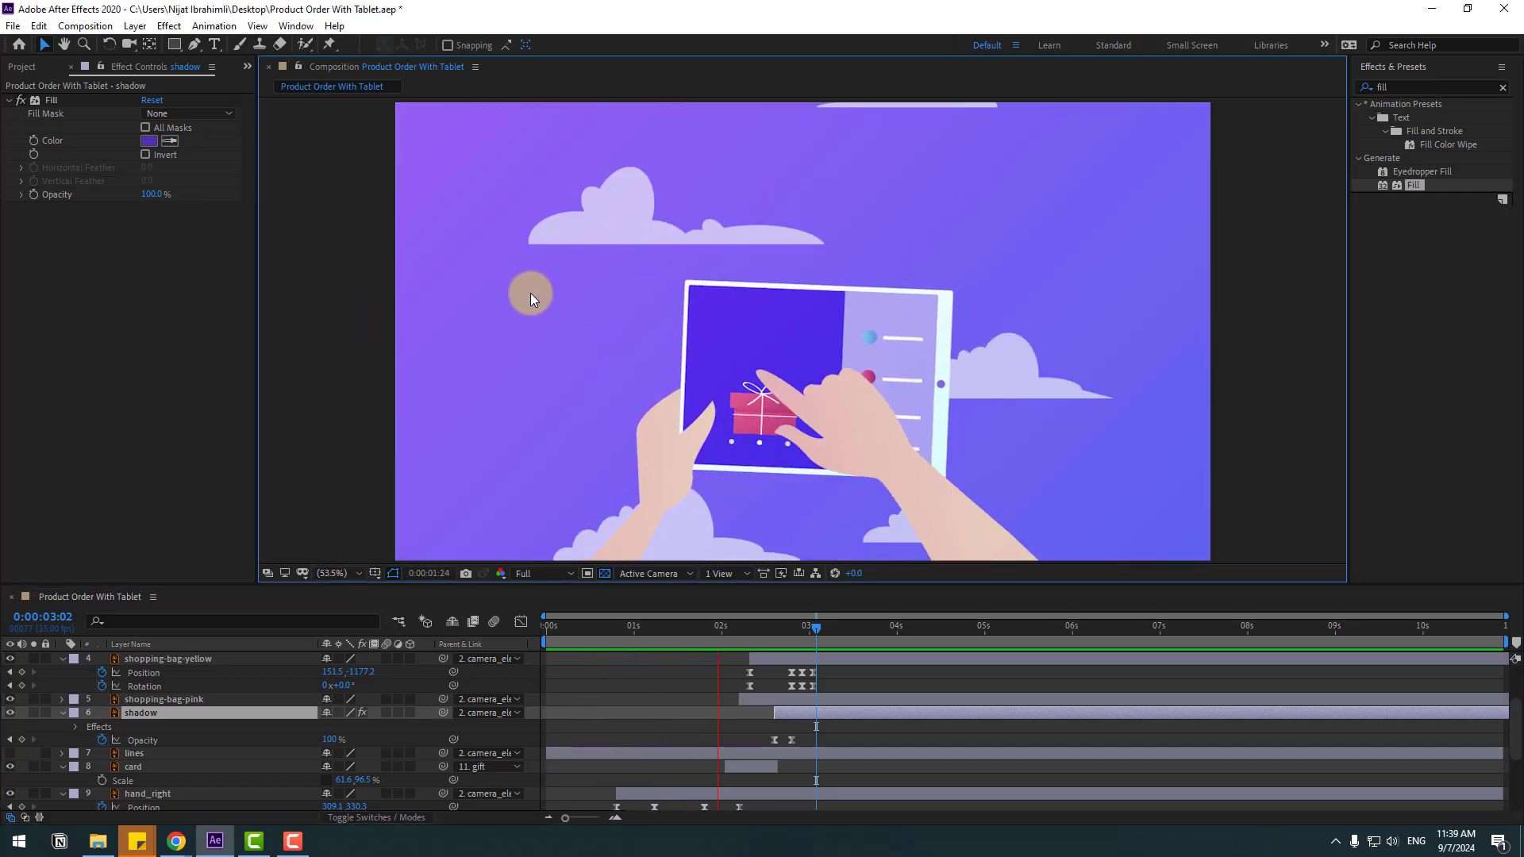
click(750, 628)
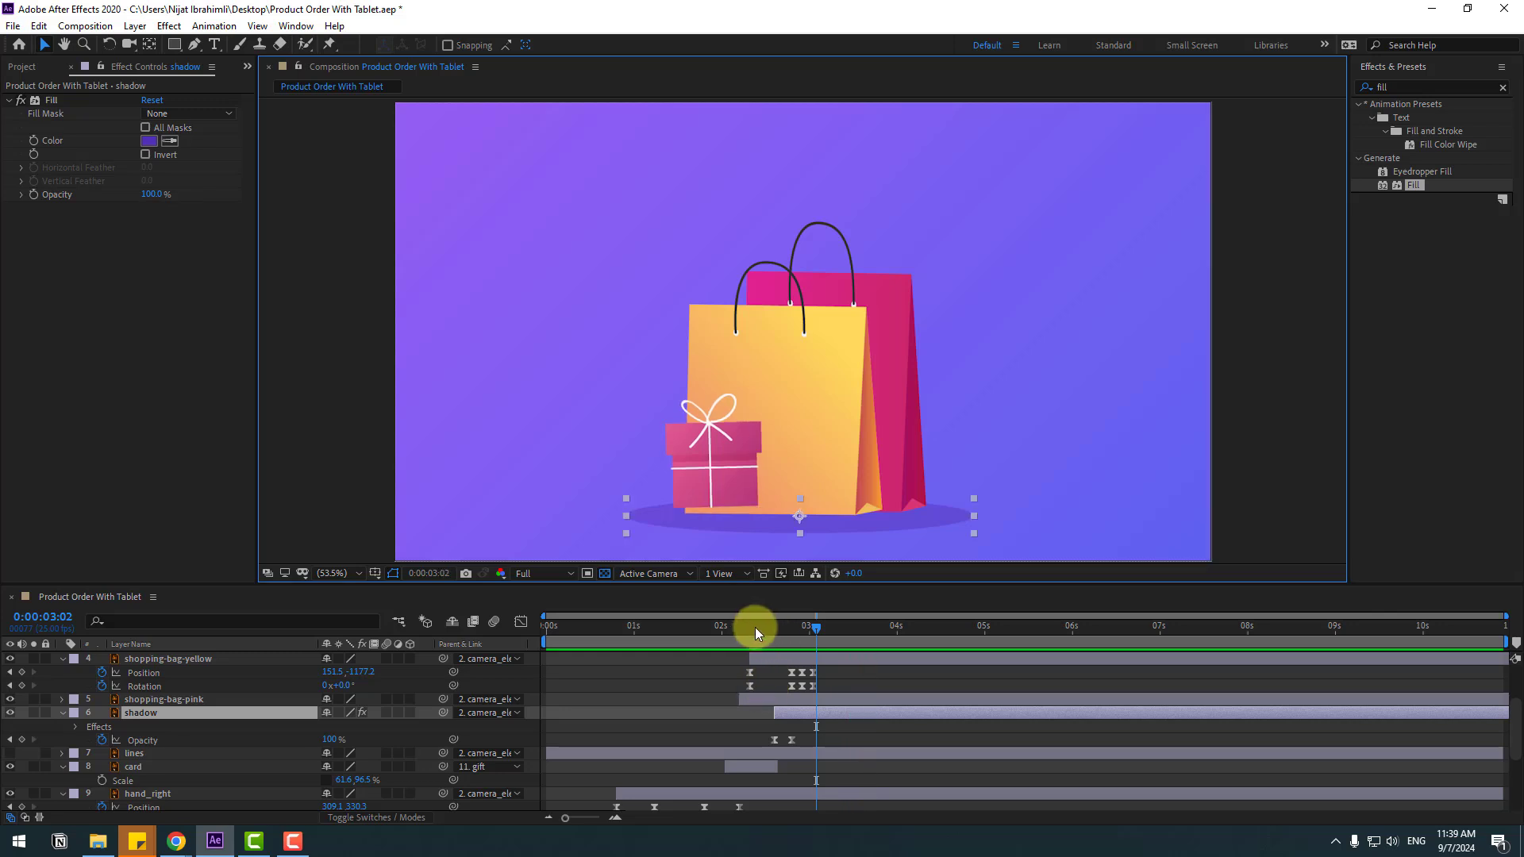
Step: Trim the lines layer to start at 0:00:02:08 and move its artwork up into the frame below the card
click(143, 756)
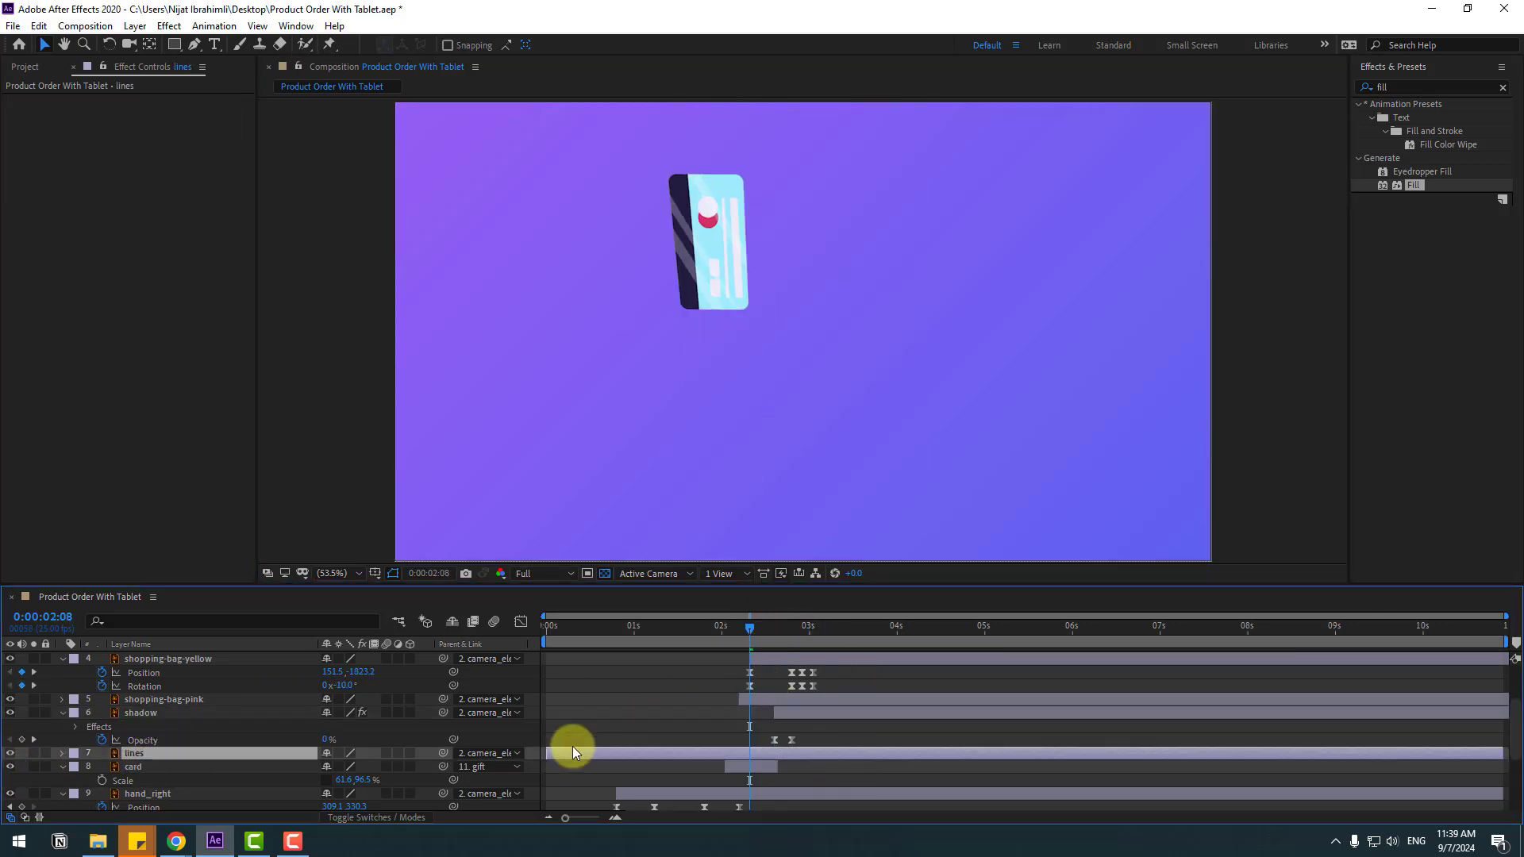
scroll(826, 345, down, 3)
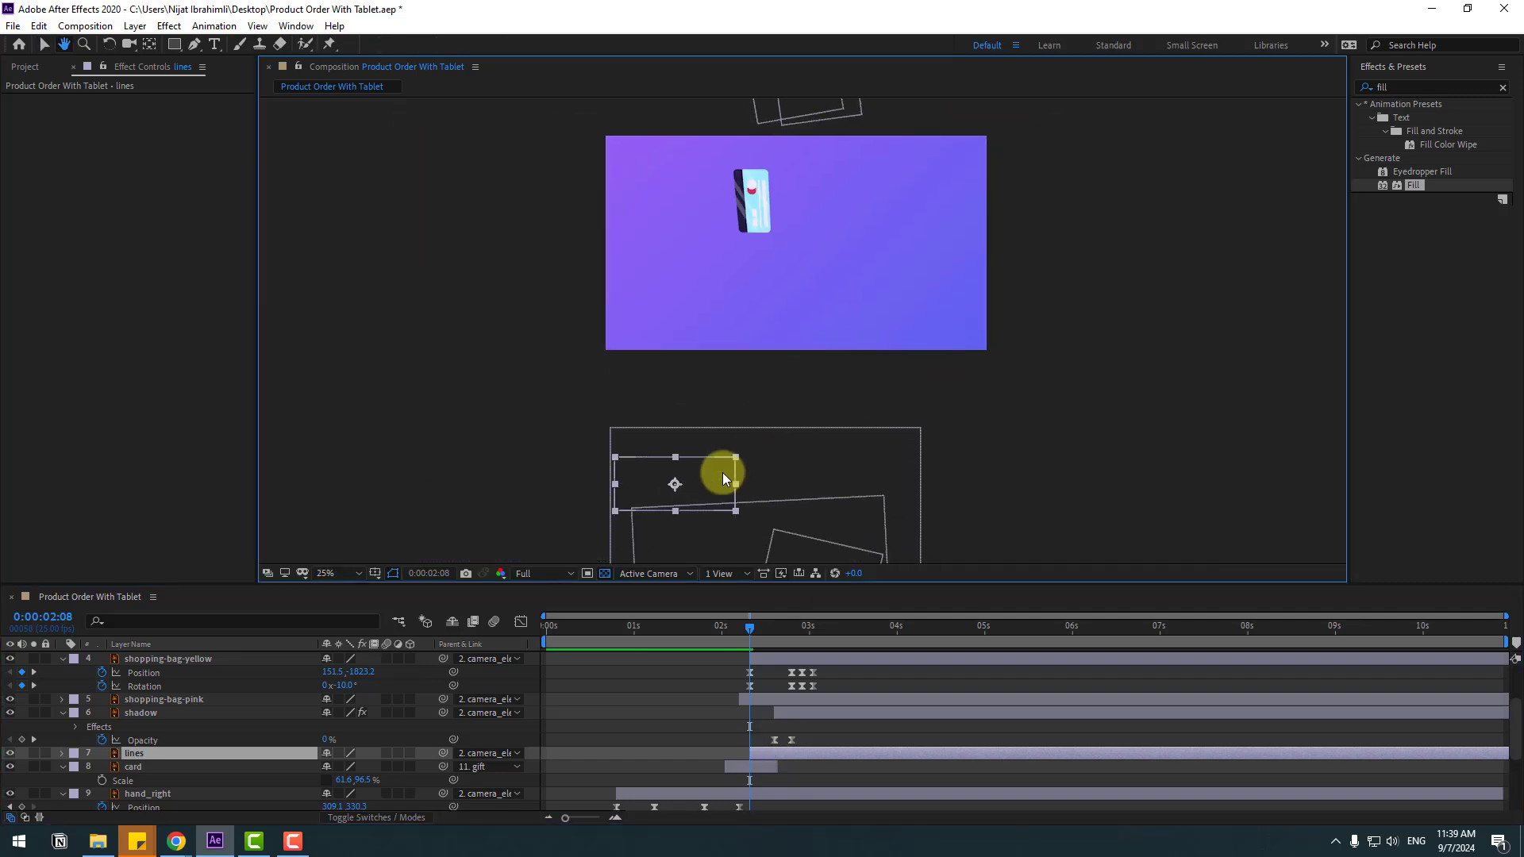
scroll(789, 272, up, 3)
scroll(793, 298, up, 3)
scroll(754, 405, down, 3)
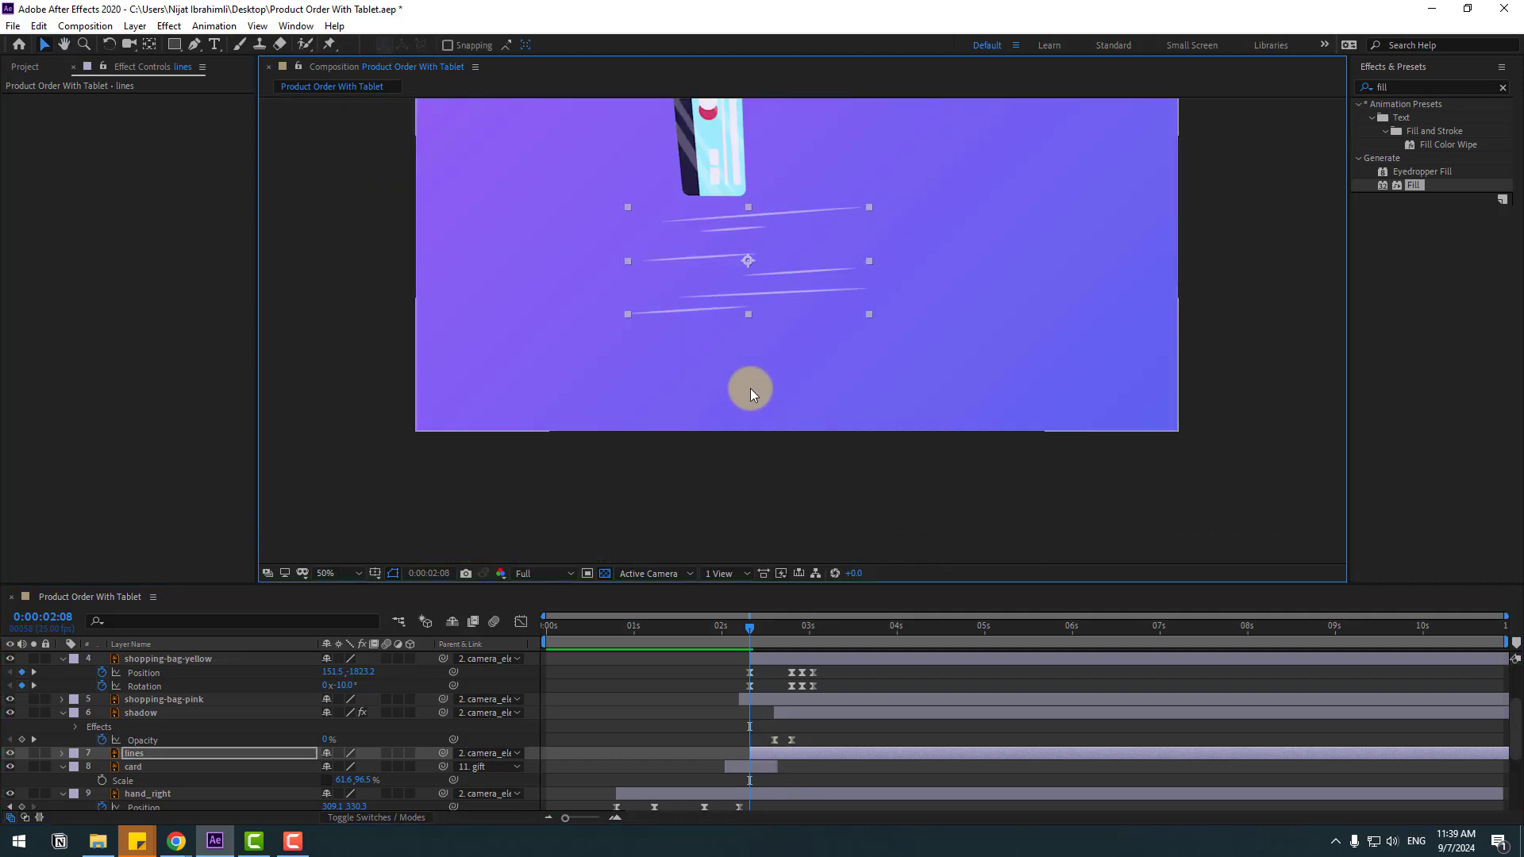
Step: Rotate the lines layer to -89° and position it as vertical speed lines trailing directly under the card
key(r)
drag(344, 767, 280, 774)
mouse_move(695, 260)
mouse_down()
mouse_move(711, 261)
mouse_move(703, 236)
mouse_up()
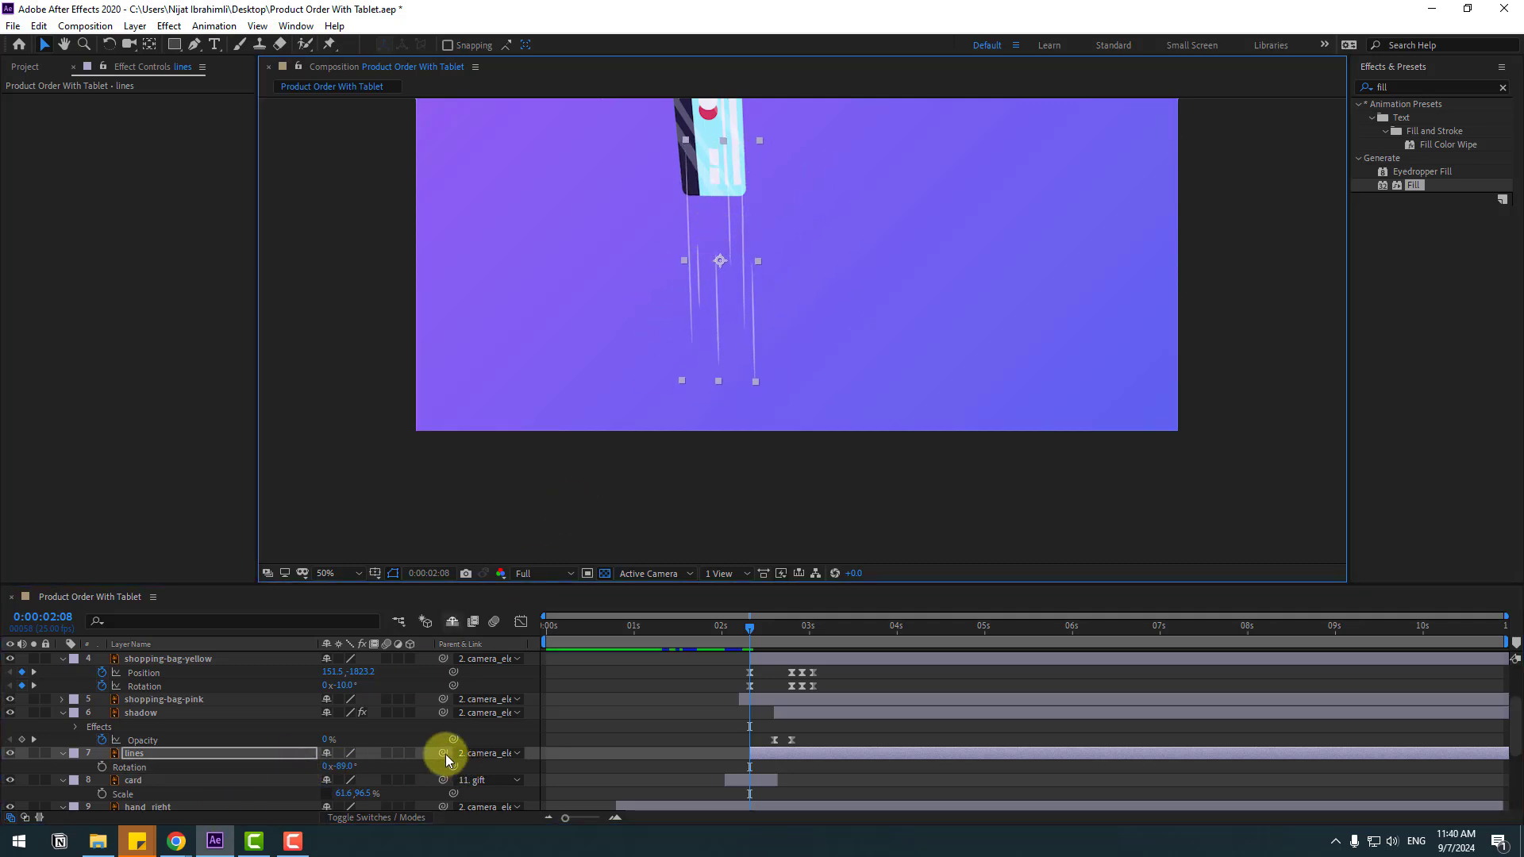
Step: Parent the lines layer to the card layer, match its tilt and scrub through their motion around 0:00:02:08
drag(443, 754, 159, 780)
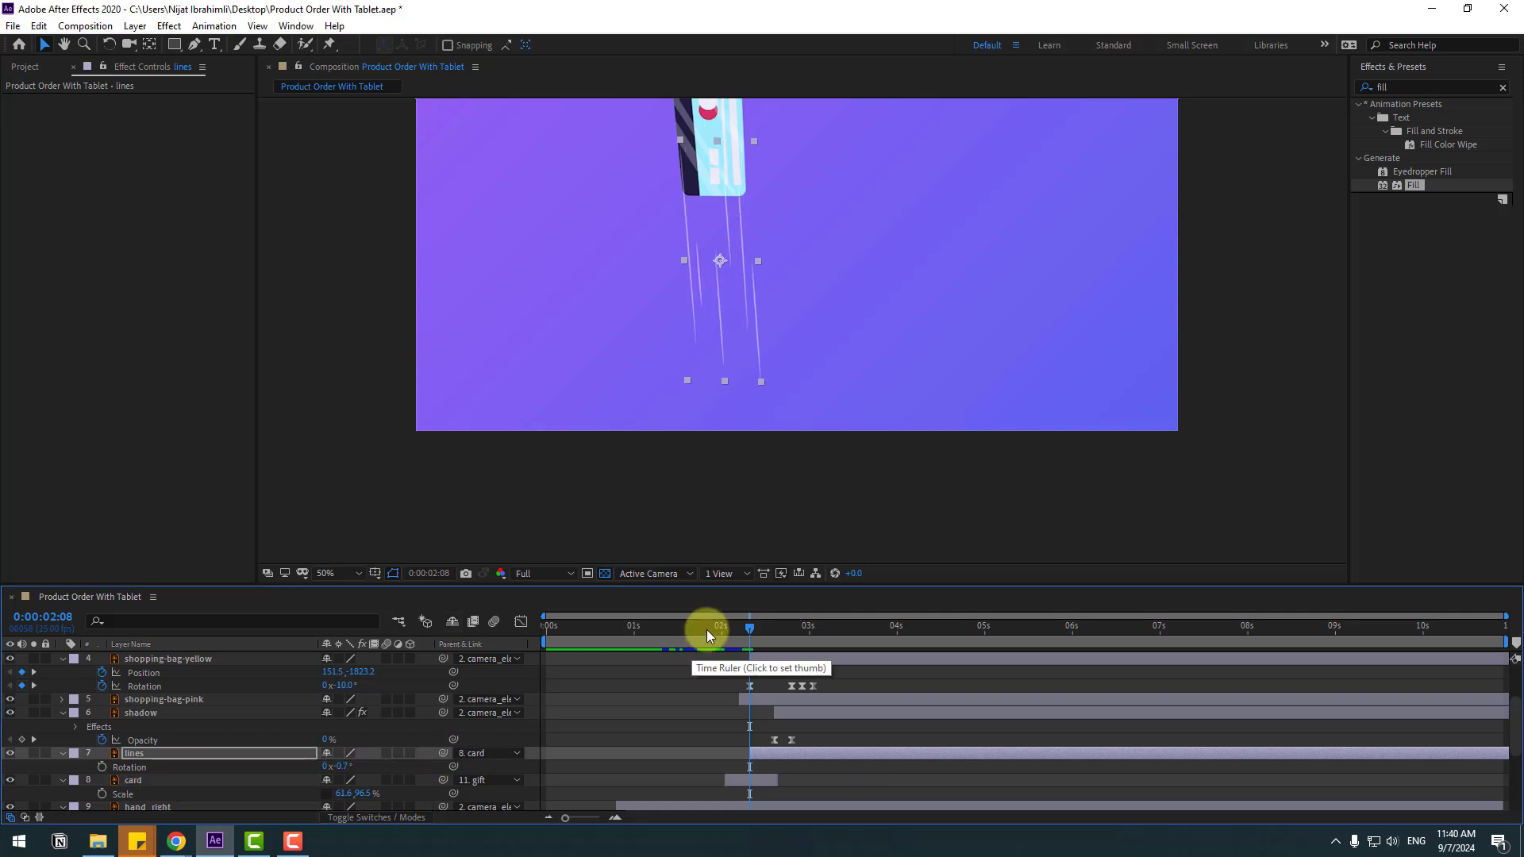
drag(707, 630, 756, 631)
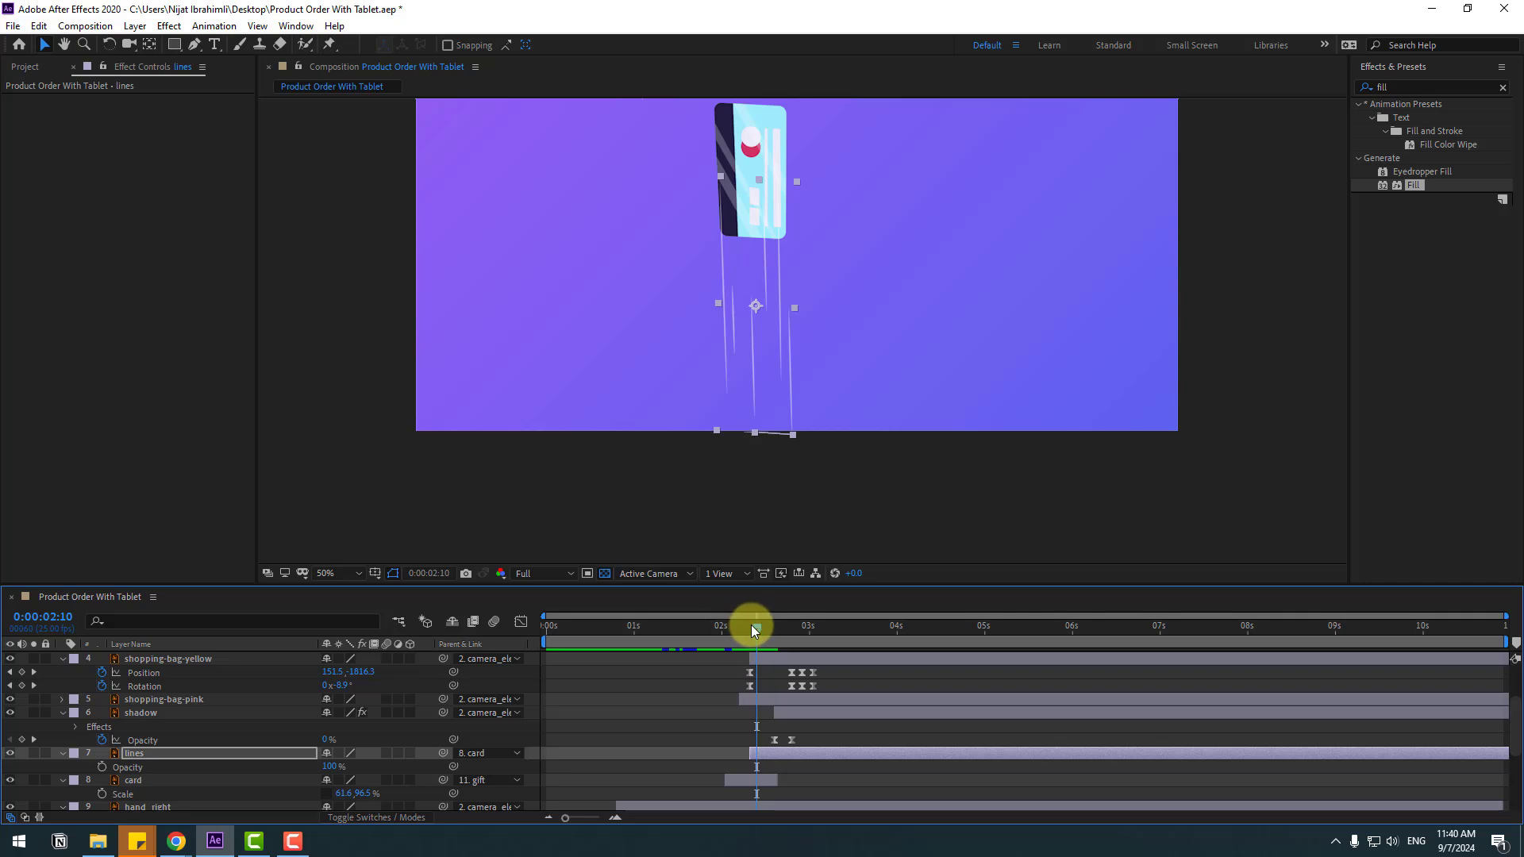
drag(756, 628, 749, 630)
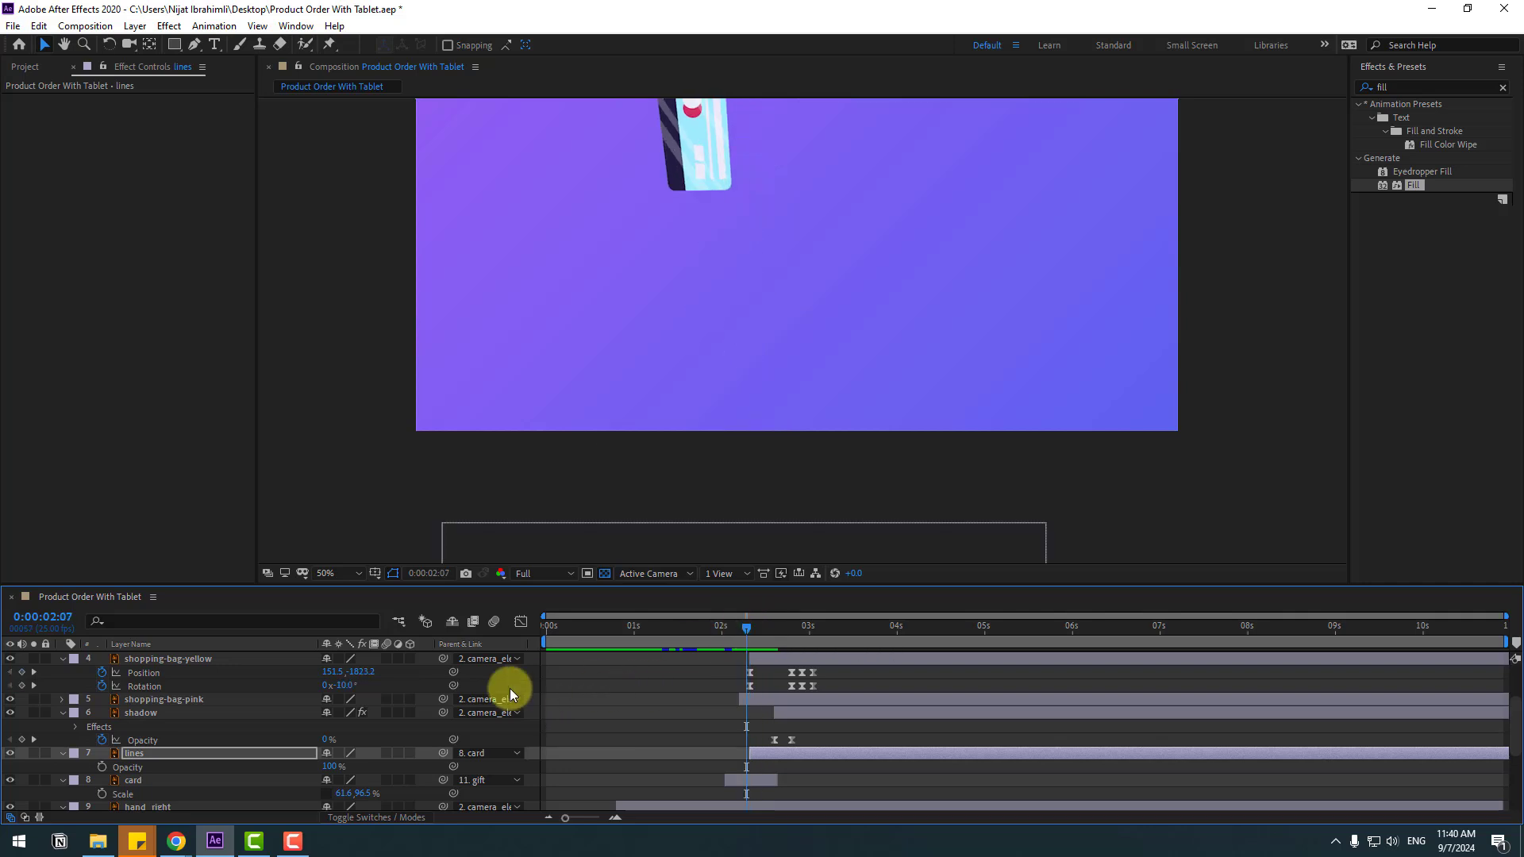
Step: Keyframe the lines layer's Opacity at 0% at 0:00:02:08 and 44% two frames further on
drag(321, 769, 112, 771)
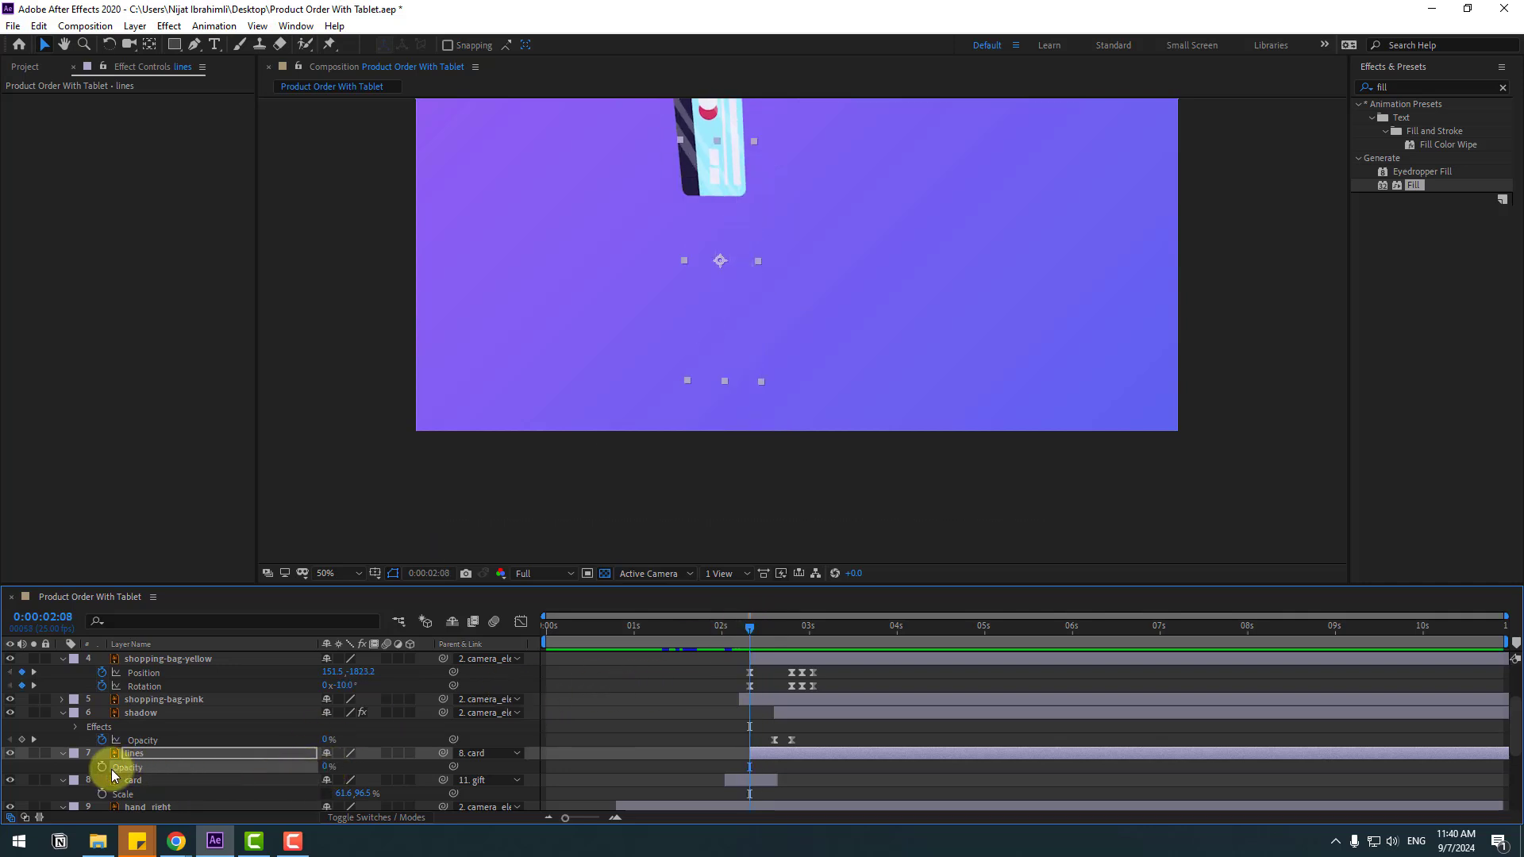
key(Page_Down)
key(Page_Down)
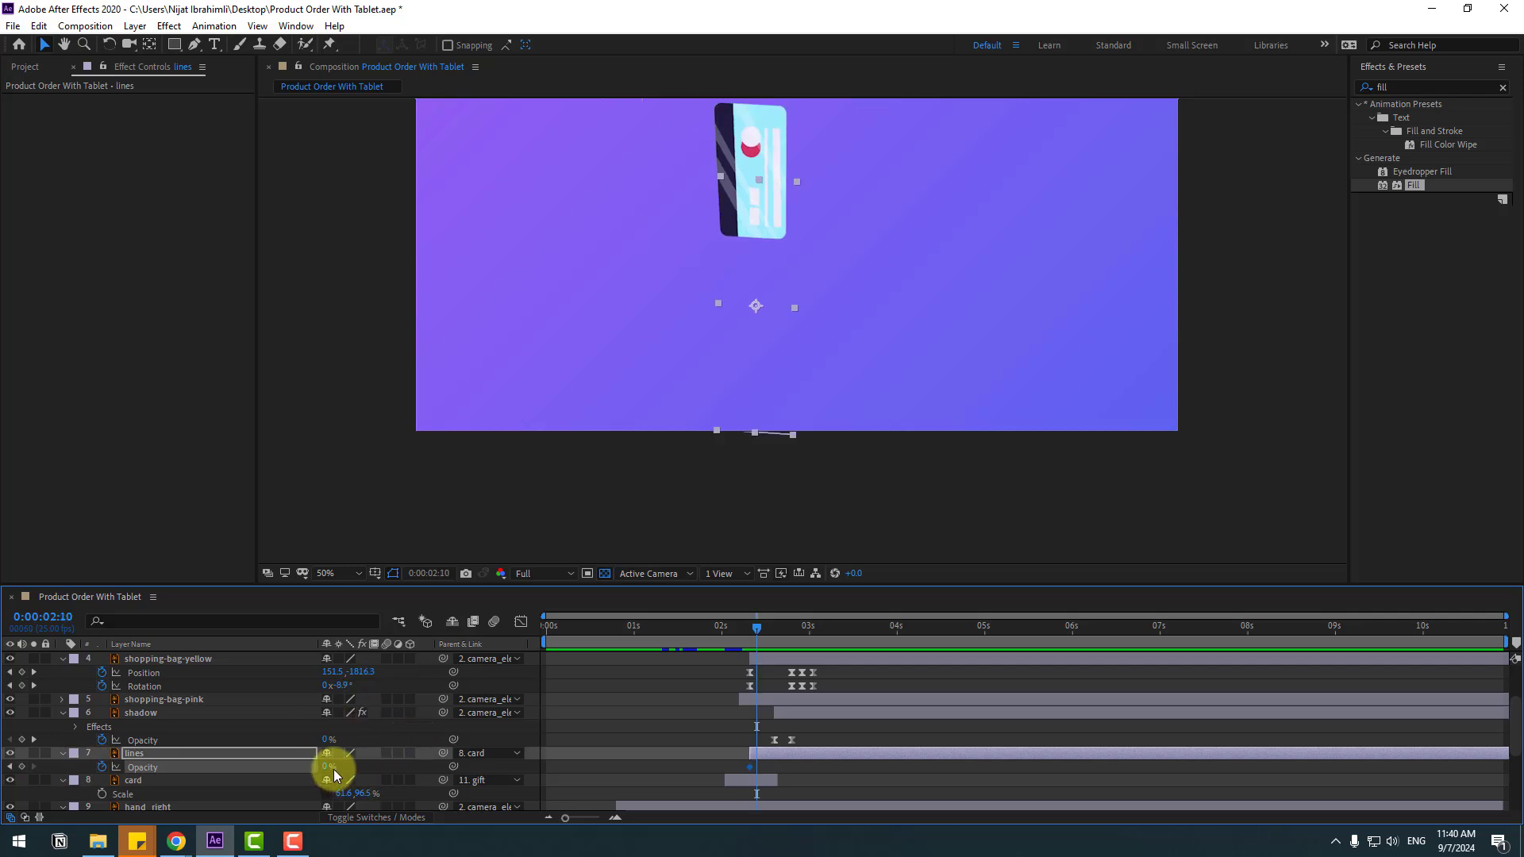
drag(324, 771, 353, 766)
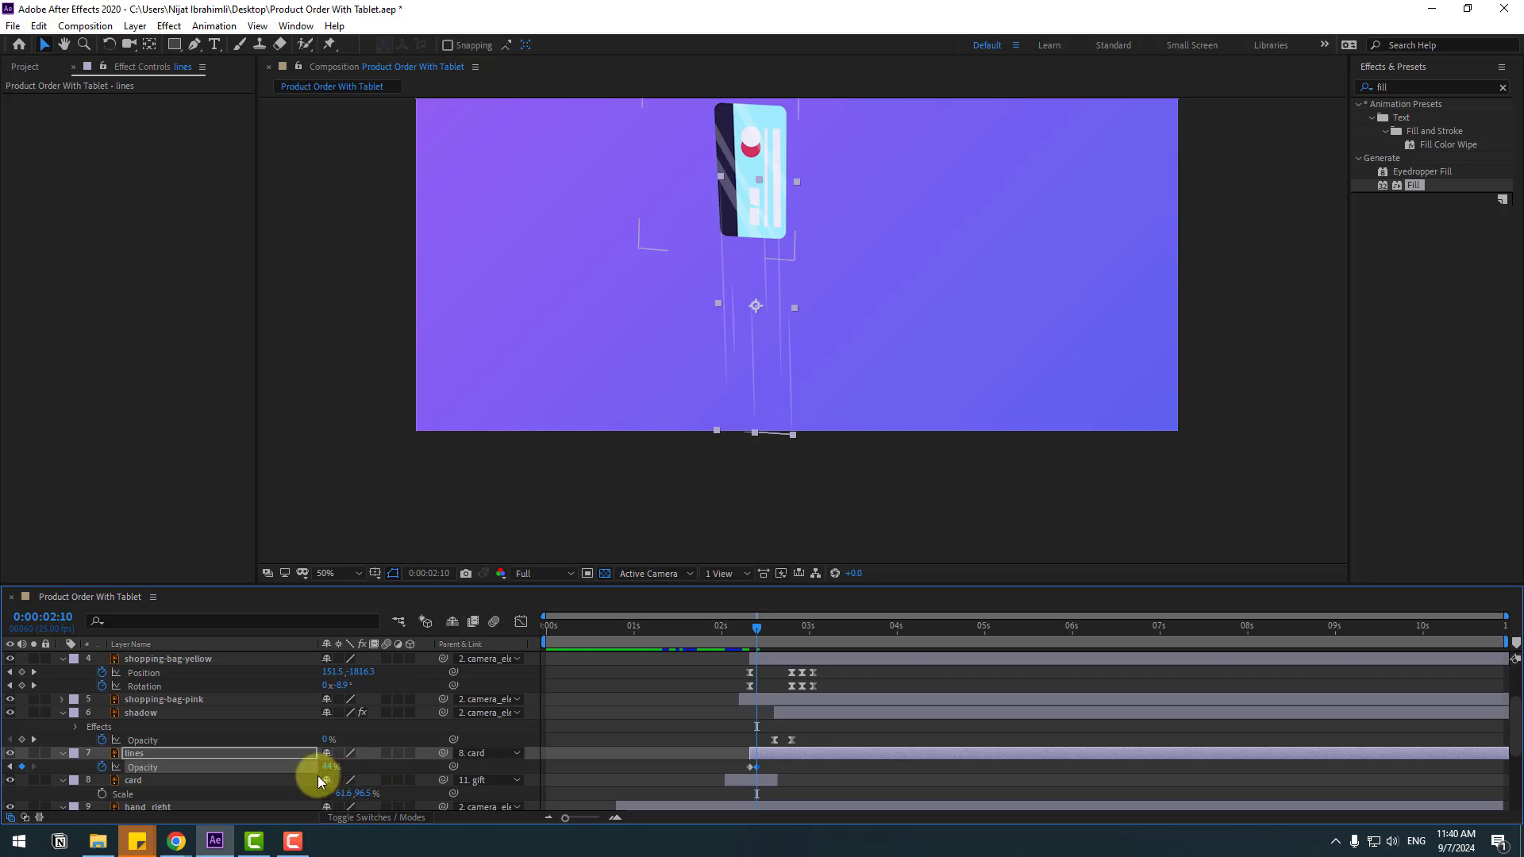
Step: Add alternating low and high Opacity keyframes on the lines layer every two frames up to 0:00:02:18
key(Page_Down)
key(Page_Down)
mouse_move(323, 771)
mouse_down()
mouse_move(309, 767)
mouse_move(376, 764)
mouse_move(310, 771)
mouse_up()
key(Page_Down)
key(Page_Down)
key(Page_Down)
key(Page_Down)
key(Page_Down)
key(Page_Down)
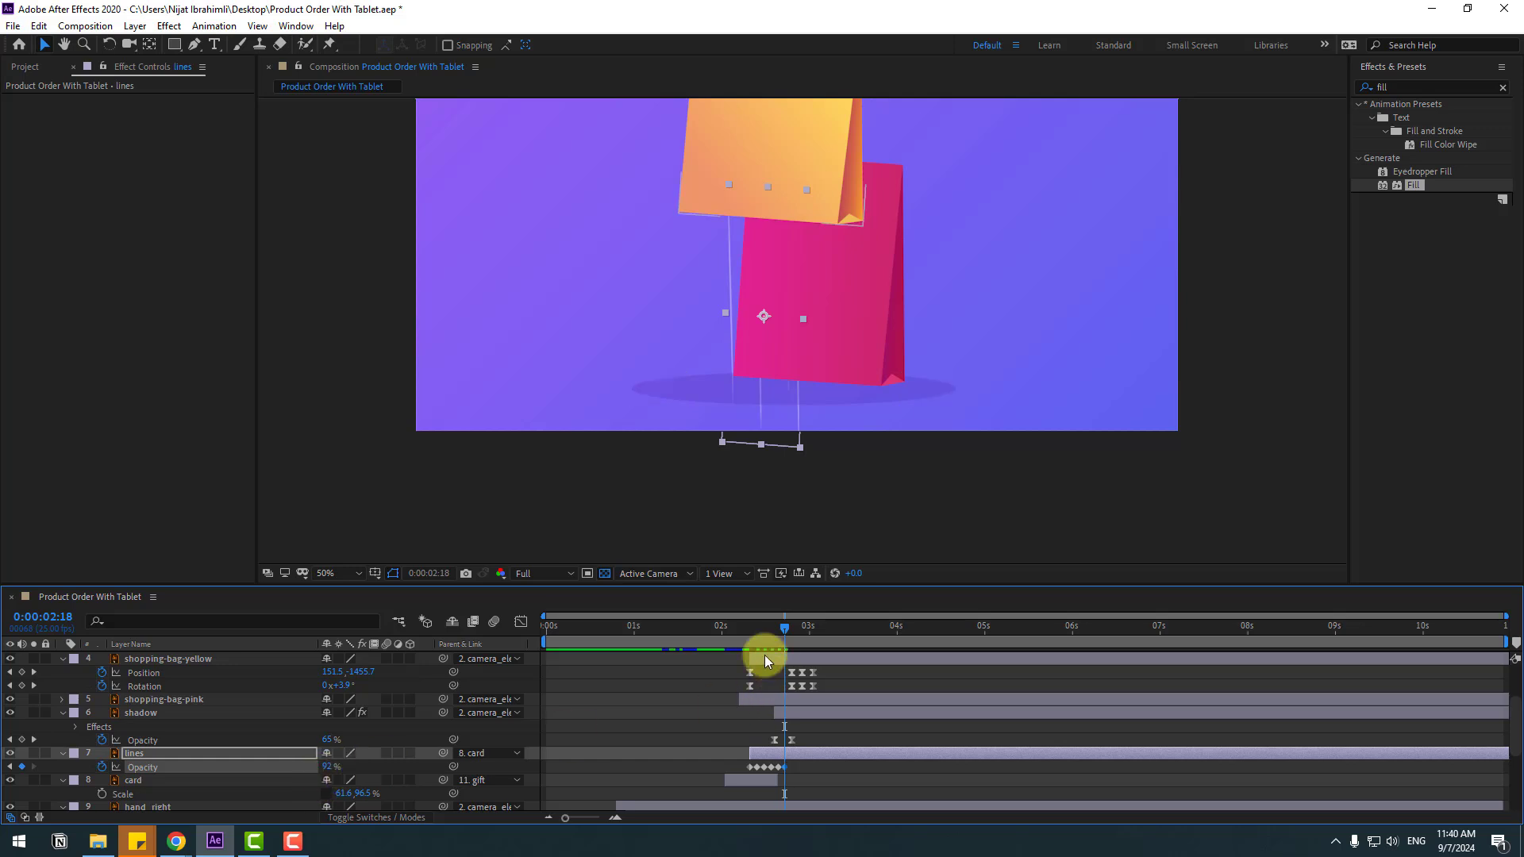
Step: Split the lines layer at 0:00:02:18 and discard the part after it
click(39, 25)
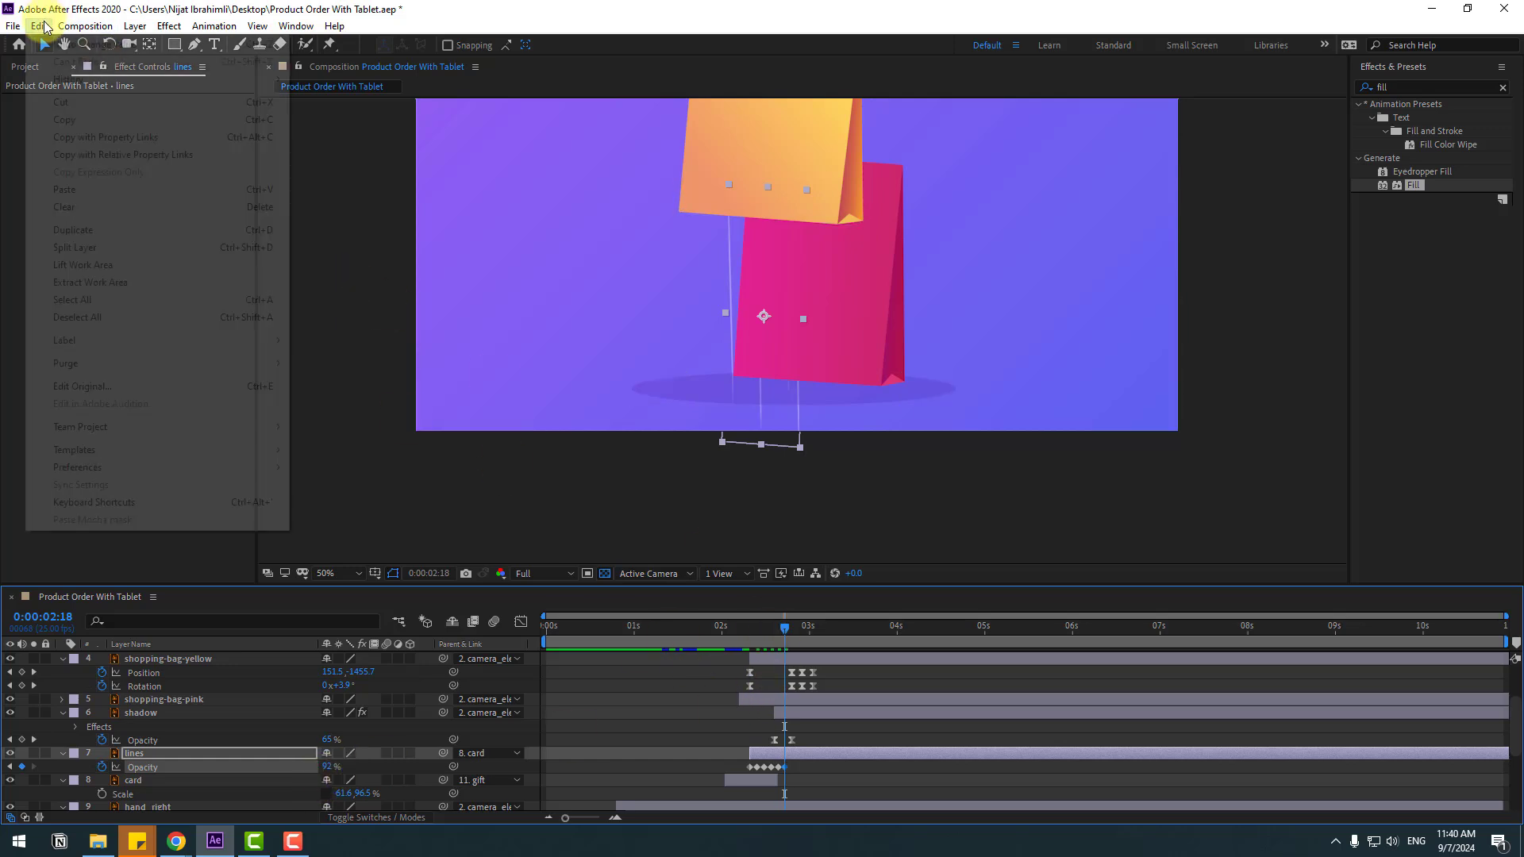
click(86, 252)
Step: Set the work area to start at about 2 seconds and preview the flickering lines
drag(678, 648, 730, 640)
drag(540, 646, 746, 633)
key(space)
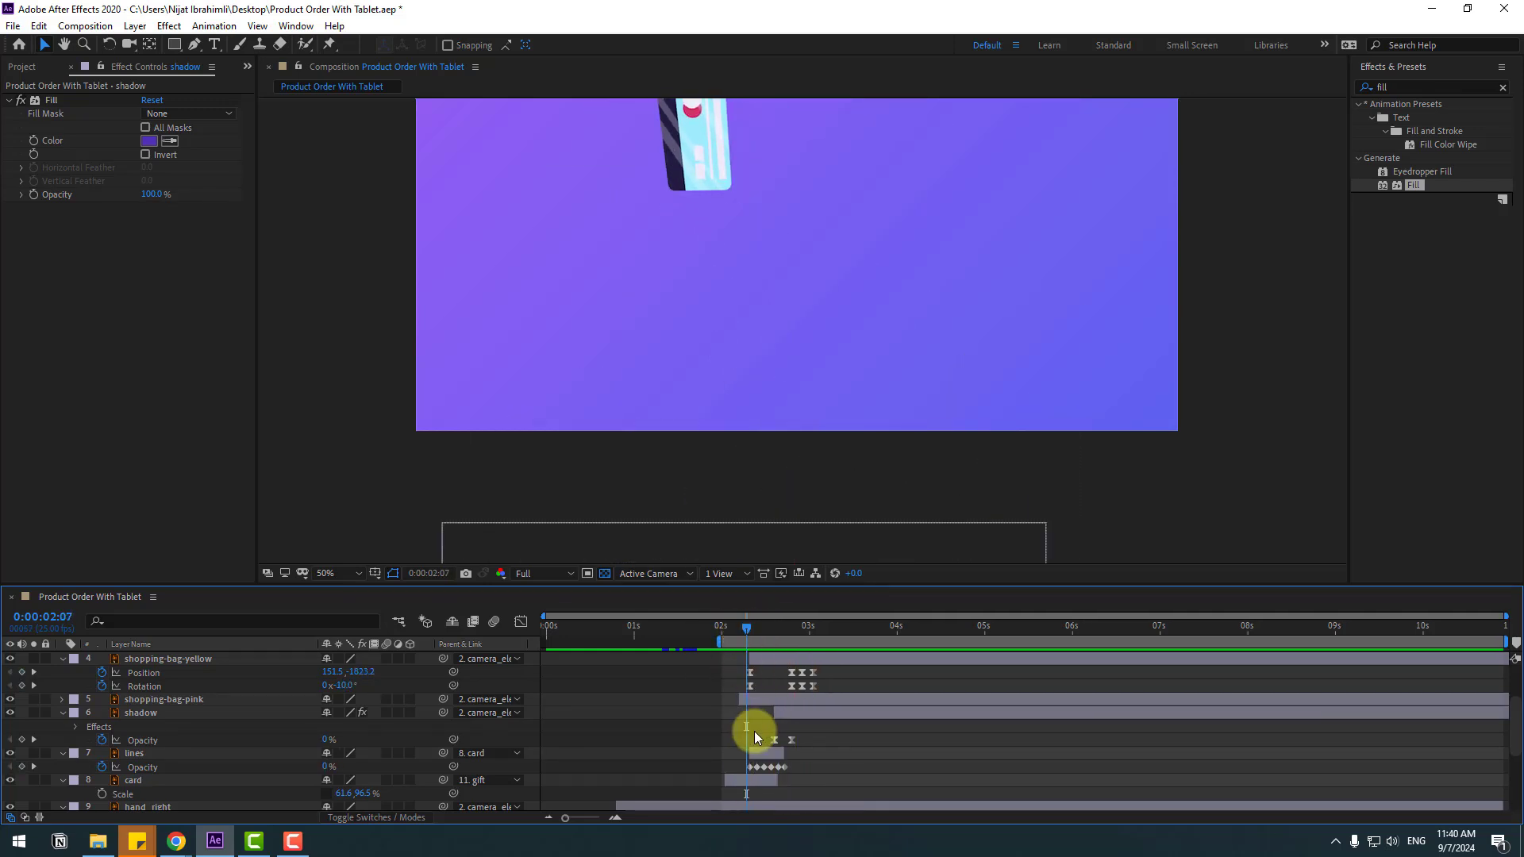
Step: Extend the start of the lines layer to about 0:00:02:03 and shift its Opacity keyframes back to that start
click(750, 758)
click(728, 626)
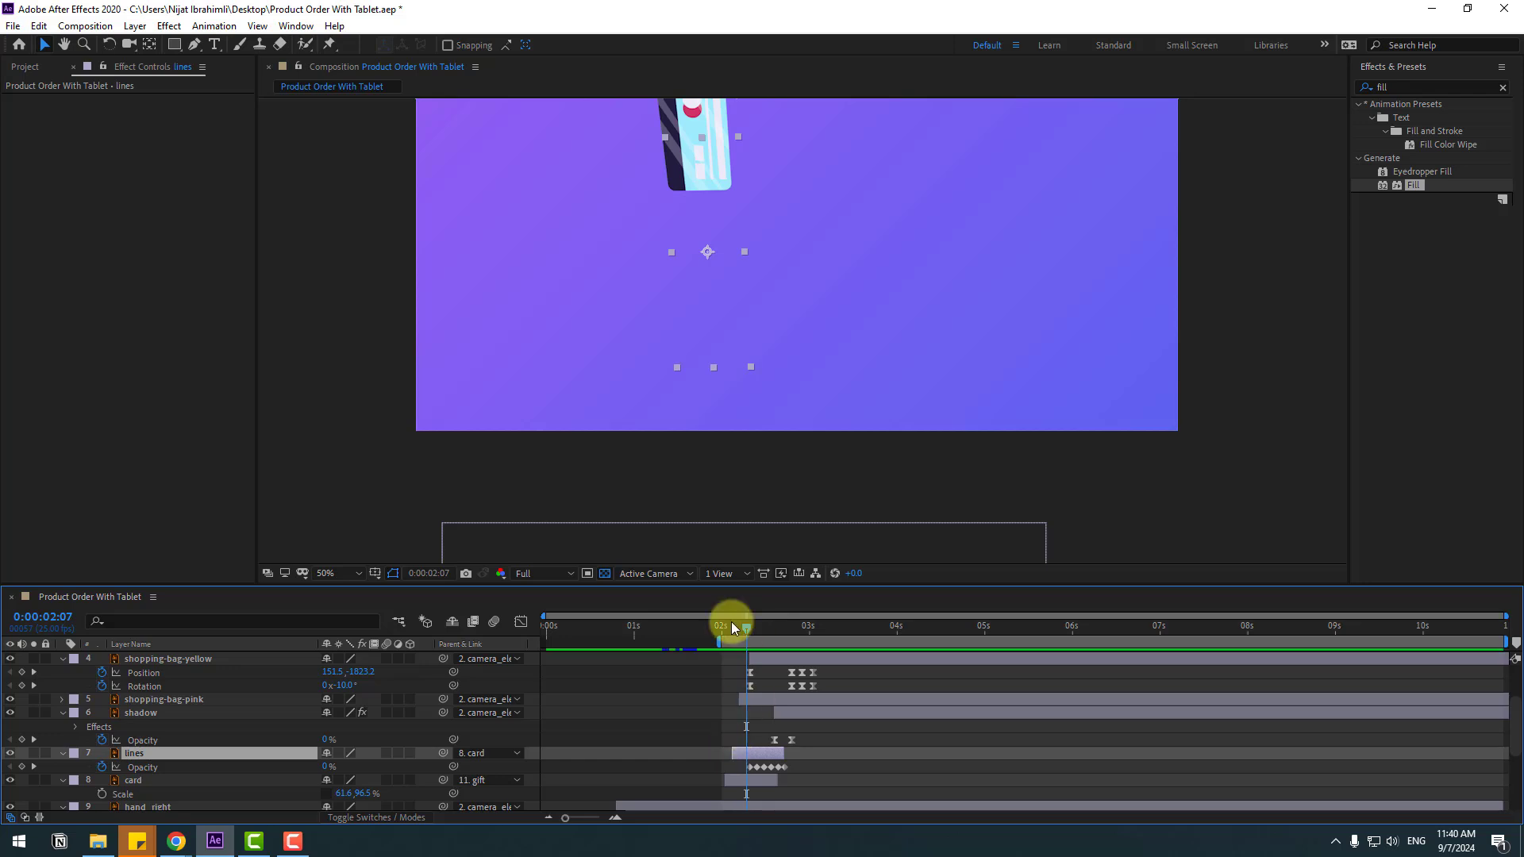
drag(732, 627, 737, 628)
drag(795, 768, 732, 770)
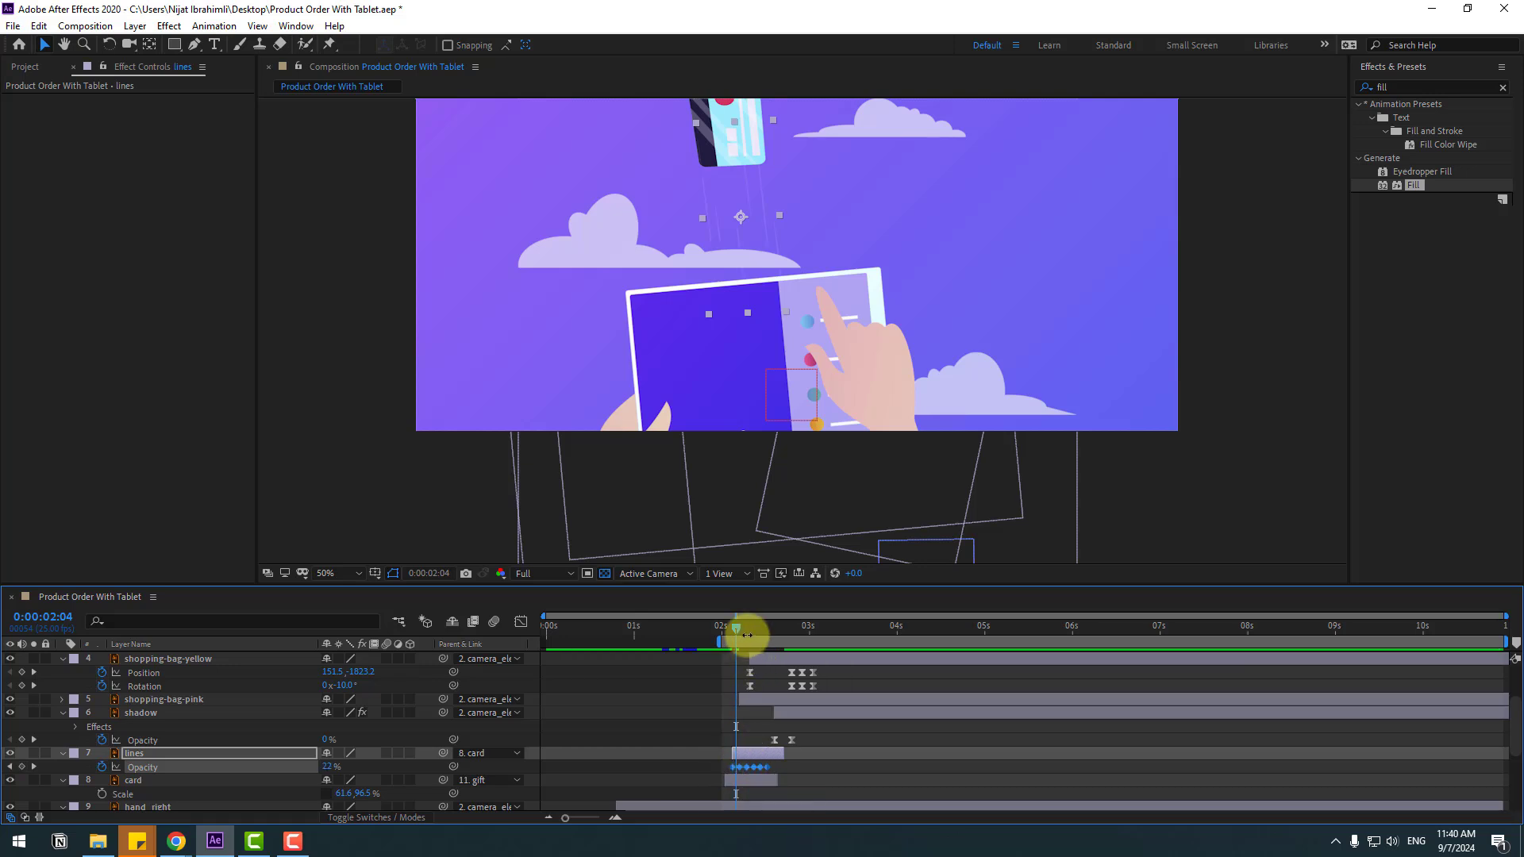
Step: Paste a copy of the lines' Opacity keyframes at 0:00:02:13 and delete those past the layer's end
drag(747, 635, 765, 624)
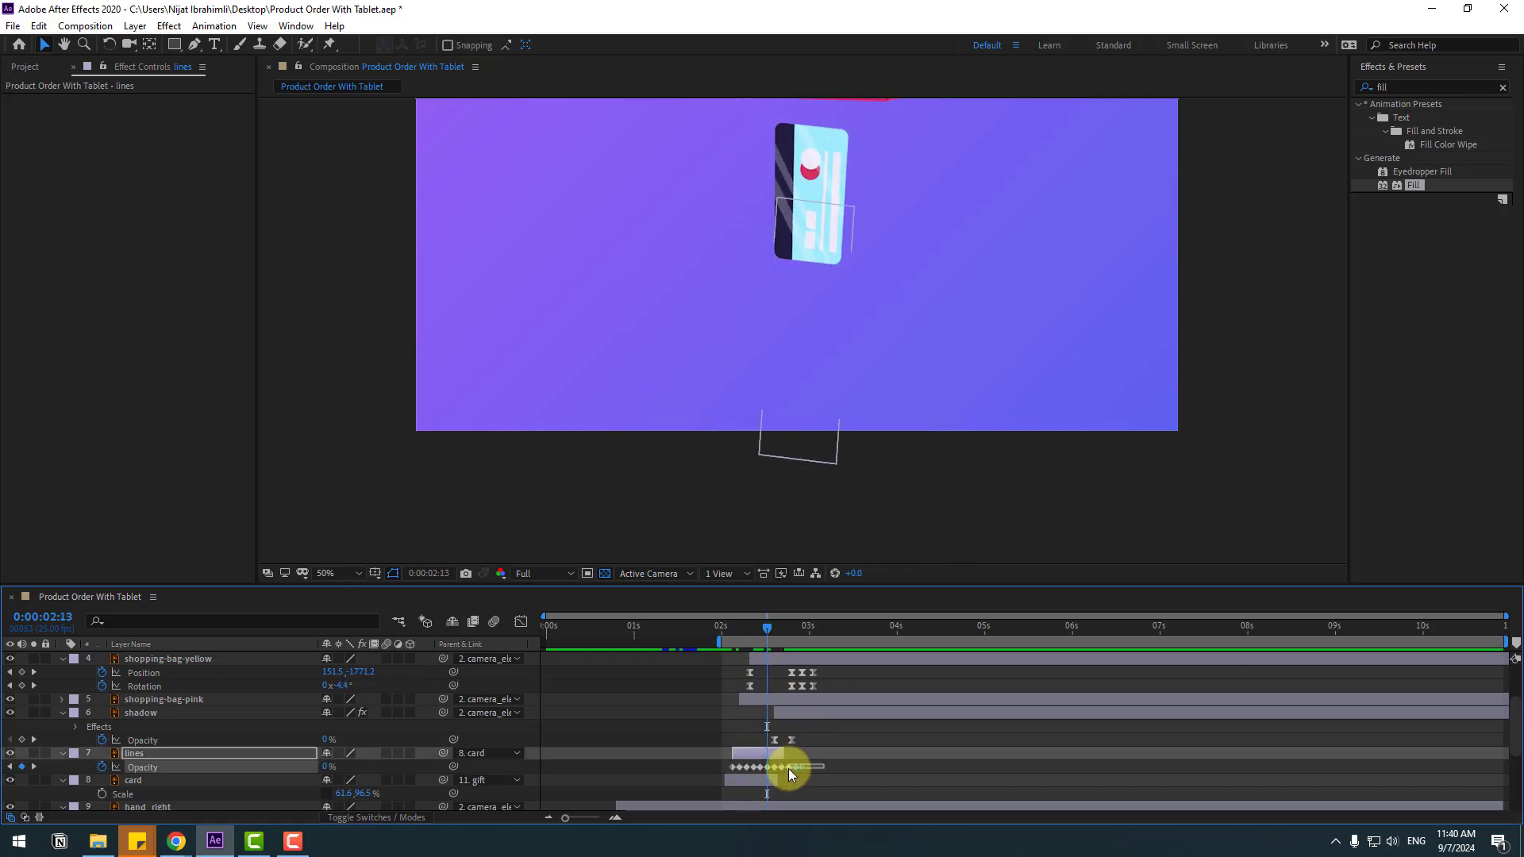
click(788, 768)
Step: Preview the flickering lines with the bag drop and fit the composition in the viewer
key(space)
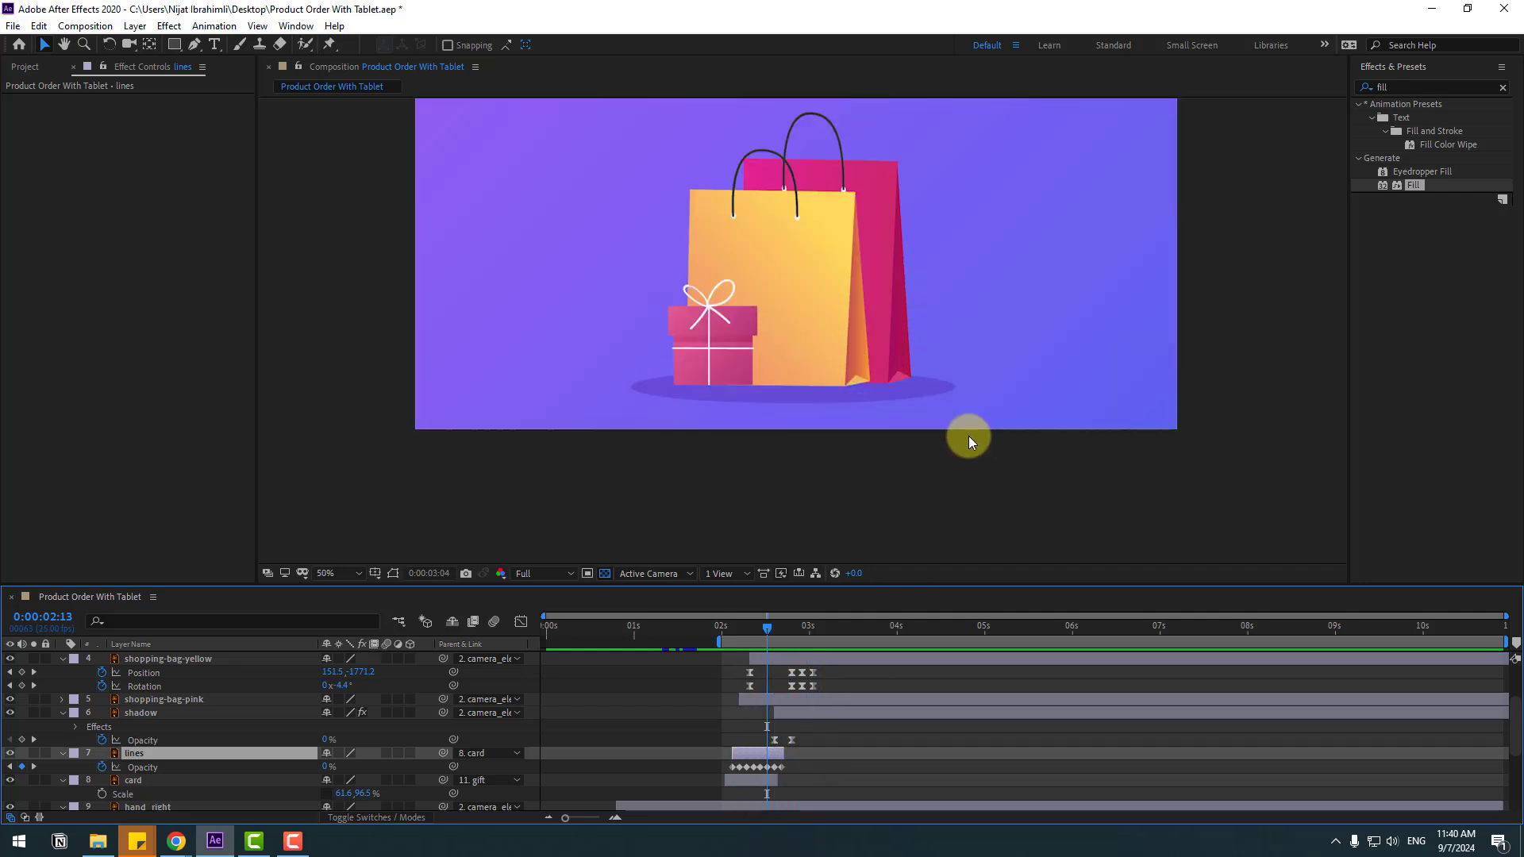
click(337, 573)
click(363, 314)
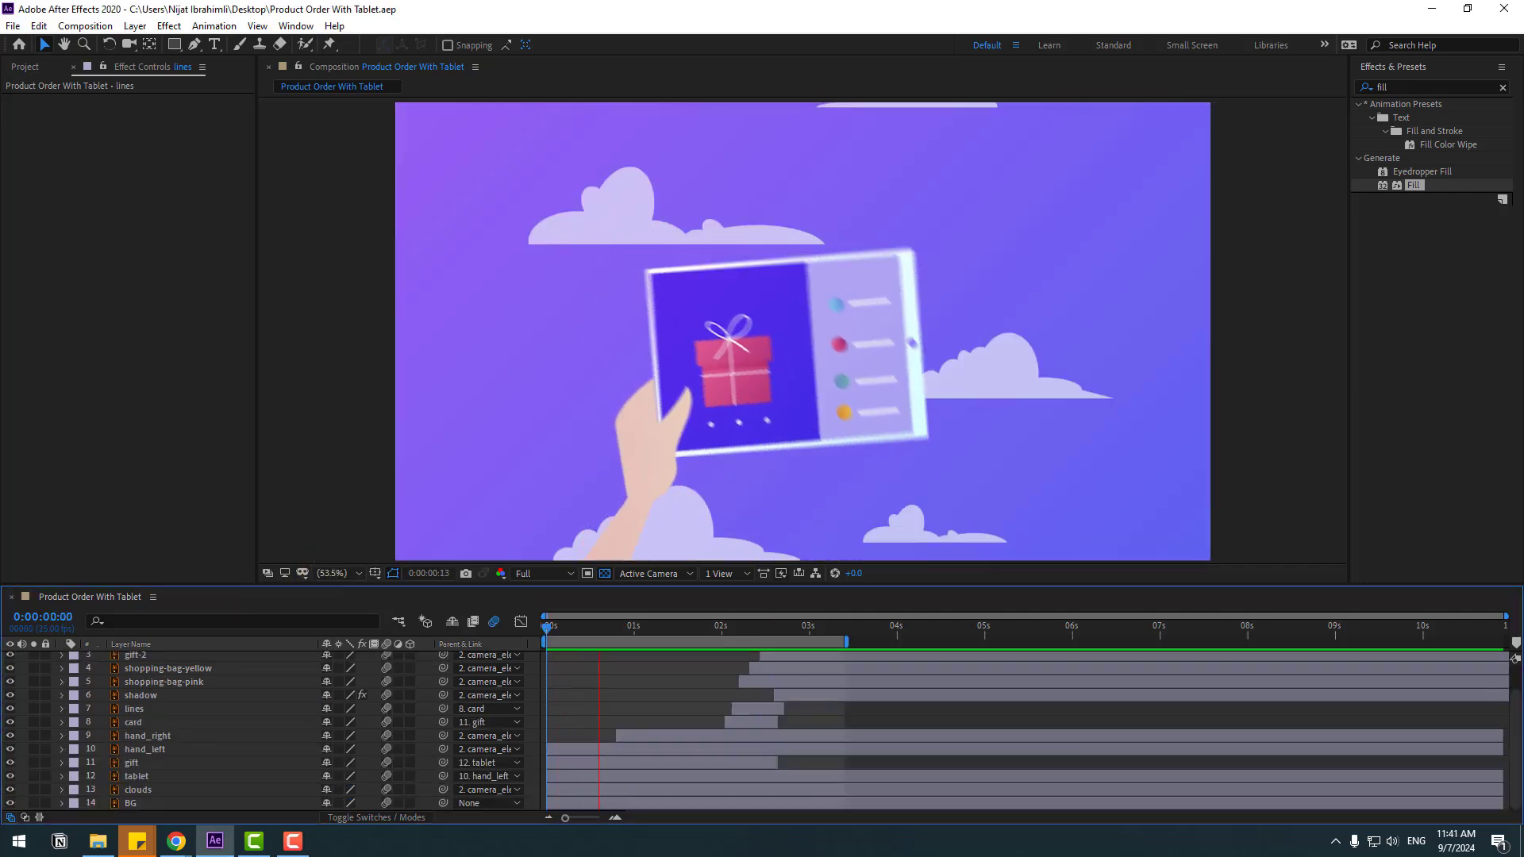